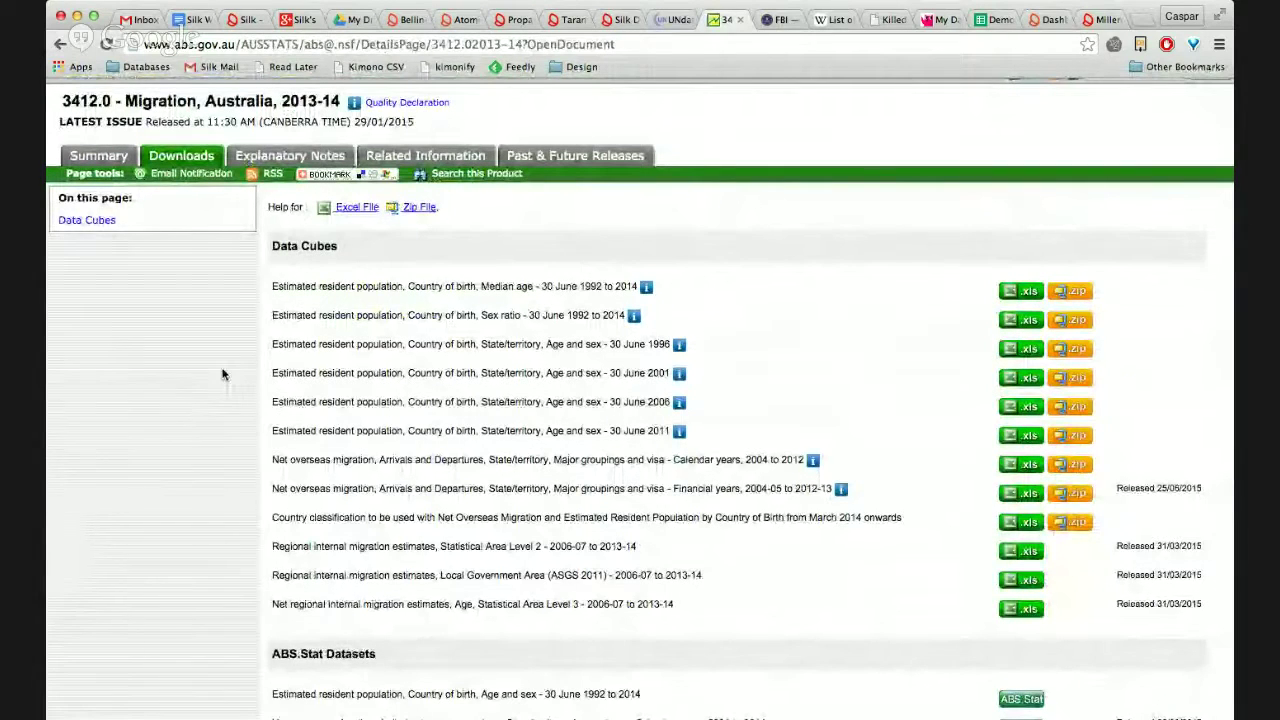
Look through the data cubes and ABS.Stat datasets offered for Migration, Australia, 2013-14, and close that page
scroll(222, 371, up, 1)
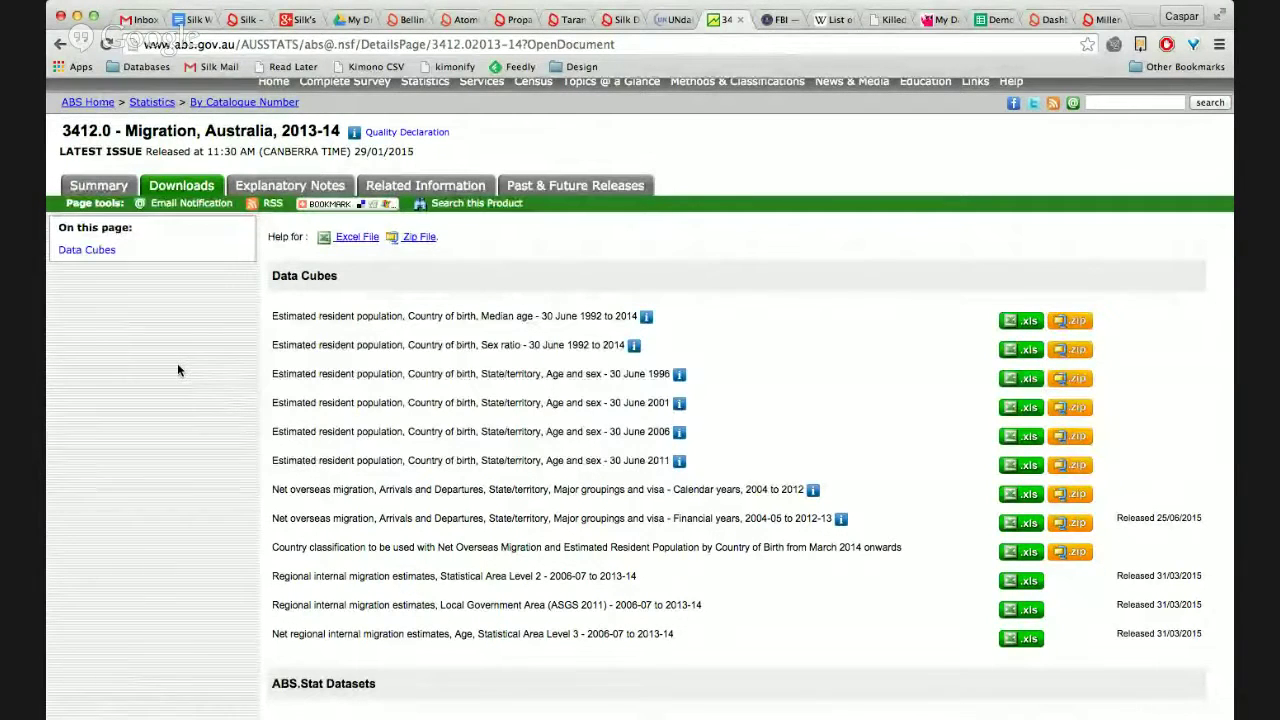
scroll(860, 260, up, 2)
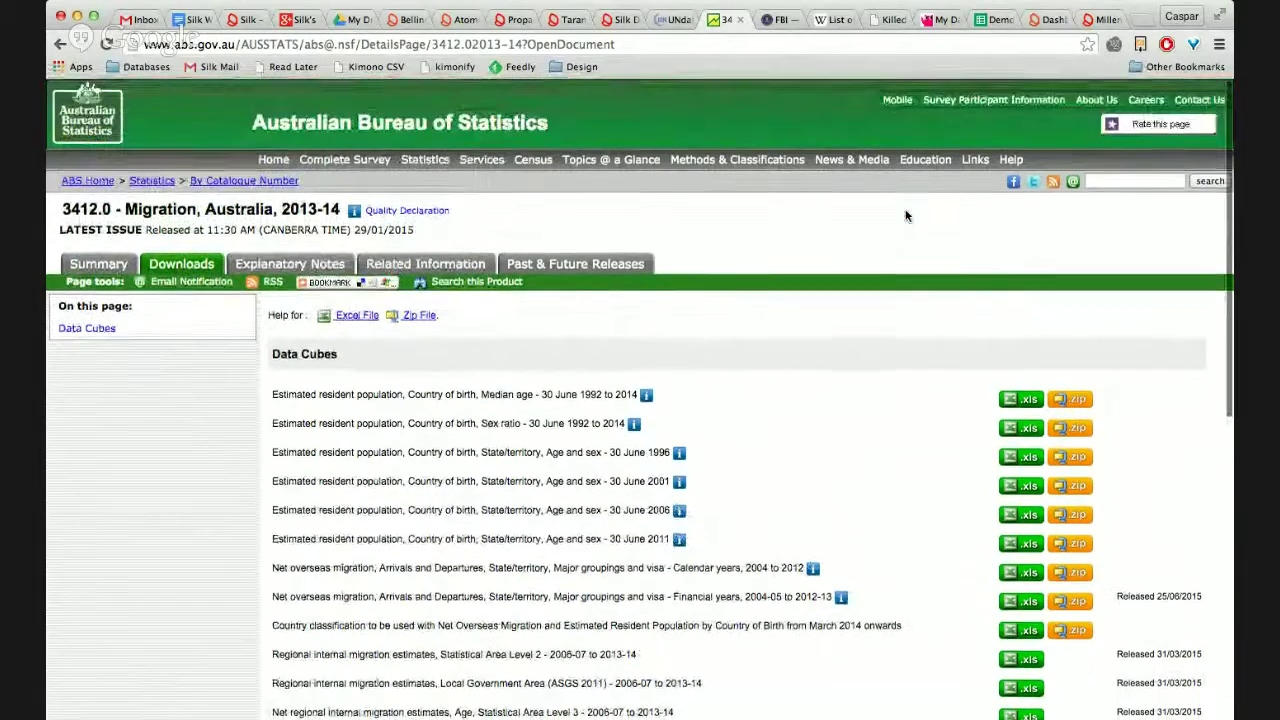
scroll(794, 321, down, 3)
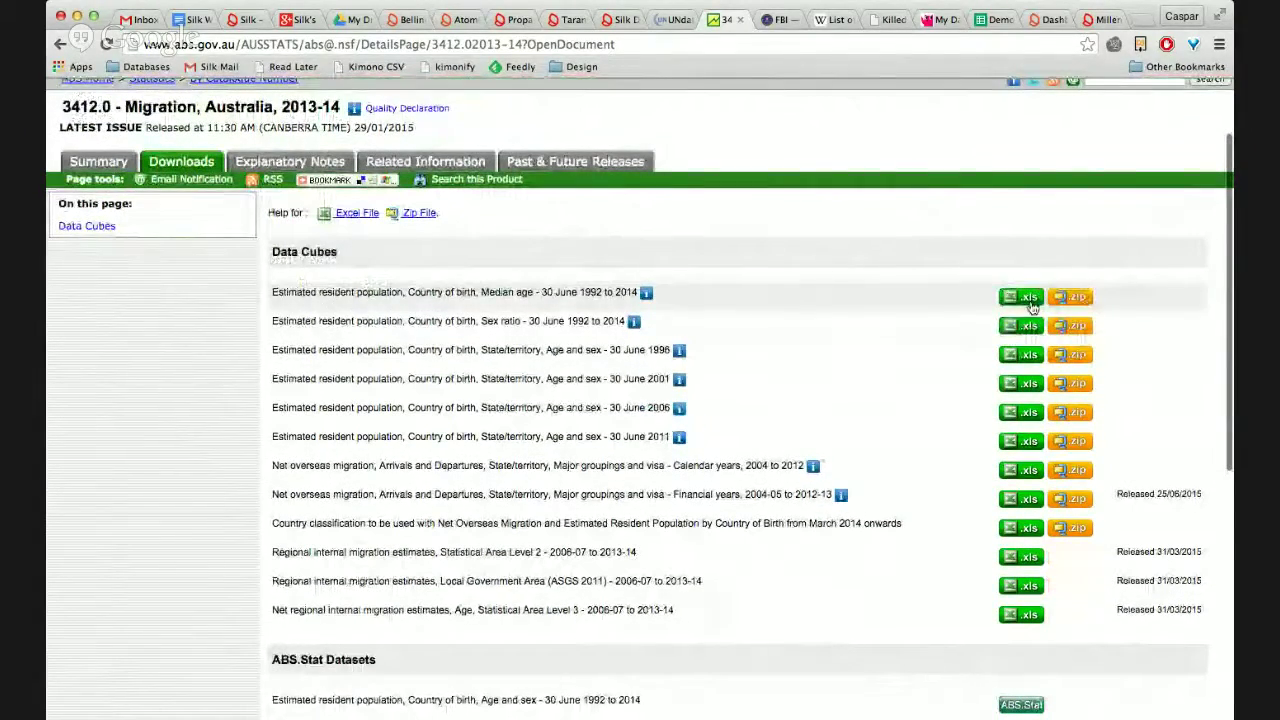
scroll(1022, 290, down, 4)
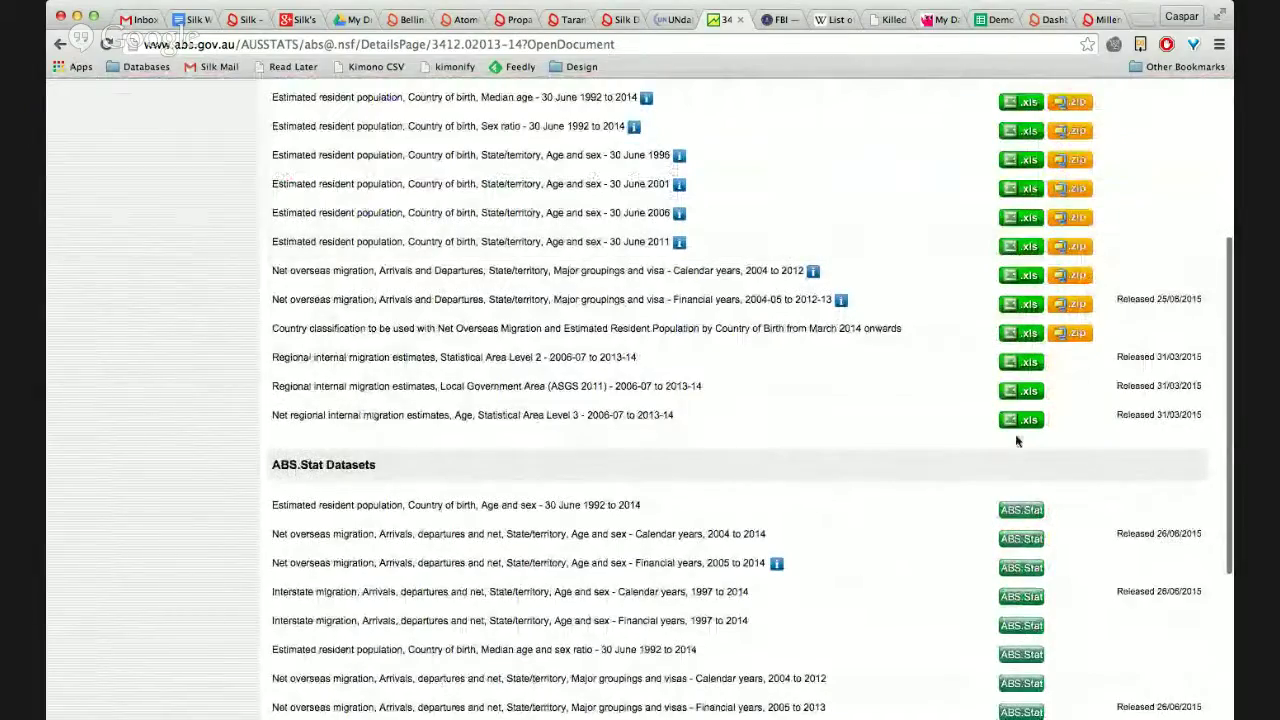
scroll(1010, 290, down, 4)
scroll(996, 358, up, 8)
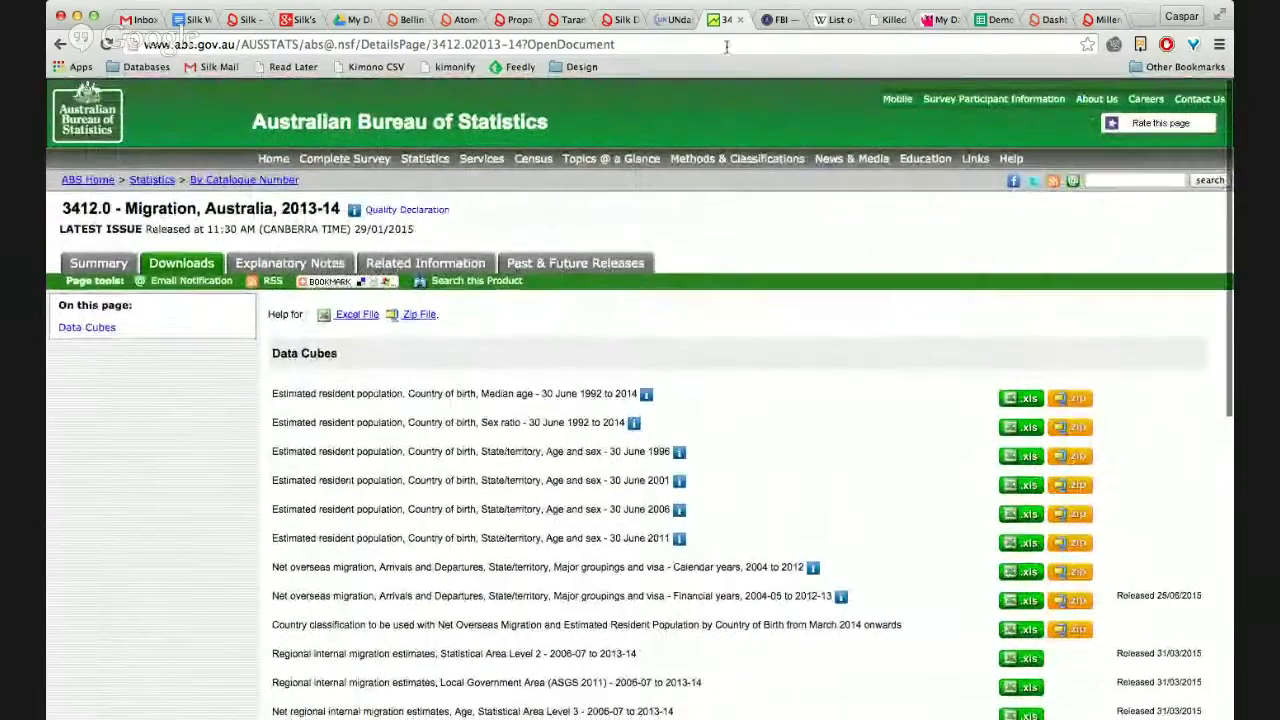
click(740, 20)
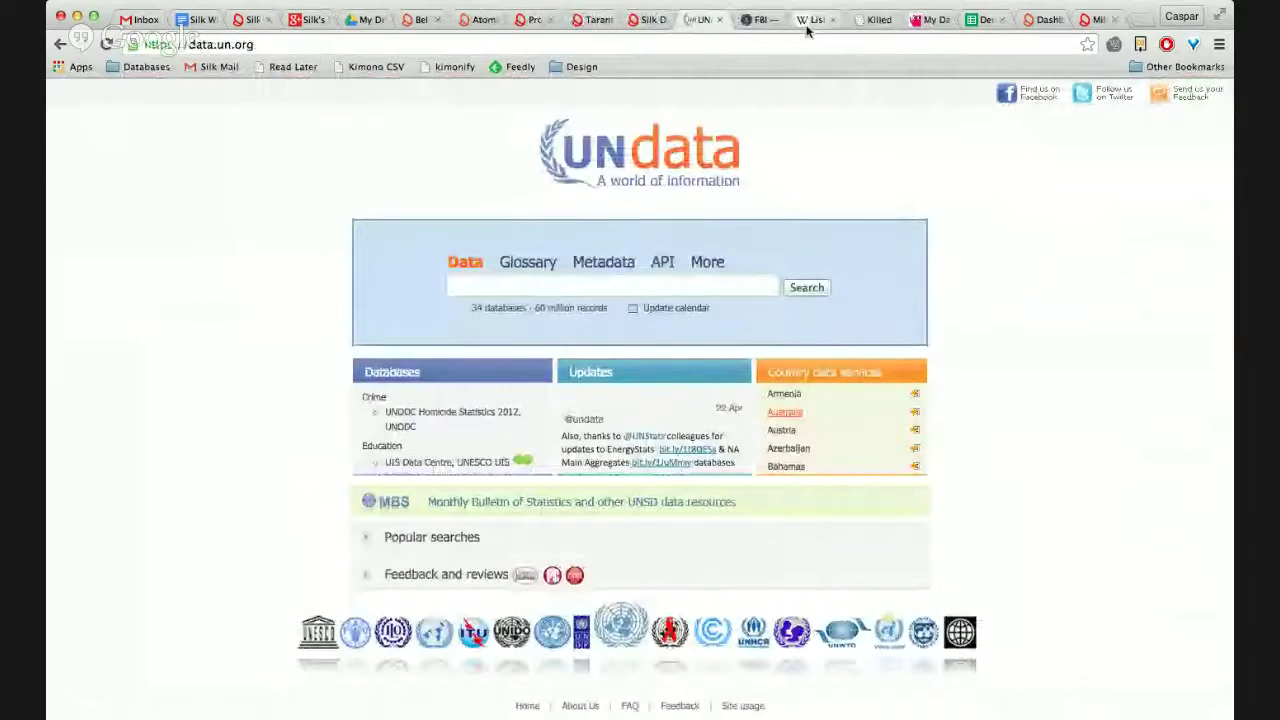
Switch to the Wikipedia list of U.S. state abbreviations, view its table of codes, and reload the page
click(807, 28)
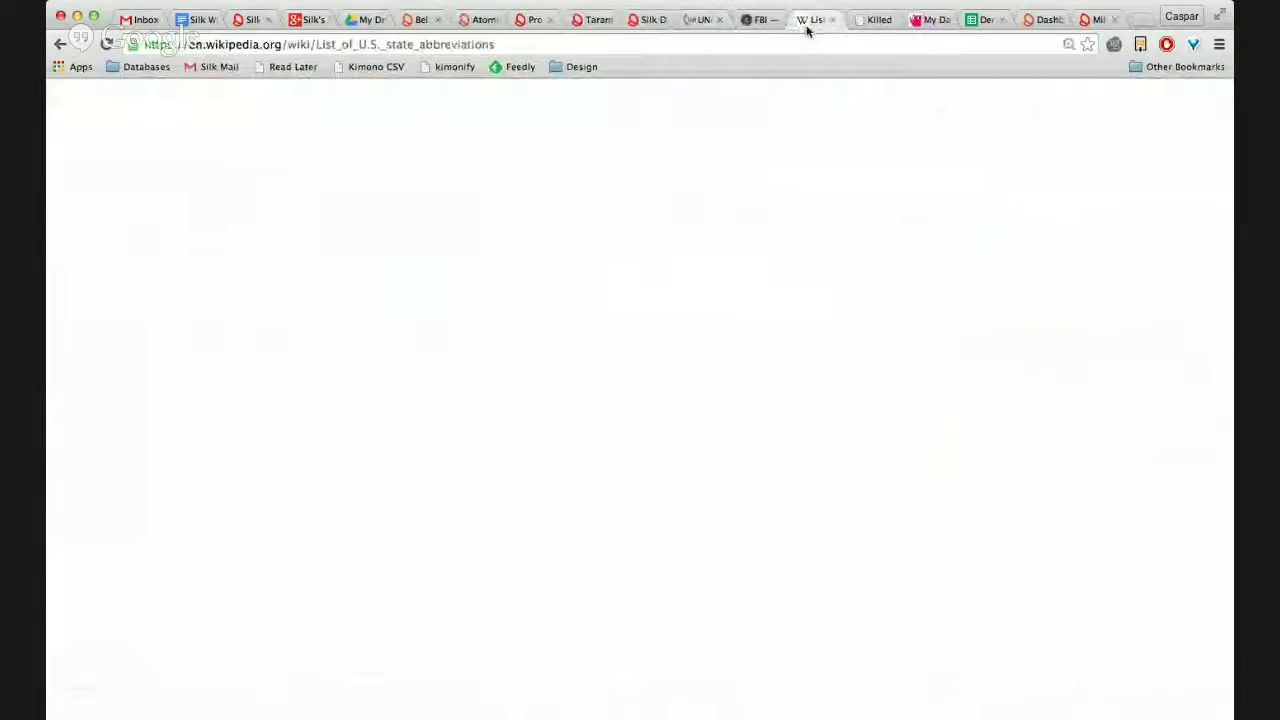
scroll(590, 372, up, 8)
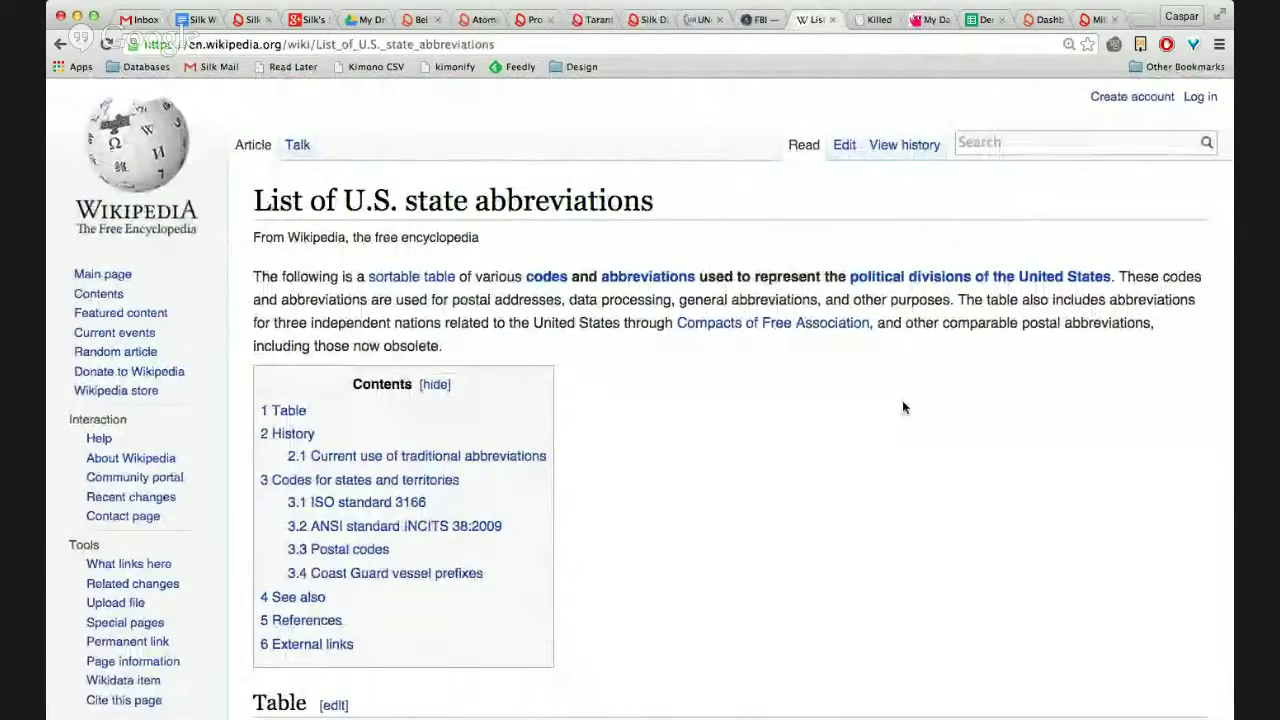
scroll(903, 407, down, 15)
scroll(903, 407, down, 2)
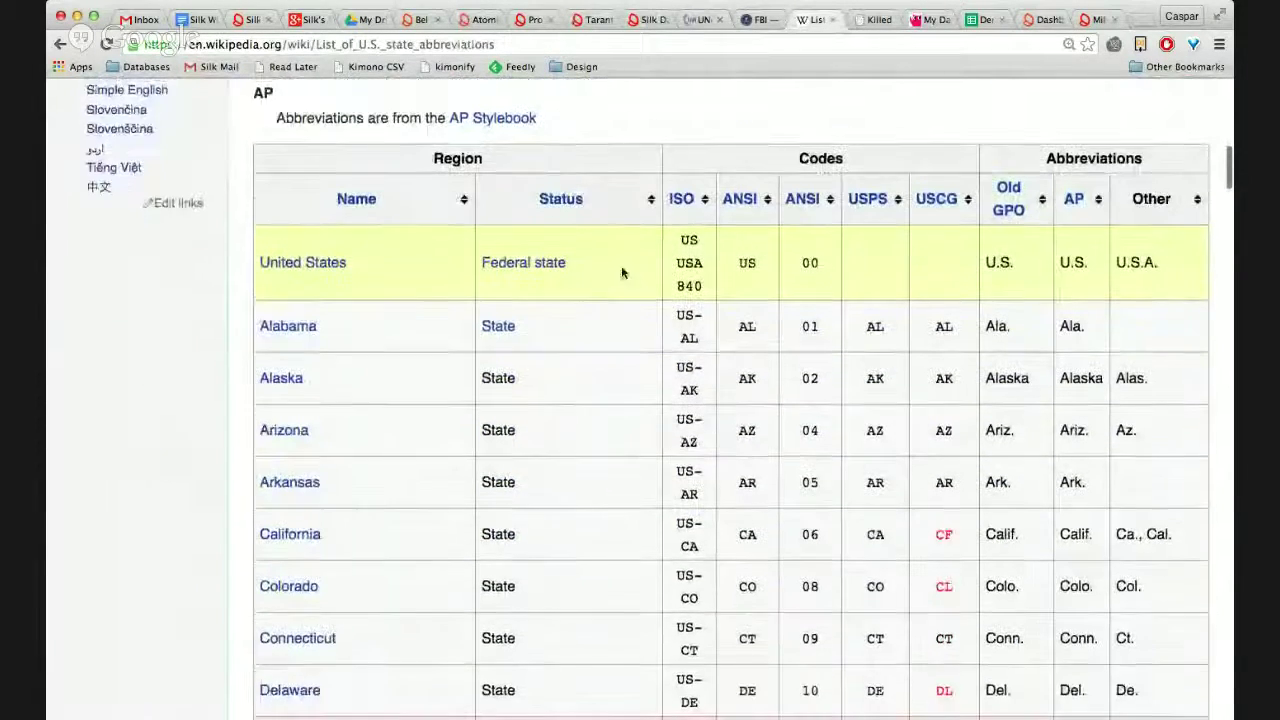
drag(261, 163, 304, 380)
key(super+r)
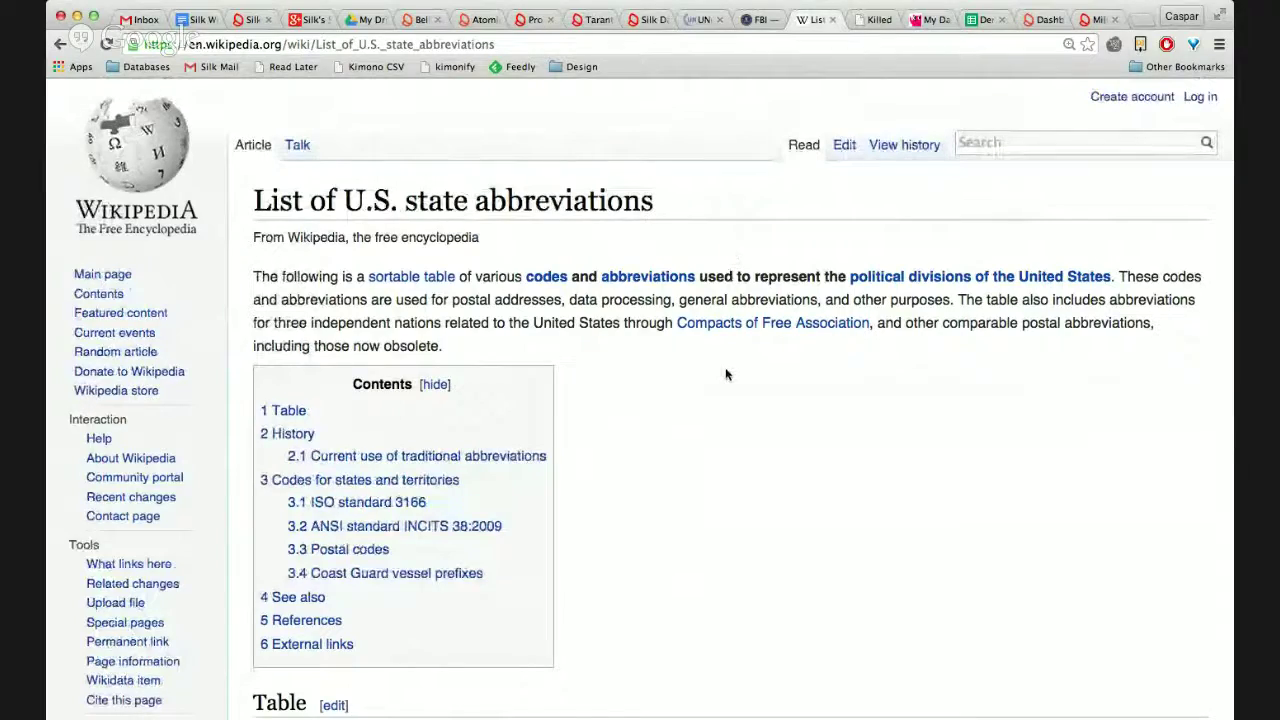
Examine how the state abbreviations table matches each state's name with its ISO, ANSI, USPS and USCG codes
scroll(726, 374, down, 3)
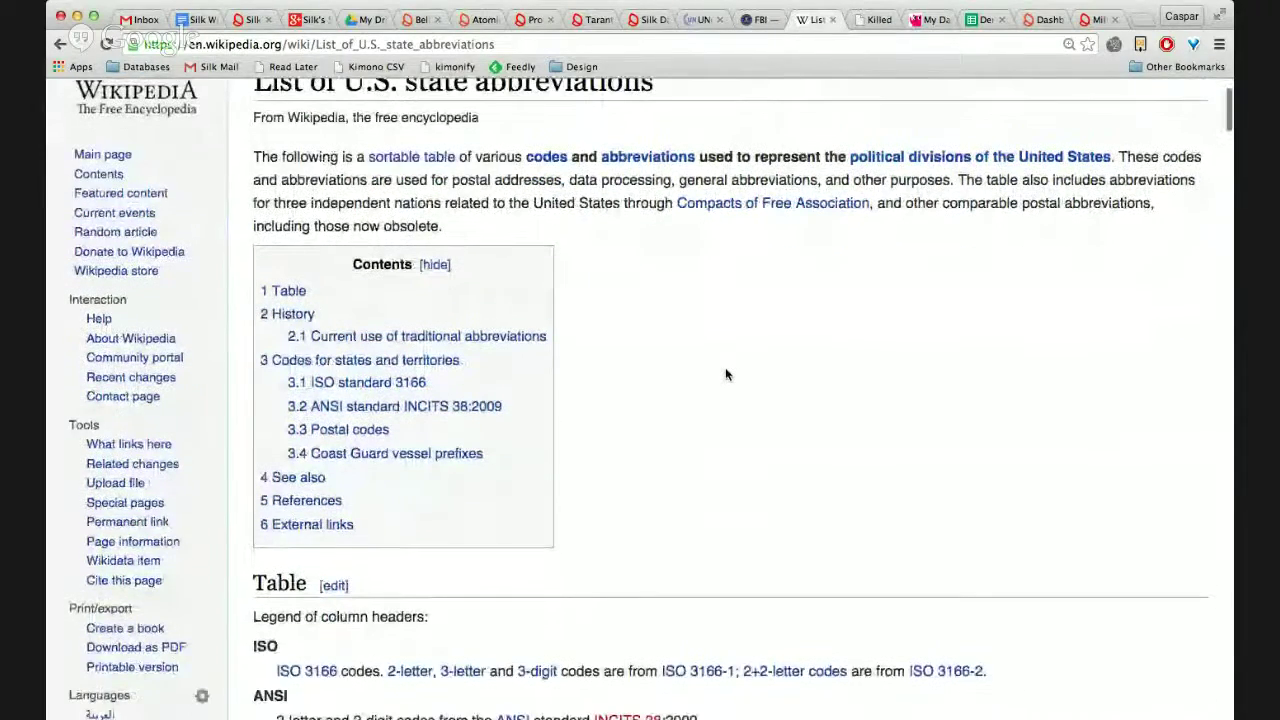
scroll(726, 374, down, 5)
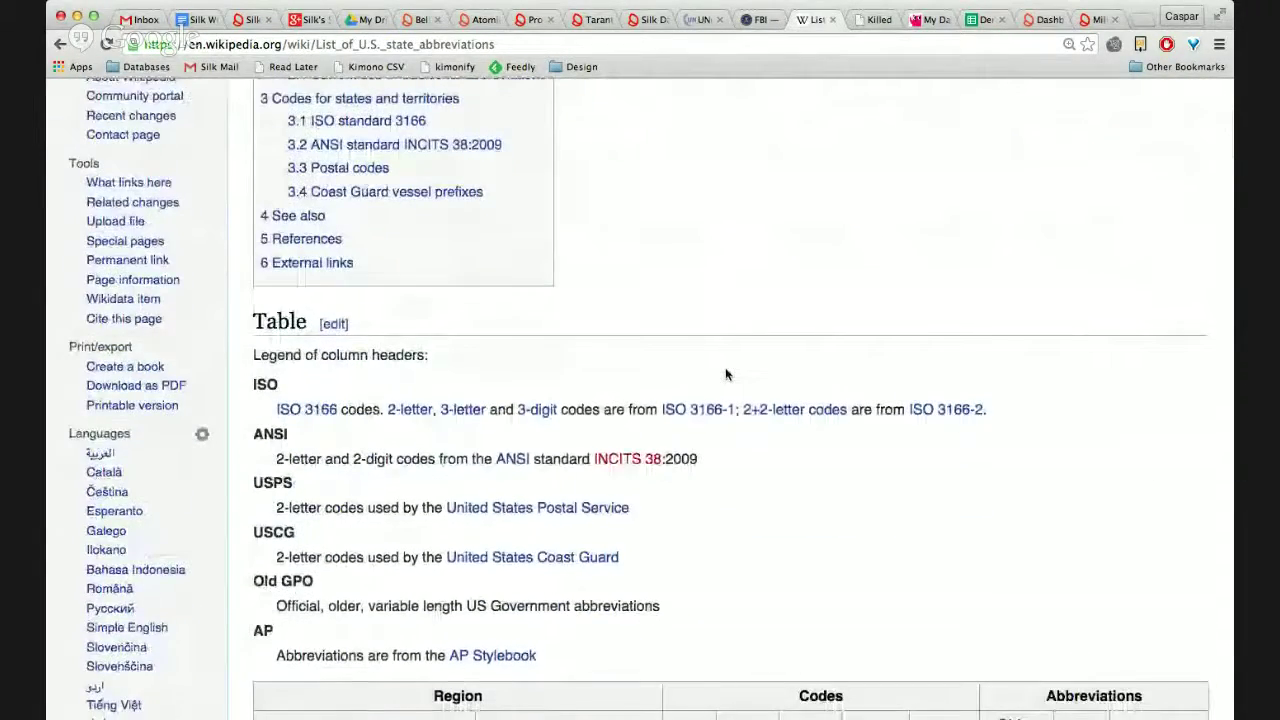
scroll(726, 374, down, 10)
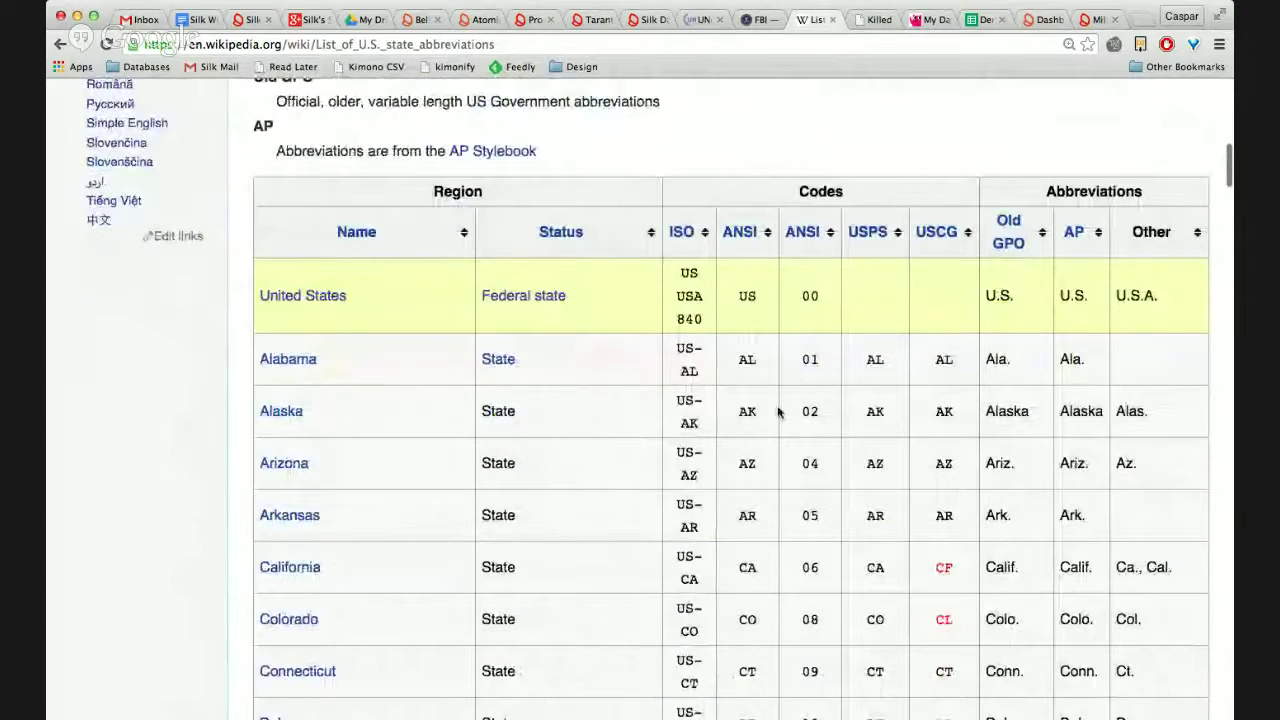
scroll(778, 411, down, 1)
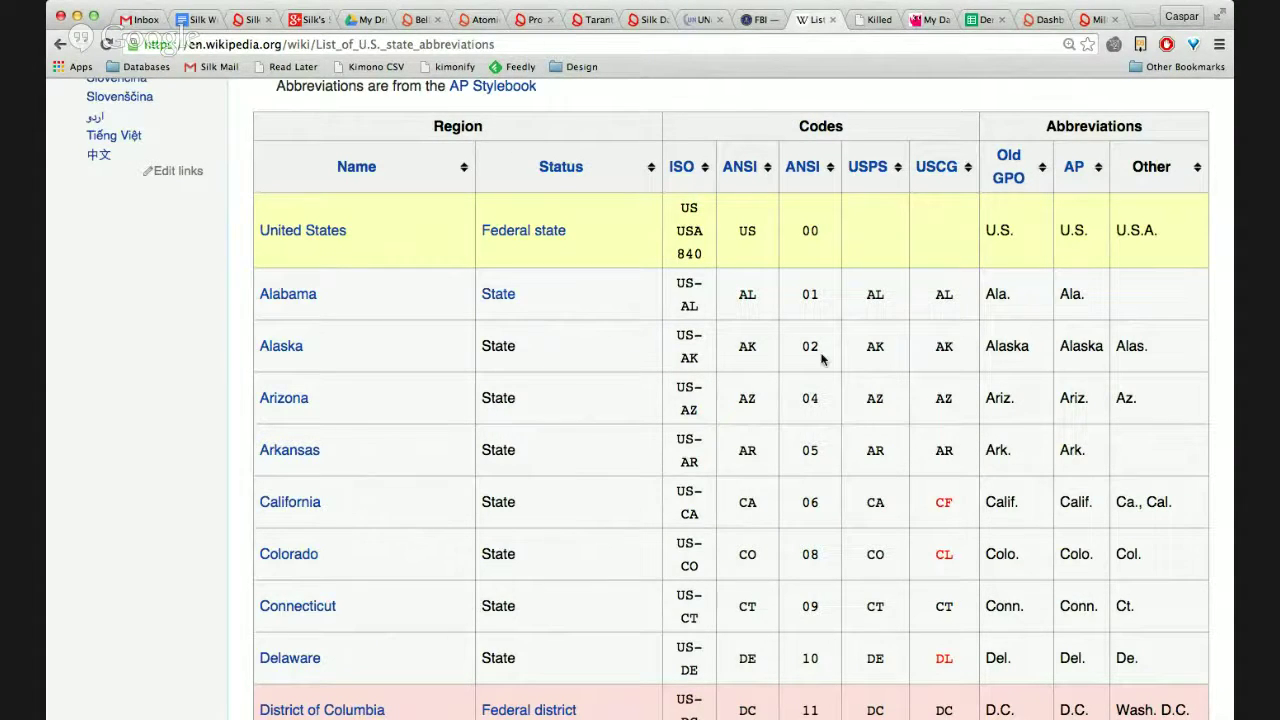
scroll(820, 360, down, 5)
scroll(822, 358, up, 6)
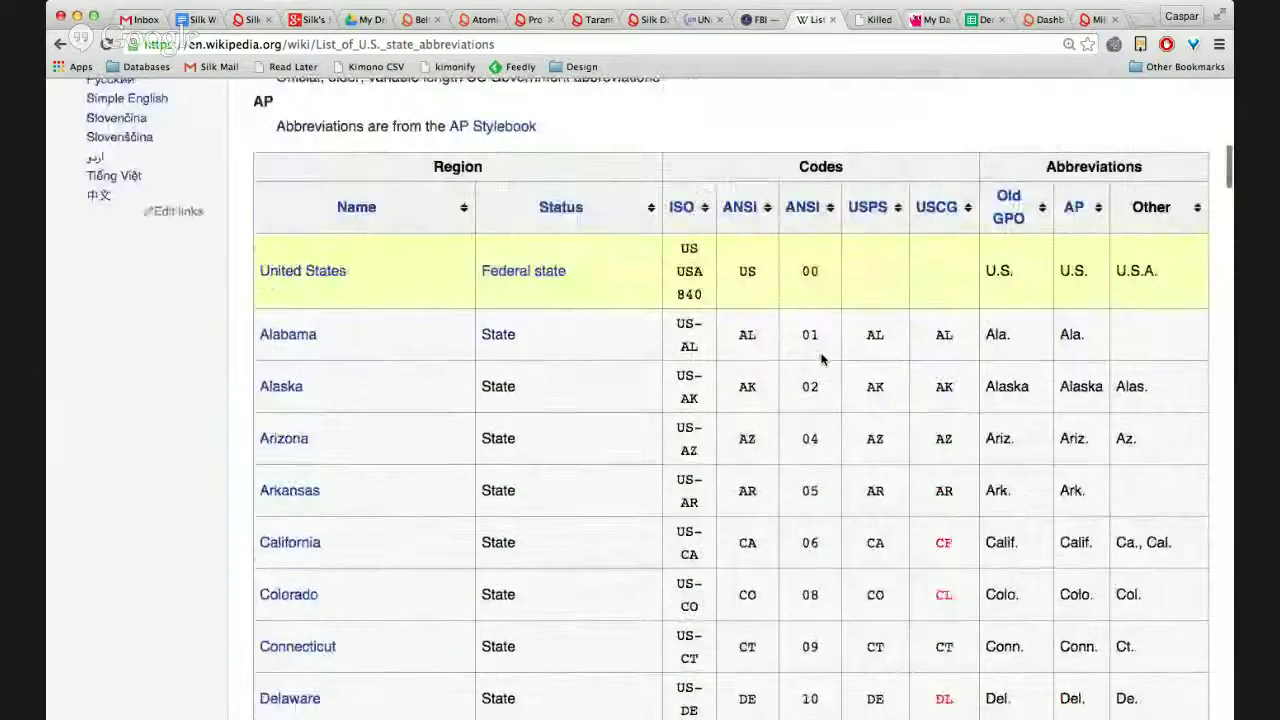
scroll(760, 470, down, 1)
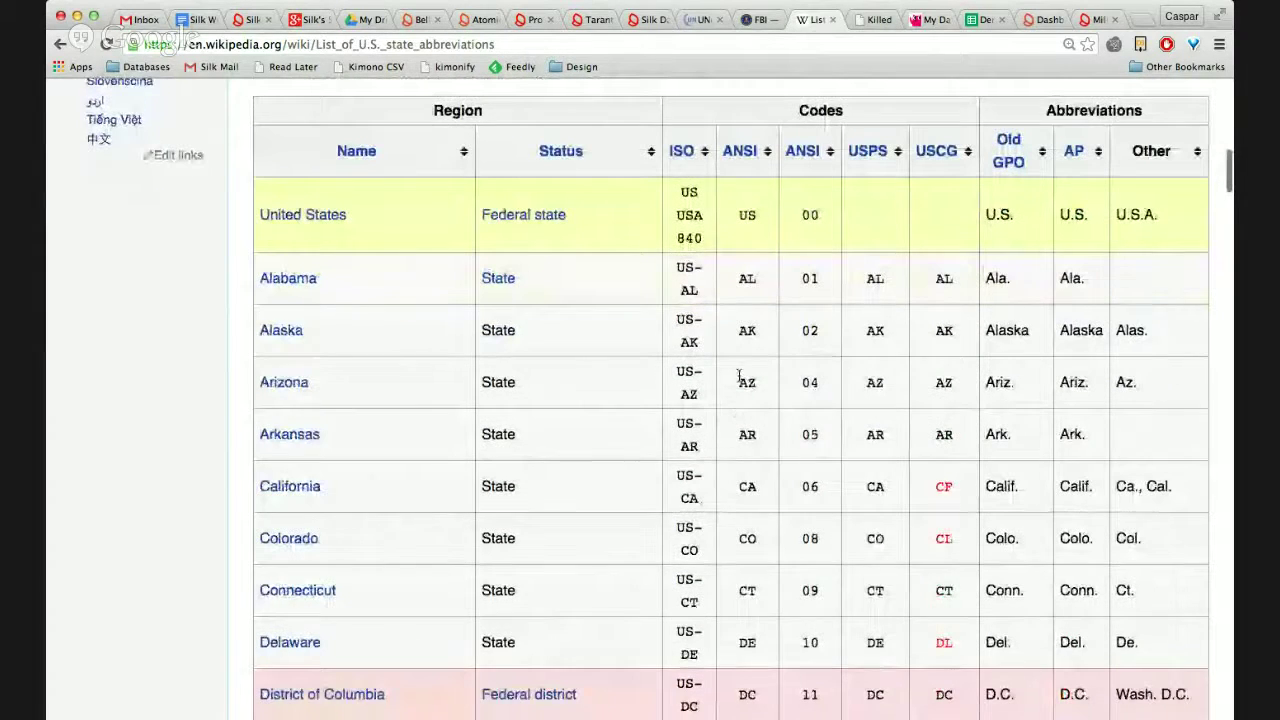
scroll(737, 371, down, 1)
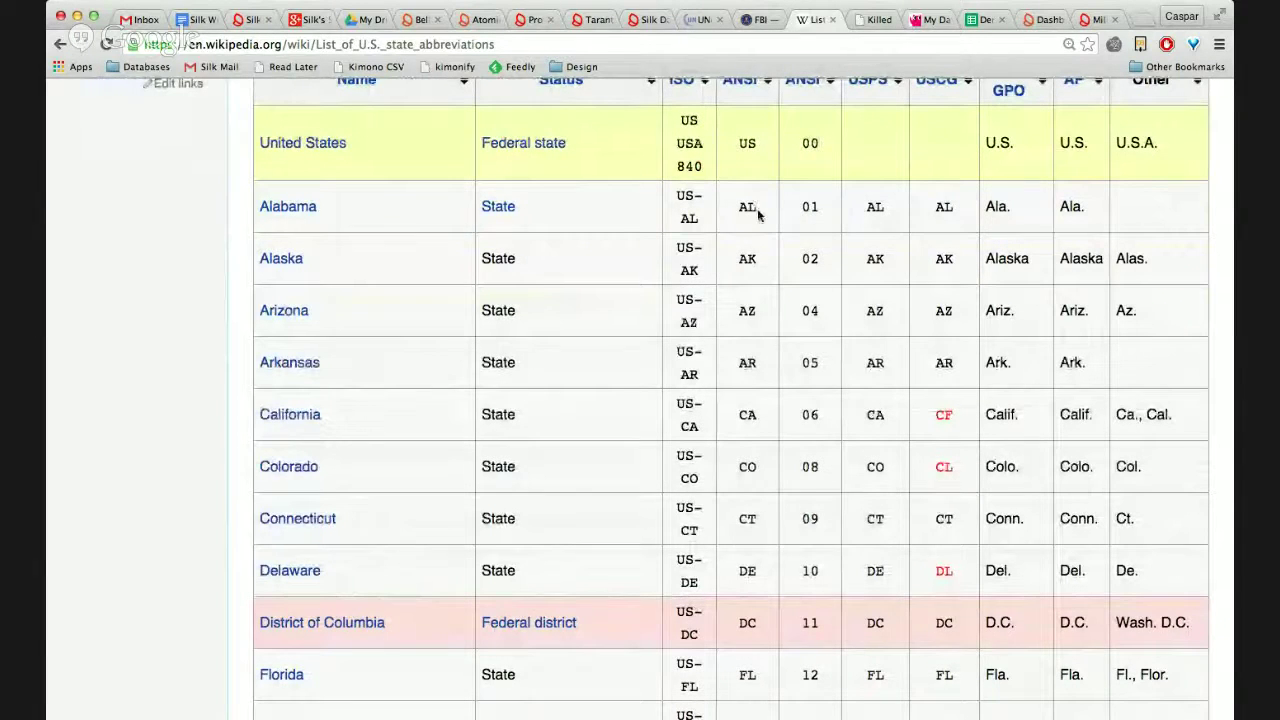
scroll(754, 298, down, 6)
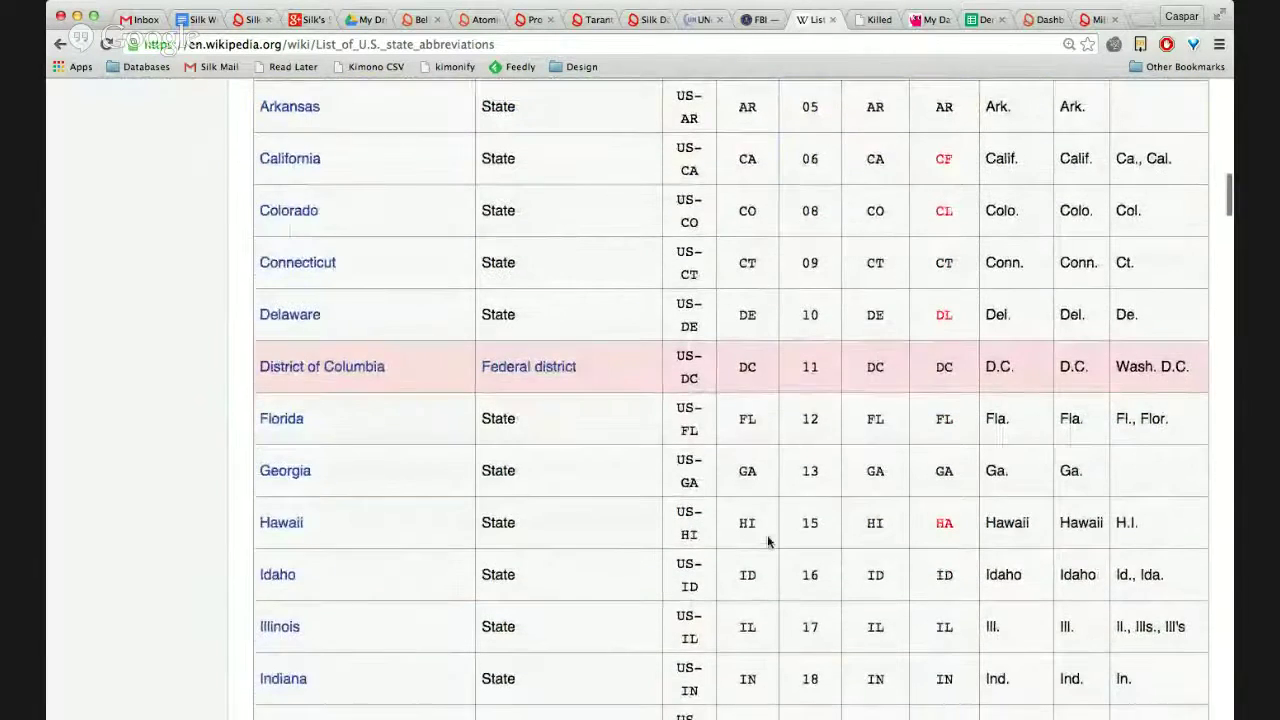
scroll(768, 541, down, 2)
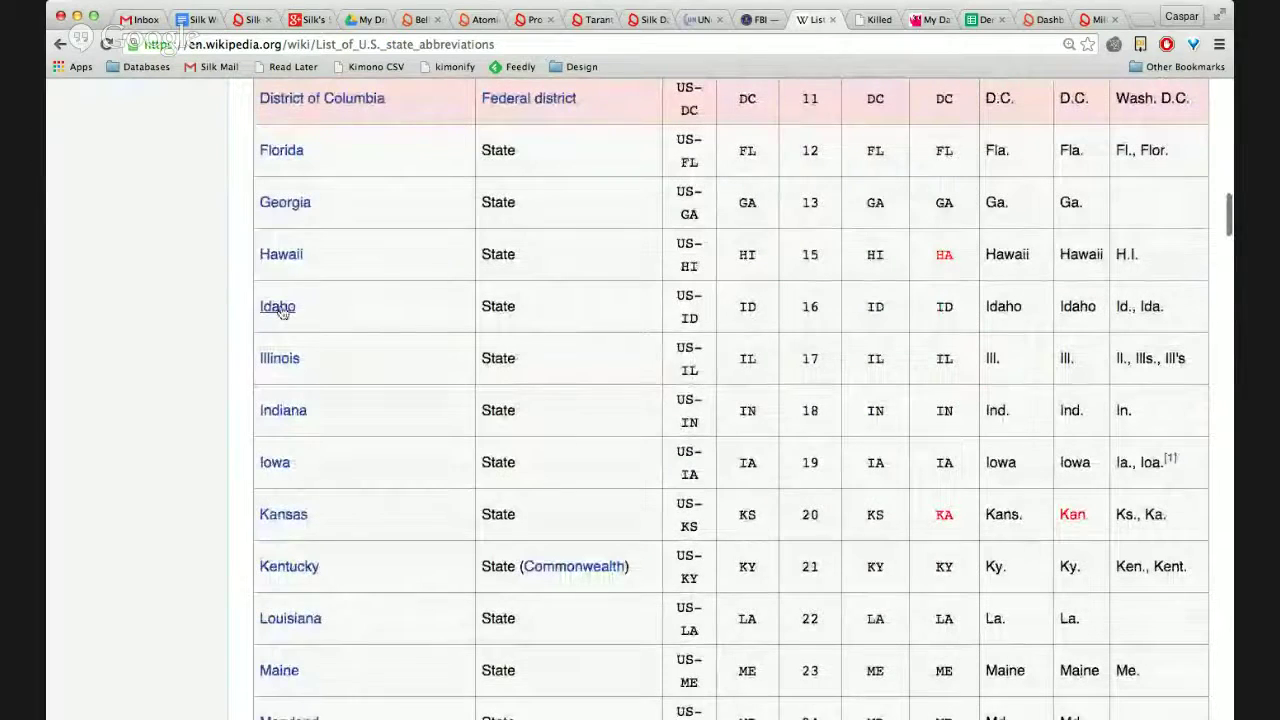
scroll(310, 185, up, 5)
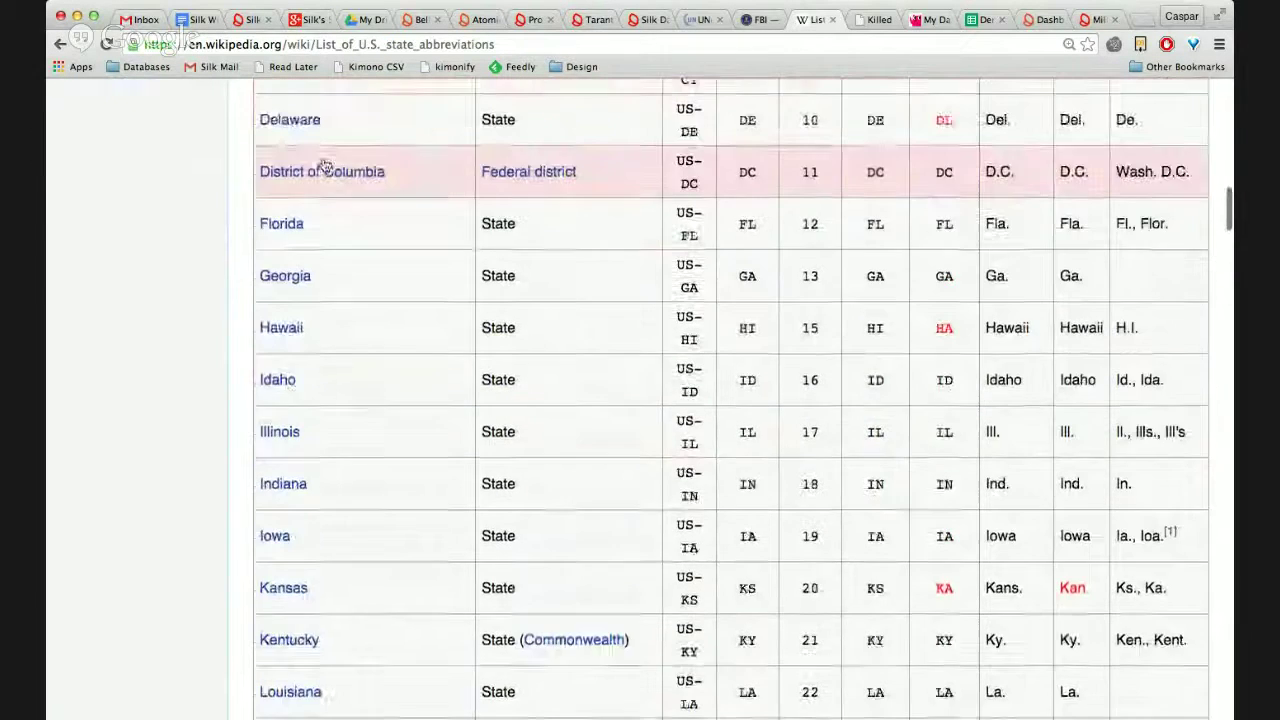
scroll(323, 163, up, 7)
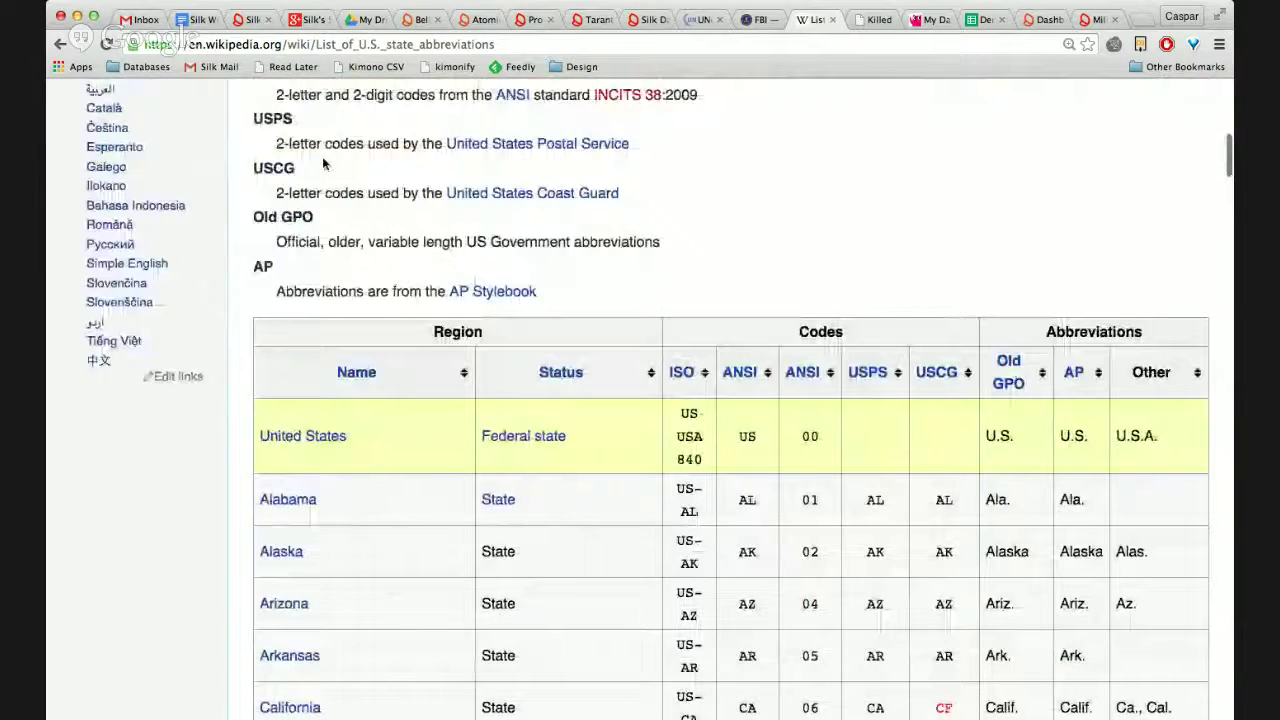
scroll(786, 243, up, 2)
scroll(786, 243, down, 4)
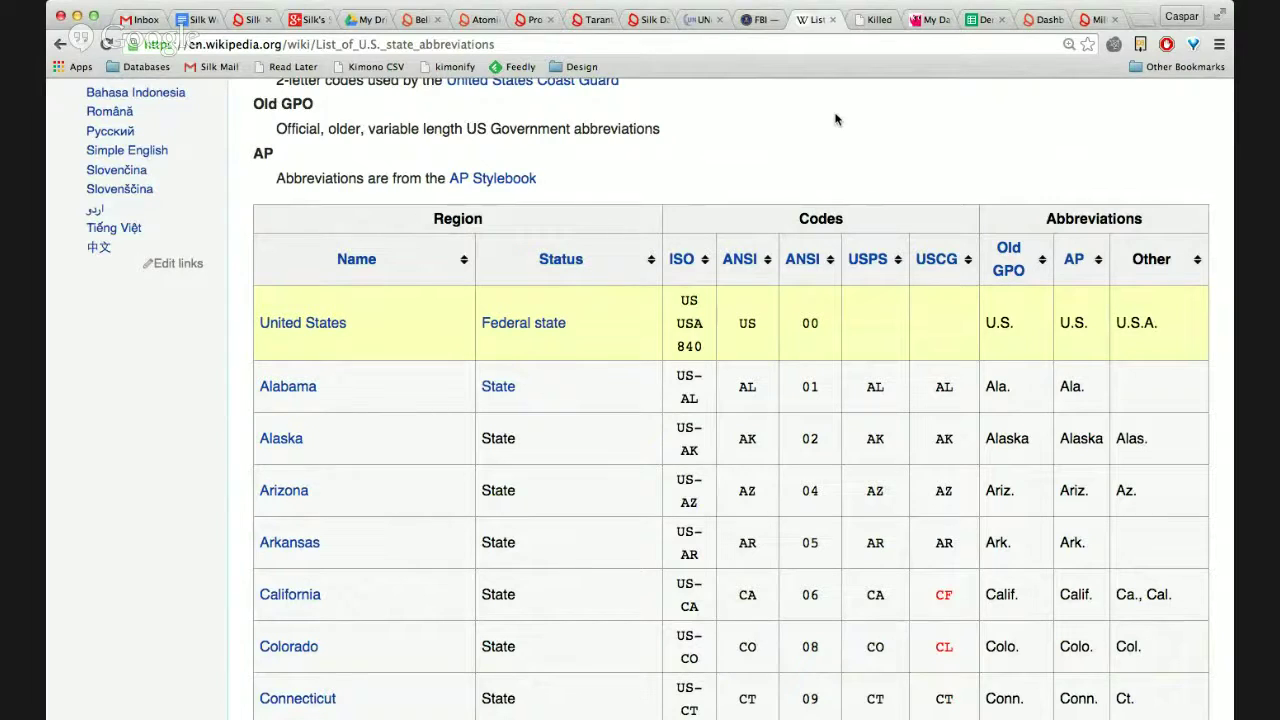
View the Killed By Police 2015 page, followed by the FBI's Crime in the United States 2013 page
click(874, 22)
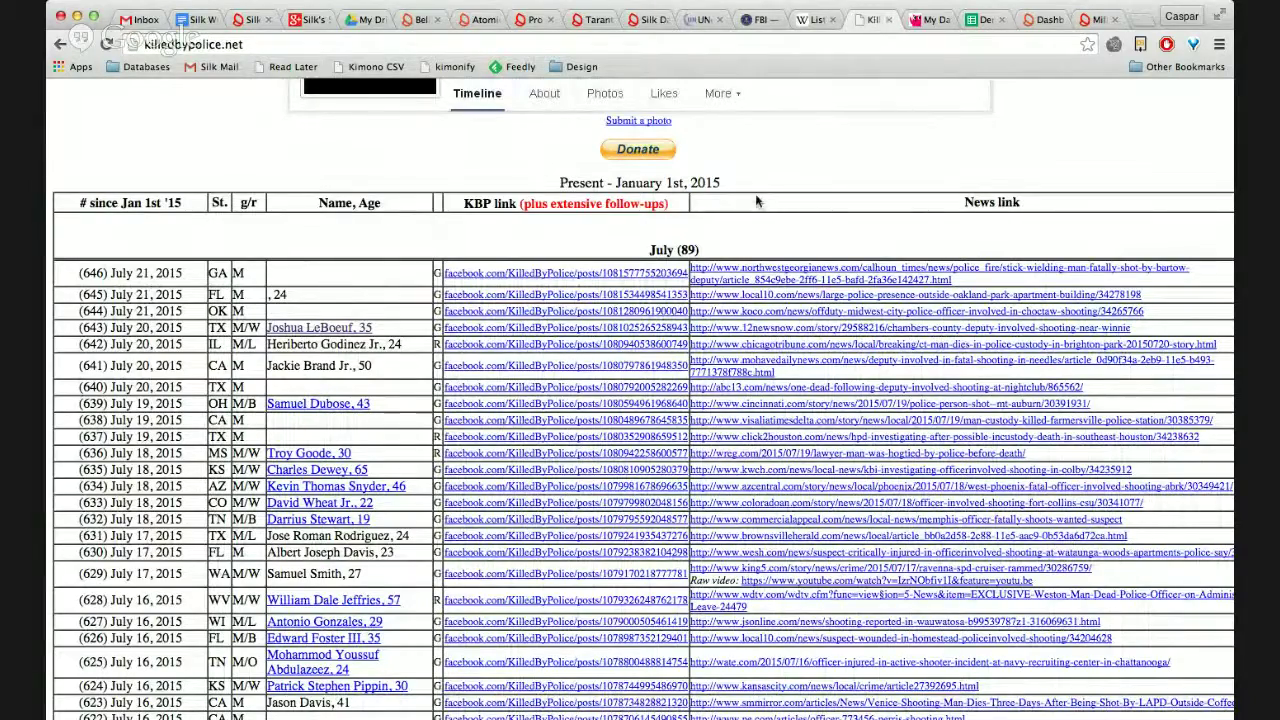
scroll(1006, 157, up, 3)
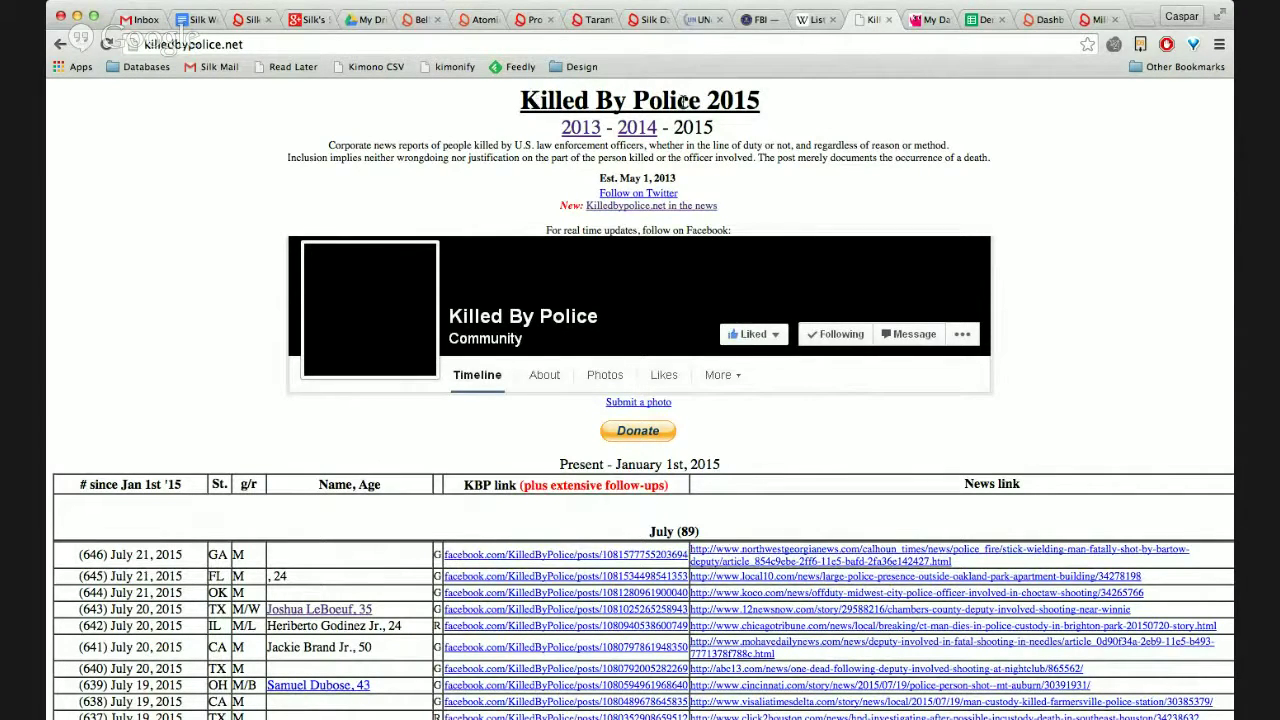
click(760, 20)
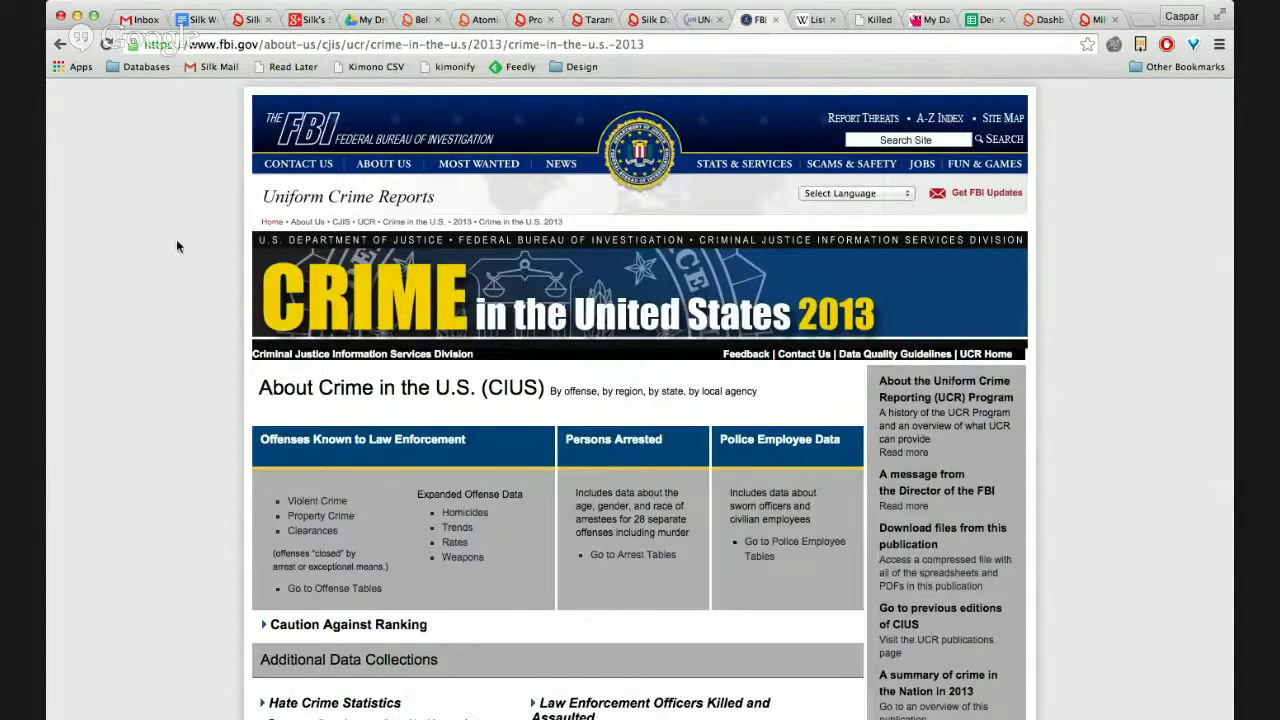
scroll(176, 246, down, 2)
scroll(176, 239, down, 3)
scroll(176, 239, up, 5)
Return to the Killed By Police 2015 page and examine its table of incidents from July 2015 back into June 2015
click(870, 20)
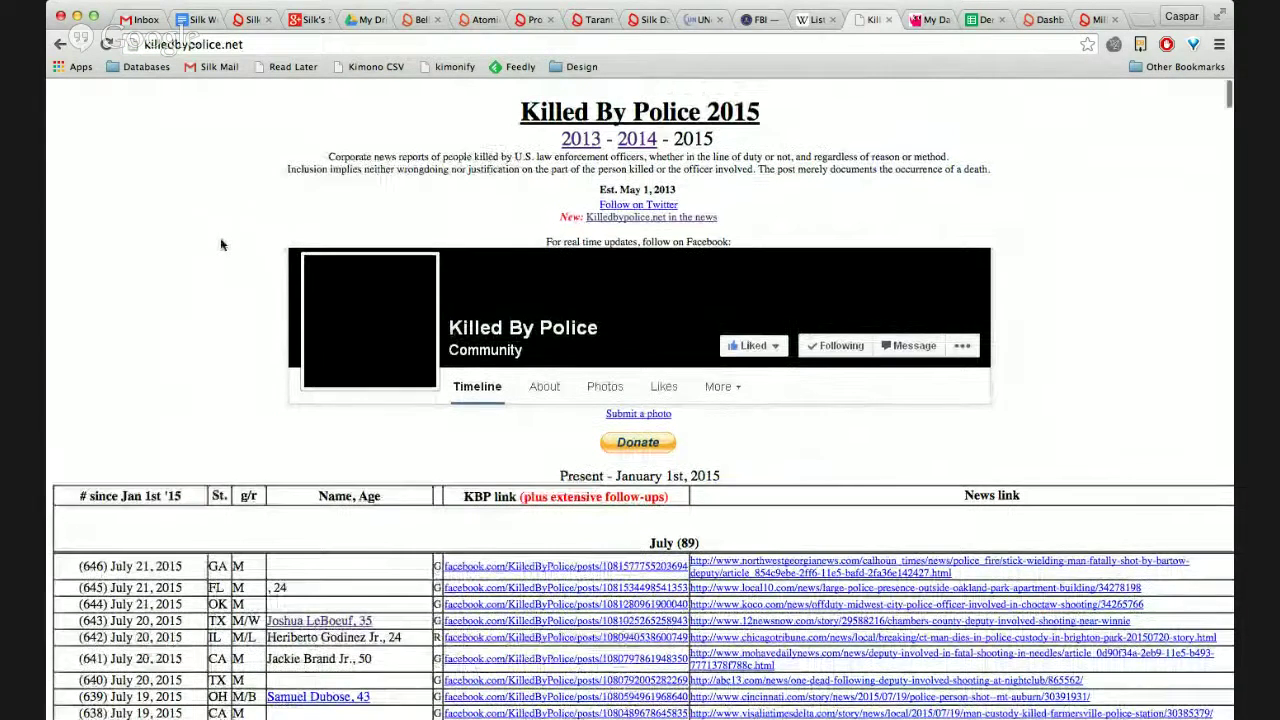
scroll(222, 244, down, 1)
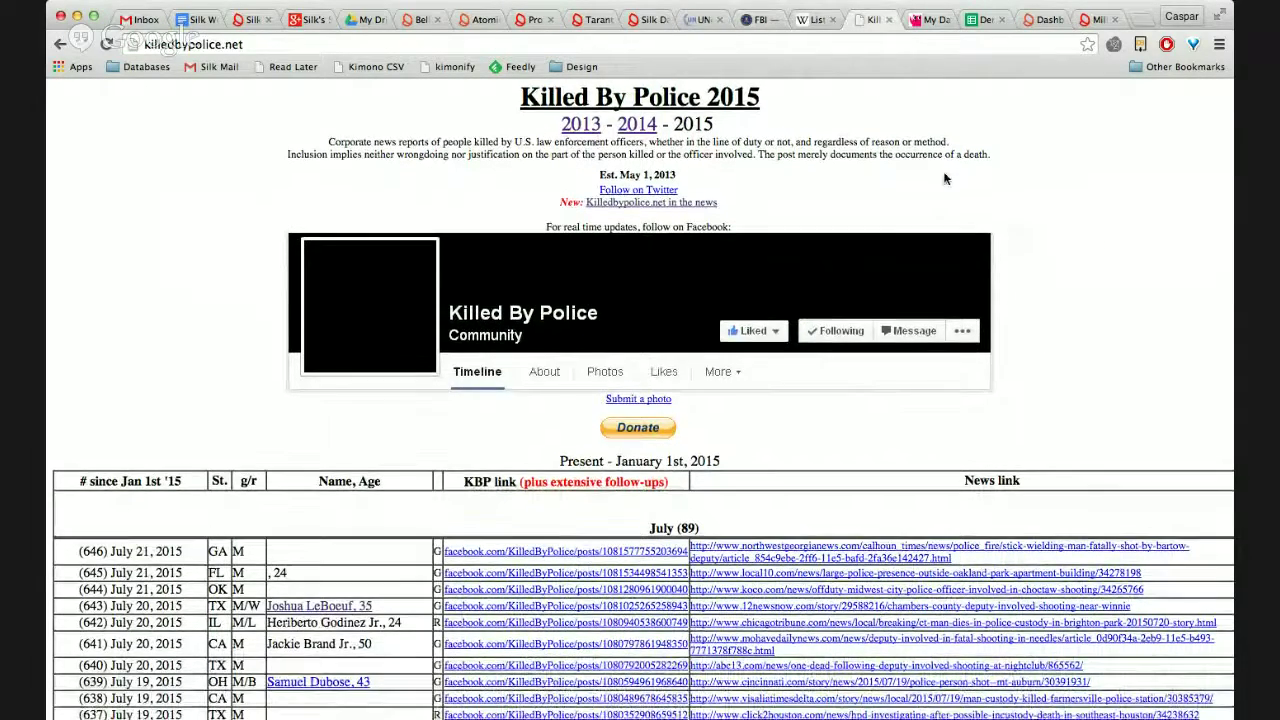
scroll(1020, 230, down, 2)
scroll(1088, 284, up, 2)
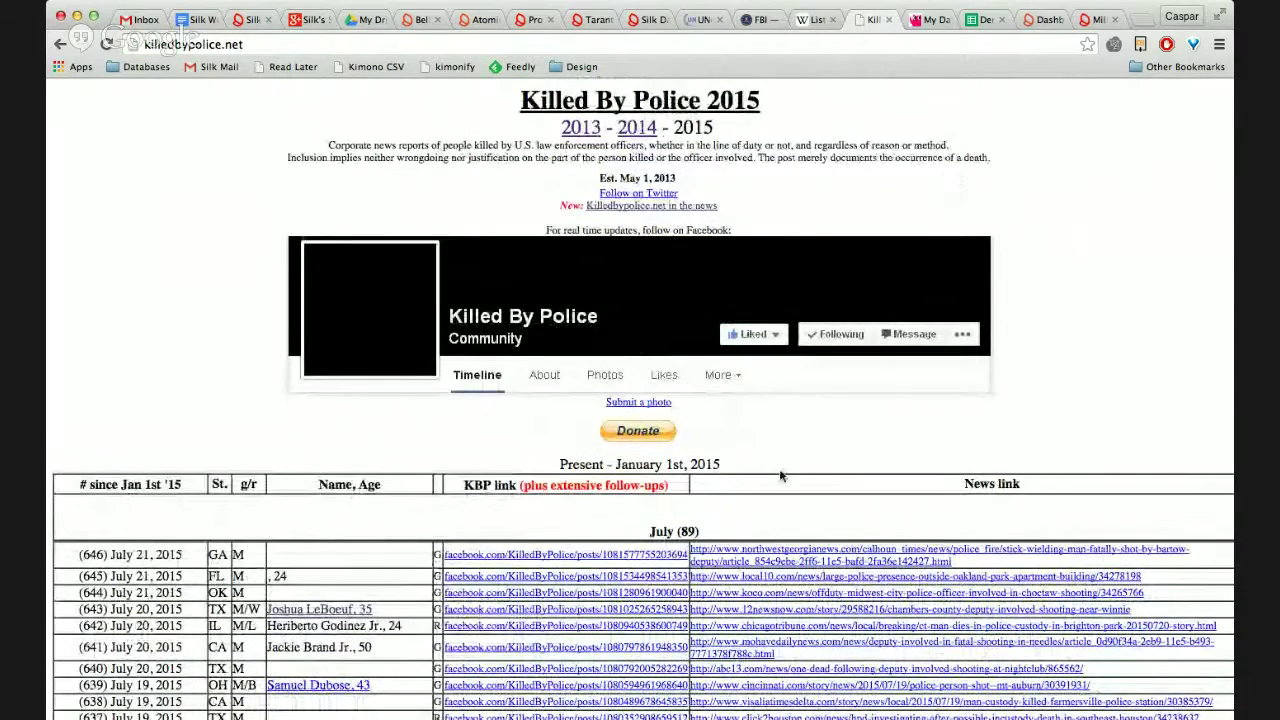
scroll(866, 516, down, 3)
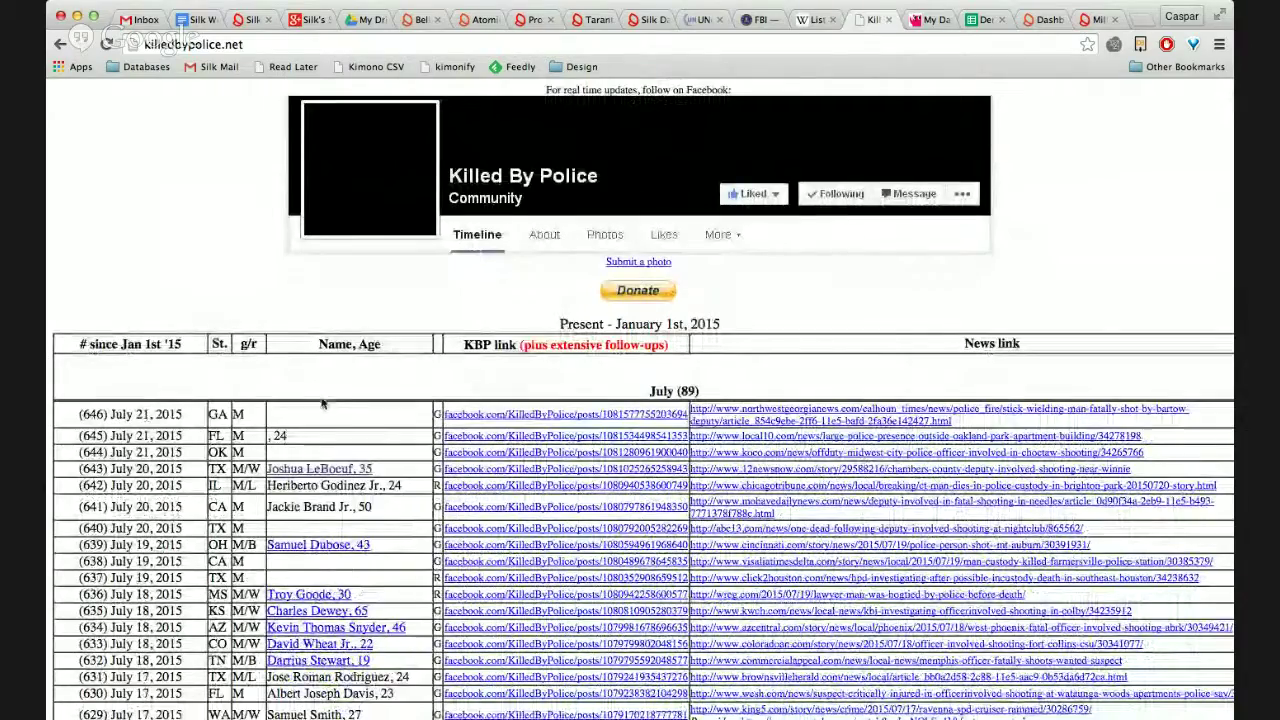
scroll(328, 405, down, 1)
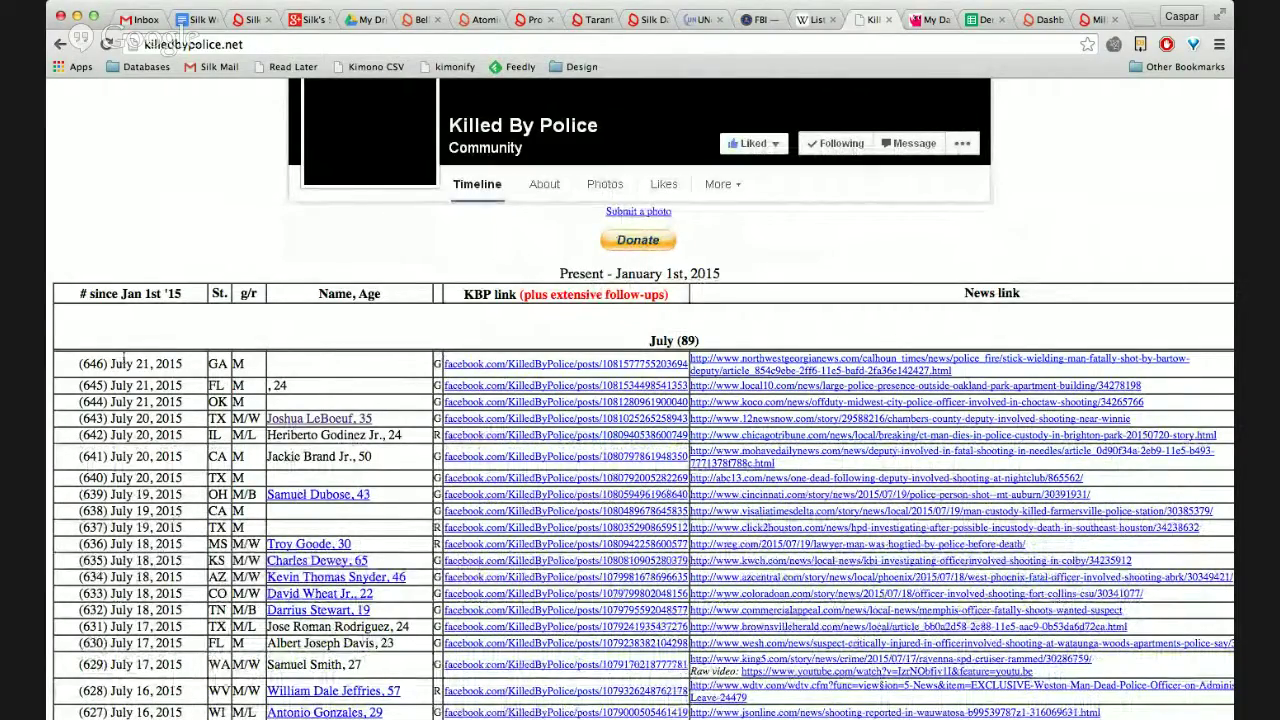
scroll(143, 368, down, 8)
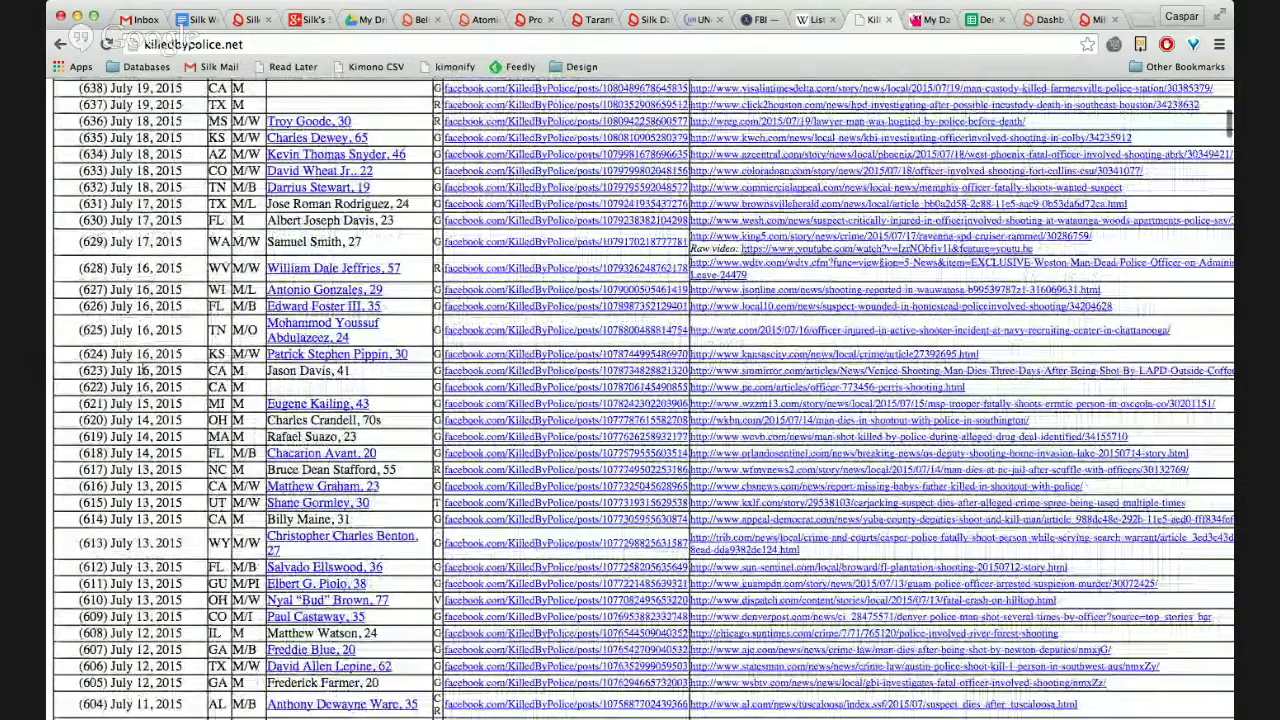
scroll(143, 370, up, 10)
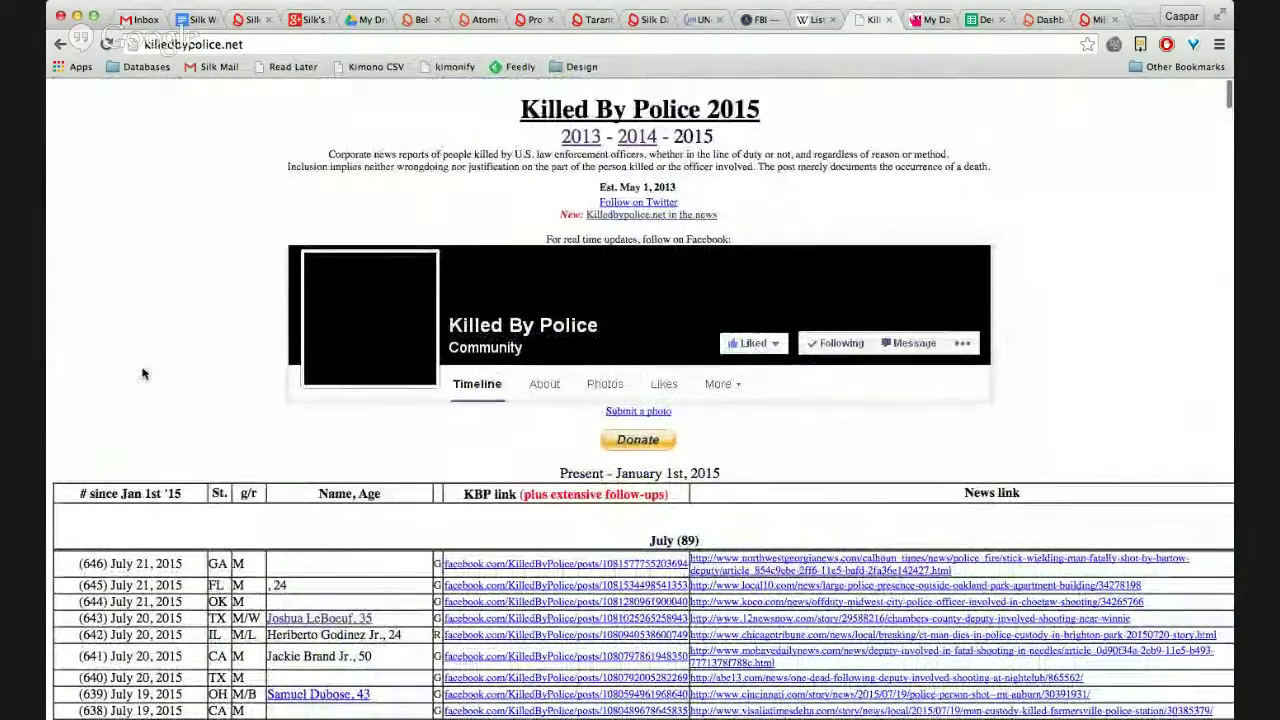
scroll(143, 373, down, 3)
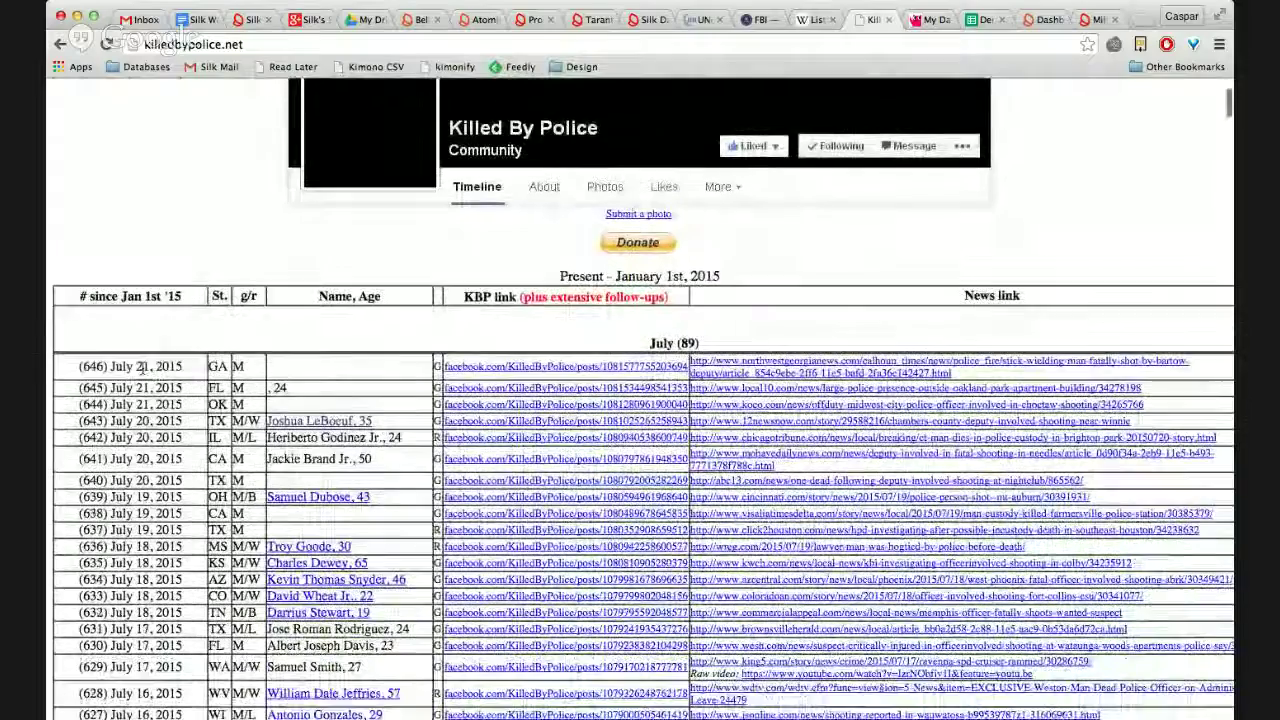
scroll(143, 373, down, 9)
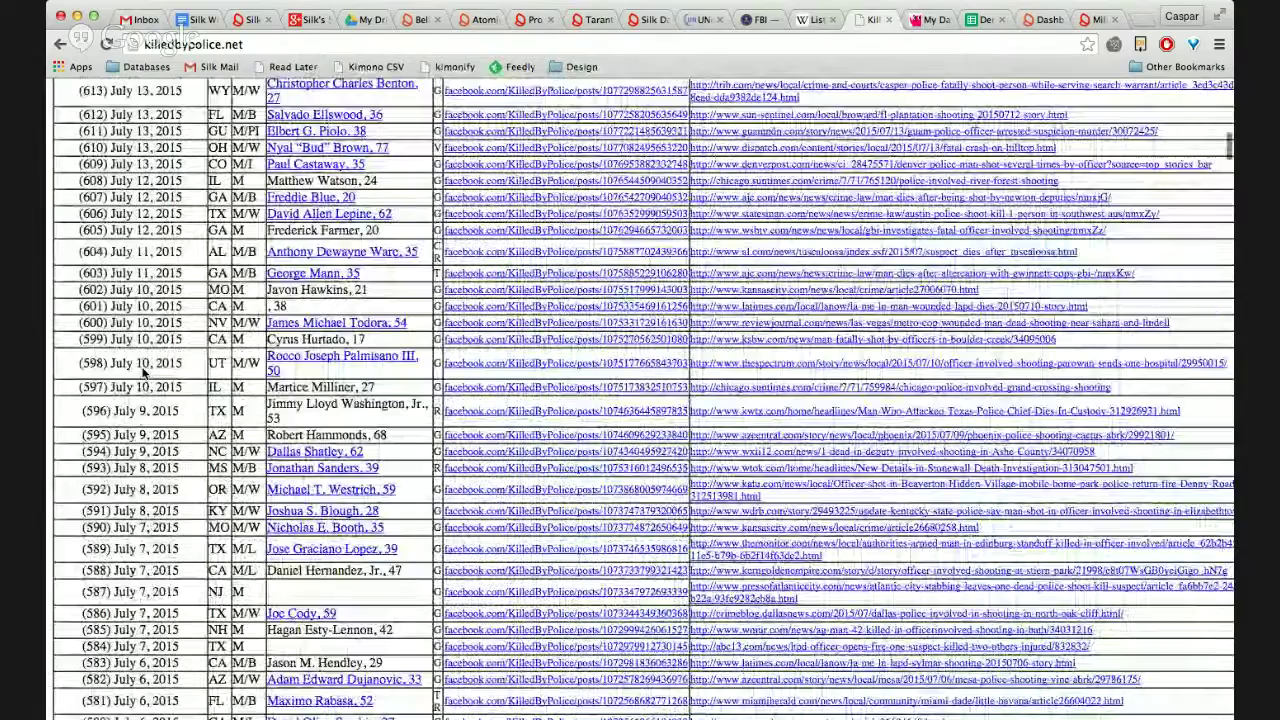
scroll(143, 370, down, 10)
scroll(143, 370, down, 10)
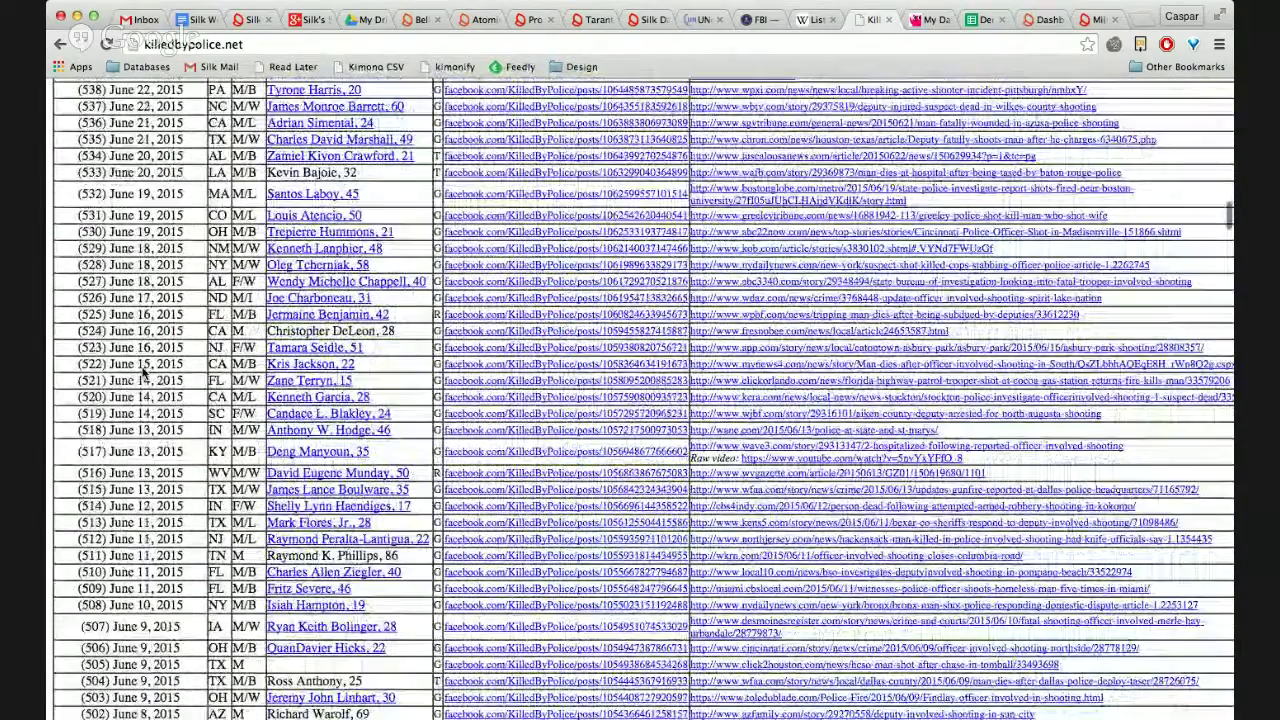
Examine the Killed By Police incident table from July 2015 back through June, May and April 2015
scroll(271, 469, up, 11)
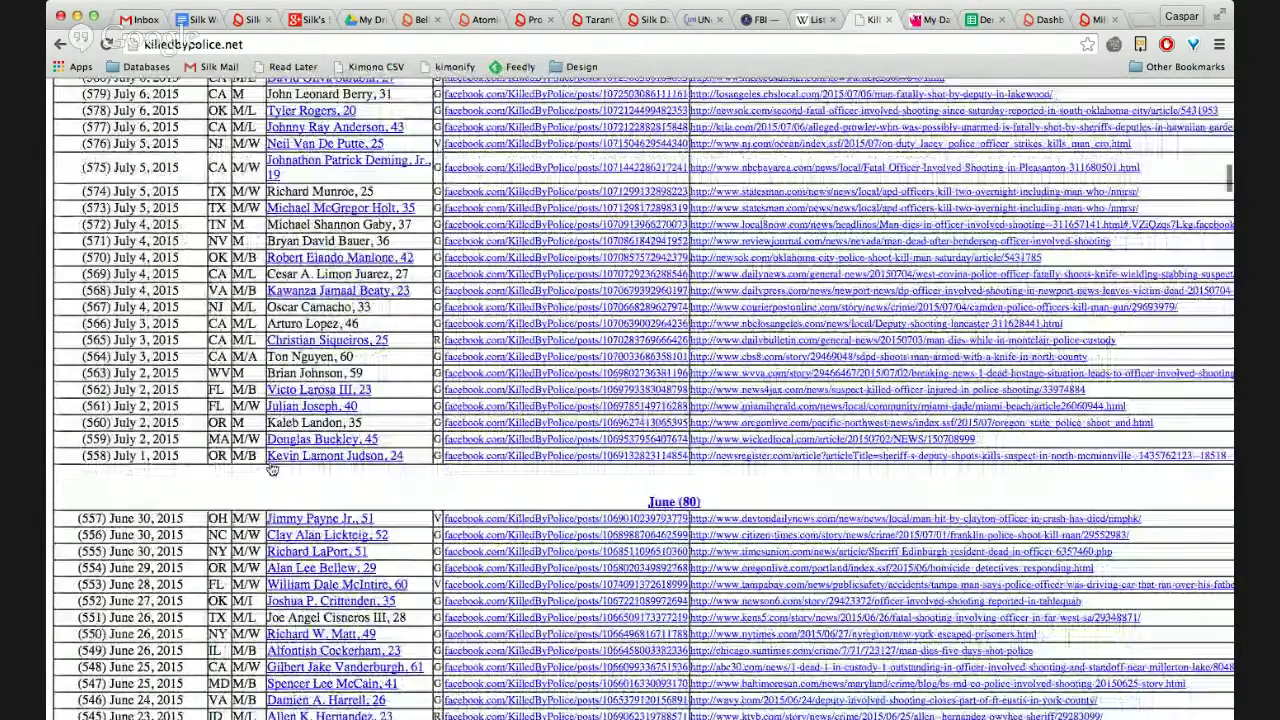
scroll(176, 427, down, 3)
scroll(174, 426, down, 6)
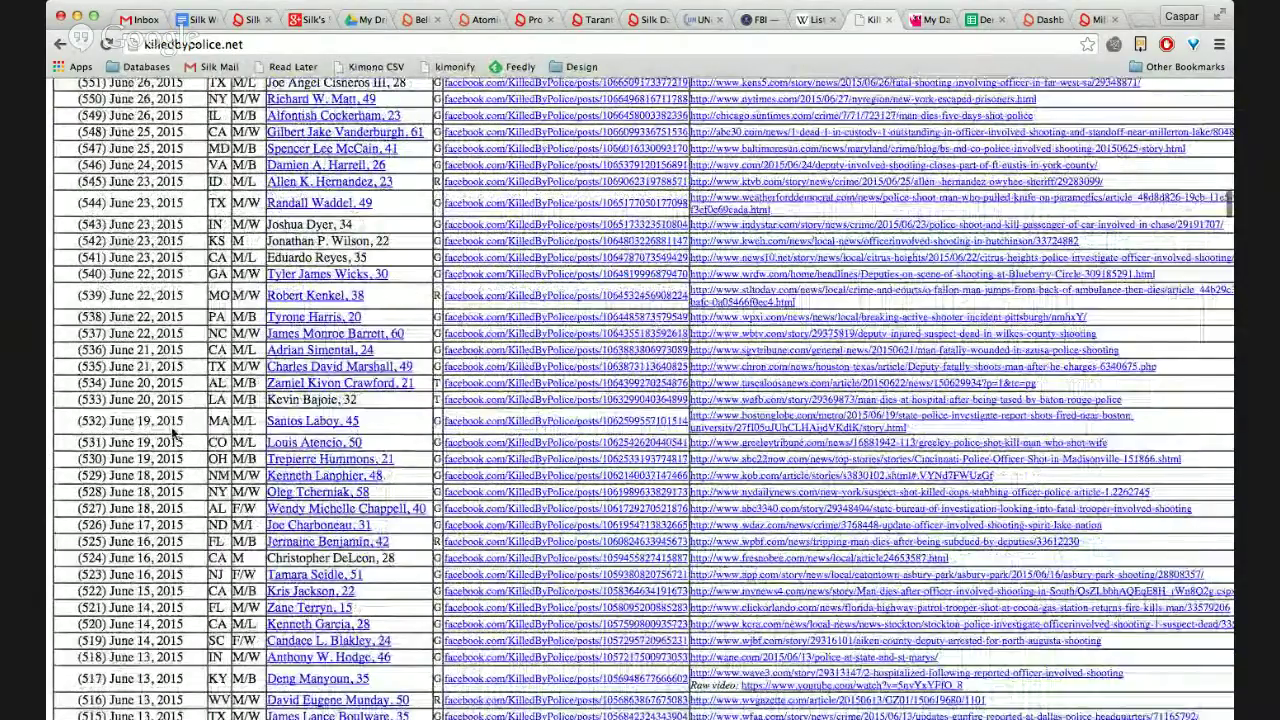
scroll(174, 432, down, 20)
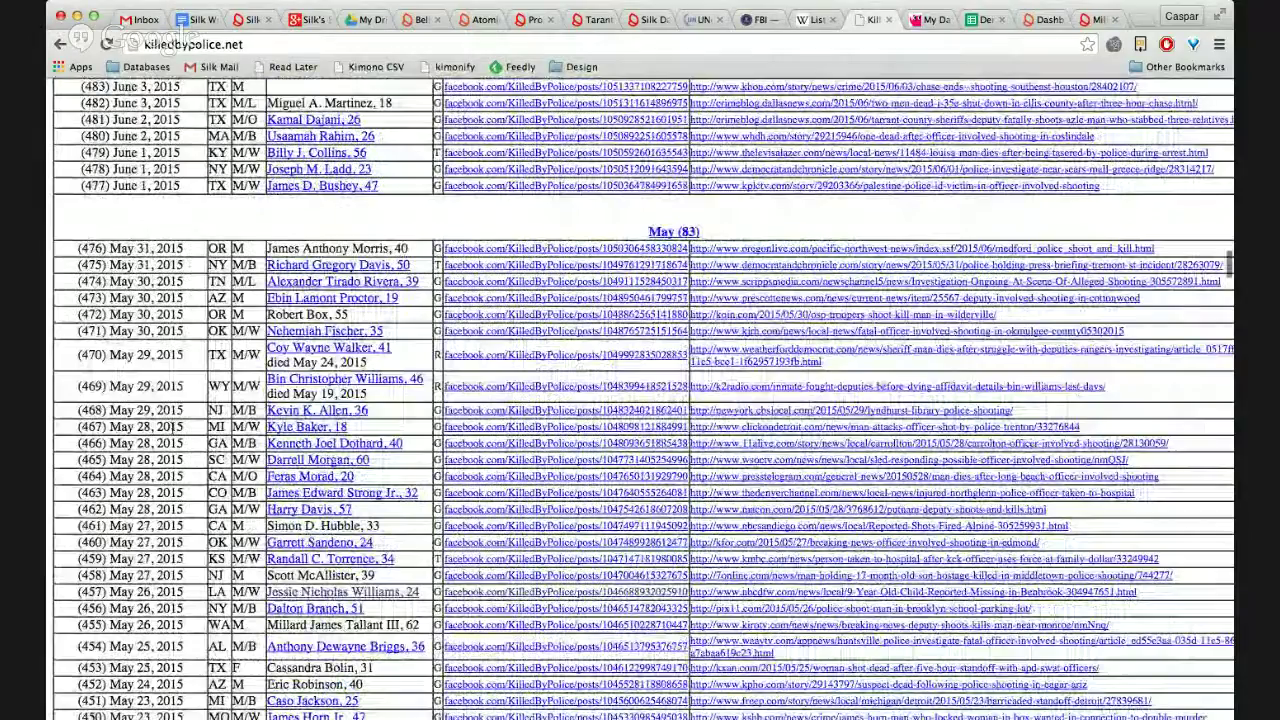
scroll(174, 428, down, 20)
scroll(174, 428, down, 10)
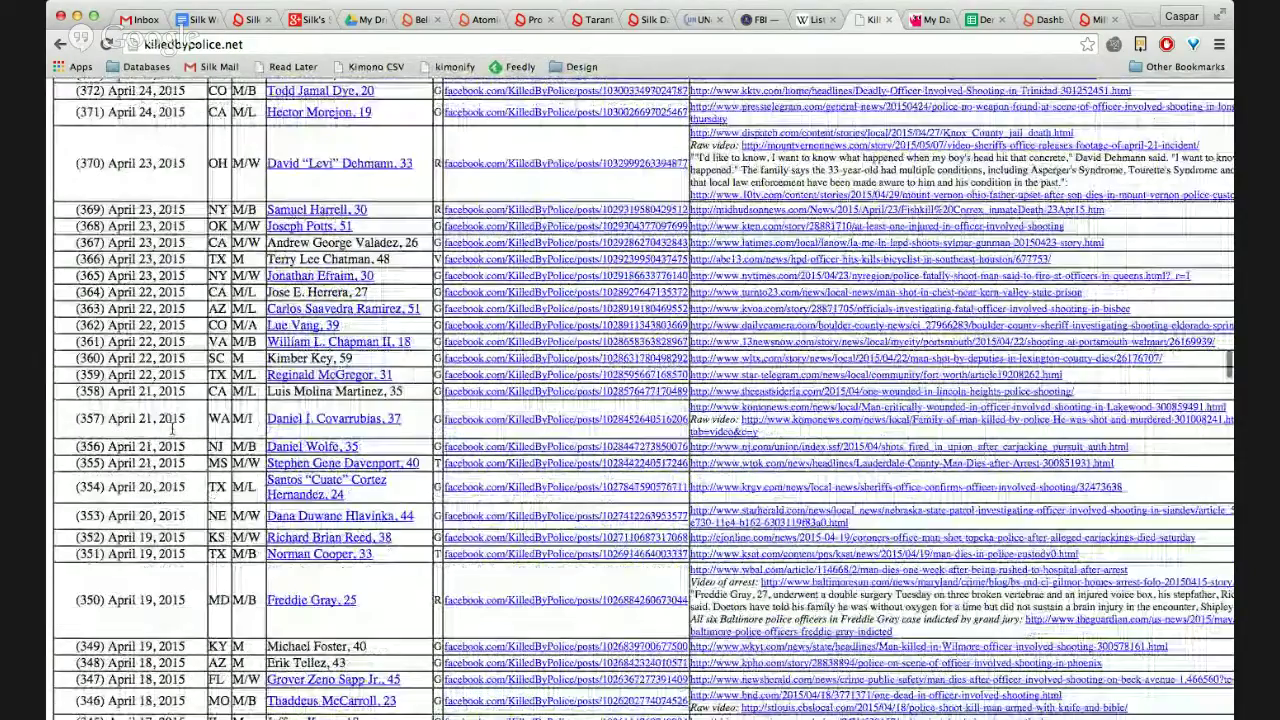
scroll(174, 428, down, 2)
scroll(174, 428, down, 20)
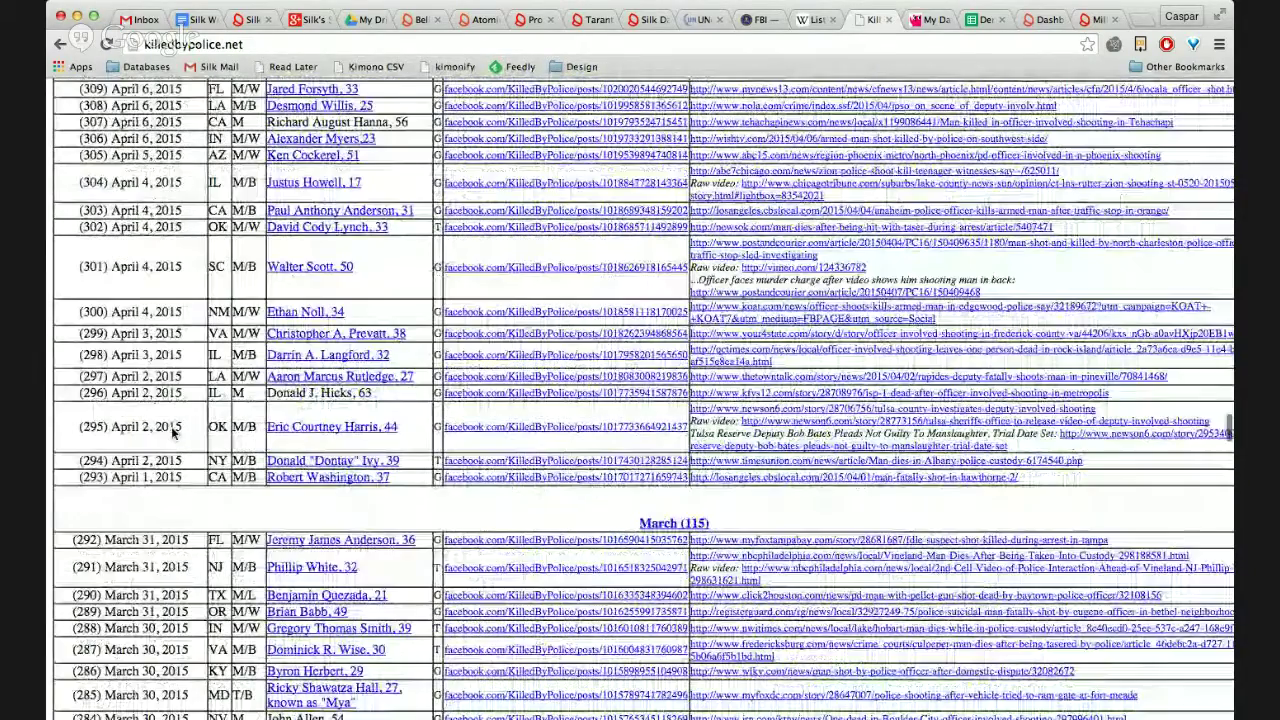
scroll(171, 430, down, 1)
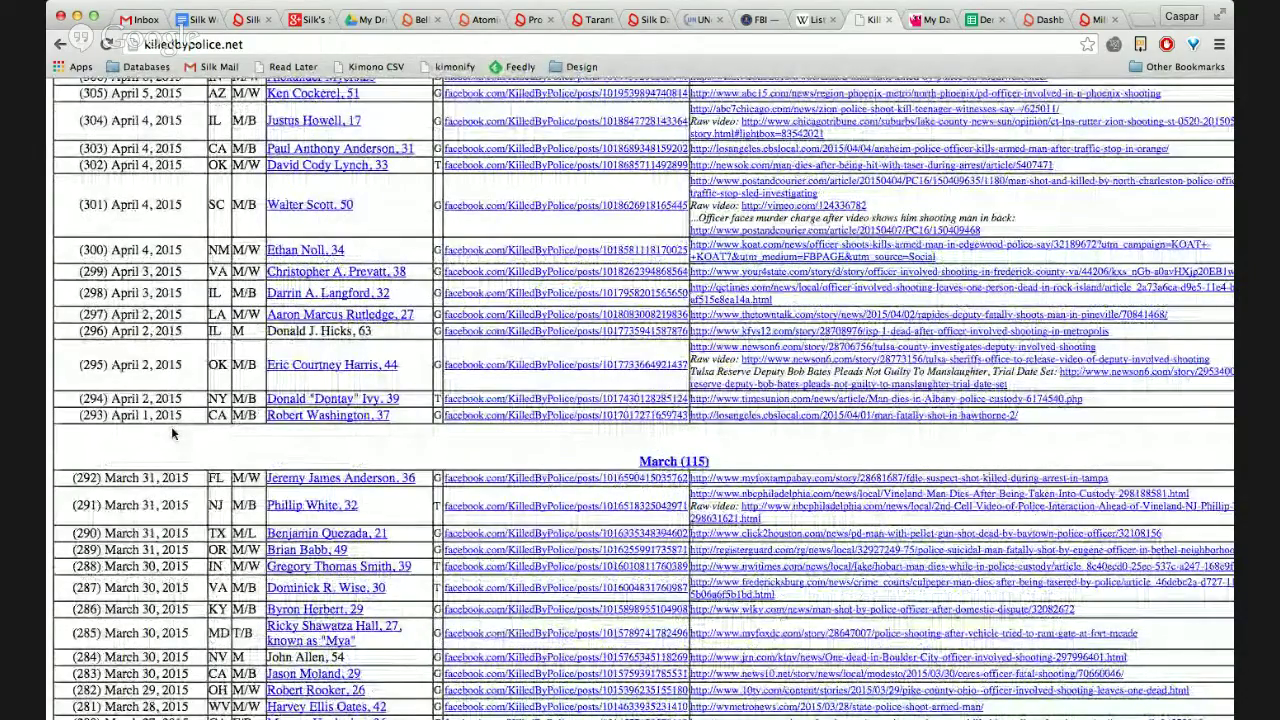
Examine the table's March 2015 incidents back to the start of the February section
scroll(171, 430, down, 2)
scroll(172, 430, down, 4)
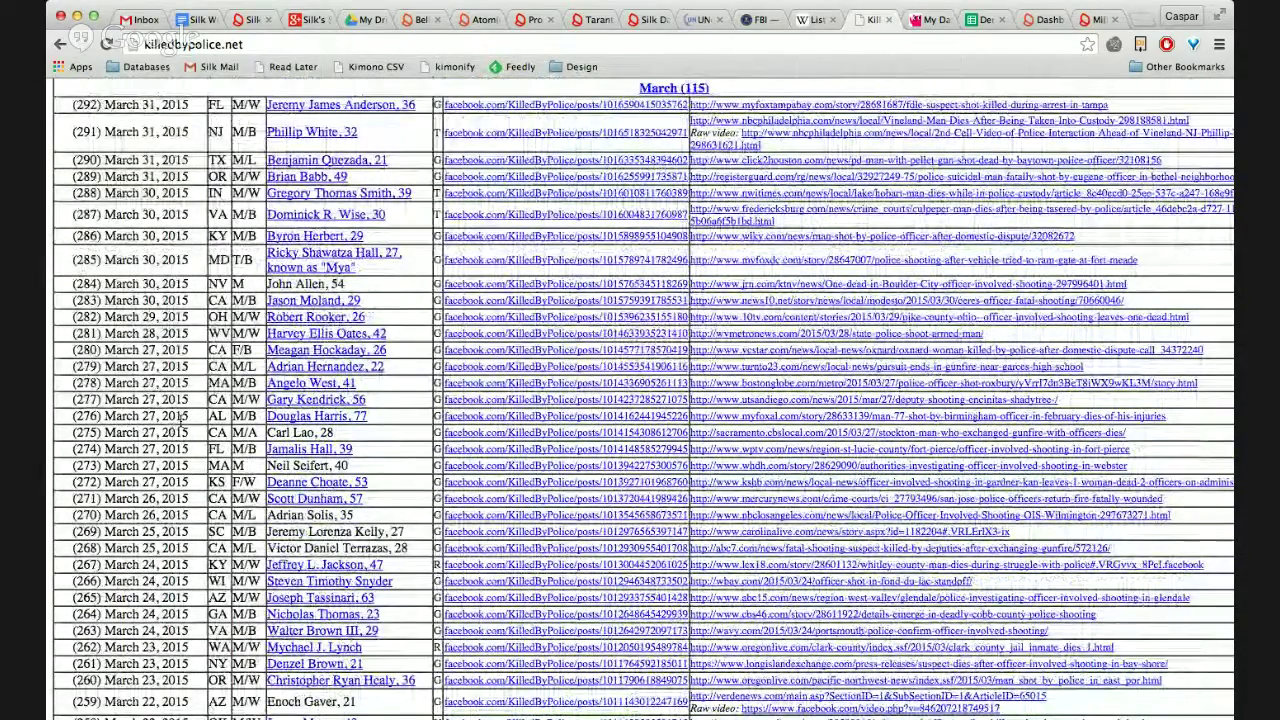
scroll(180, 419, down, 5)
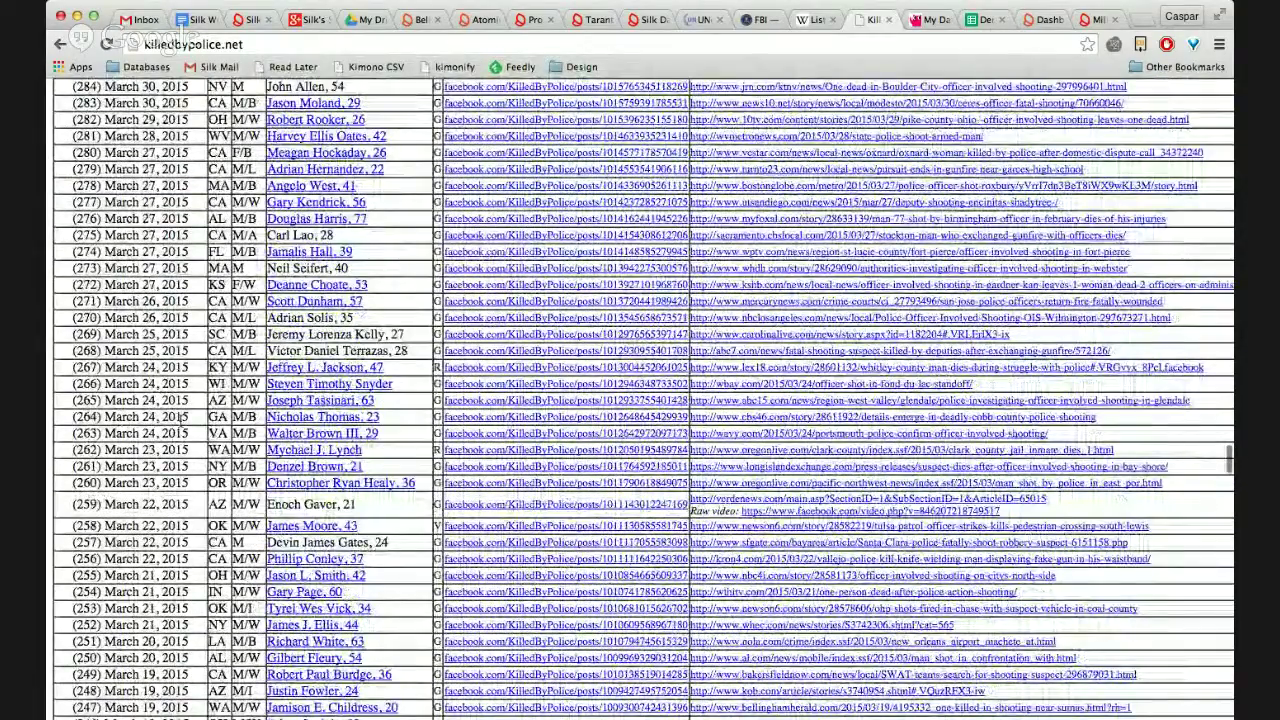
scroll(180, 419, down, 6)
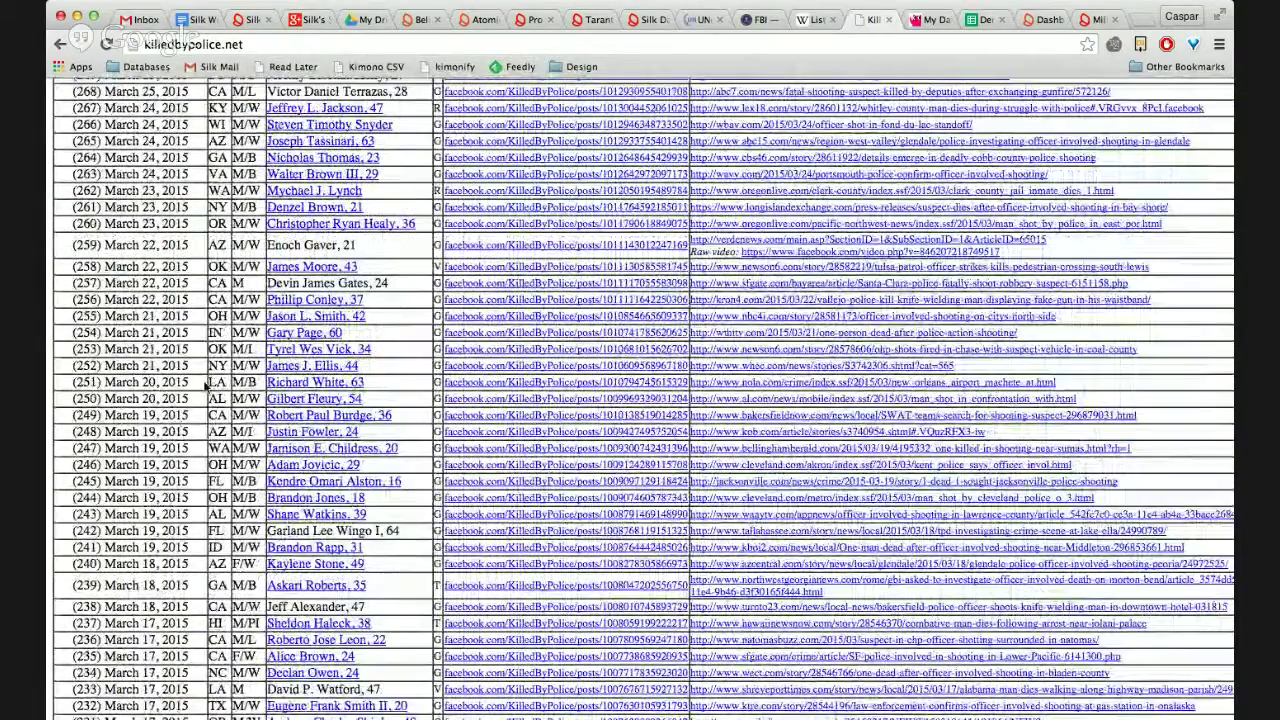
scroll(210, 380, down, 1)
scroll(210, 380, down, 8)
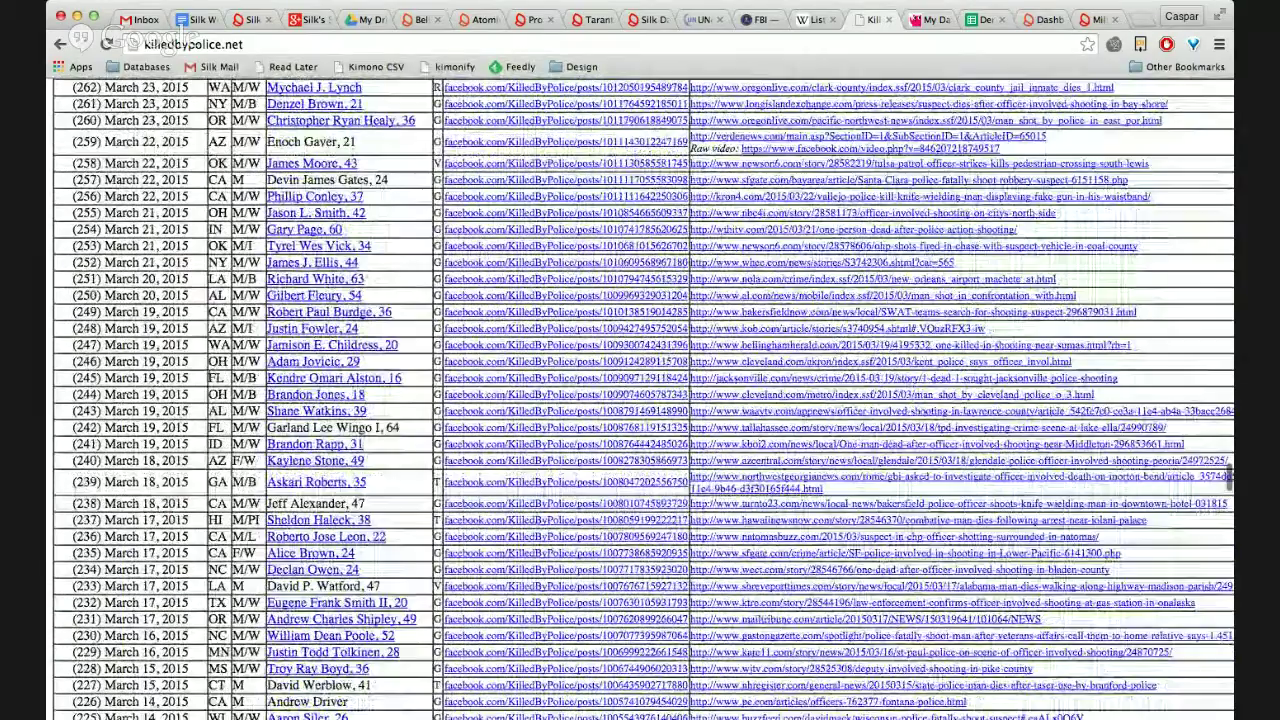
scroll(640, 394, down, 3)
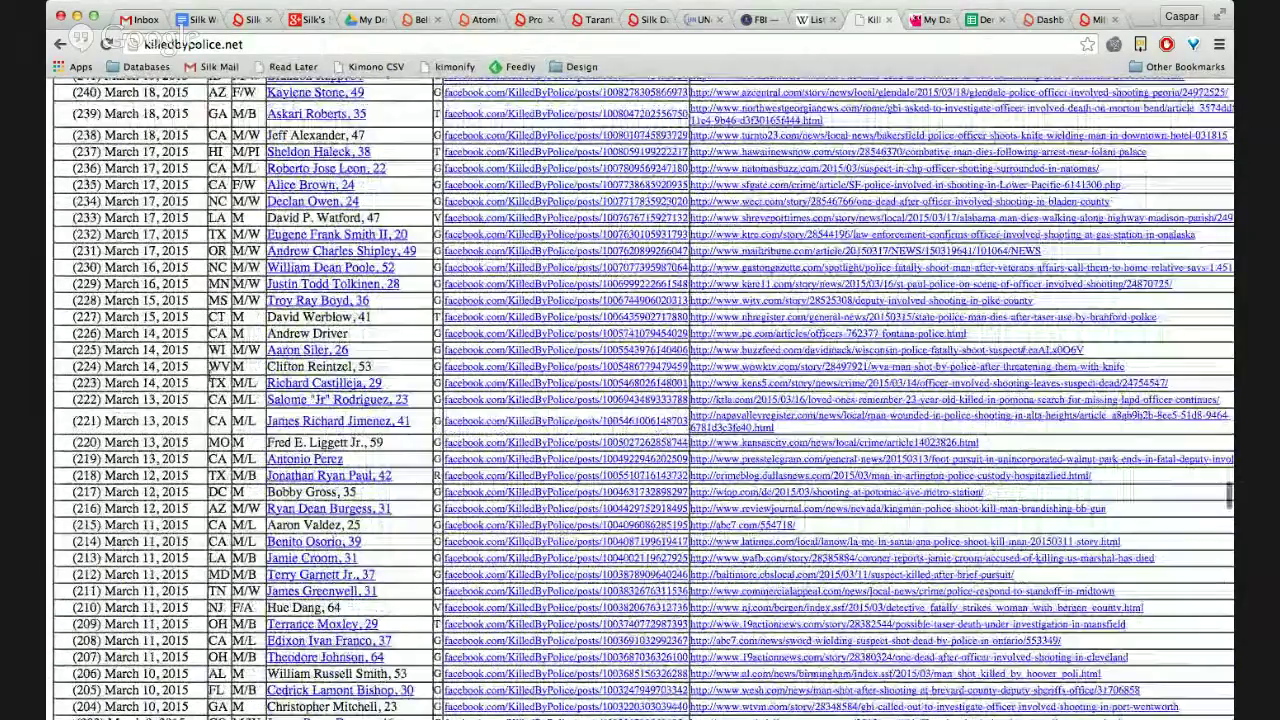
scroll(160, 478, down, 13)
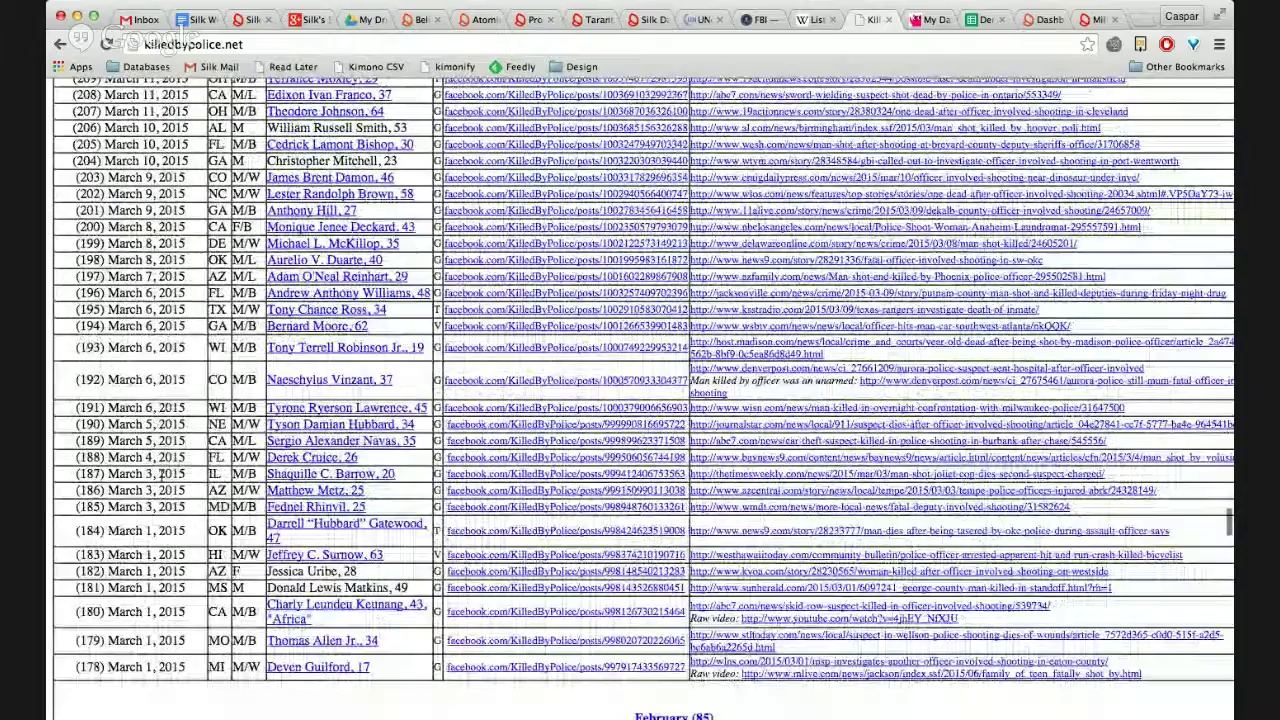
scroll(160, 478, down, 20)
Return to the head of the incident table and examine its columns from date and state across to the news link
scroll(160, 478, up, 20)
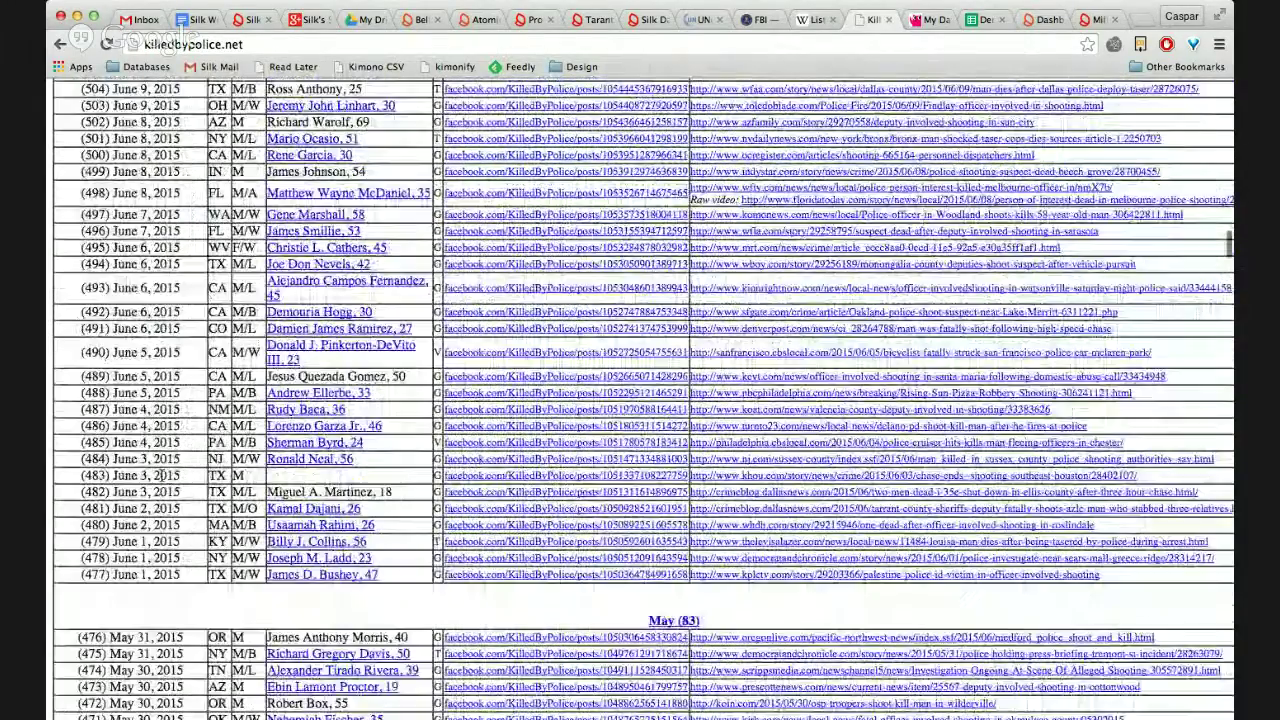
scroll(162, 478, up, 20)
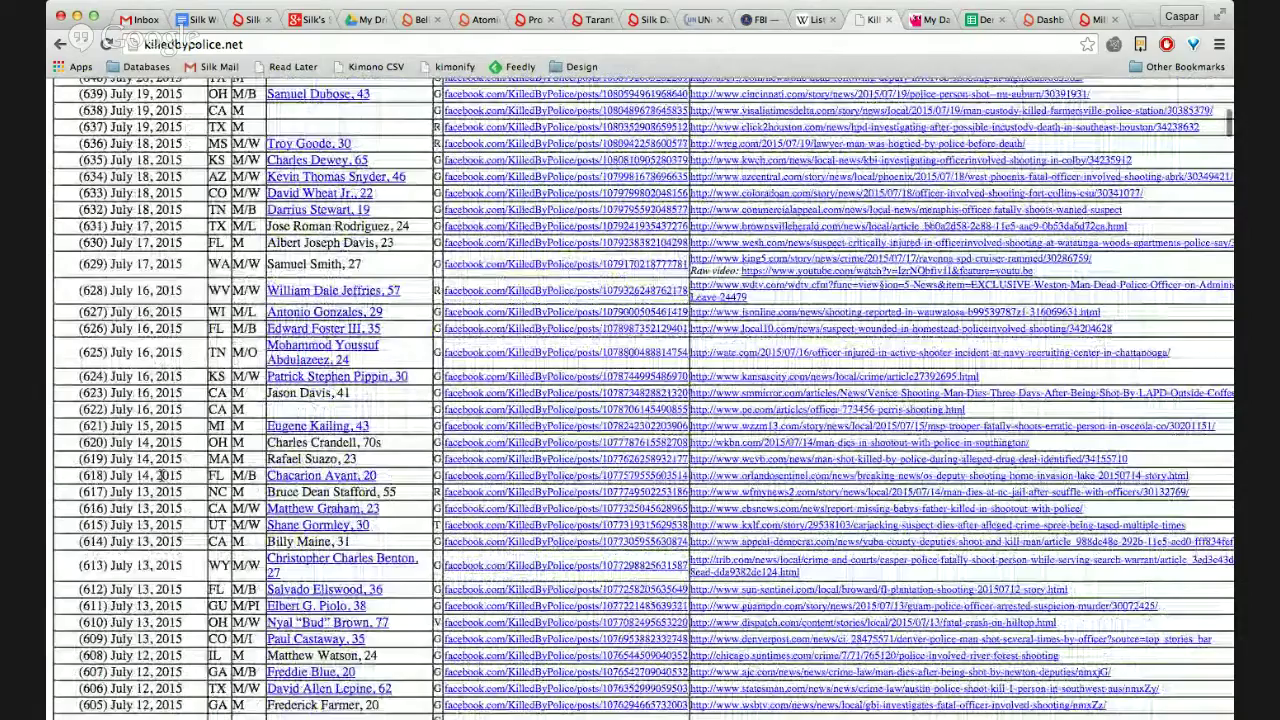
scroll(162, 476, up, 9)
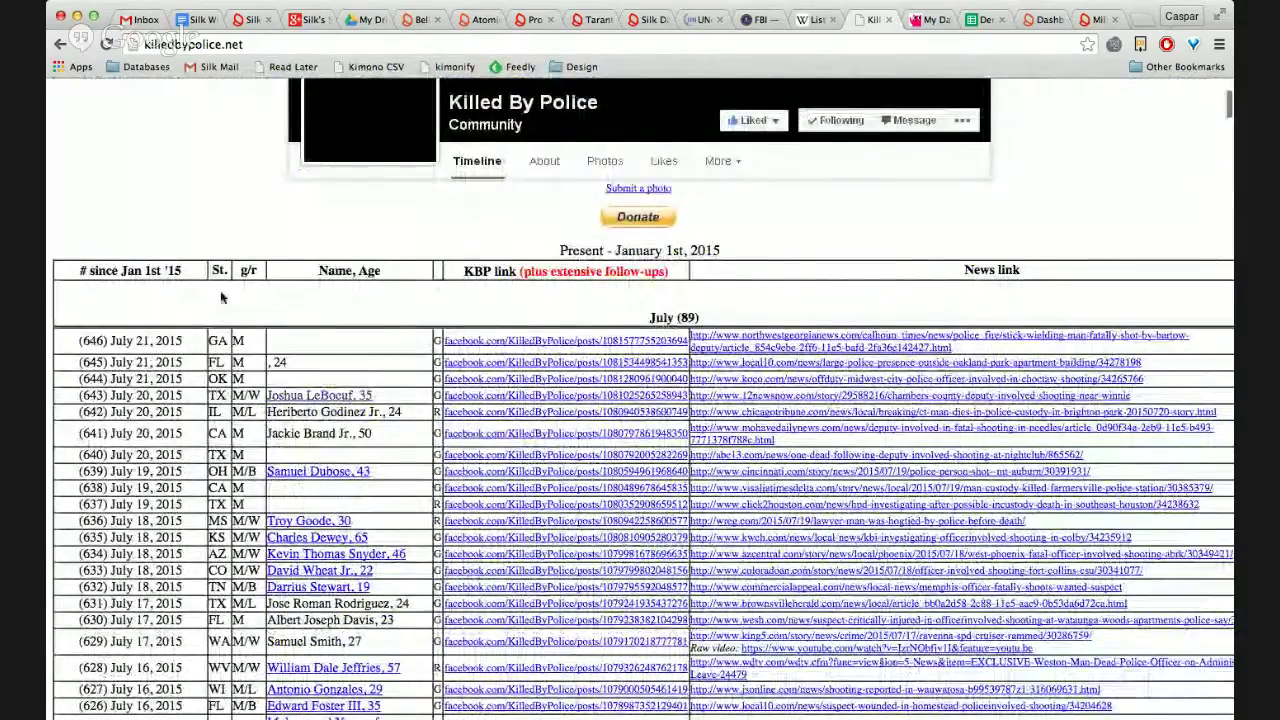
scroll(1058, 282, right, 3)
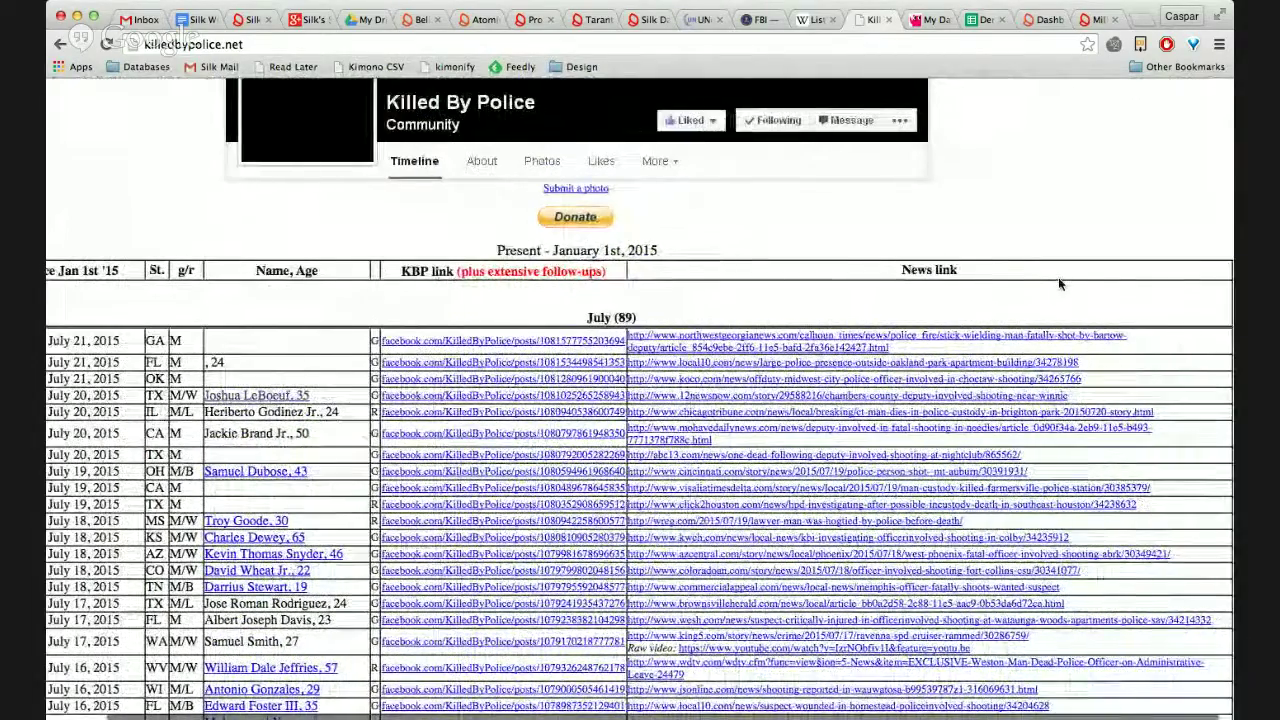
scroll(1060, 284, left, 3)
scroll(267, 287, right, 1)
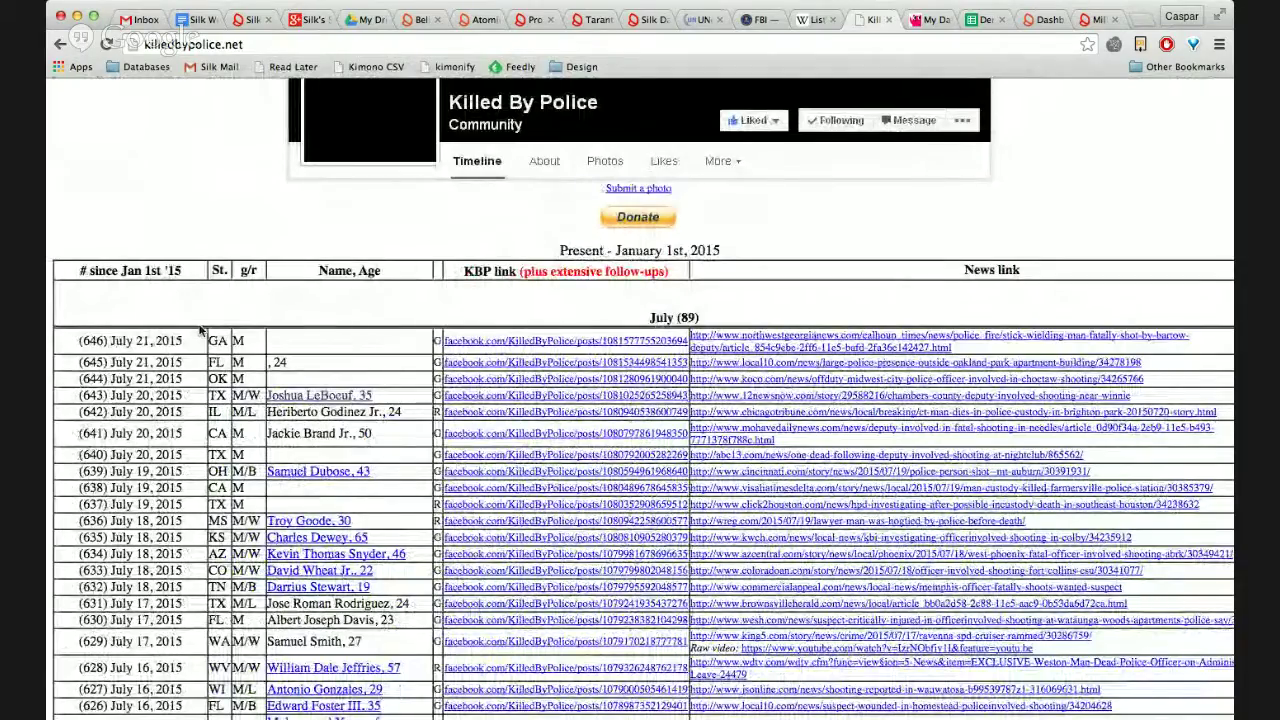
View the photo linked from the name in incident 639 of July 19, 2015, and close it
scroll(200, 330, down, 2)
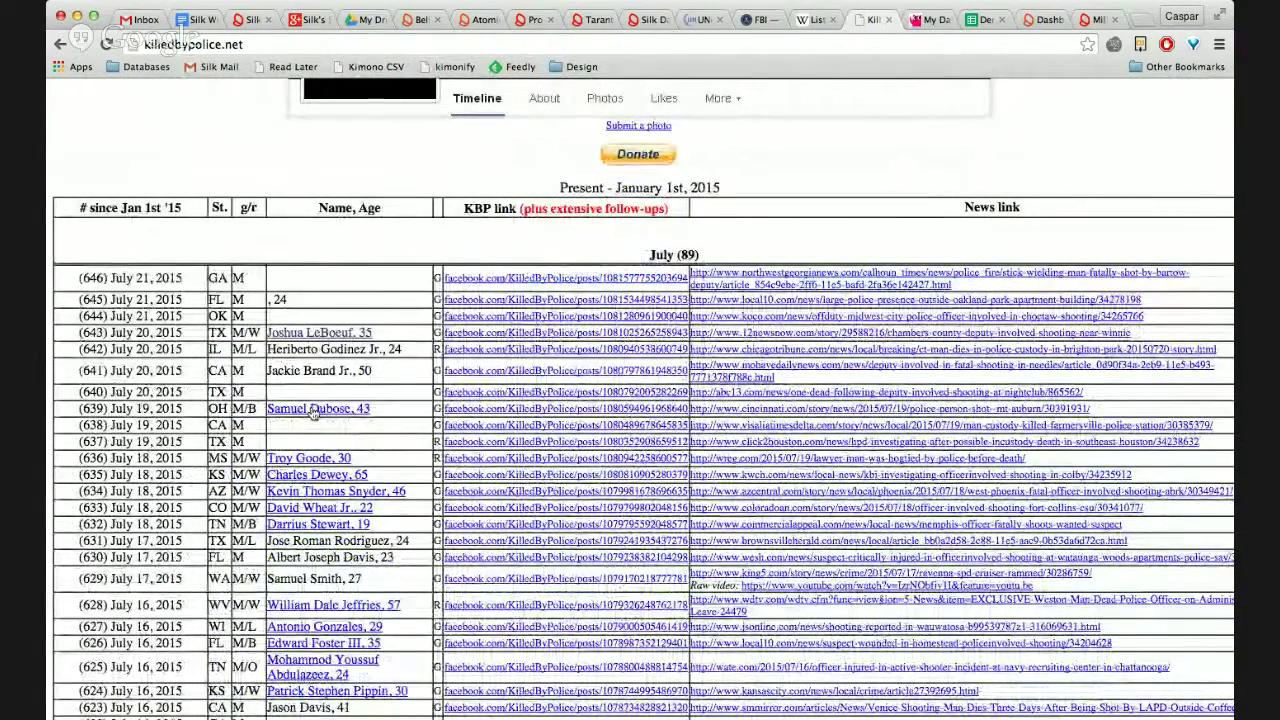
click(314, 410)
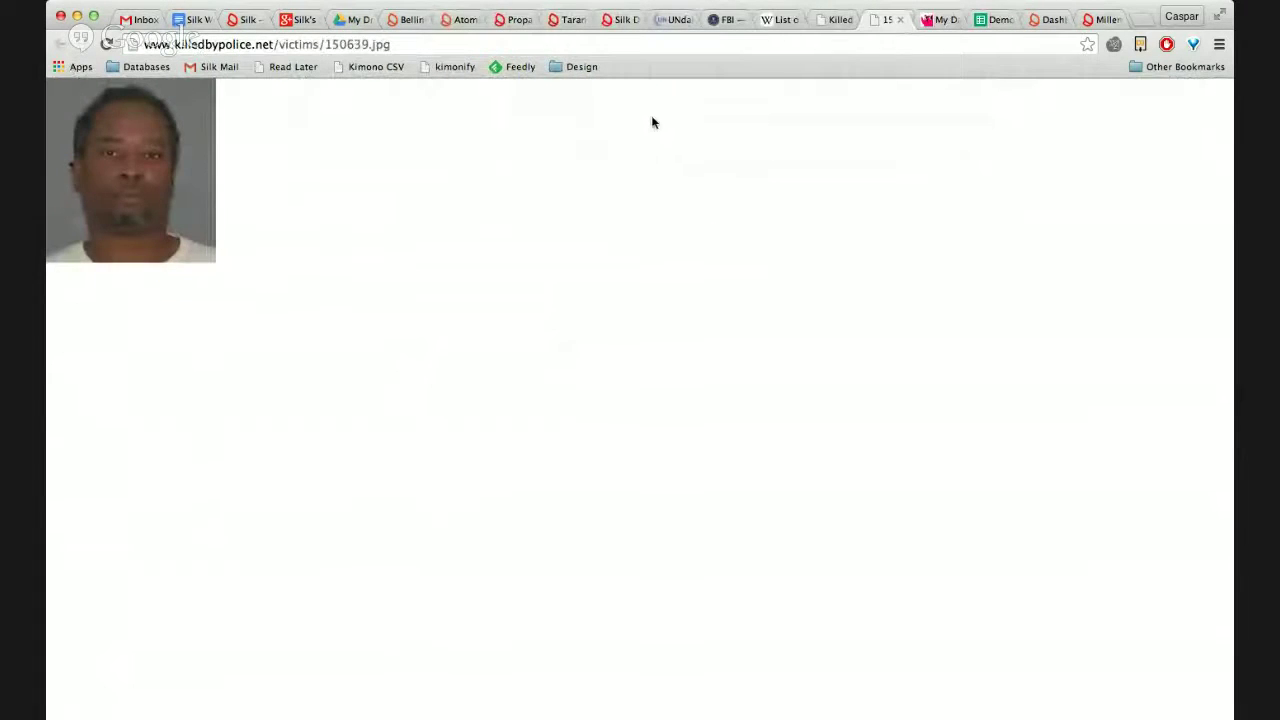
click(901, 20)
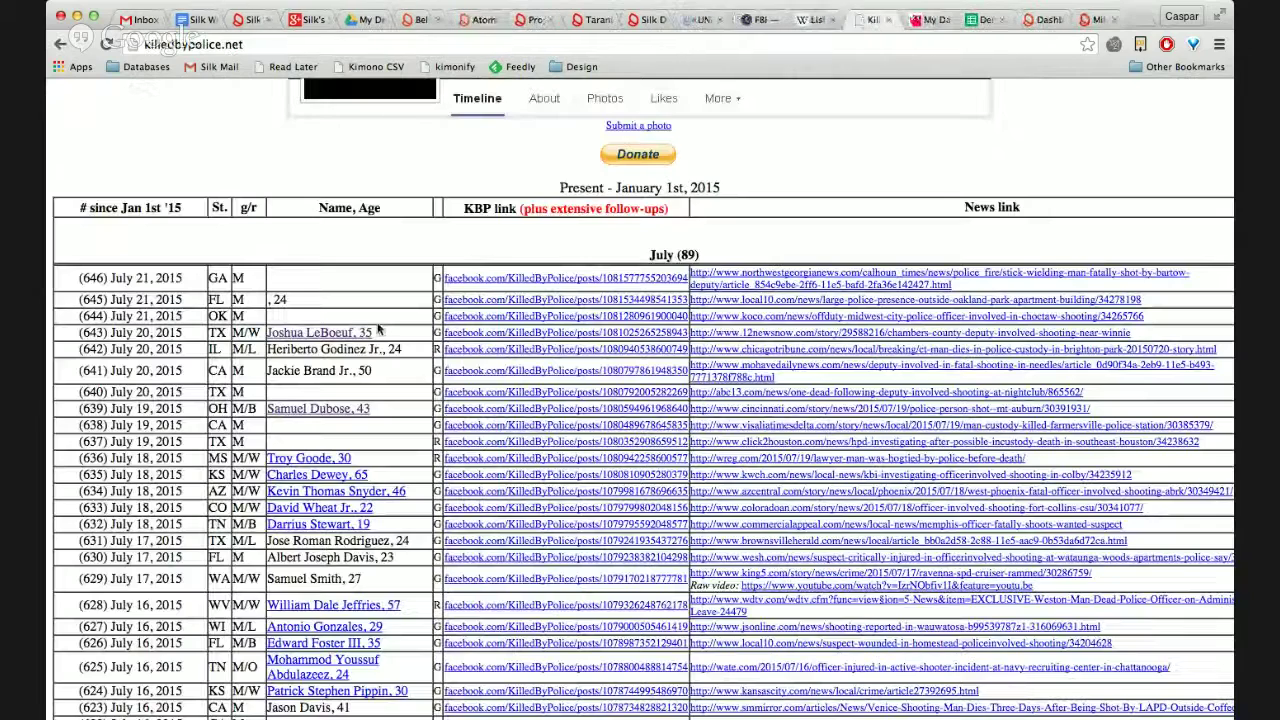
Look over the July 2015 incidents again and return to the Killed By Police 2015 page heading
scroll(365, 432, down, 1)
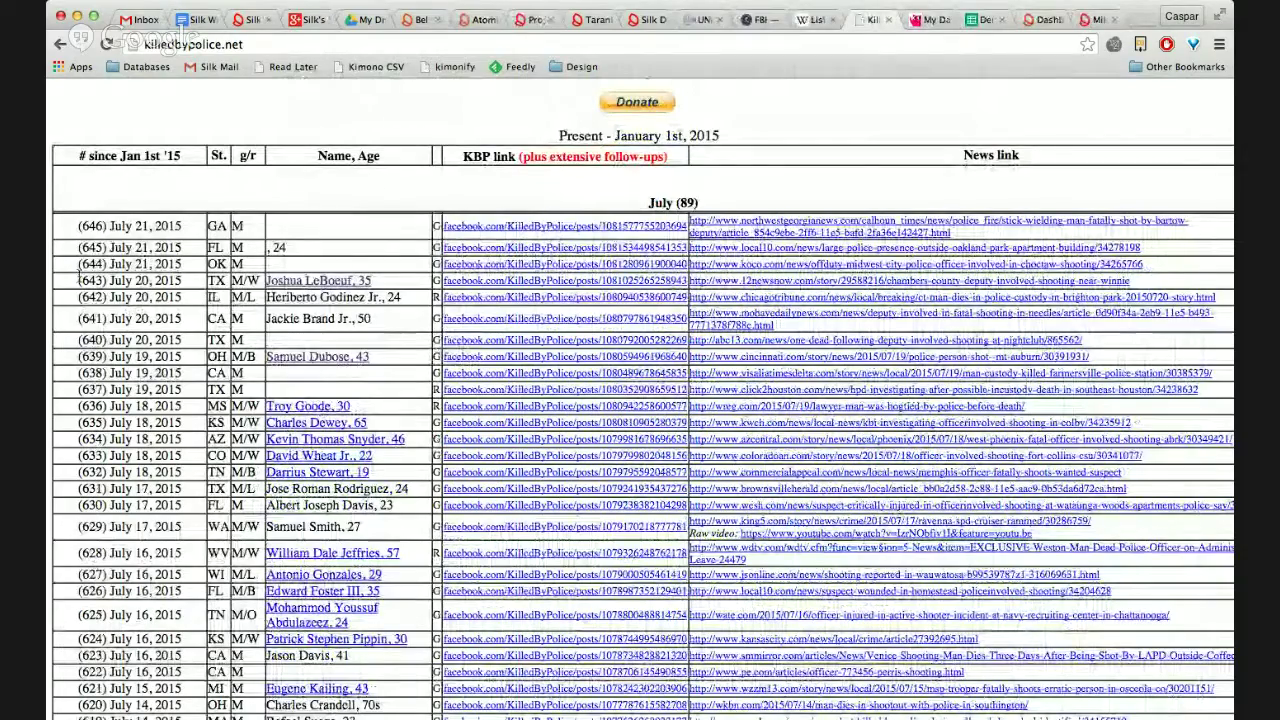
scroll(339, 247, down, 3)
scroll(339, 247, down, 3)
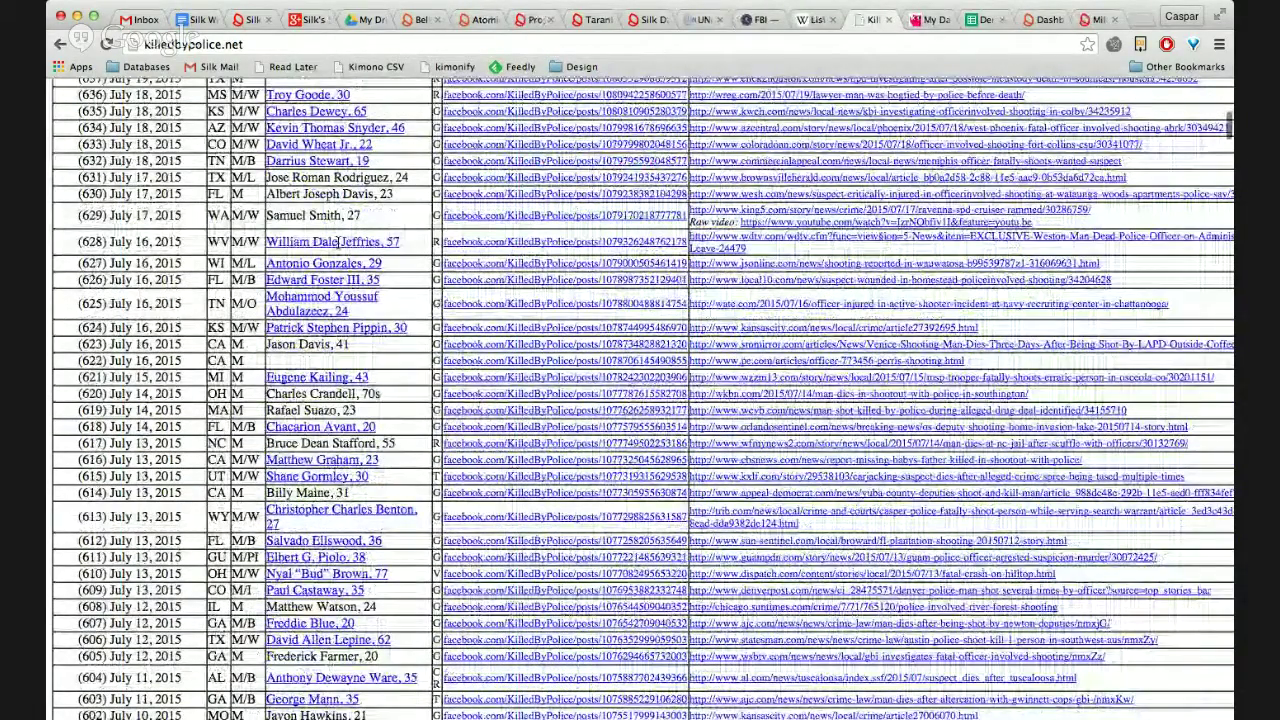
scroll(339, 241, up, 9)
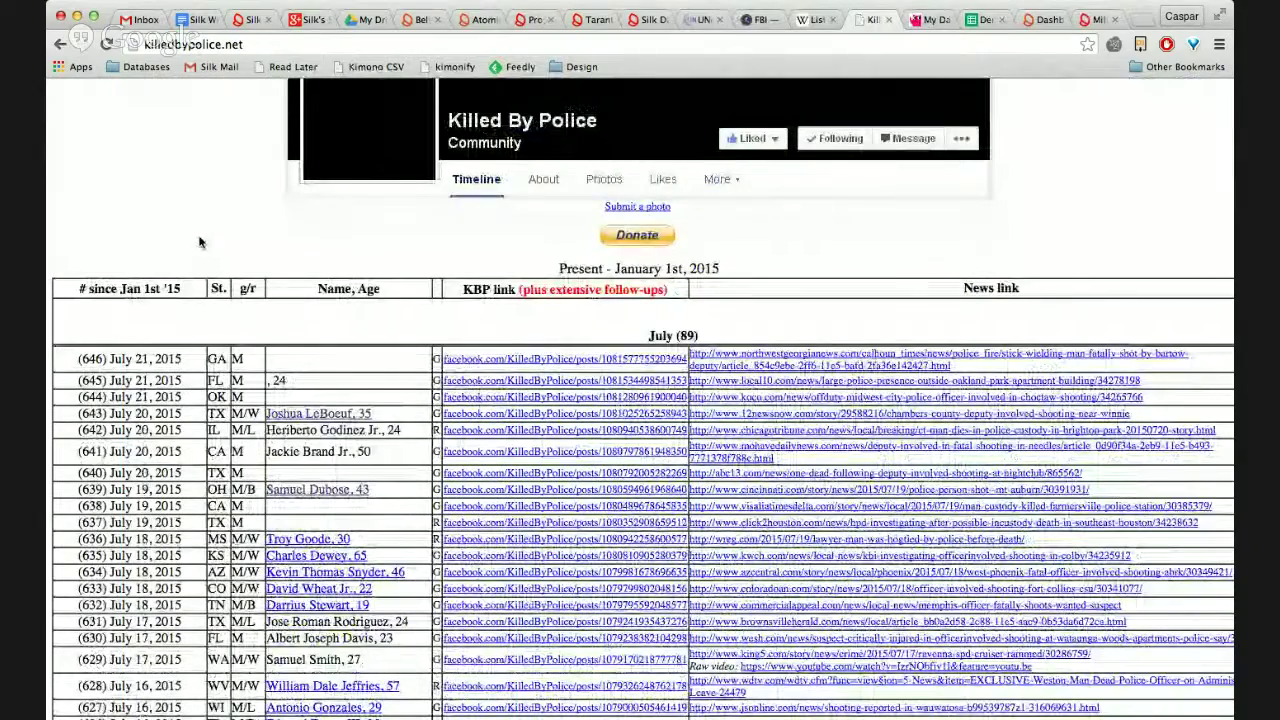
scroll(199, 242, up, 4)
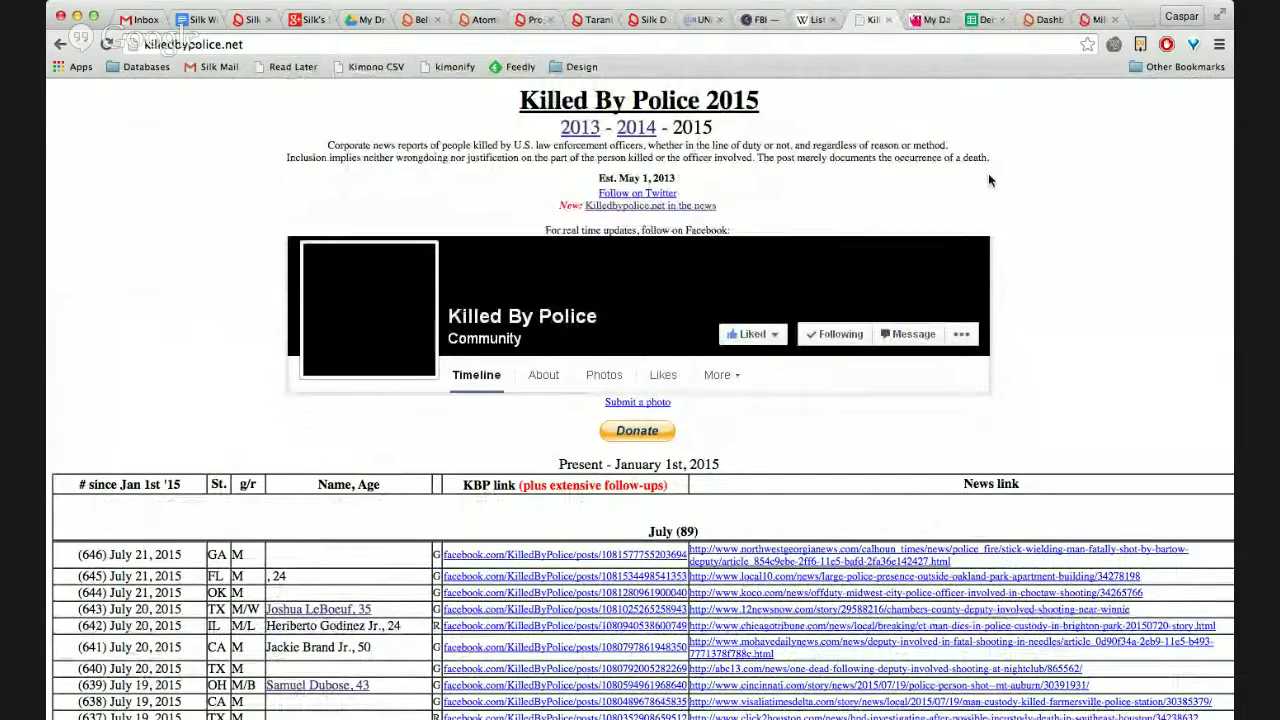
Switch to the import.io data page, dismiss the error message, and view the Walmart Cell Phones Result Data entry
click(921, 20)
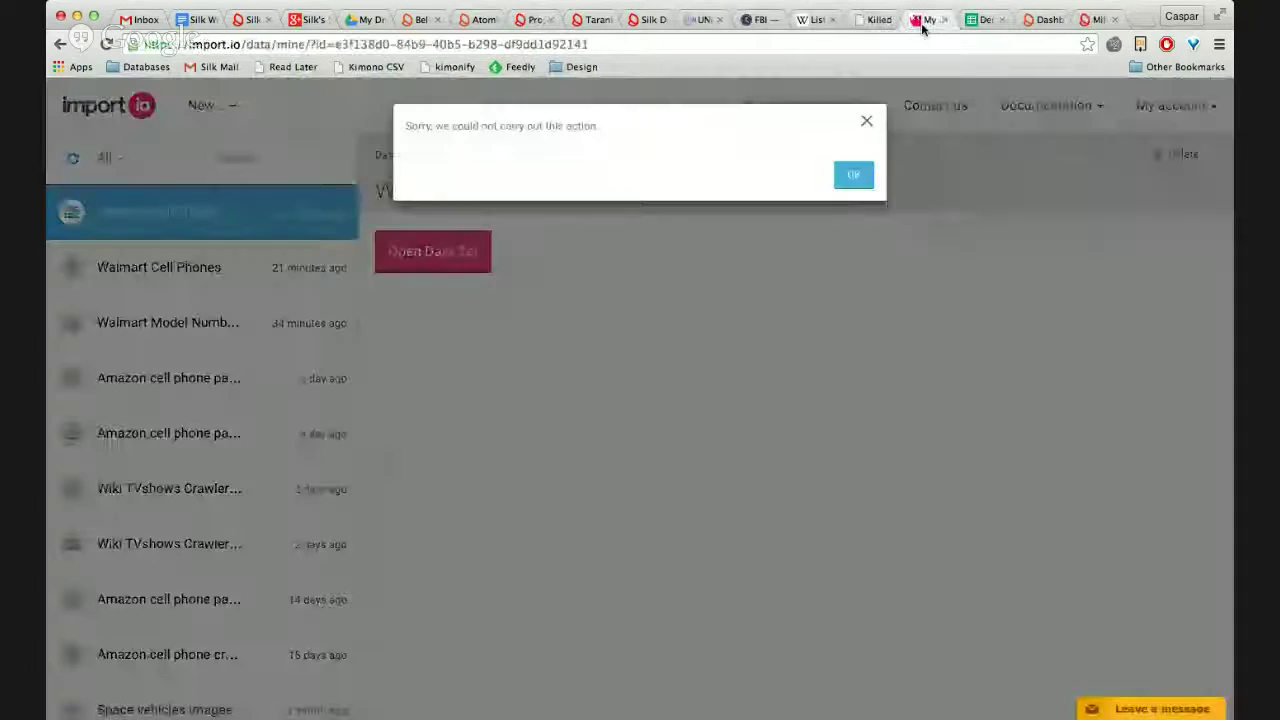
click(854, 175)
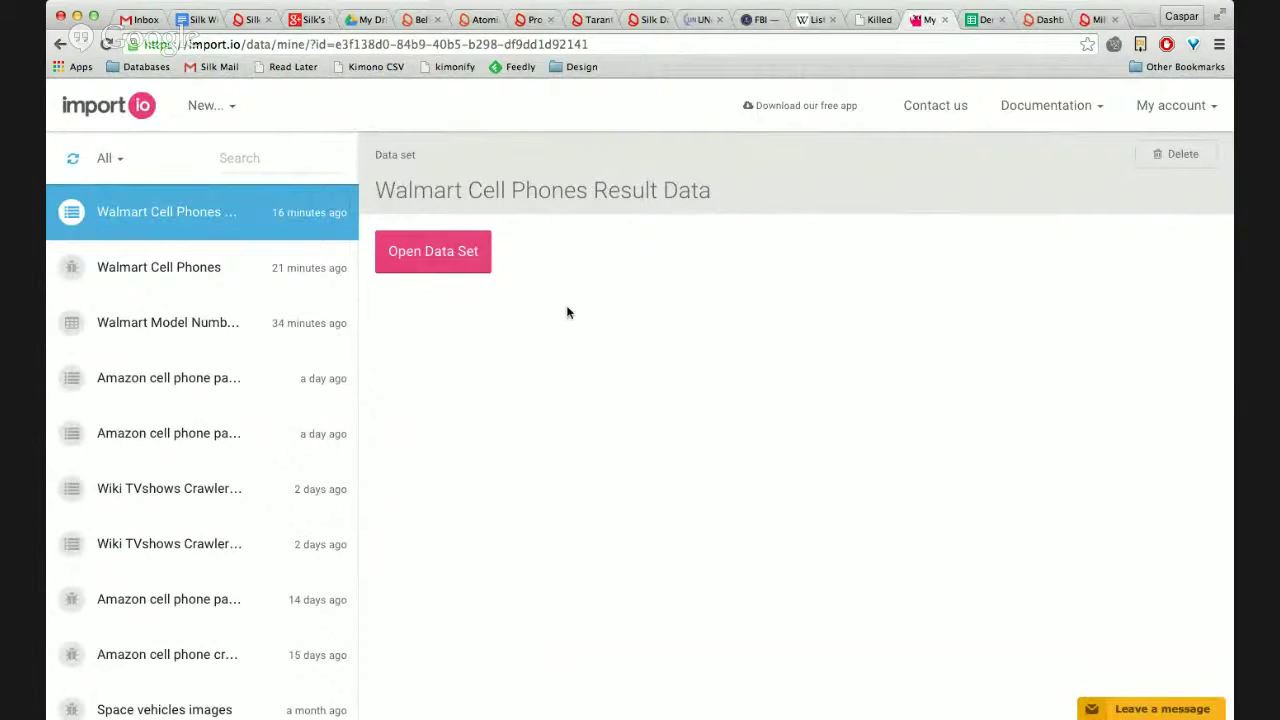
scroll(249, 340, down, 3)
scroll(249, 343, up, 3)
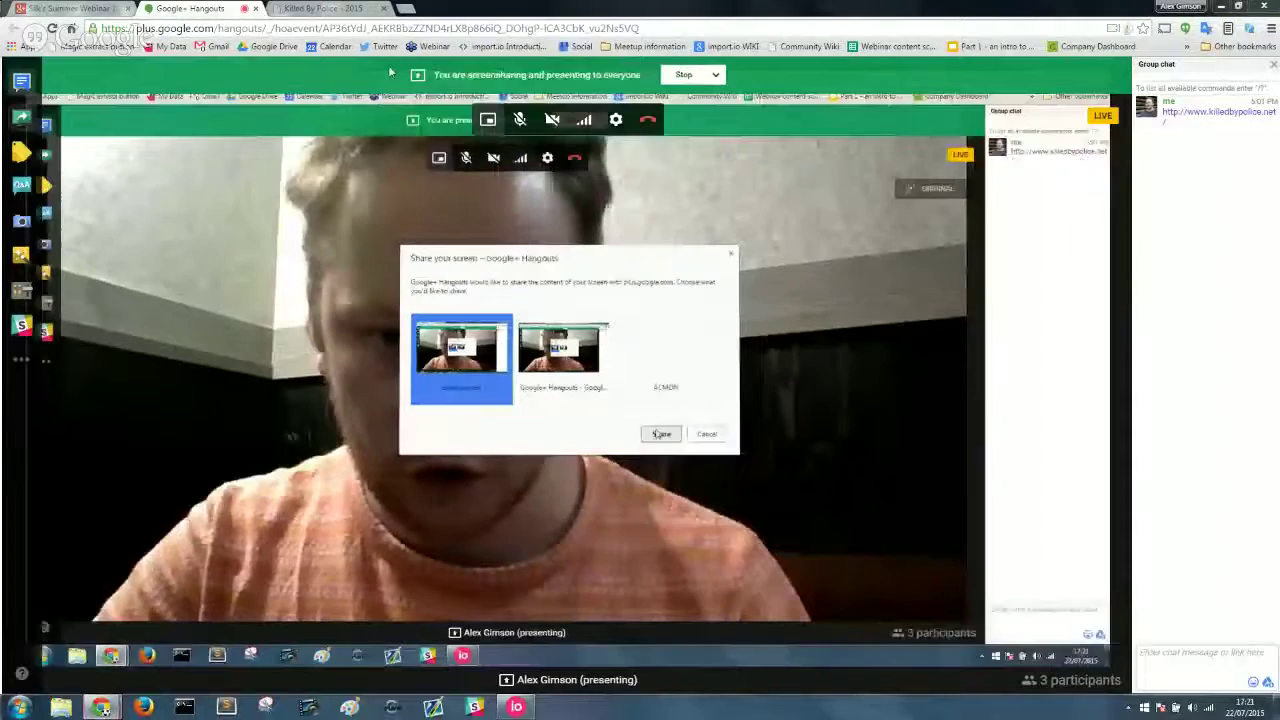
View the Killed By Police page in the shared browser and open the import.io home page in a new tab
click(355, 8)
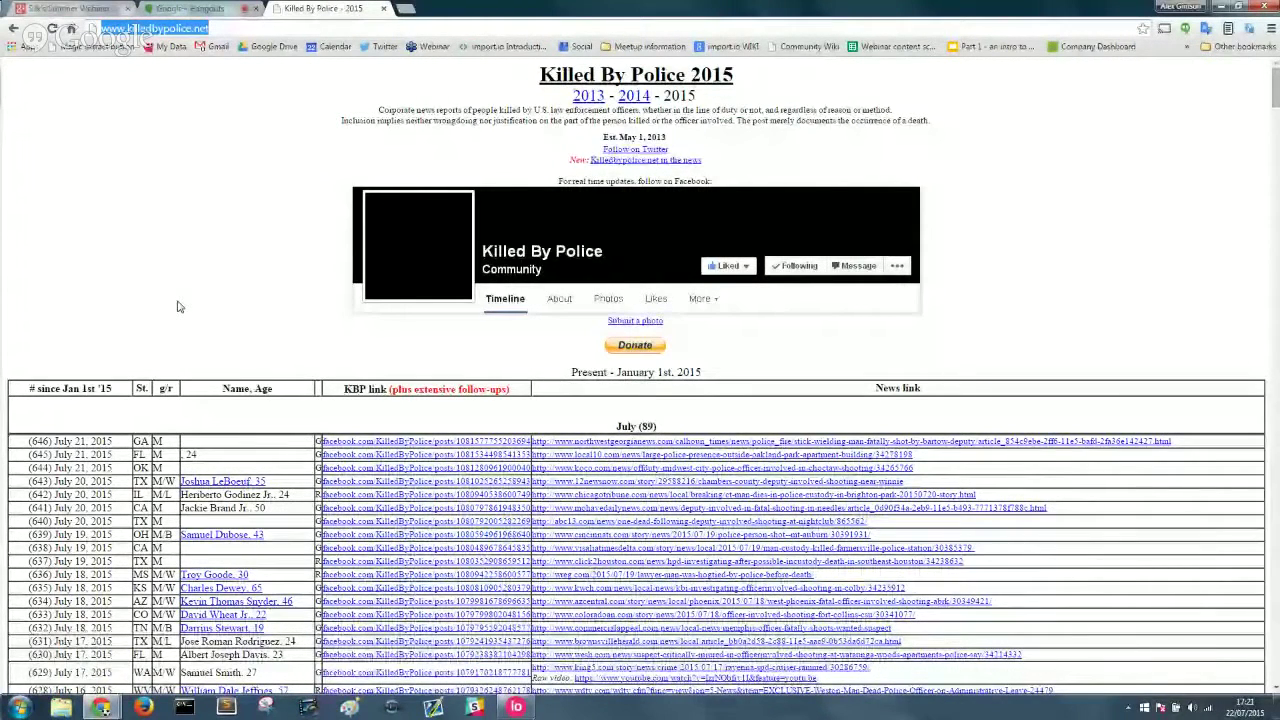
key(ctrl+t)
text(import.io)
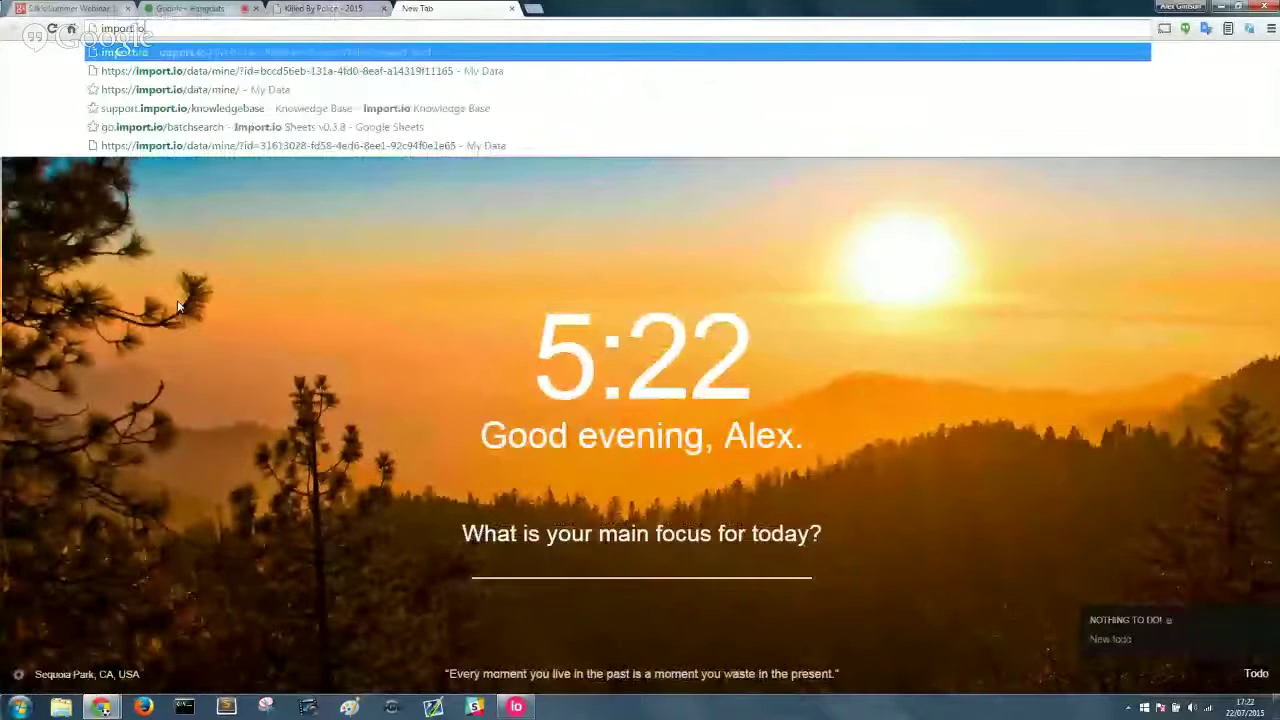
key(Return)
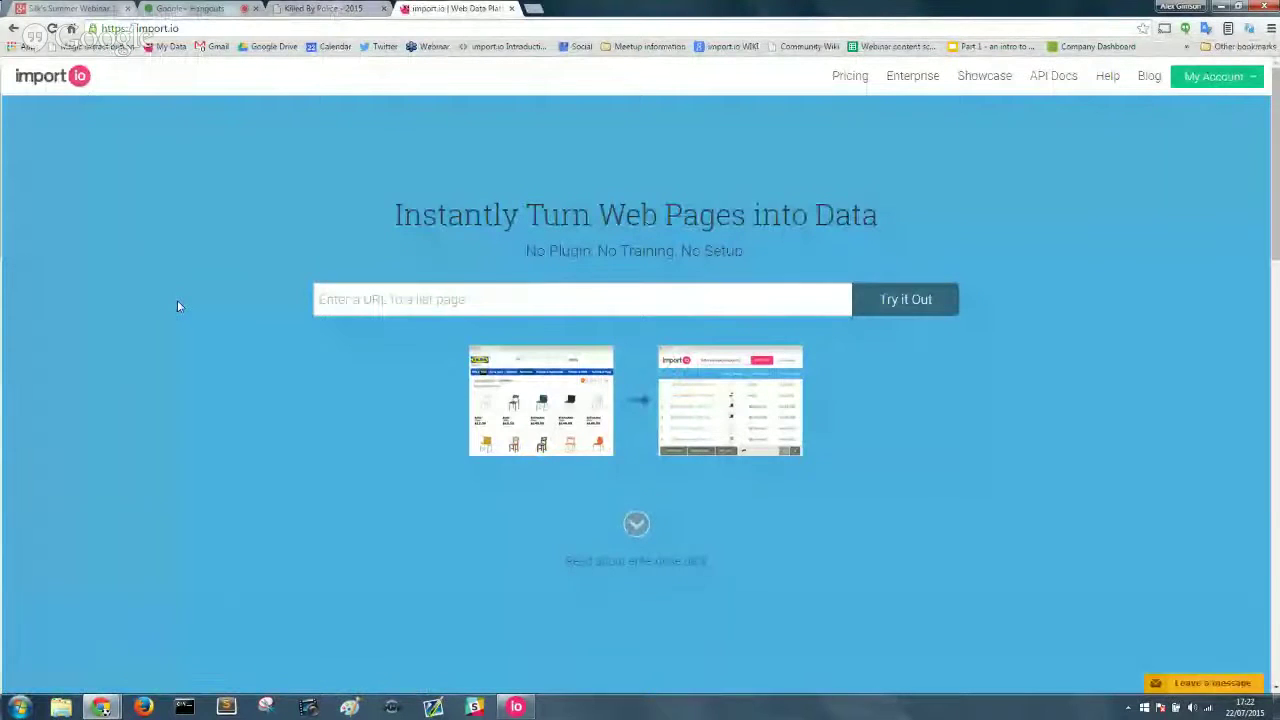
Switch back to the Killed By Police 2015 page, look through its July incidents, and return to the page heading
click(311, 7)
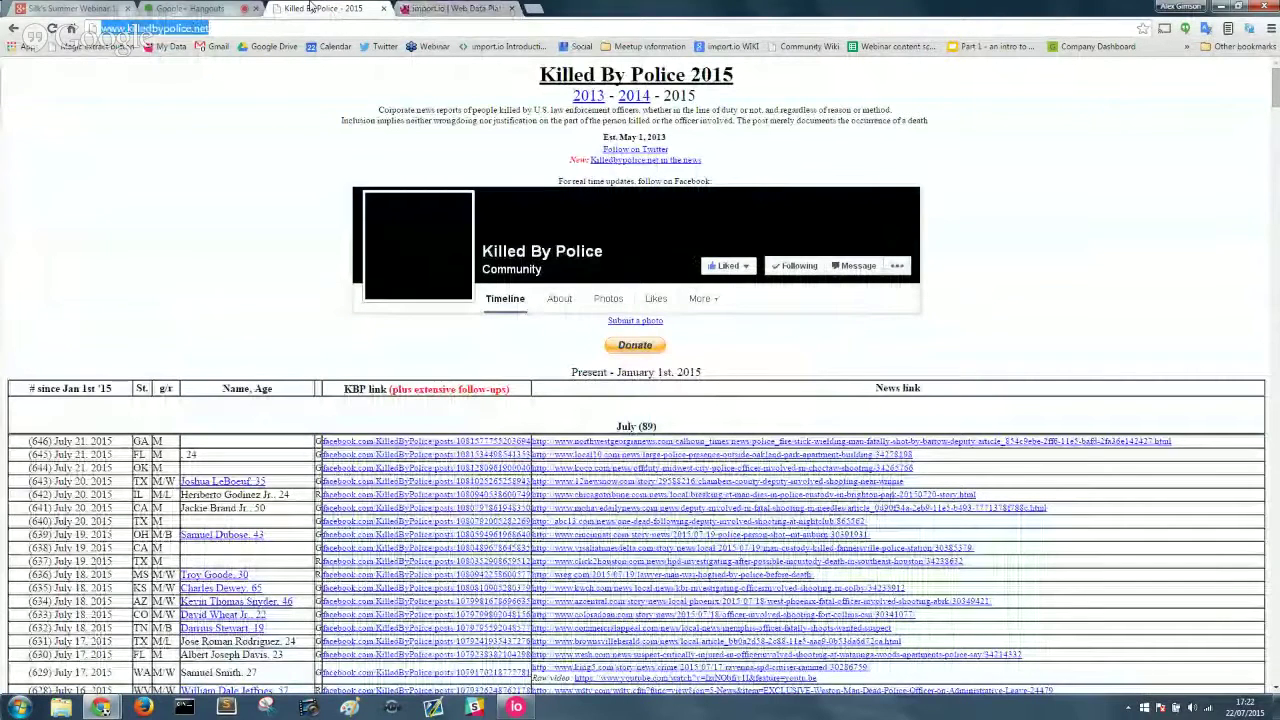
click(157, 207)
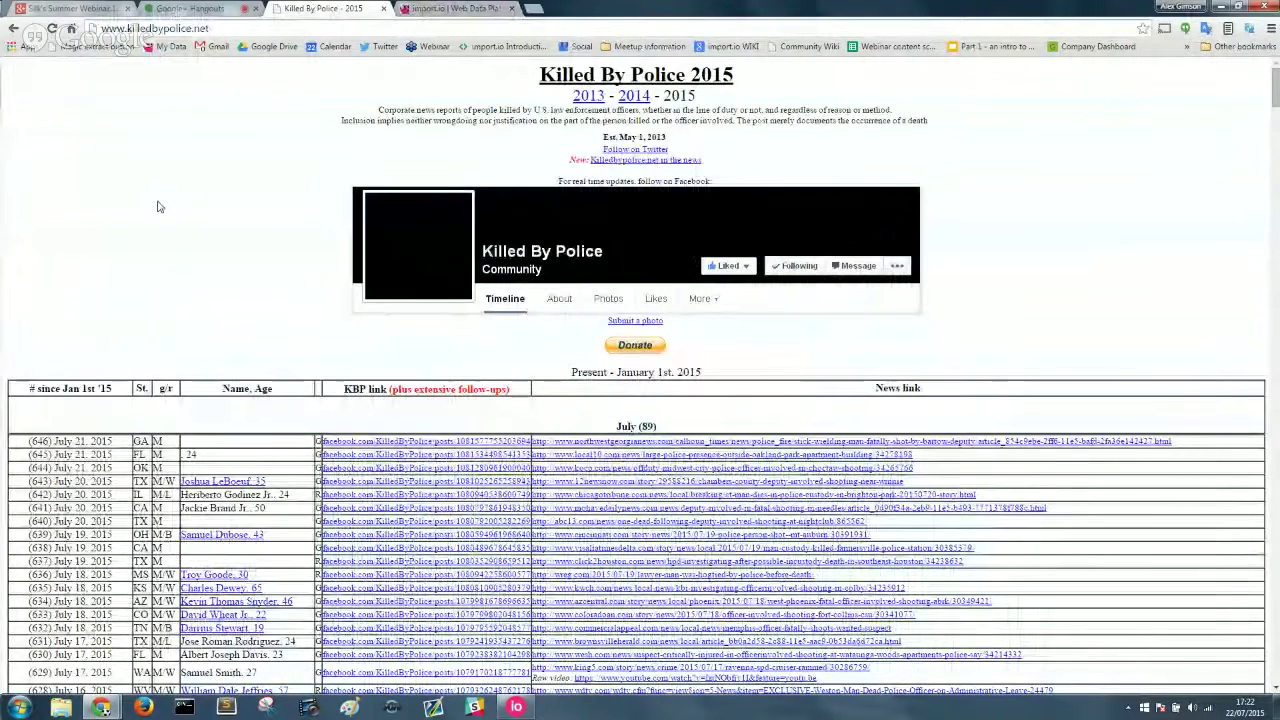
scroll(125, 364, down, 1)
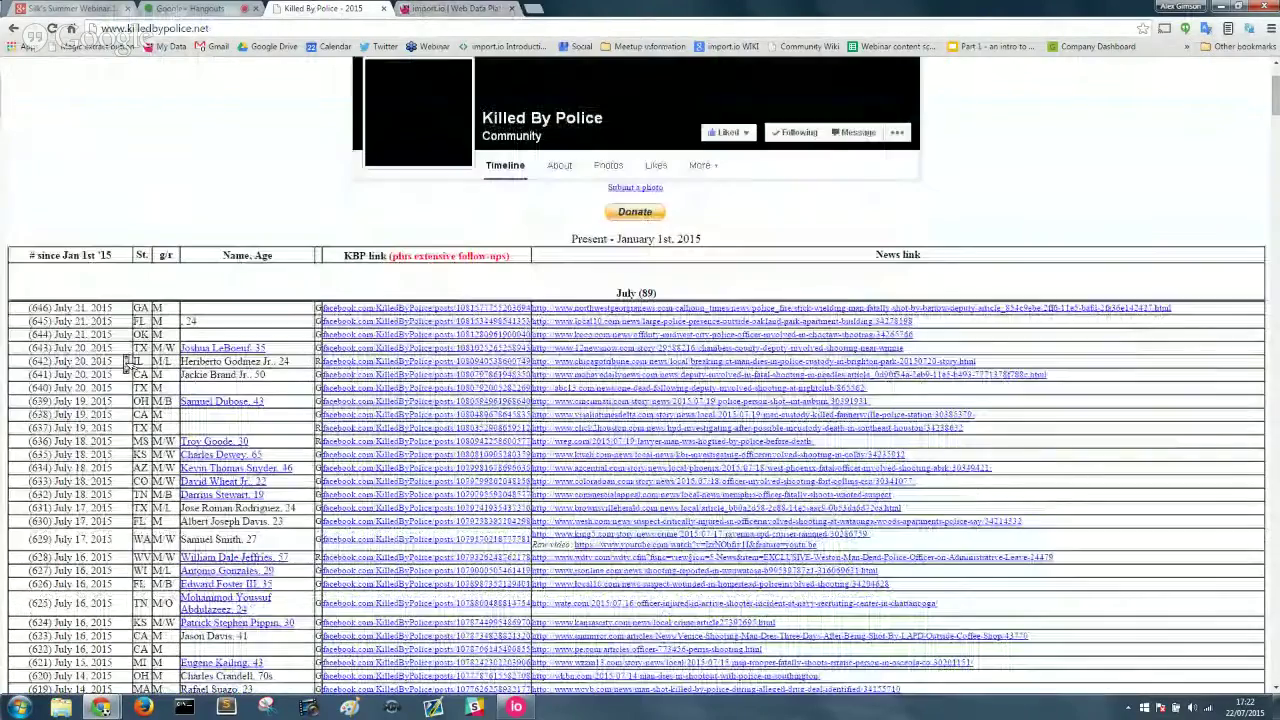
scroll(125, 364, down, 2)
scroll(125, 364, down, 2)
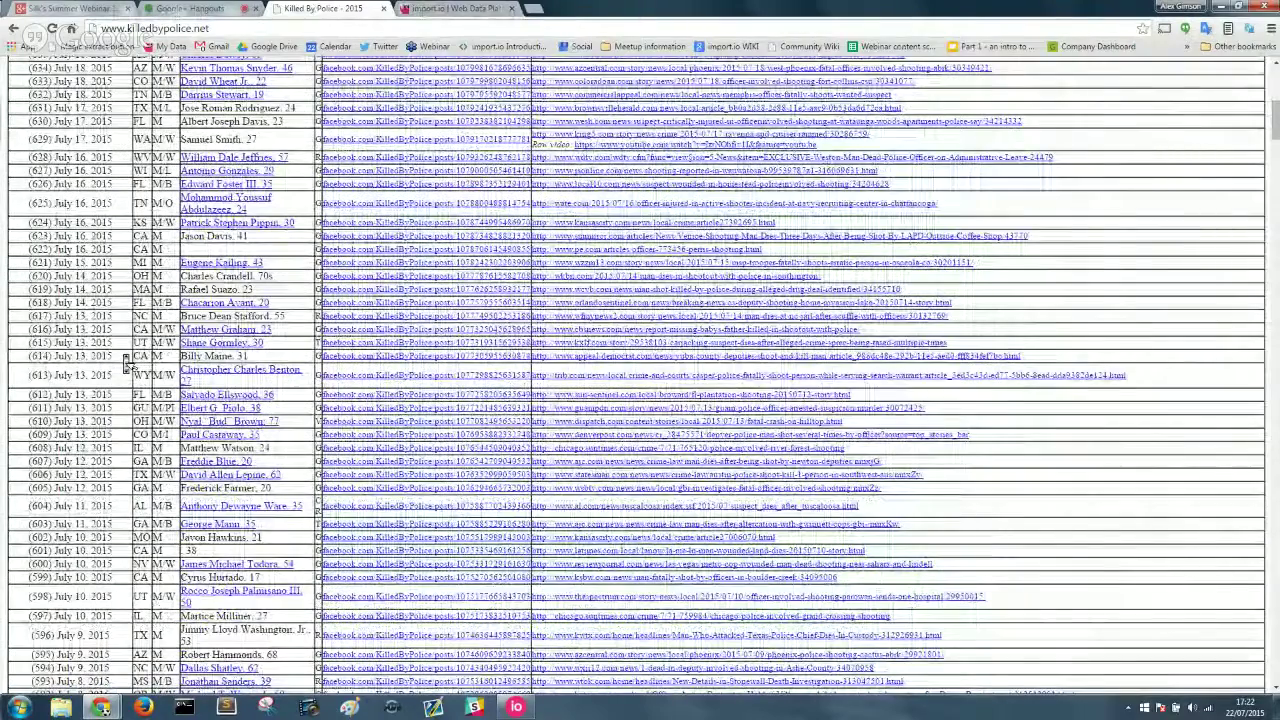
scroll(125, 364, up, 5)
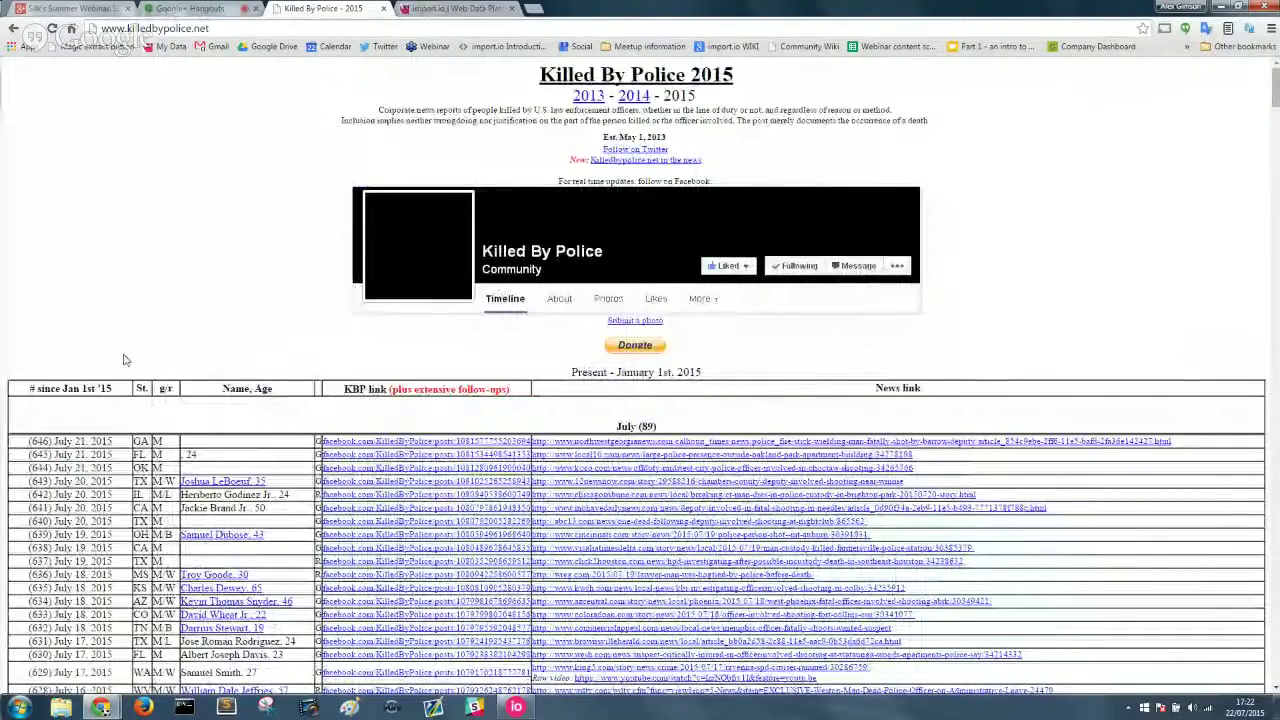
Copy the Killed By Police page address and enter it as the list page URL on the import.io home page
scroll(125, 360, down, 4)
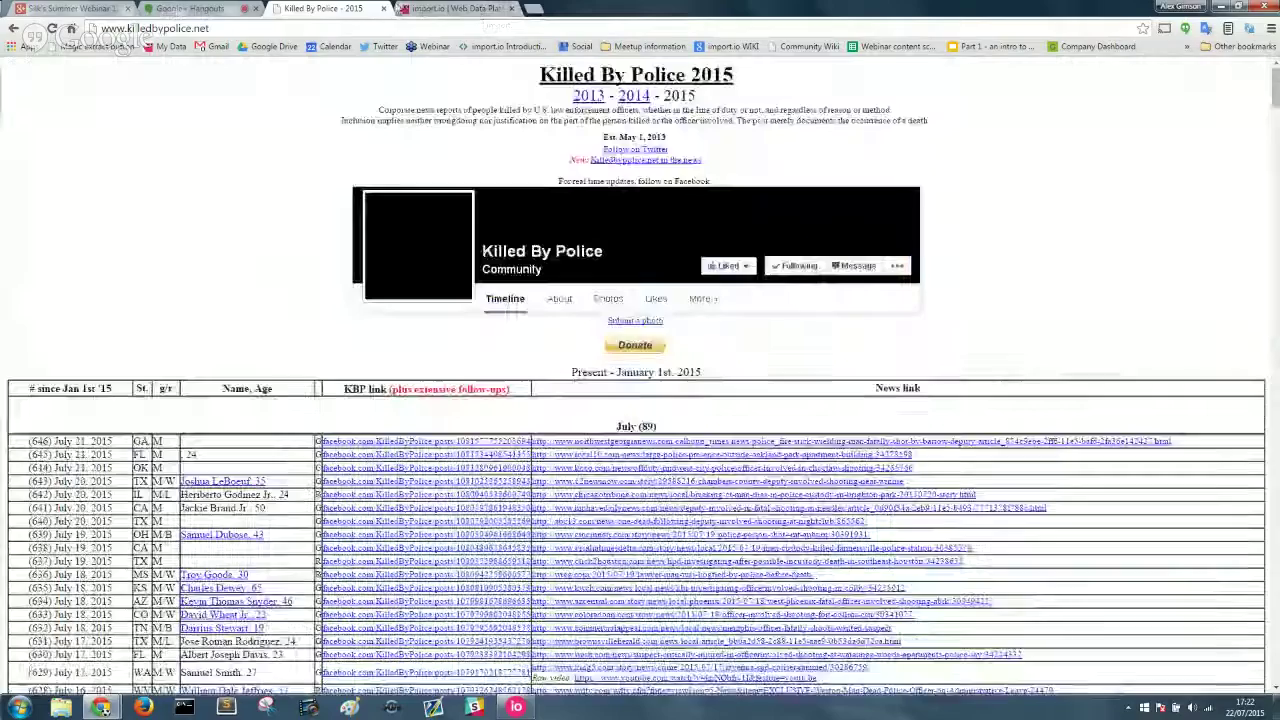
click(440, 10)
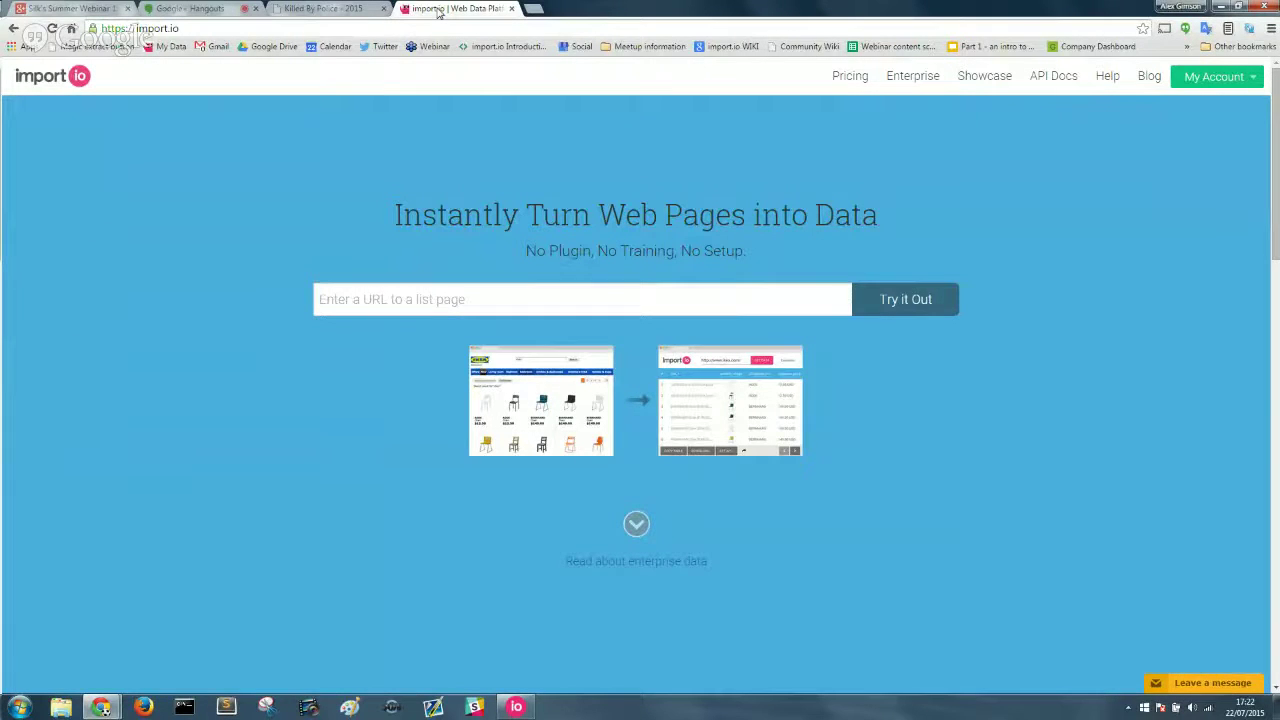
click(330, 8)
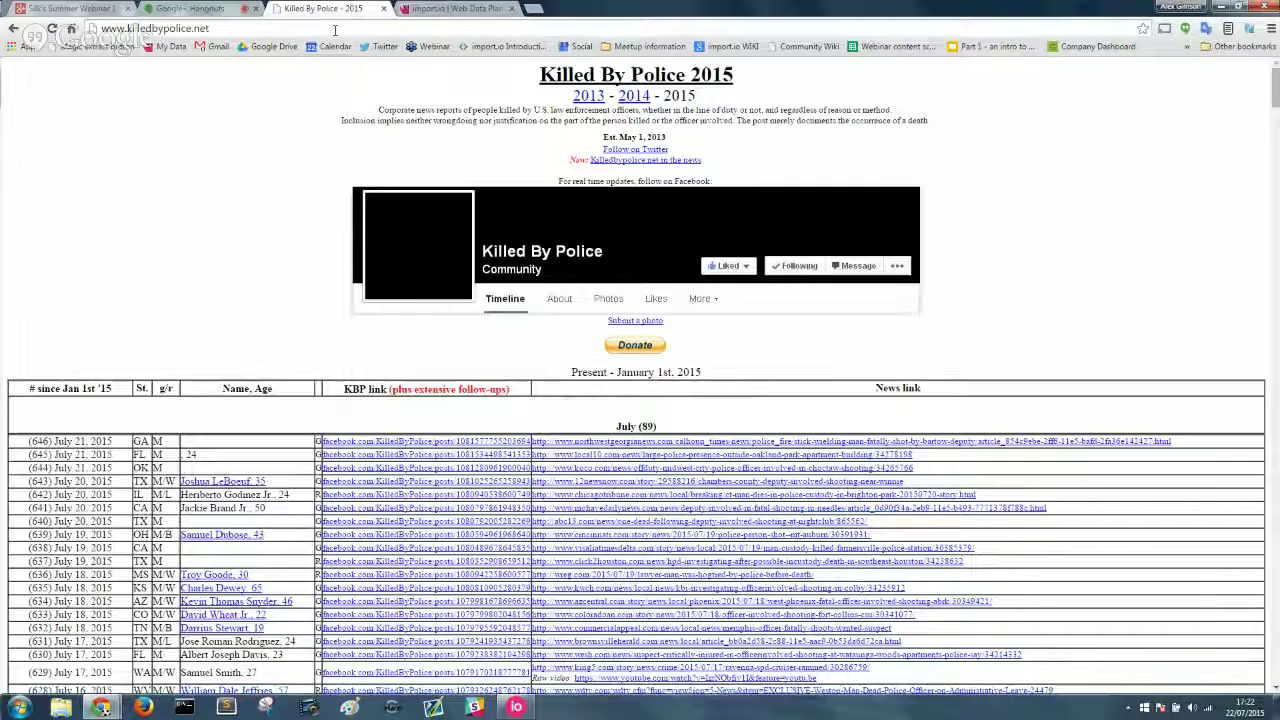
click(335, 29)
key(ctrl+c)
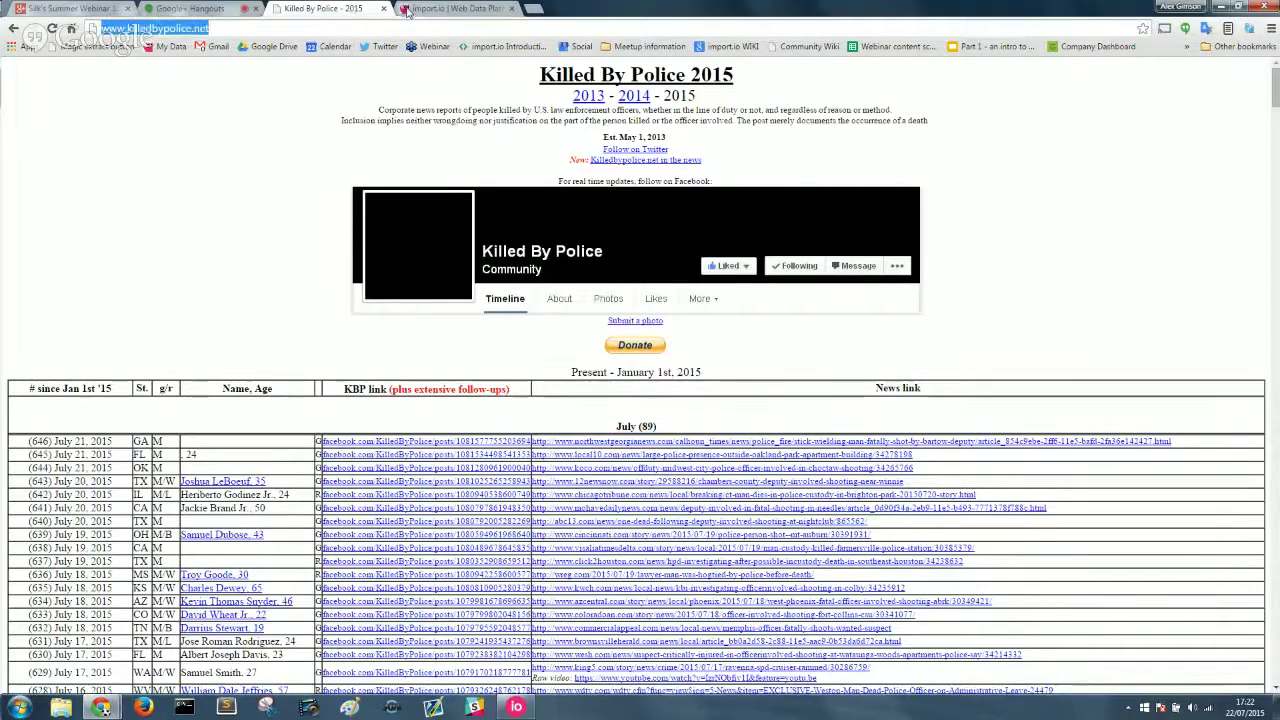
click(420, 10)
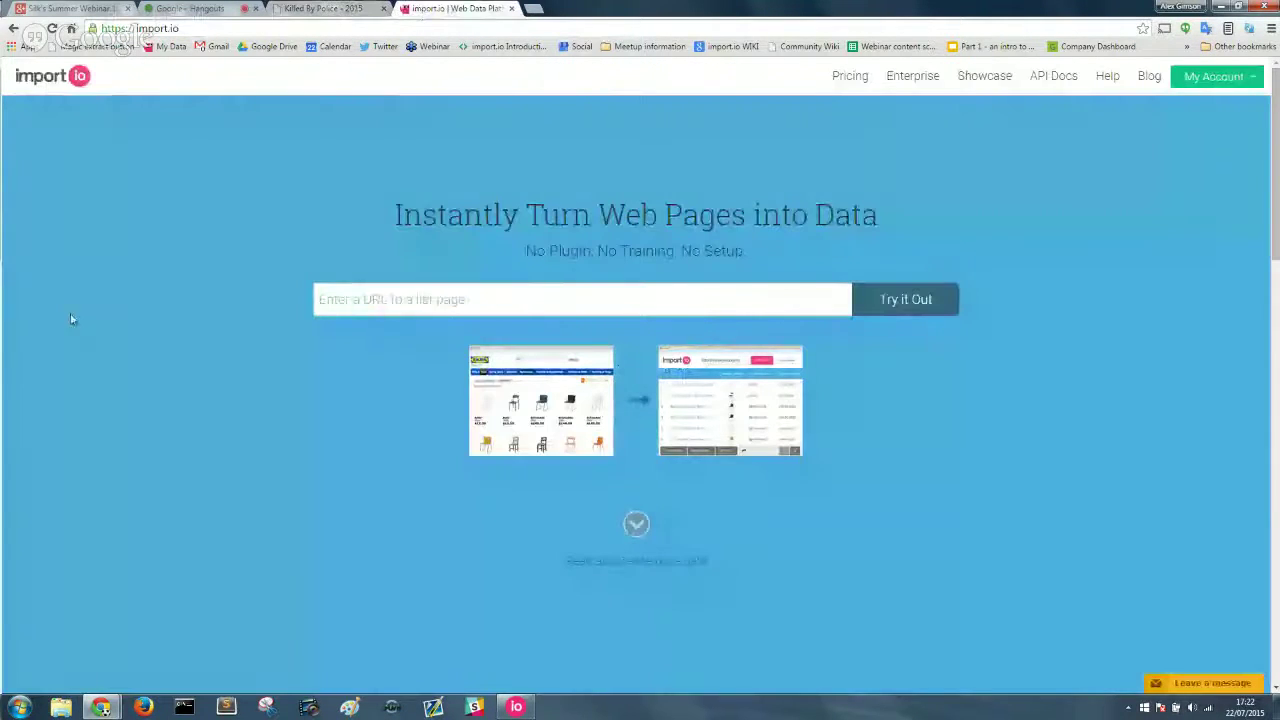
click(354, 304)
key(ctrl+v)
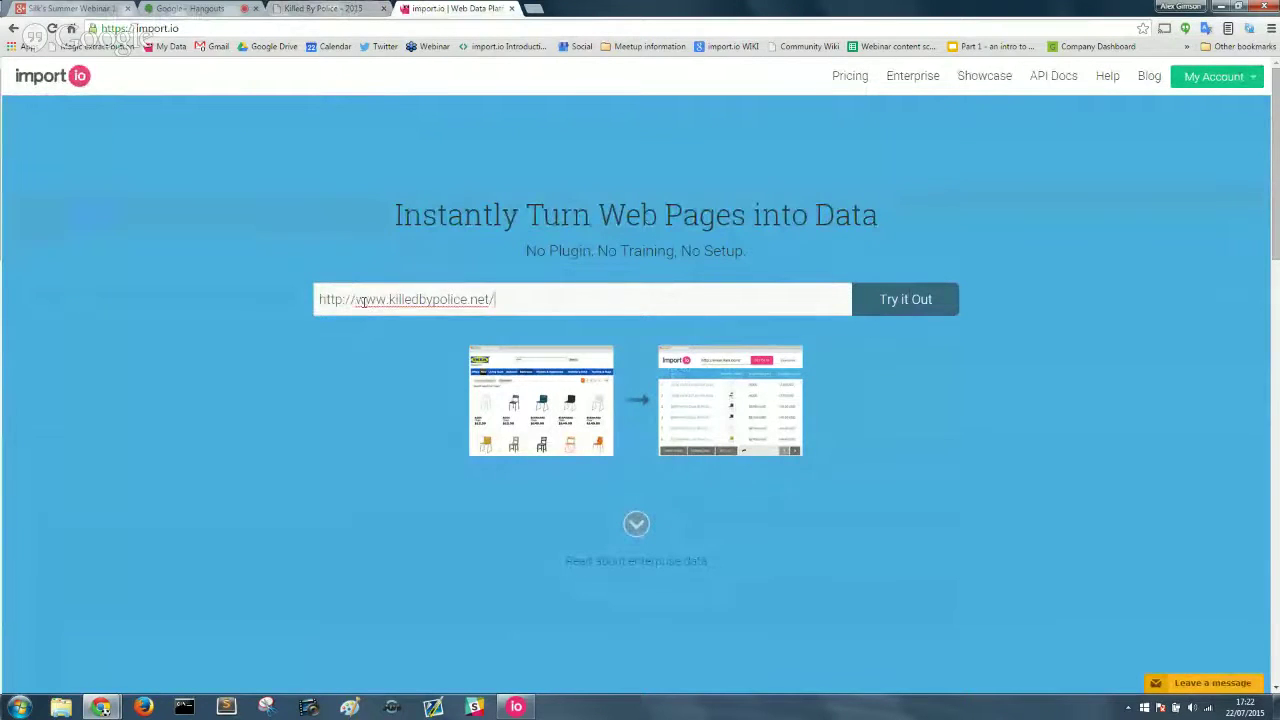
drag(497, 300, 300, 300)
key(ctrl+c)
click(583, 286)
click(581, 292)
click(912, 302)
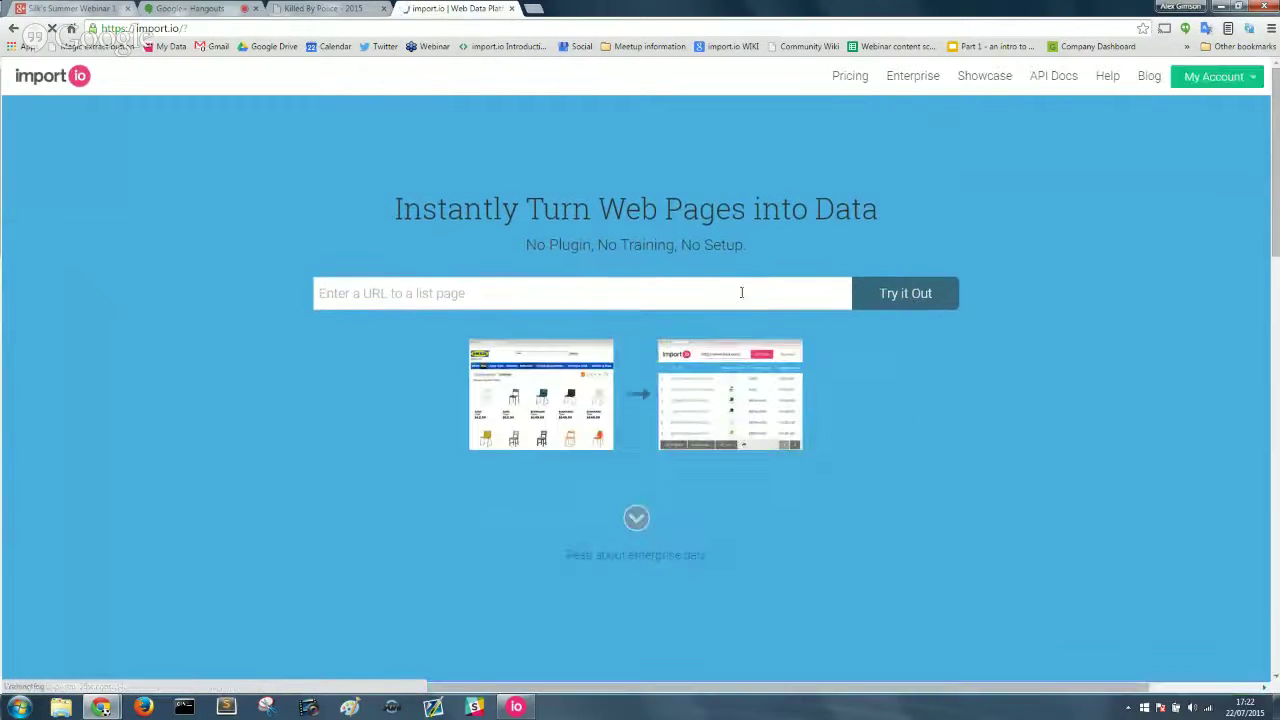
click(722, 289)
key(ctrl+v)
click(886, 300)
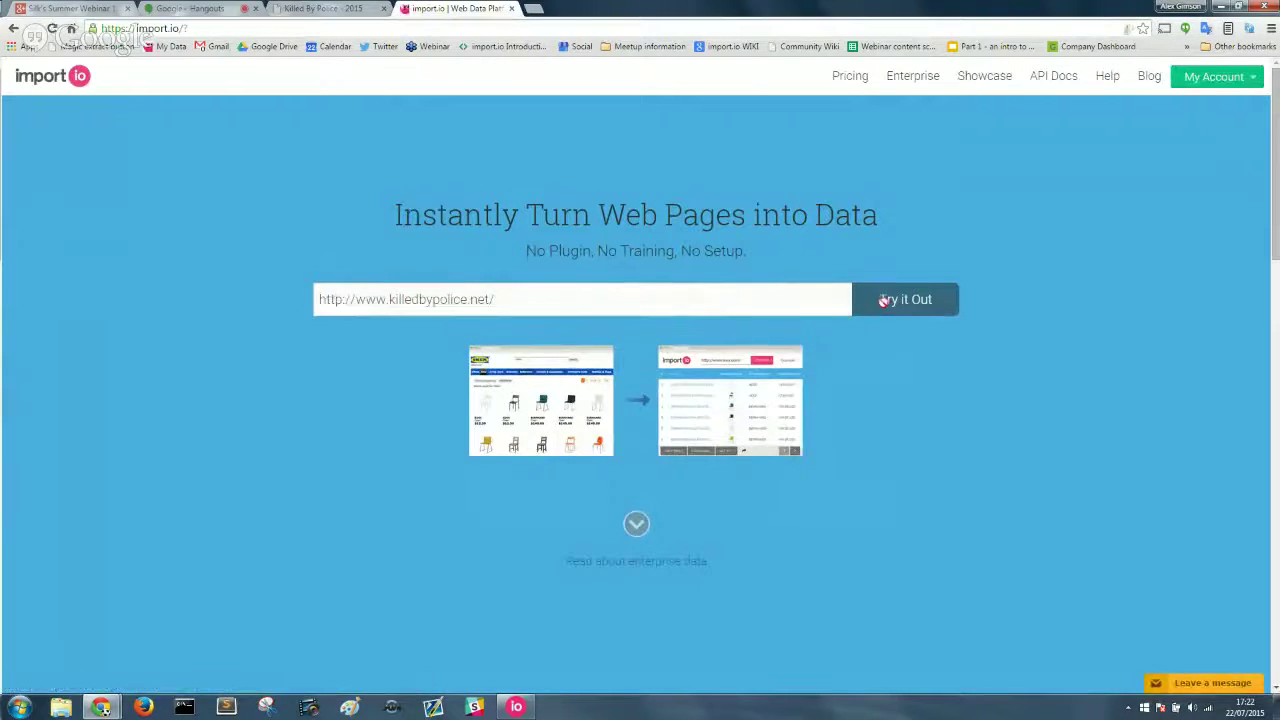
click(505, 35)
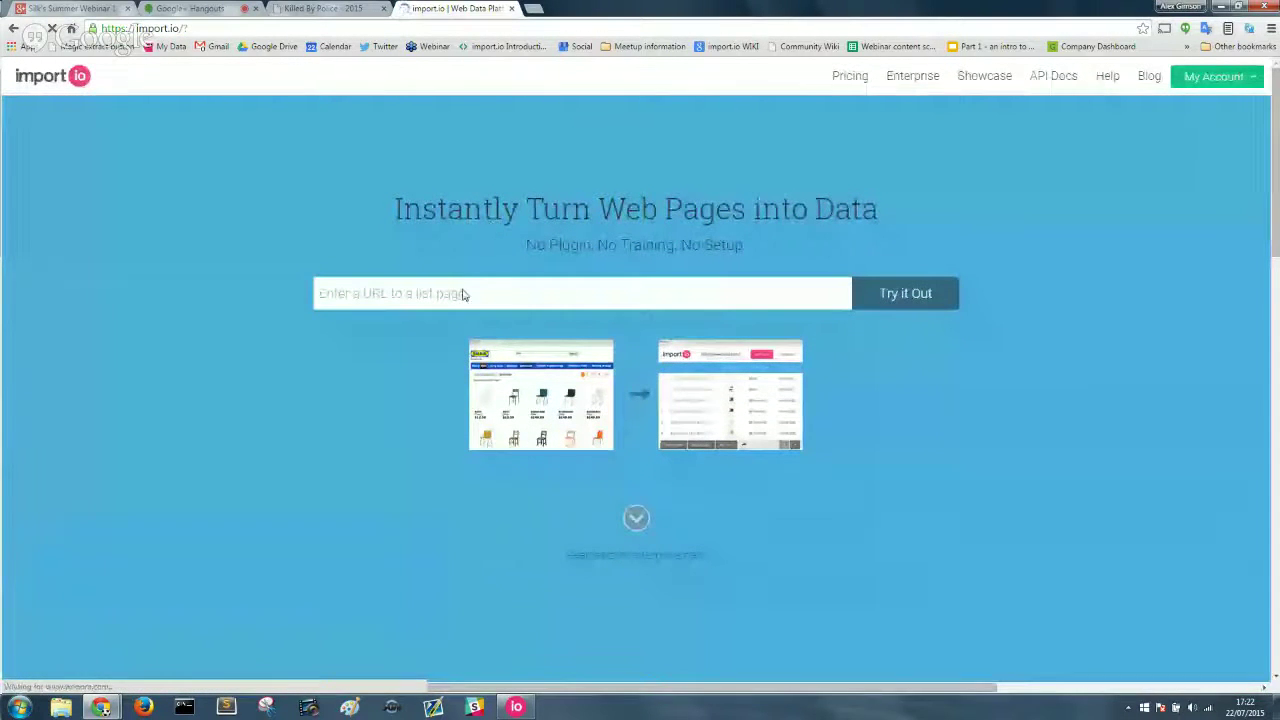
click(463, 294)
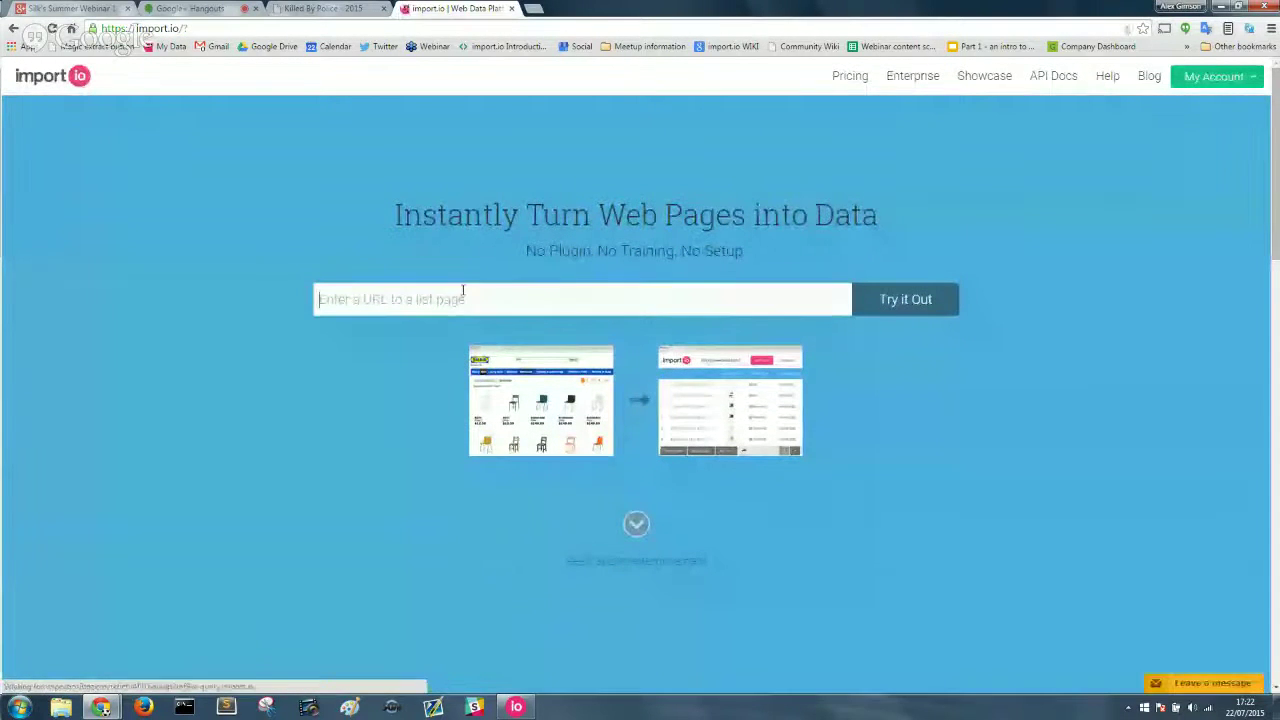
key(ctrl+v)
click(897, 295)
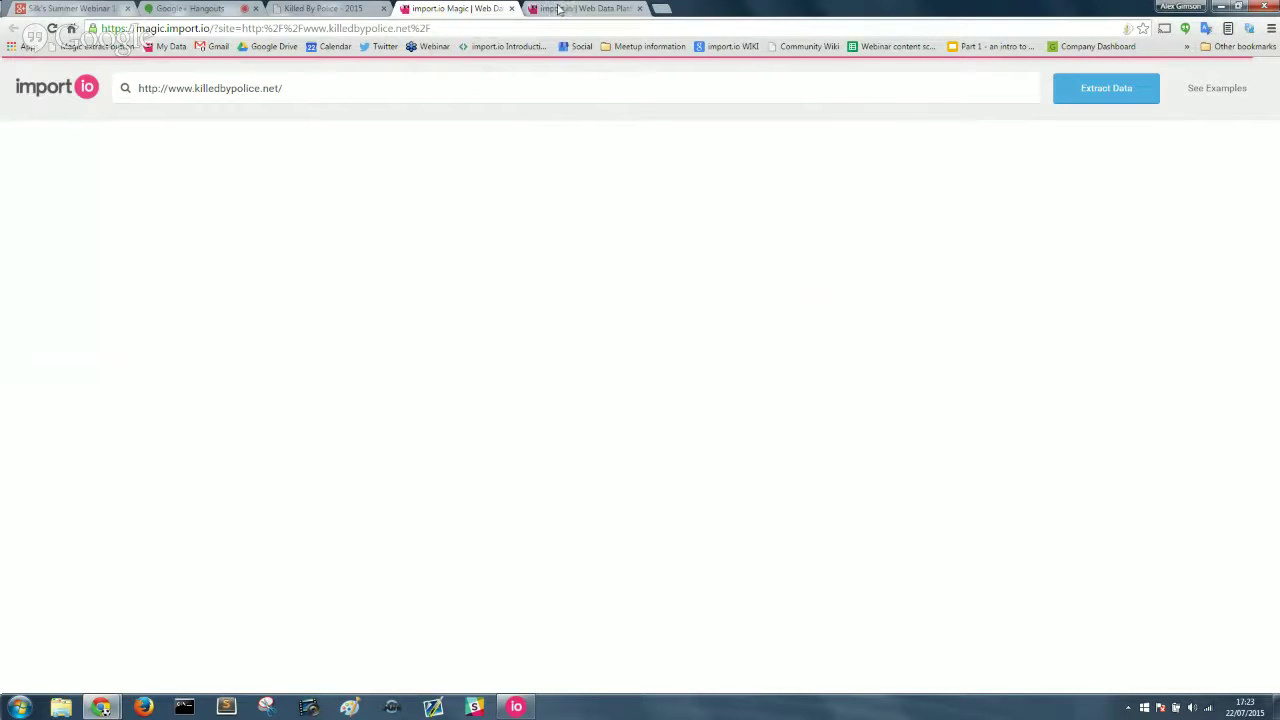
View the May incidents on the Killed By Police page and return to the import.io Magic page
click(352, 9)
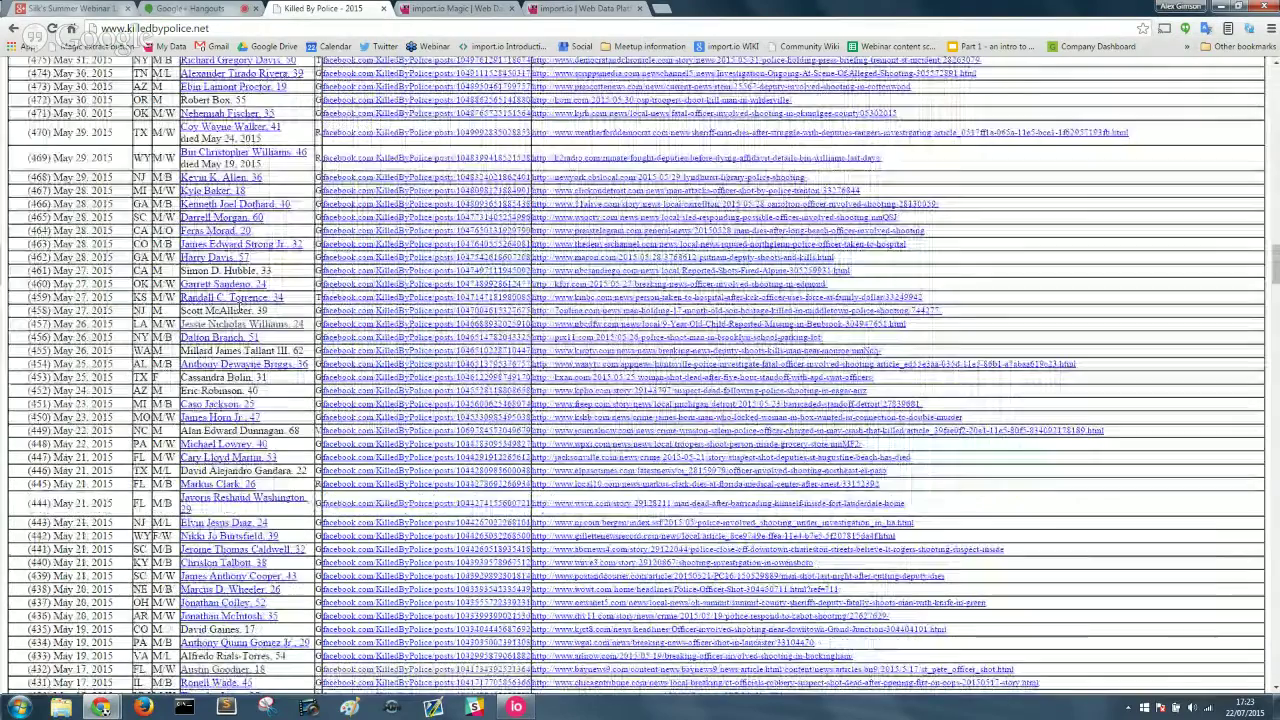
scroll(372, 366, down, 20)
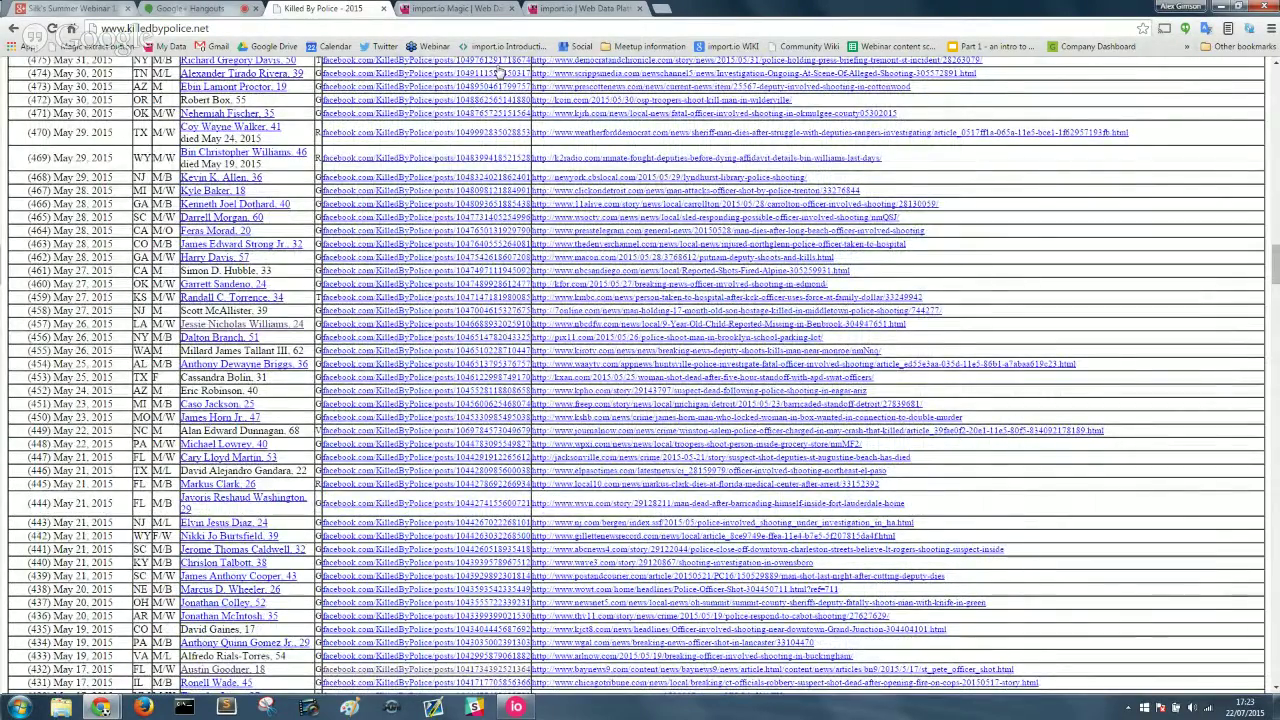
key(ctrl+Tab)
Look through the rows extracted from the Killed By Police table, from July back to the first January incidents
scroll(650, 355, down, 9)
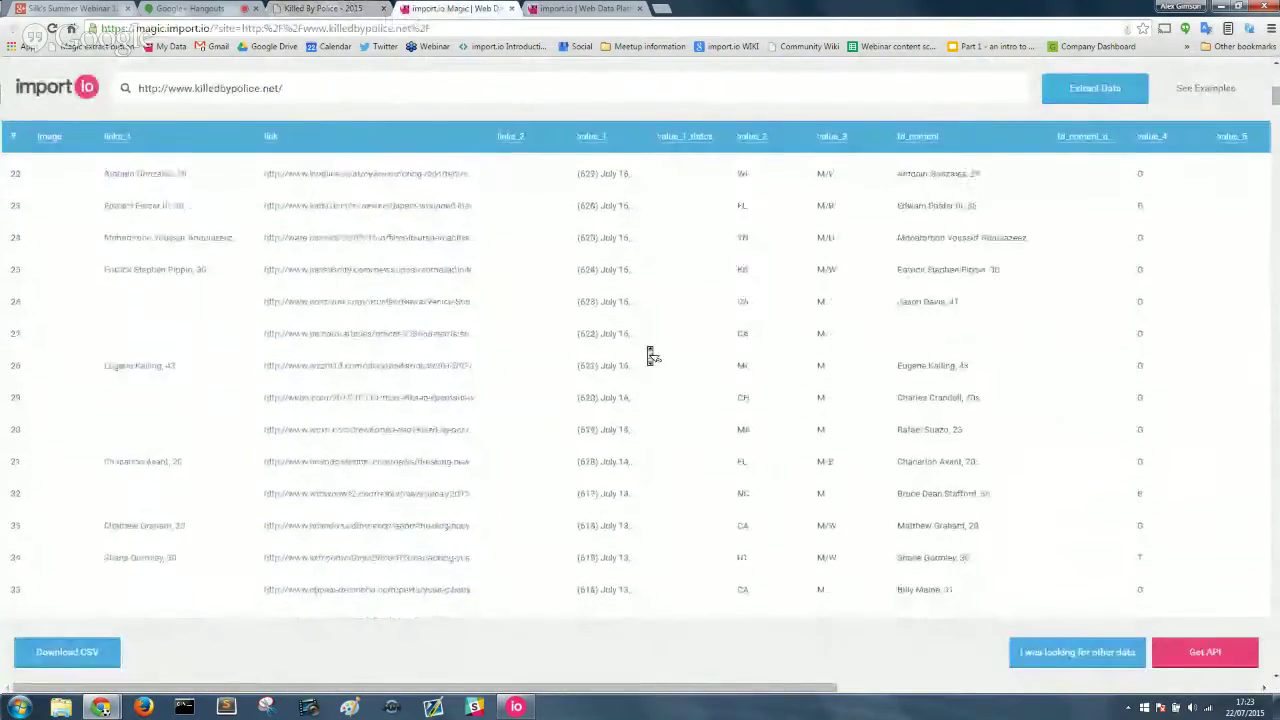
scroll(650, 355, down, 1)
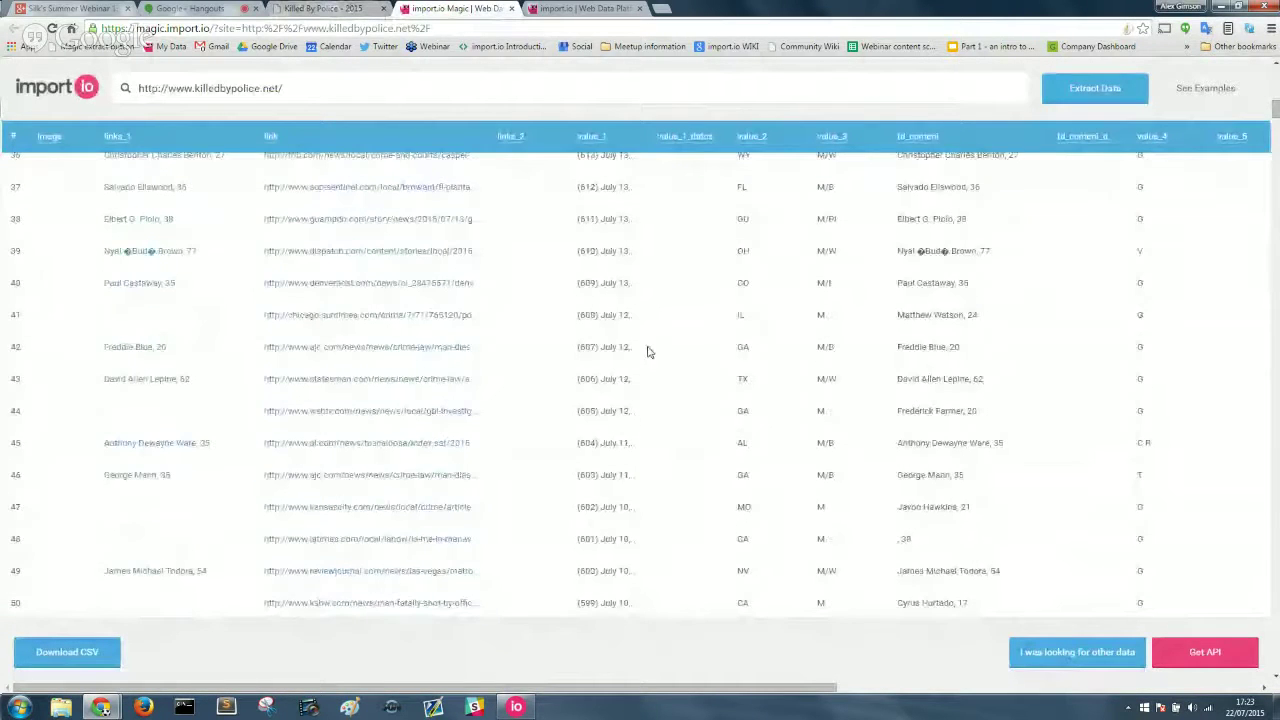
scroll(650, 355, down, 5)
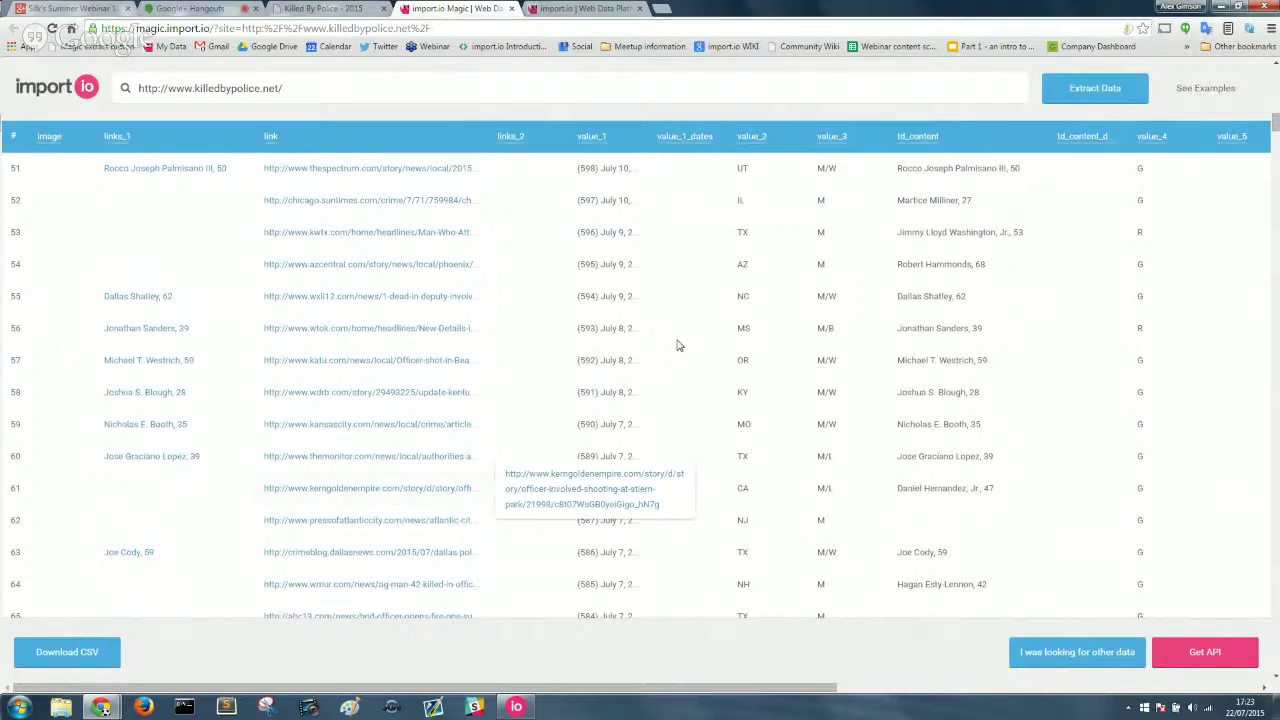
scroll(677, 345, down, 20)
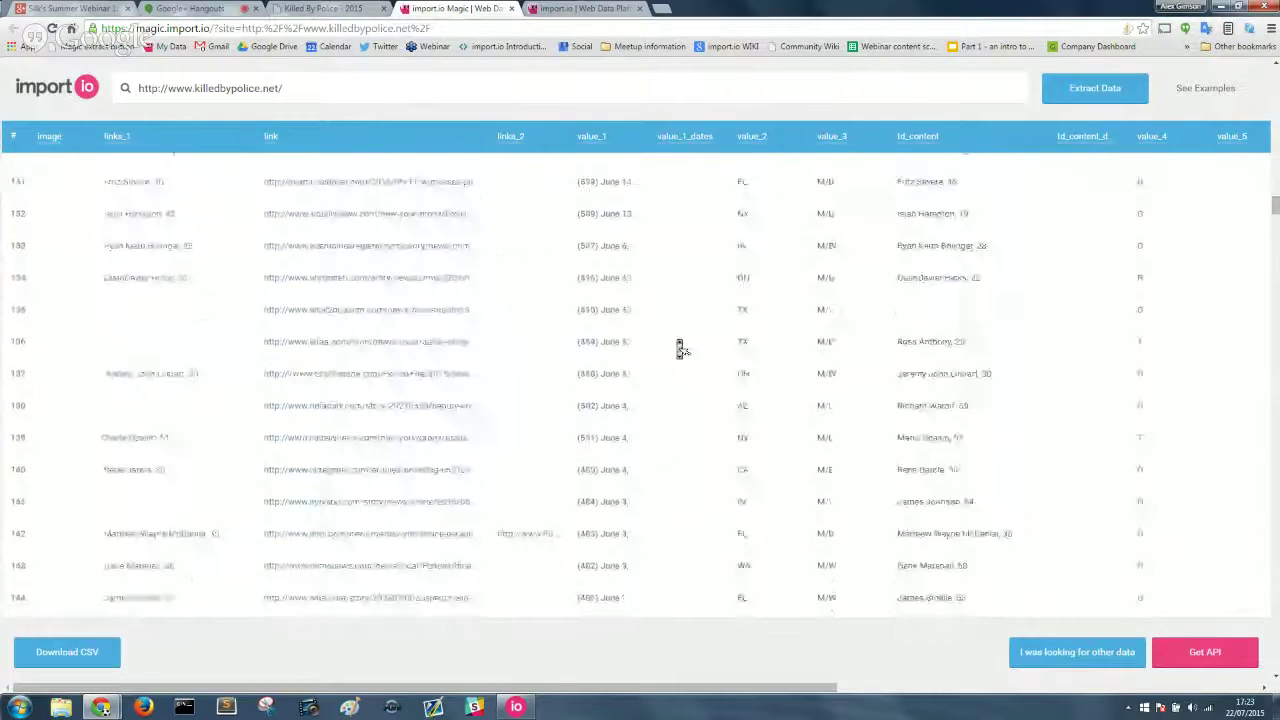
scroll(678, 346, down, 20)
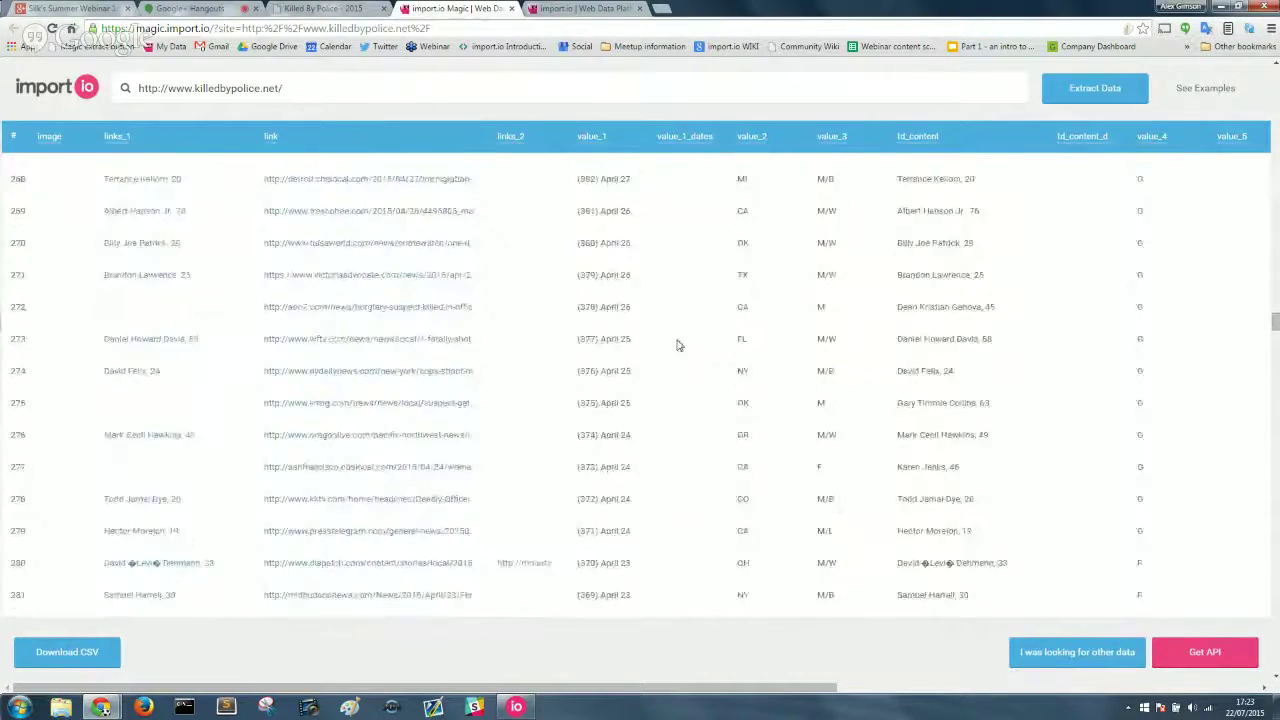
scroll(678, 346, down, 20)
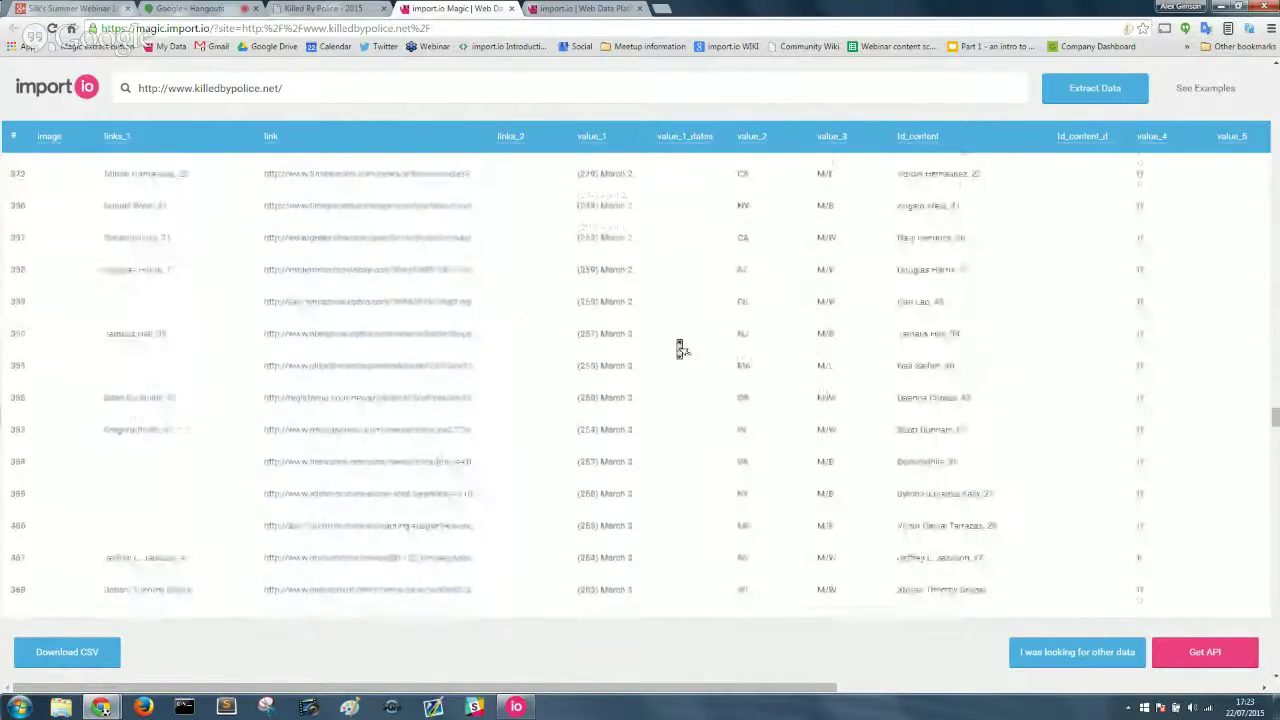
scroll(680, 348, down, 10)
scroll(679, 349, down, 20)
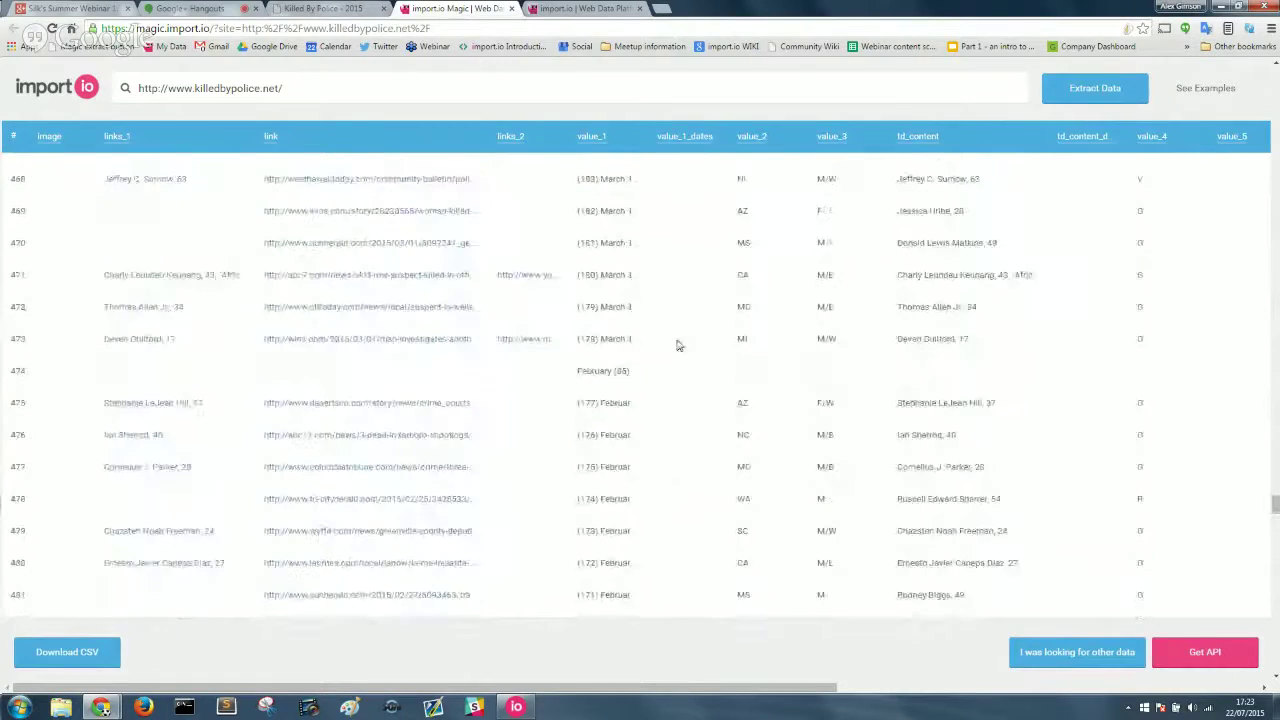
scroll(679, 345, down, 20)
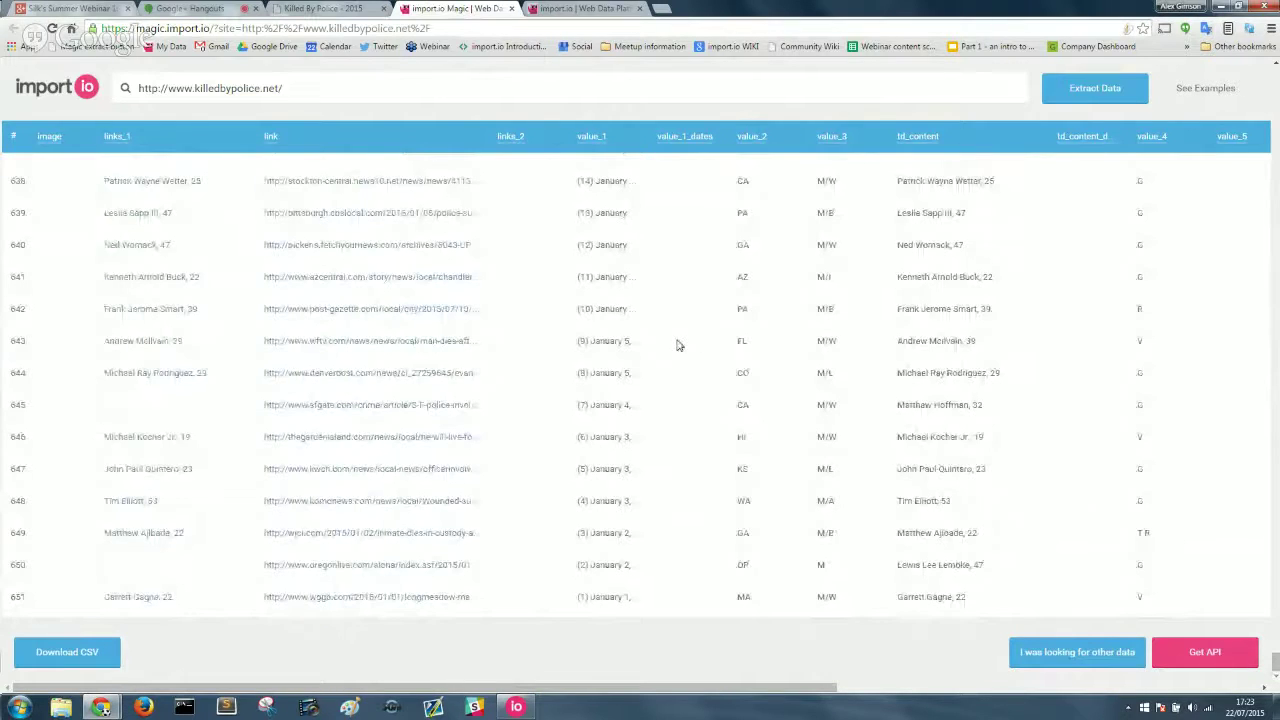
scroll(679, 349, up, 6)
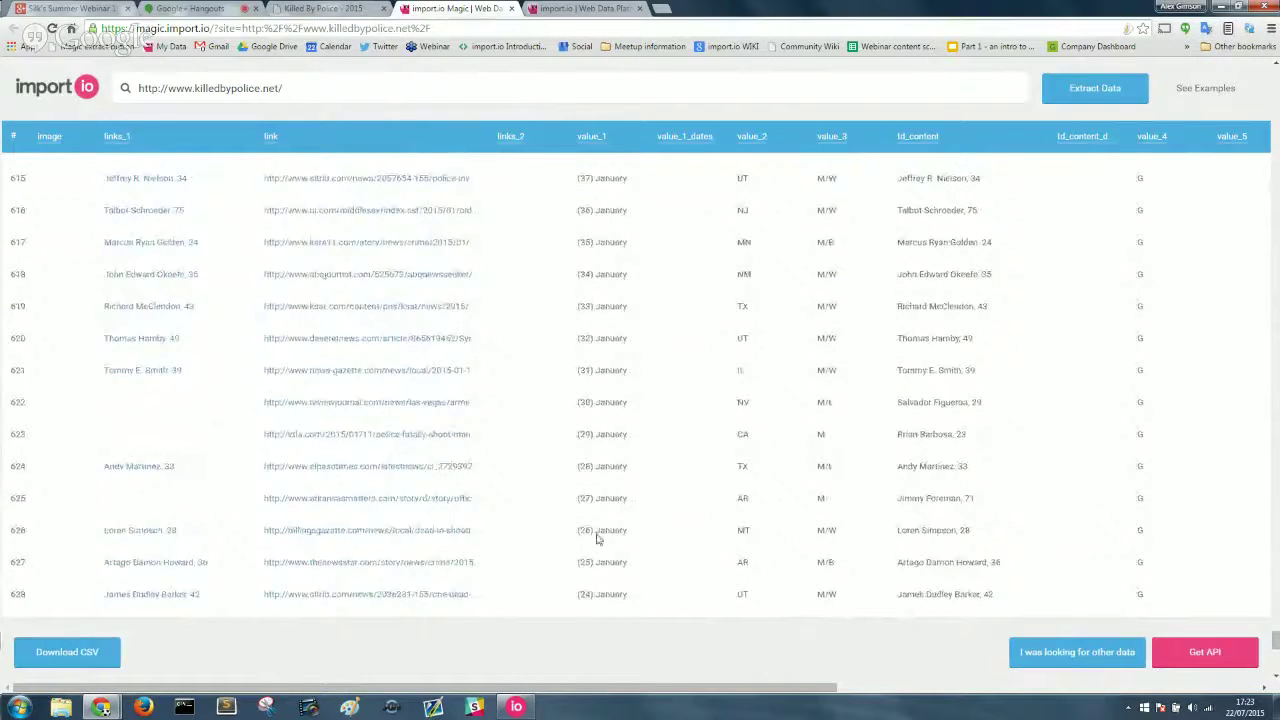
Check the extracted table's remaining columns and copy the extraction to My Data as an API
scroll(606, 523, right, 5)
scroll(606, 523, left, 5)
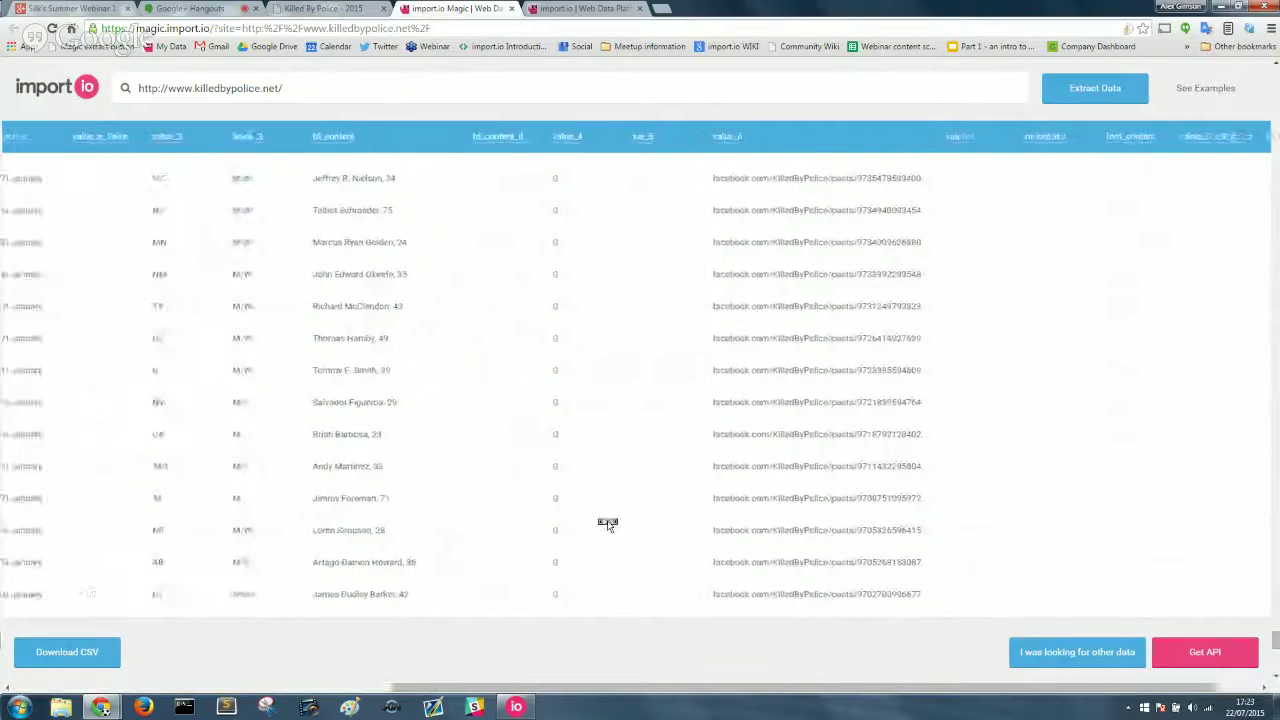
scroll(607, 523, right, 6)
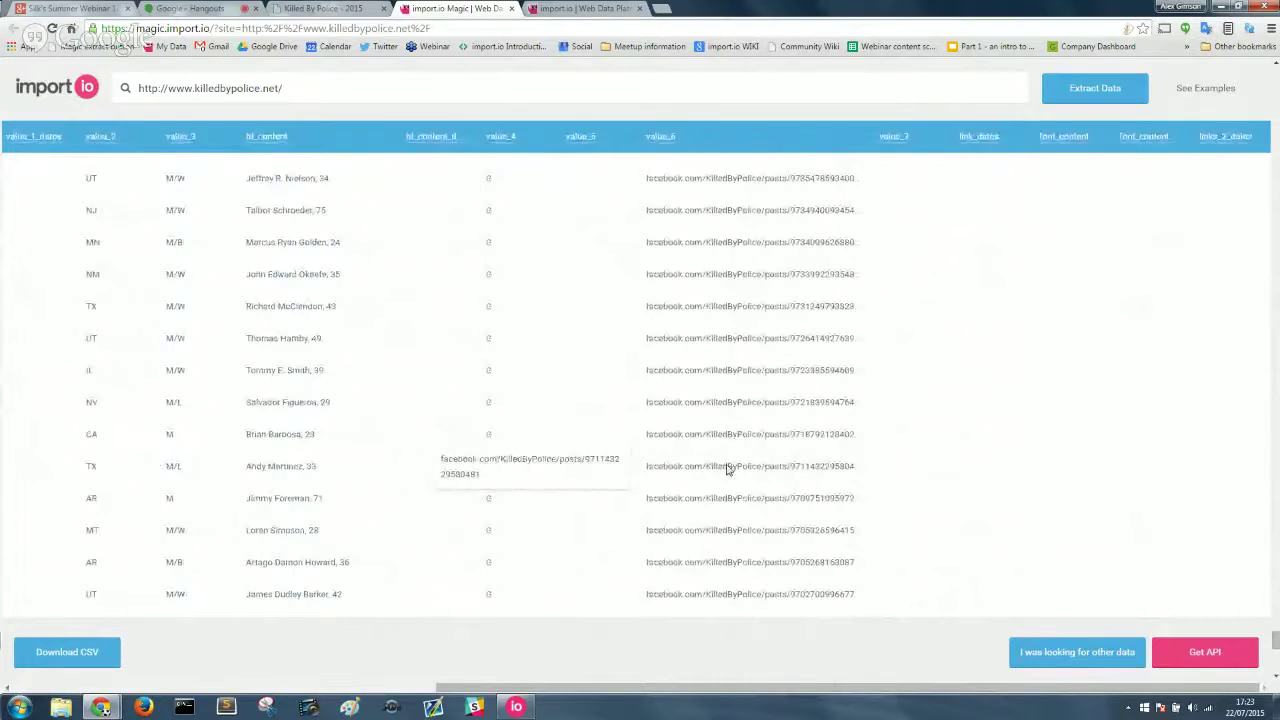
click(1210, 655)
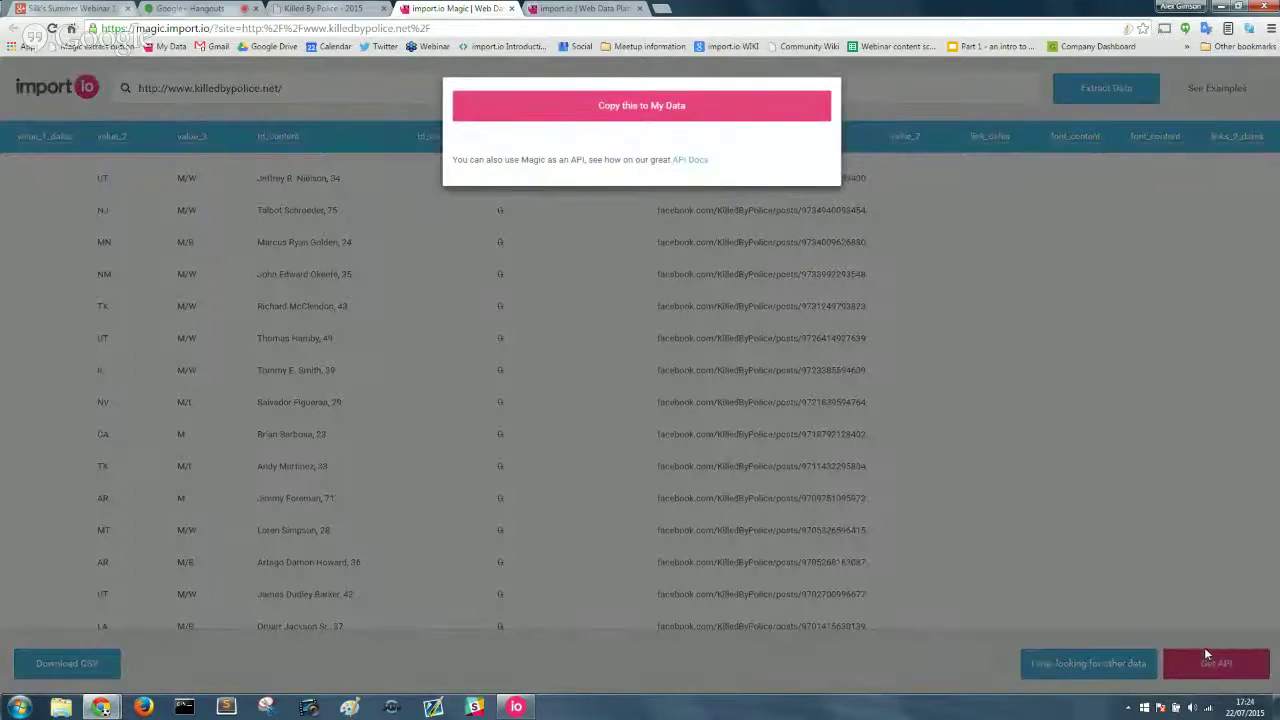
click(651, 104)
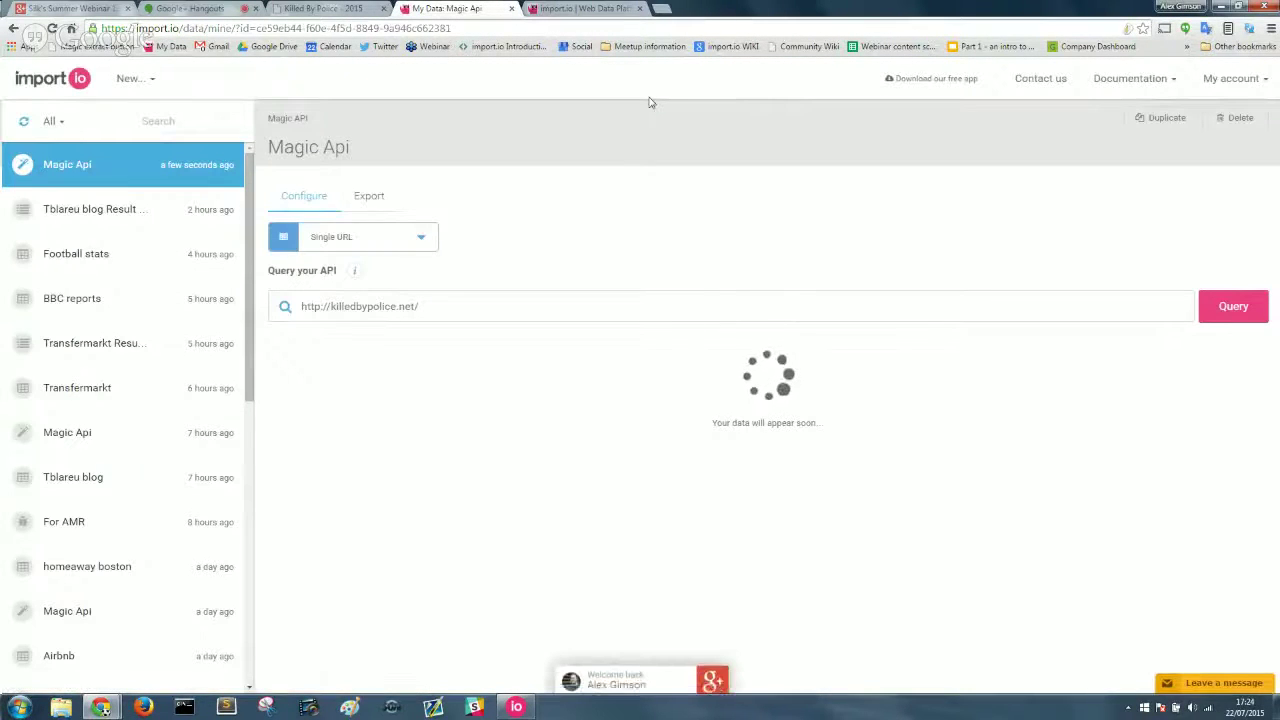
Review the first July incidents on the Killed By Police page and return to the Magic Api query results
click(322, 9)
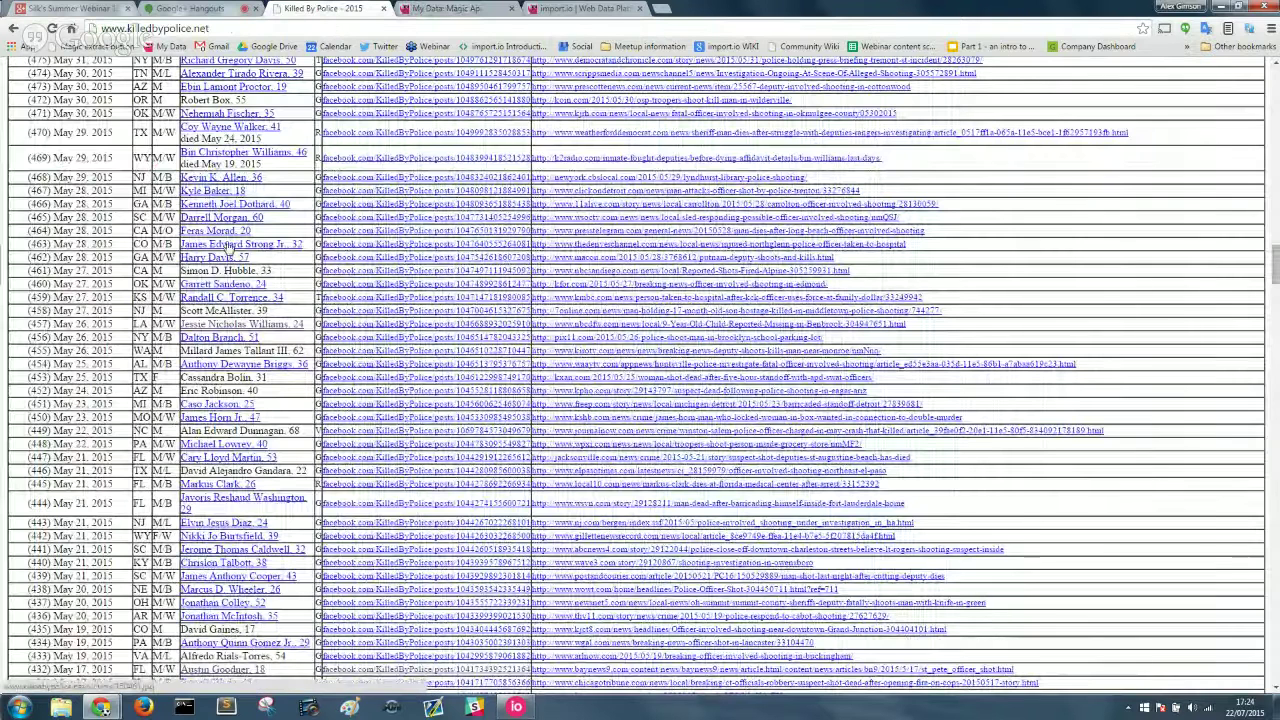
scroll(228, 247, up, 20)
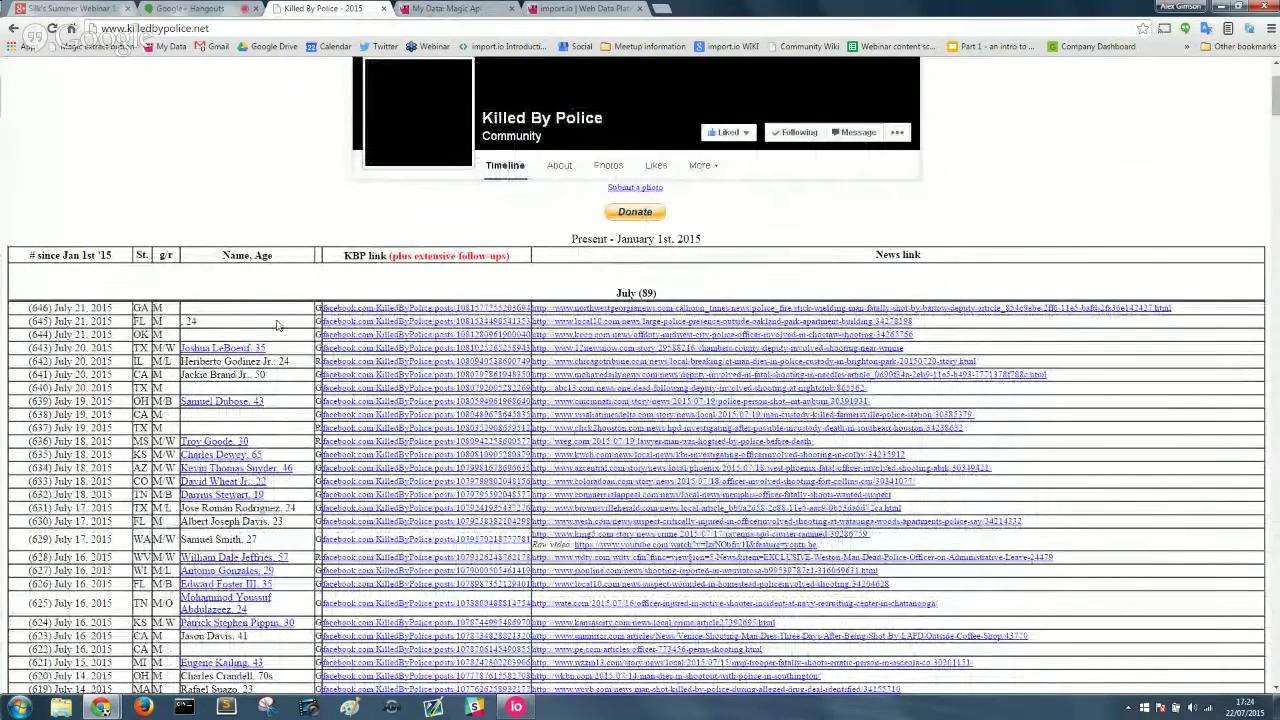
click(585, 8)
click(460, 8)
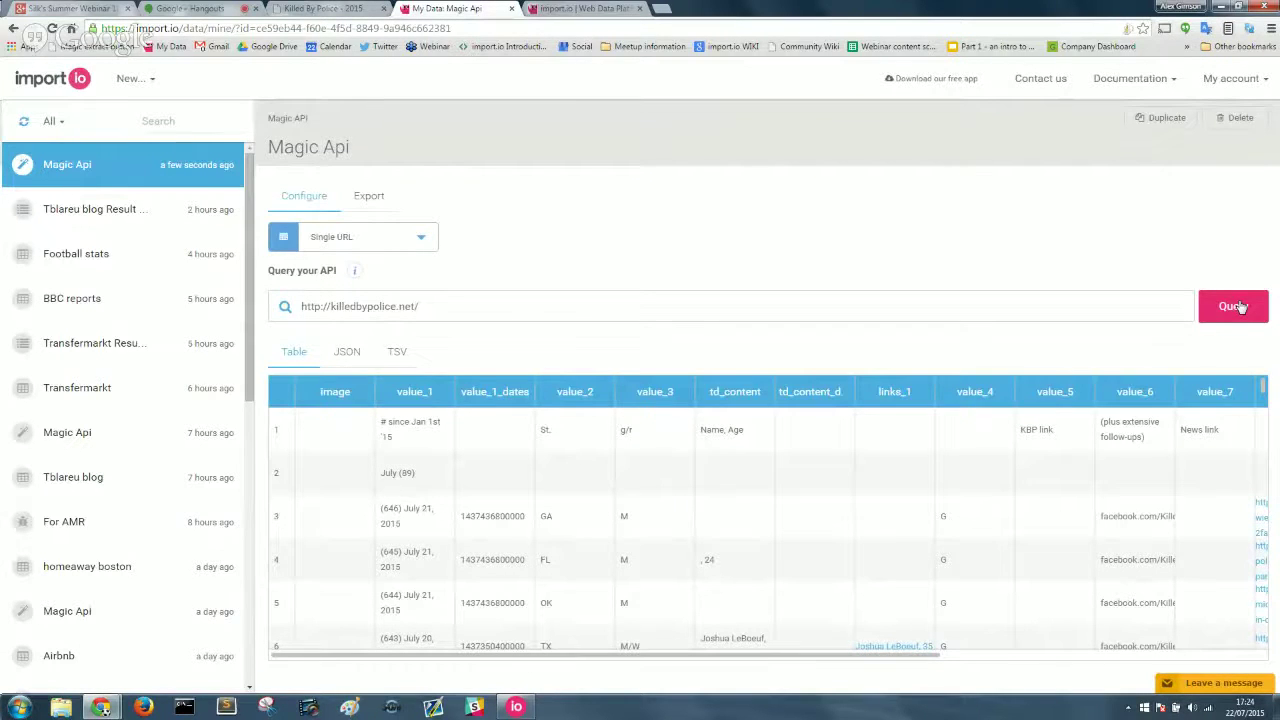
Reopen the import.io home page in a fresh tab and view the section offering the free app download
click(140, 78)
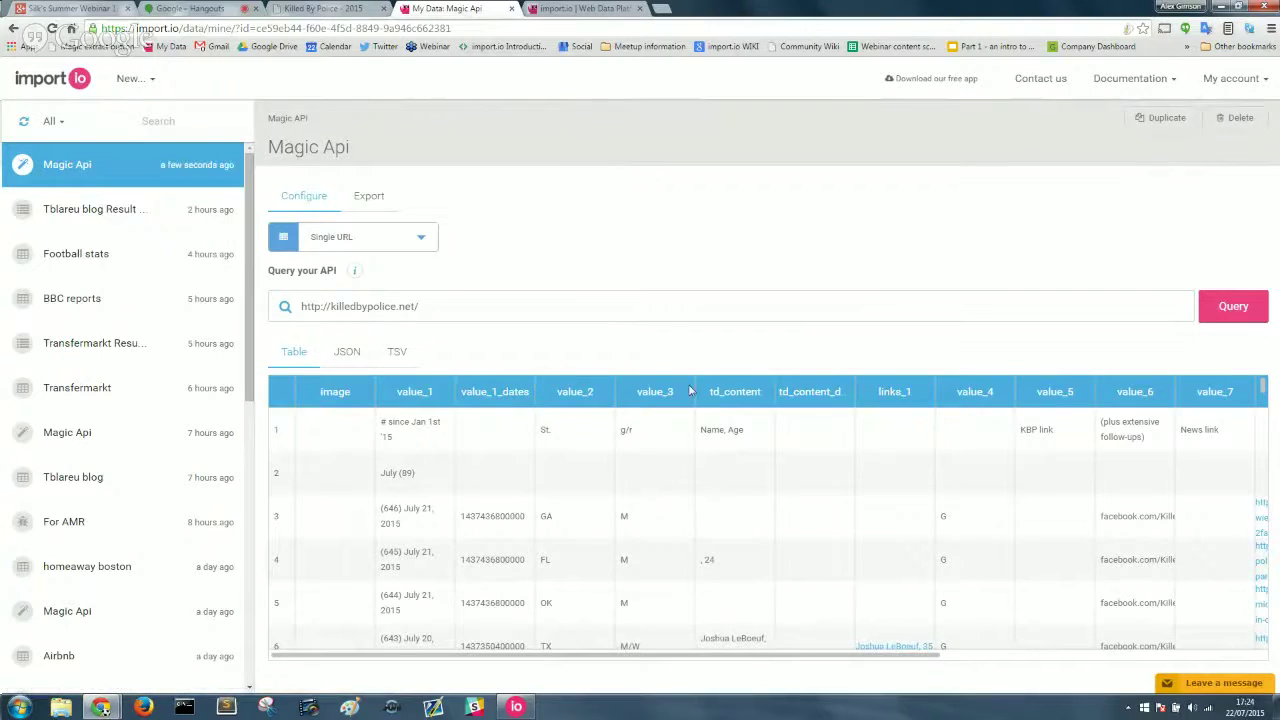
middle_click(615, 9)
click(533, 9)
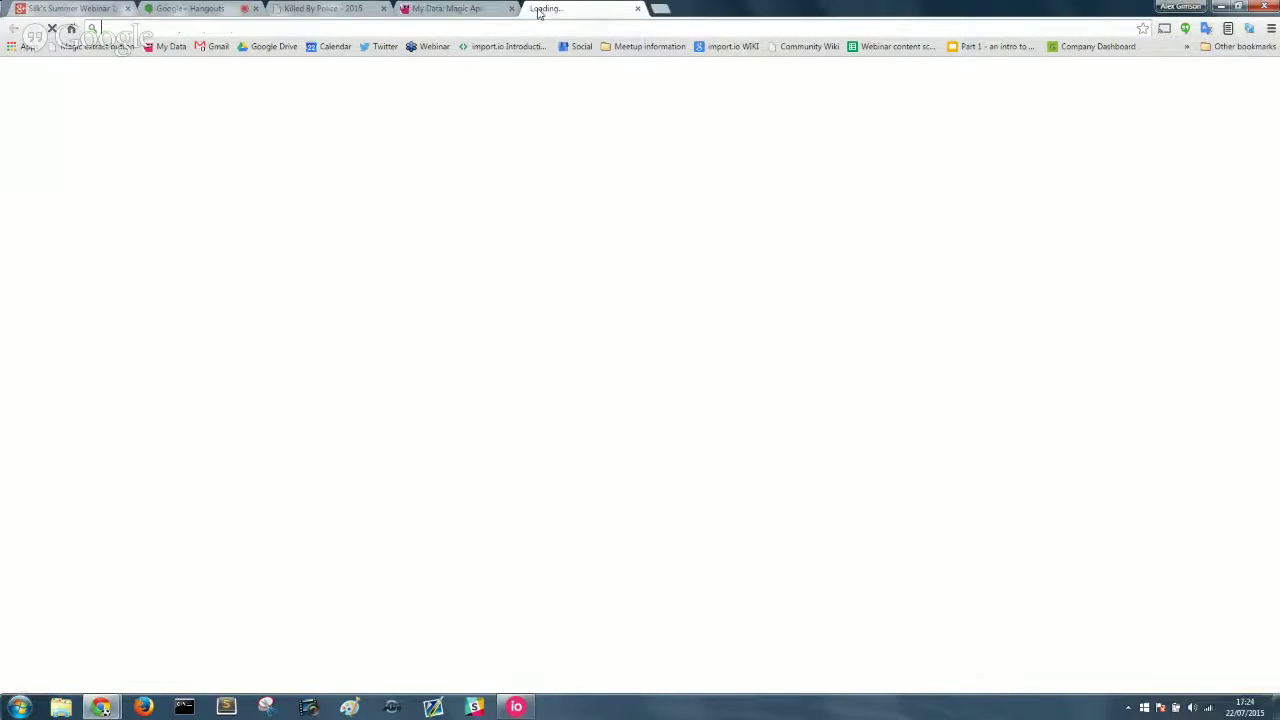
text(import.io)
key(Return)
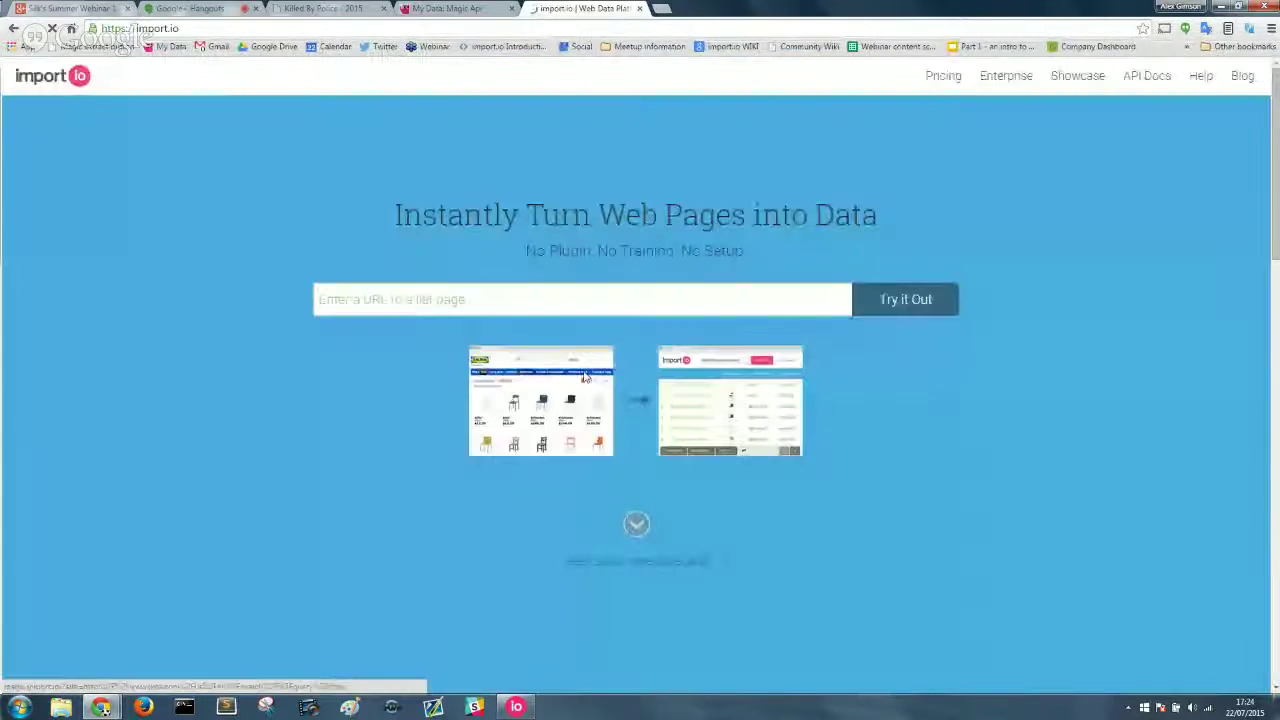
scroll(352, 421, down, 10)
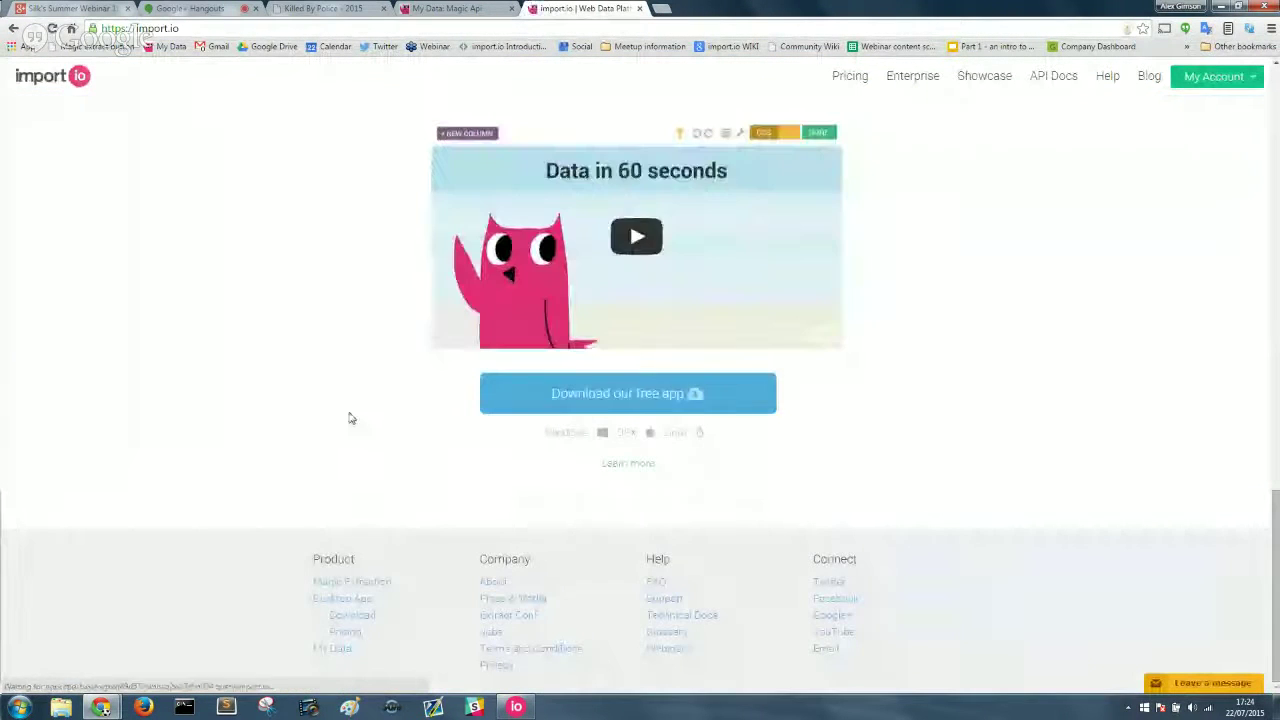
Switch to the import.io desktop app and start a new Extractor
click(516, 707)
click(130, 74)
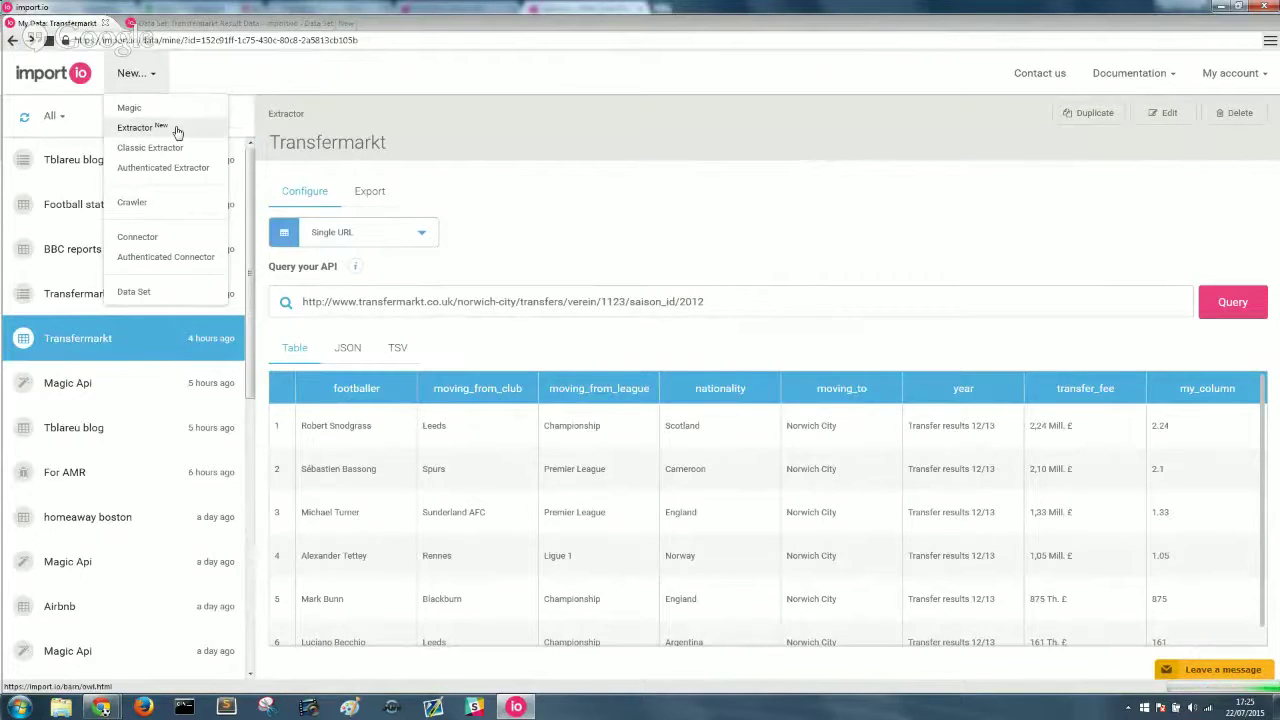
click(175, 129)
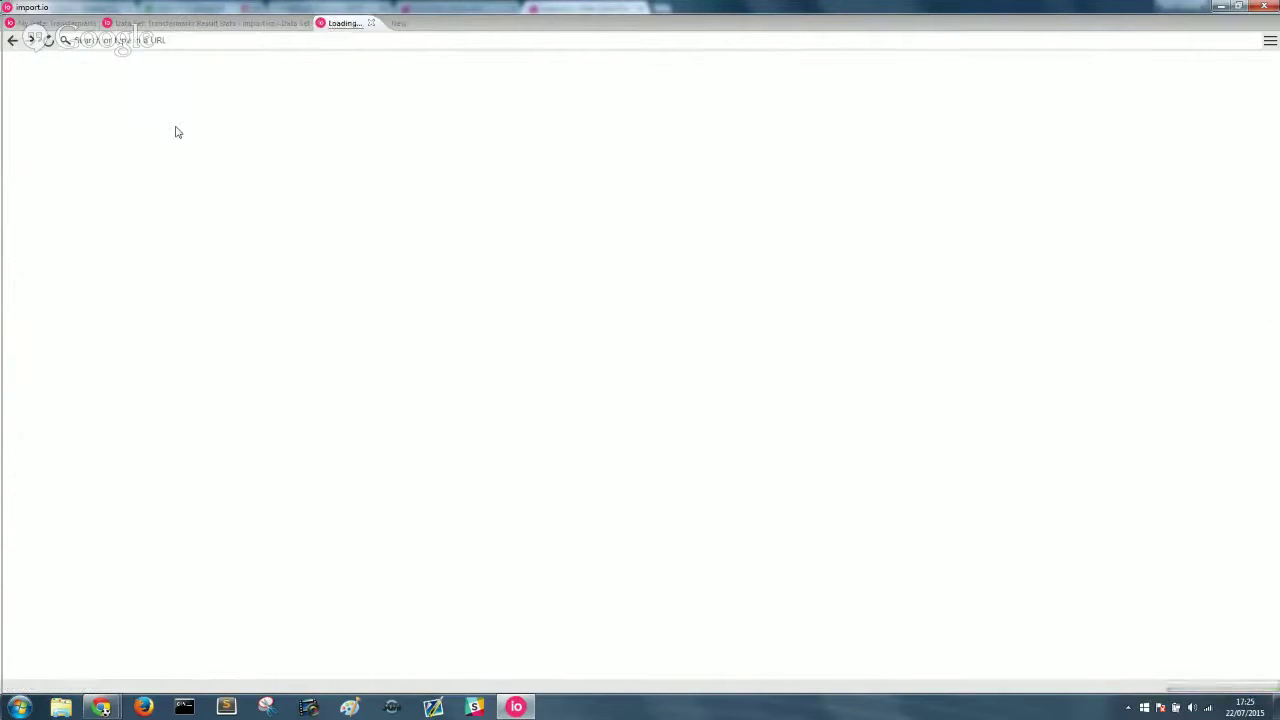
Switch to Chrome and copy the web address of the Killed By Police 2015 page
mouse_move(105, 706)
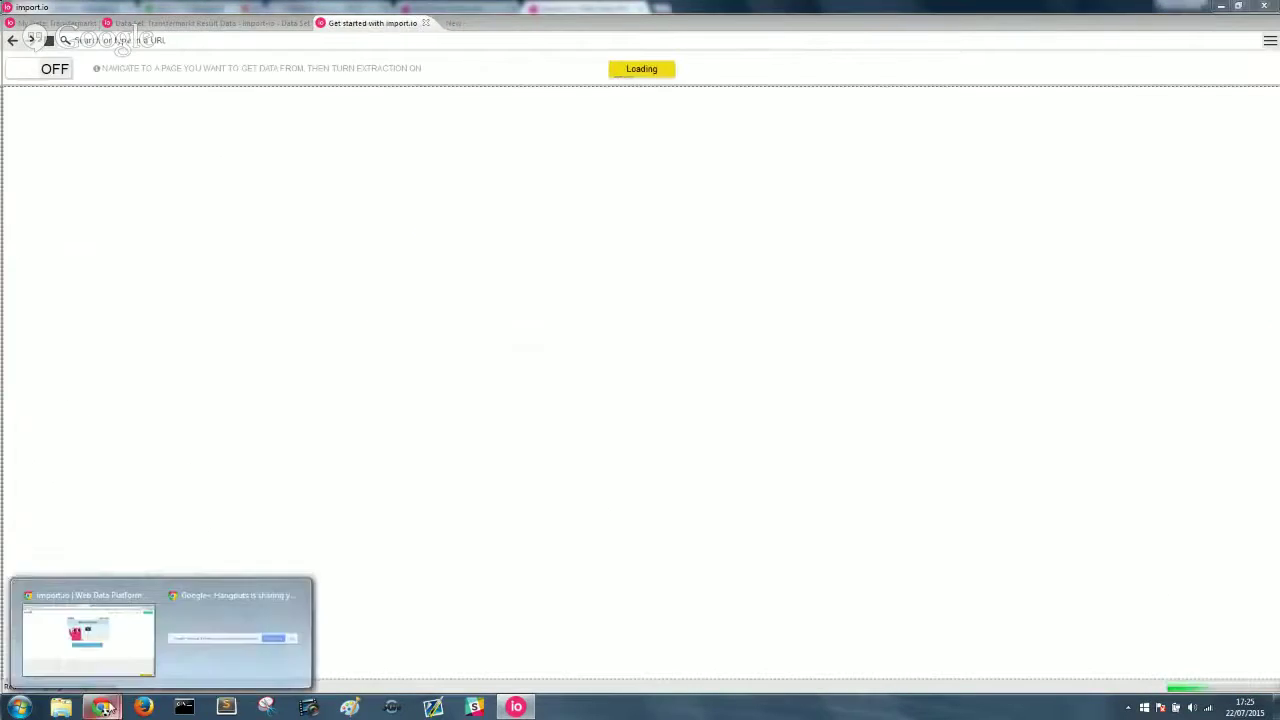
click(117, 638)
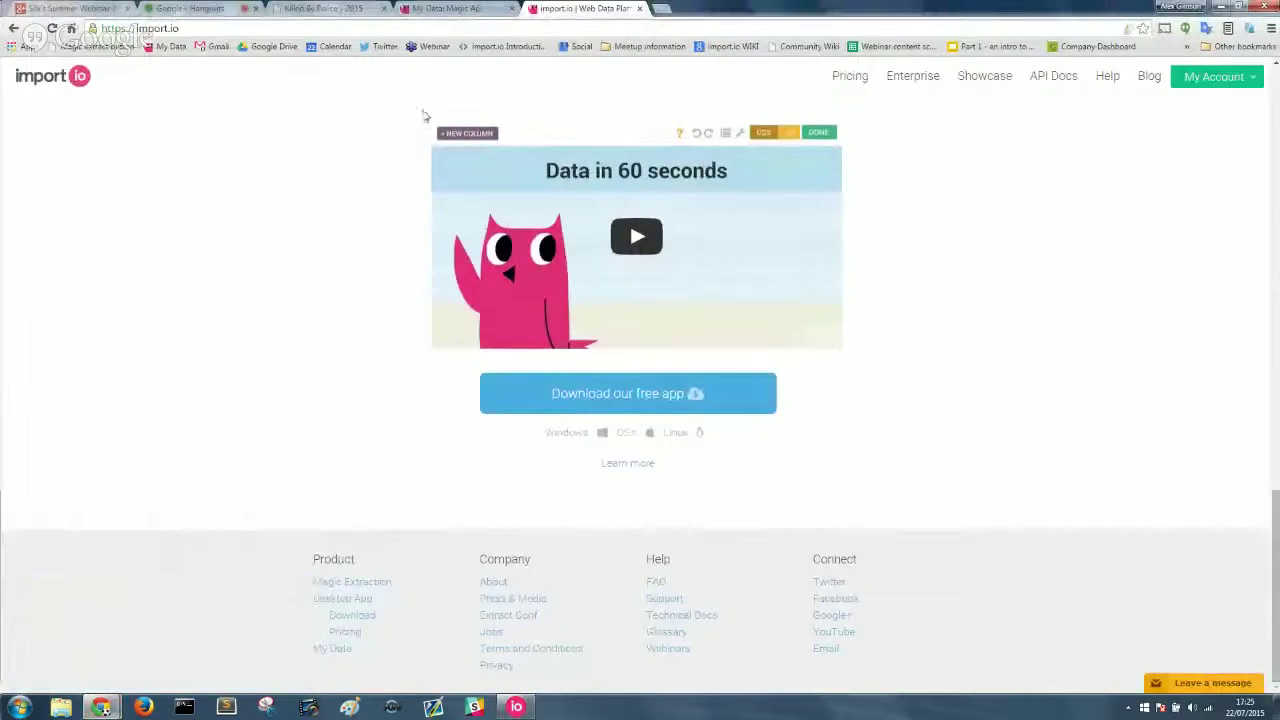
click(325, 10)
click(325, 29)
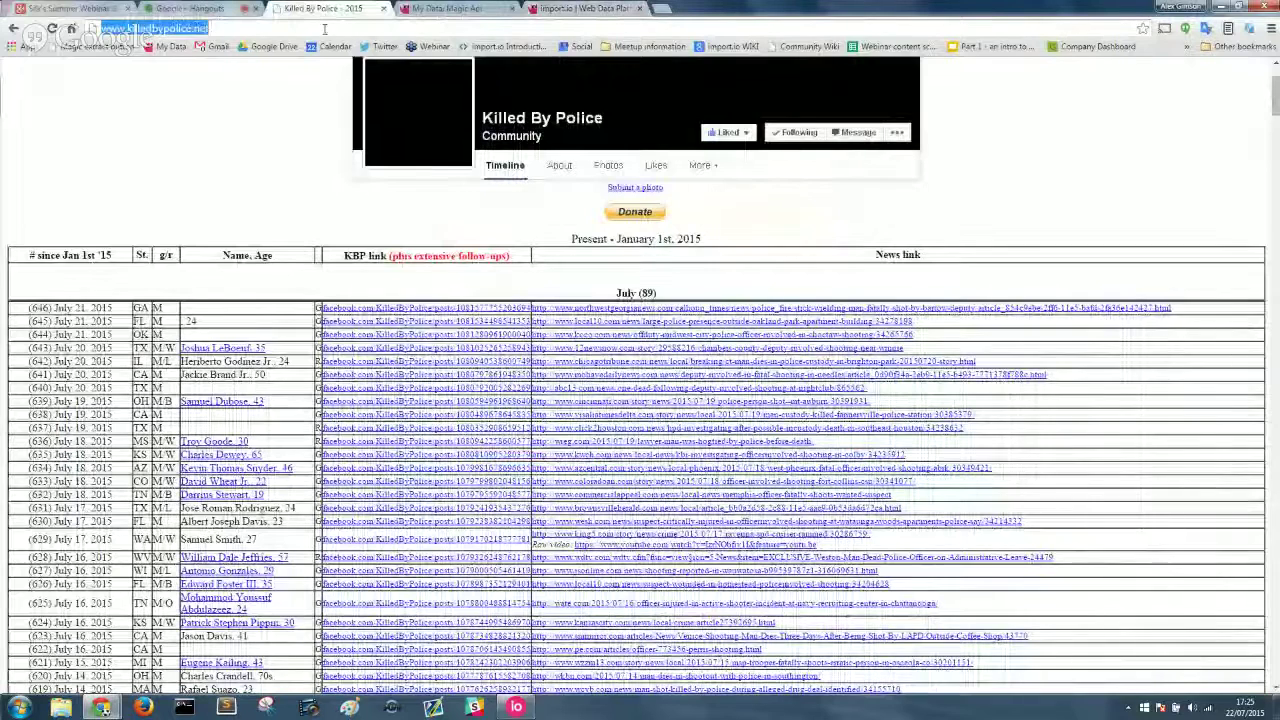
click(570, 9)
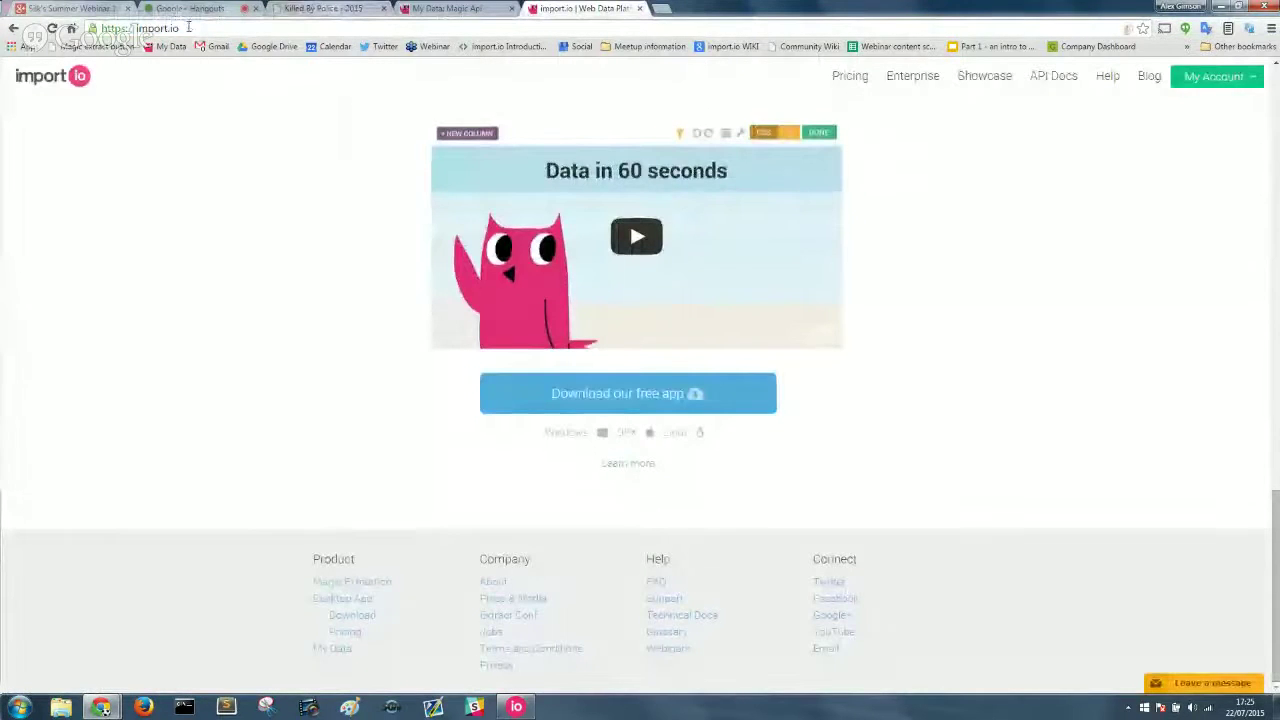
click(512, 708)
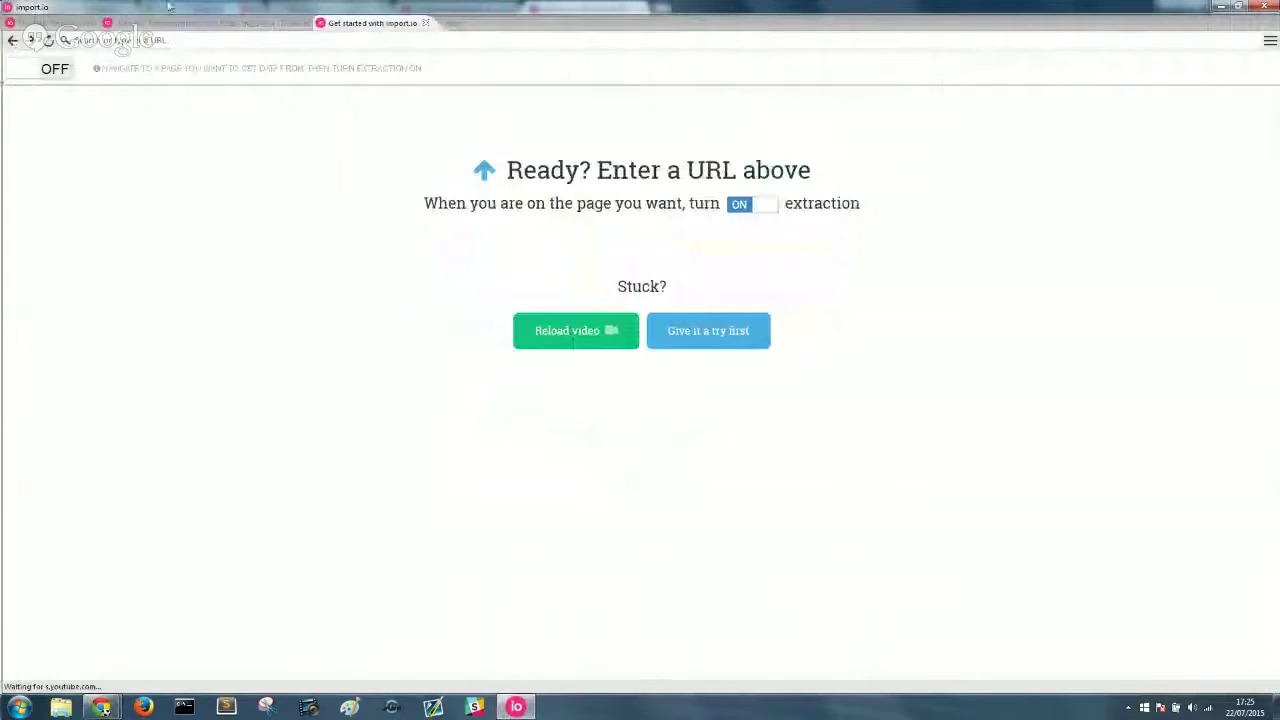
click(160, 40)
key(ctrl+v)
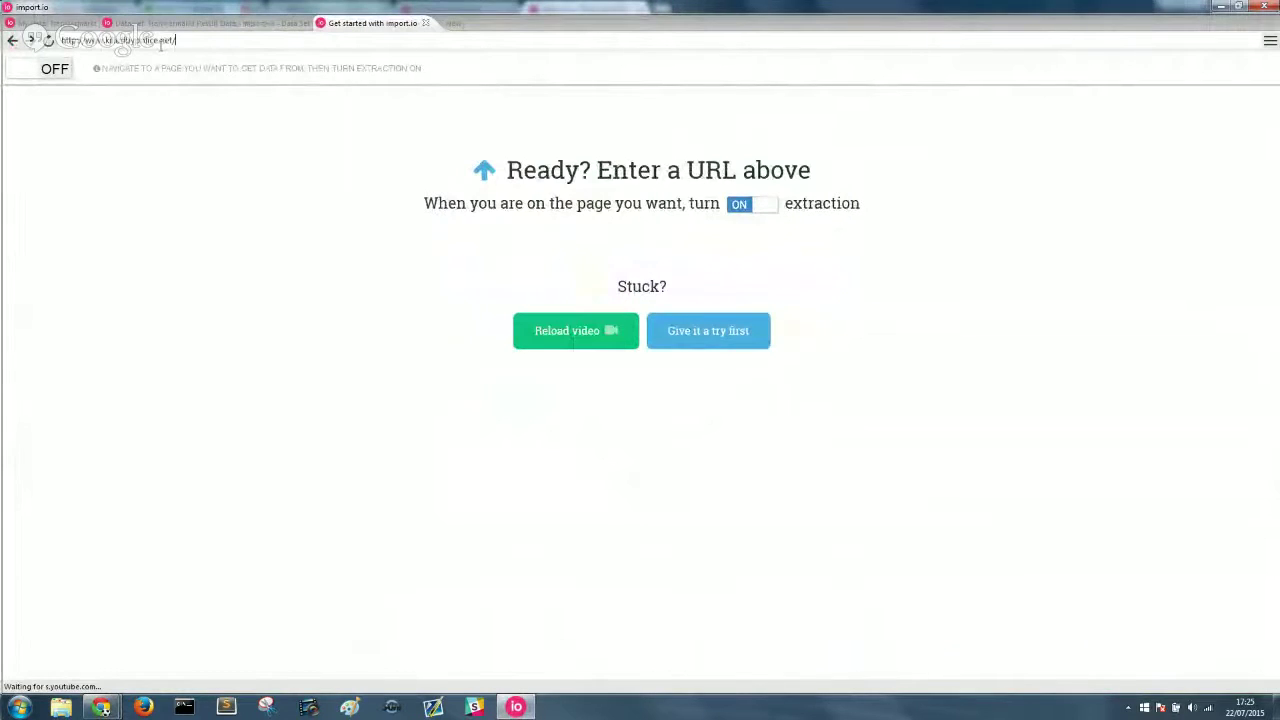
key(Return)
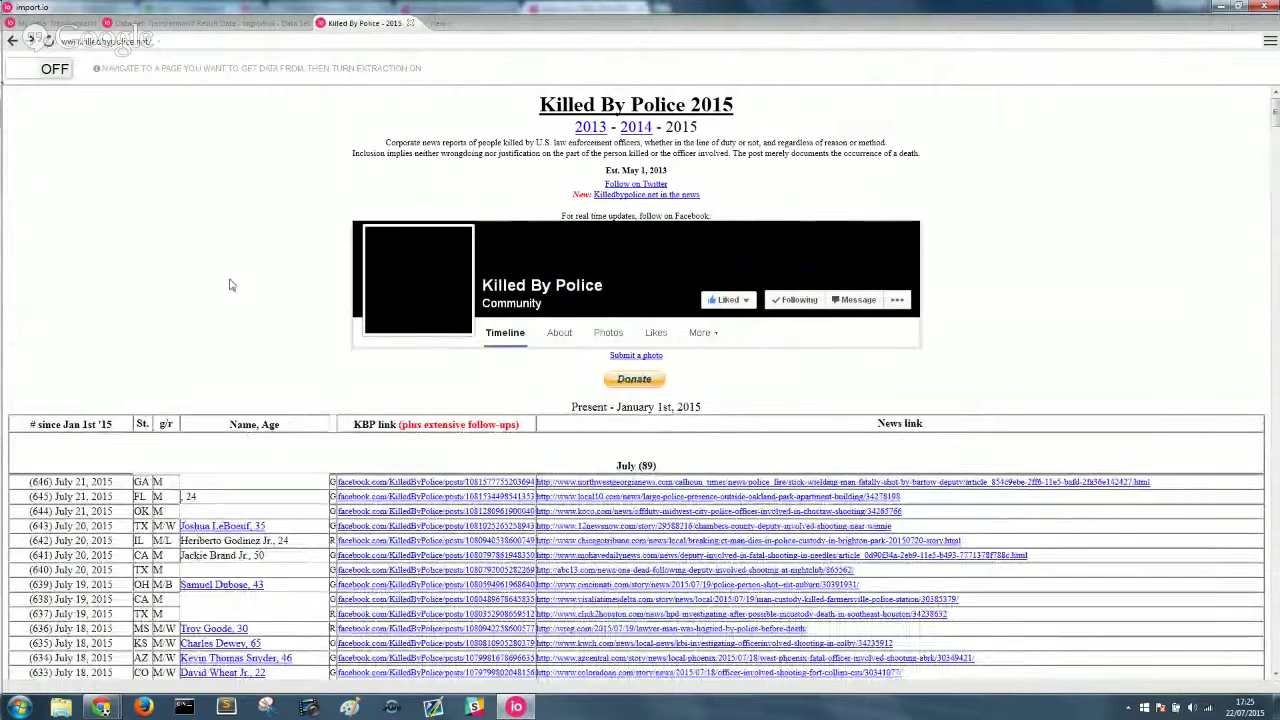
Look through the loaded incident table and turn on extraction for the page
scroll(228, 280, down, 1)
scroll(228, 280, down, 2)
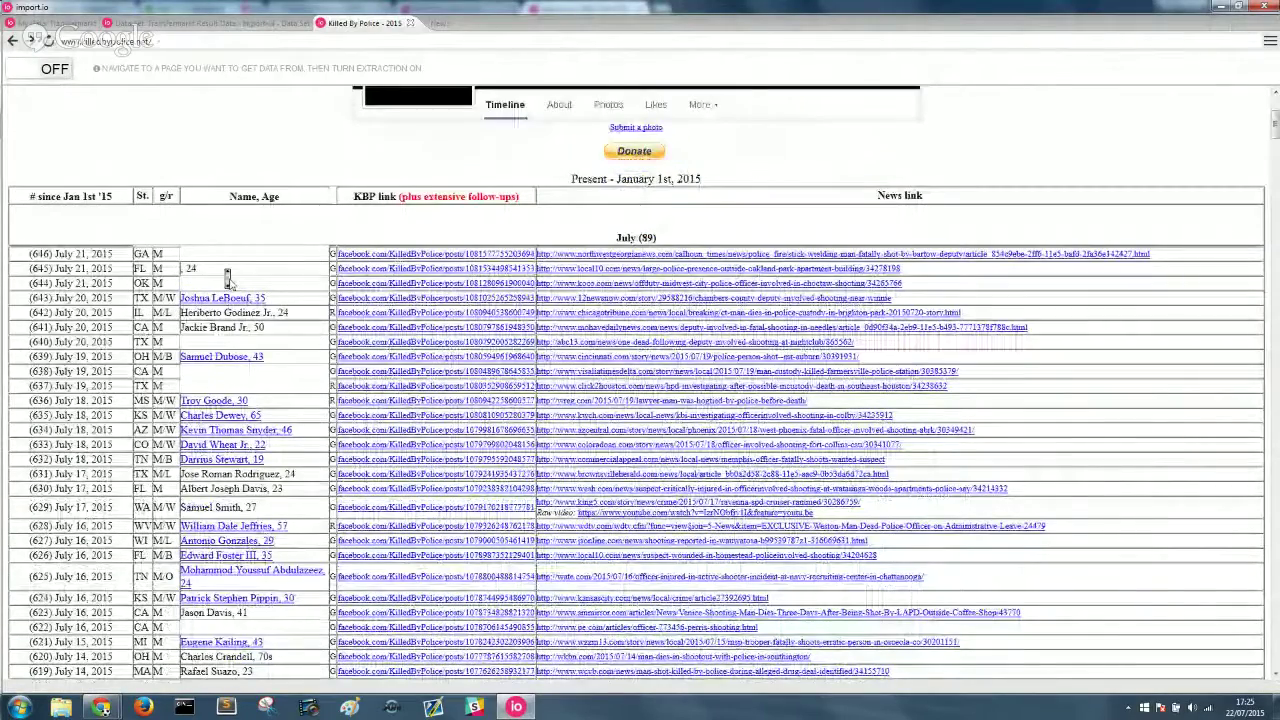
scroll(228, 280, down, 20)
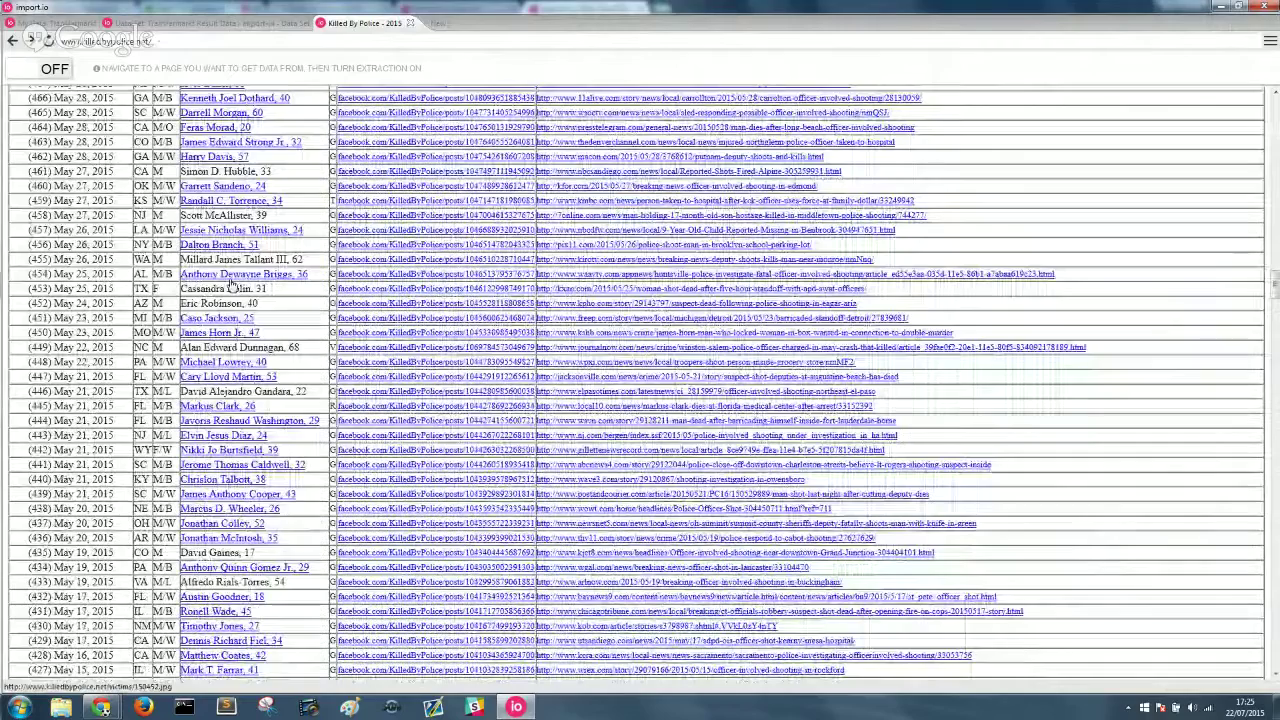
scroll(230, 284, up, 20)
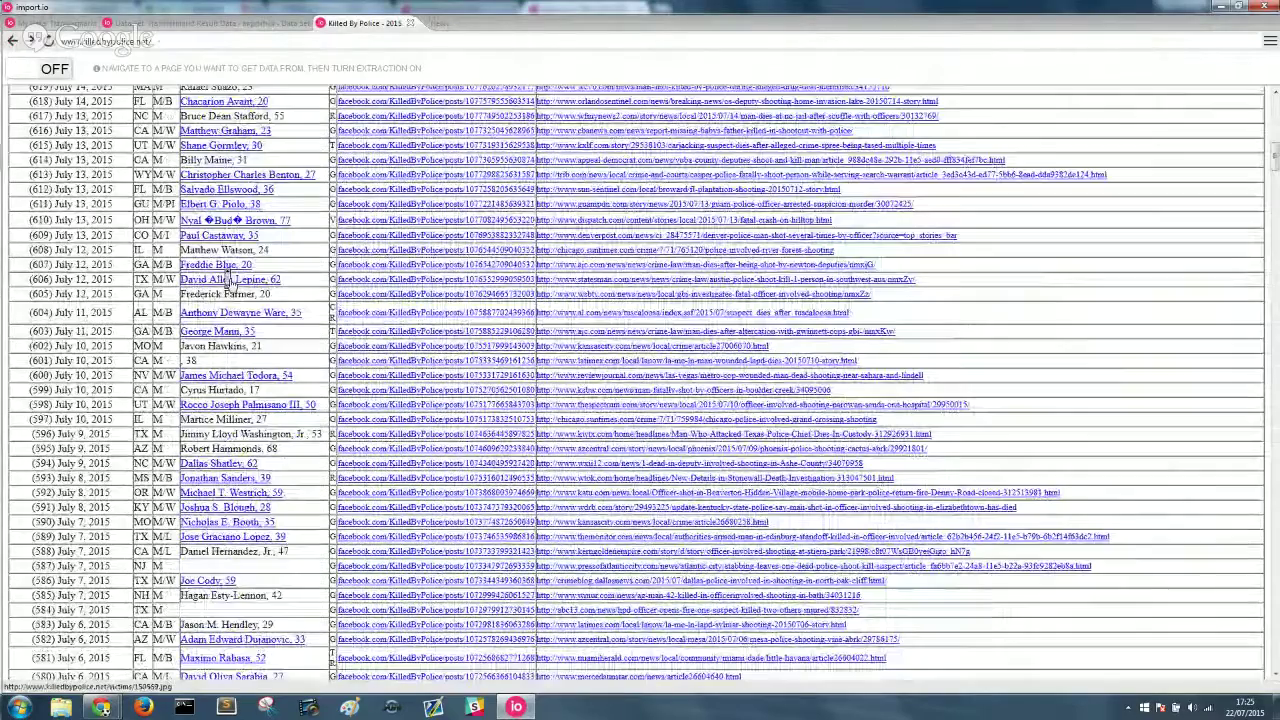
scroll(230, 284, up, 8)
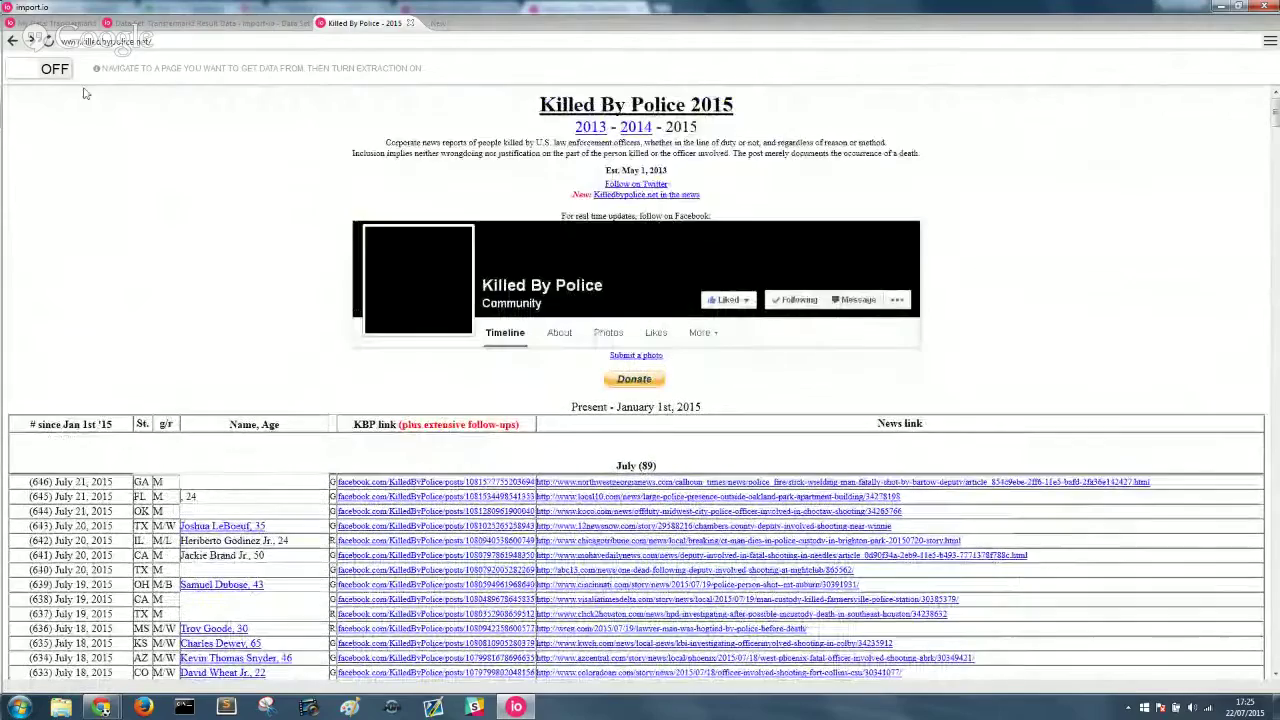
click(47, 68)
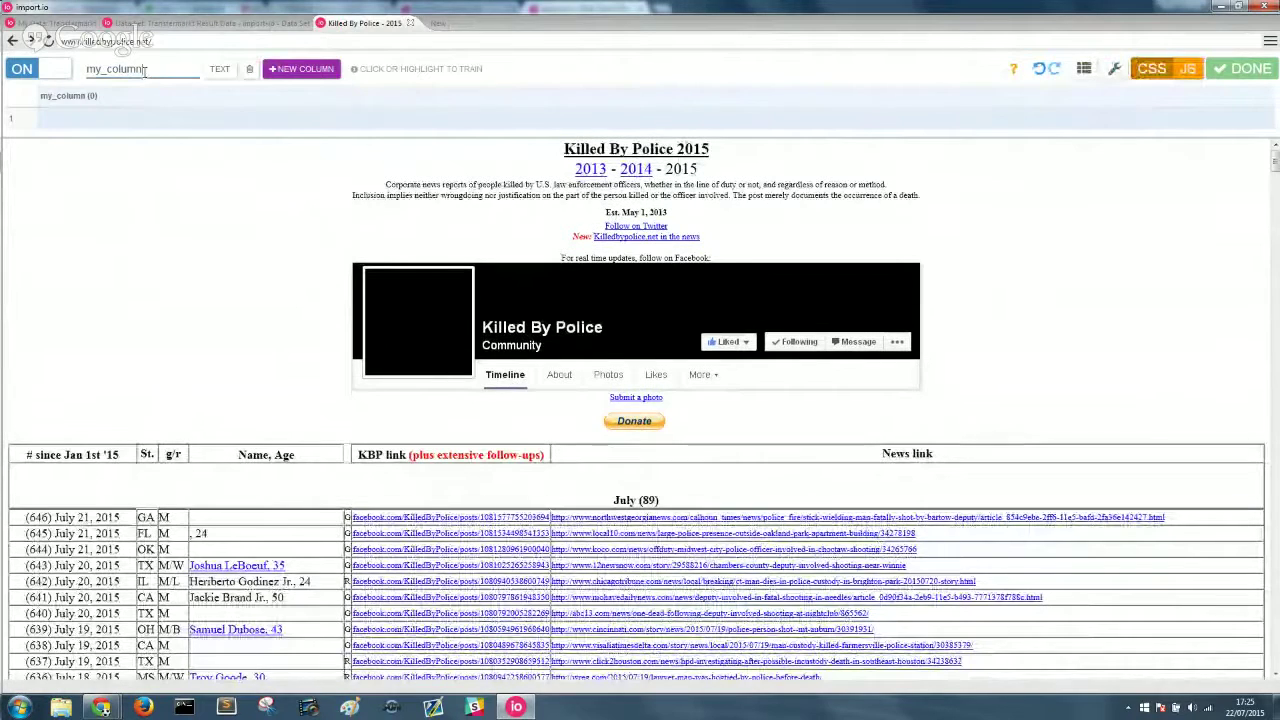
Name the first column state, train it on the first incident's state cell with many rows, and check the extracted values
double_click(145, 70)
text(state)
key(Return)
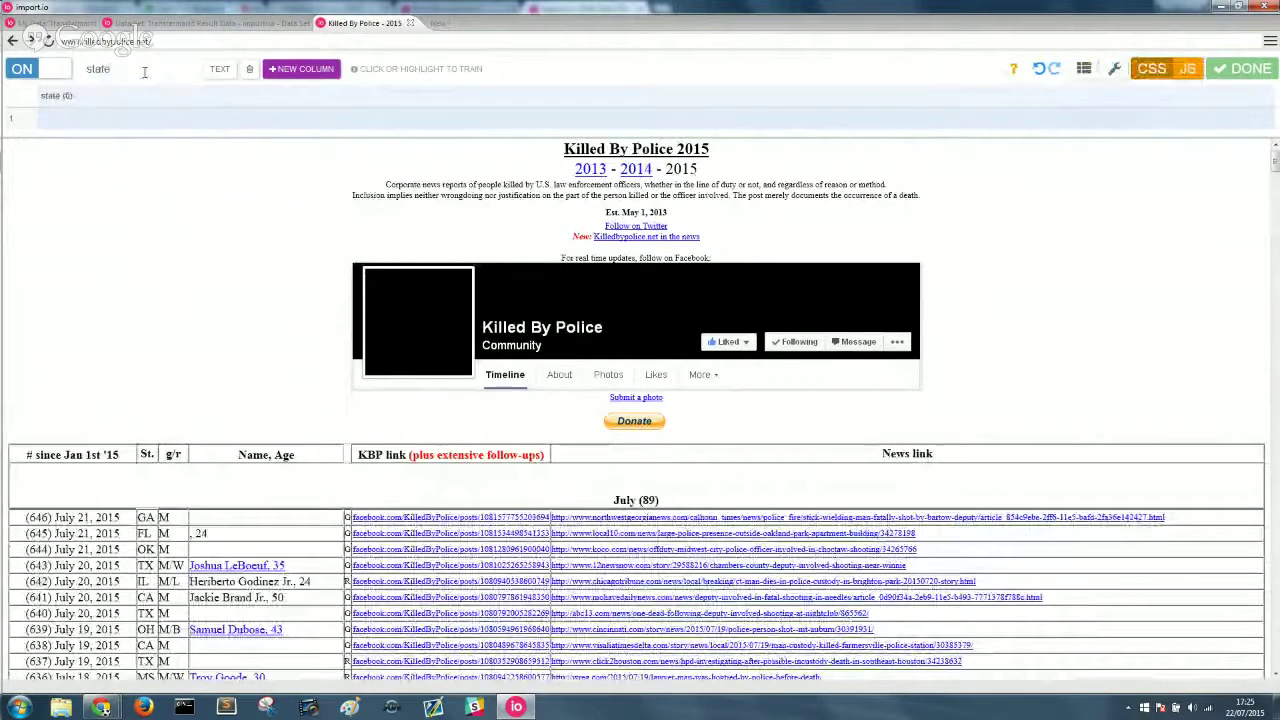
click(143, 517)
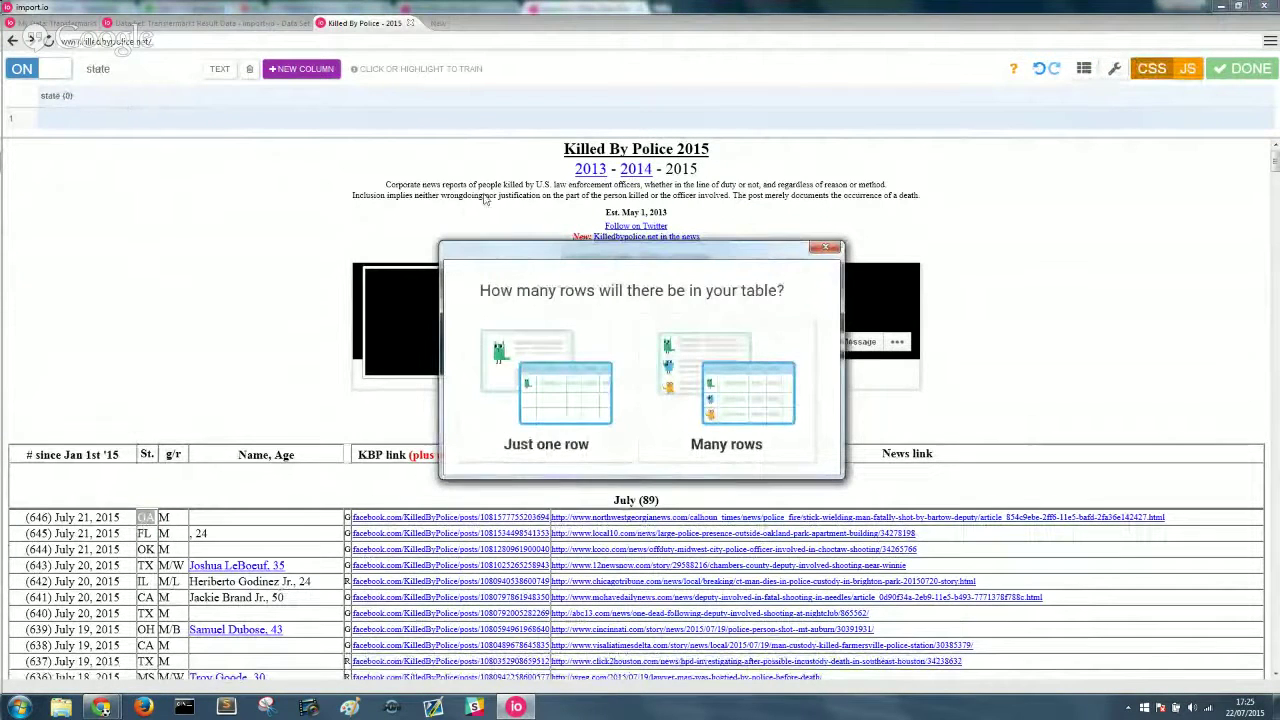
click(714, 398)
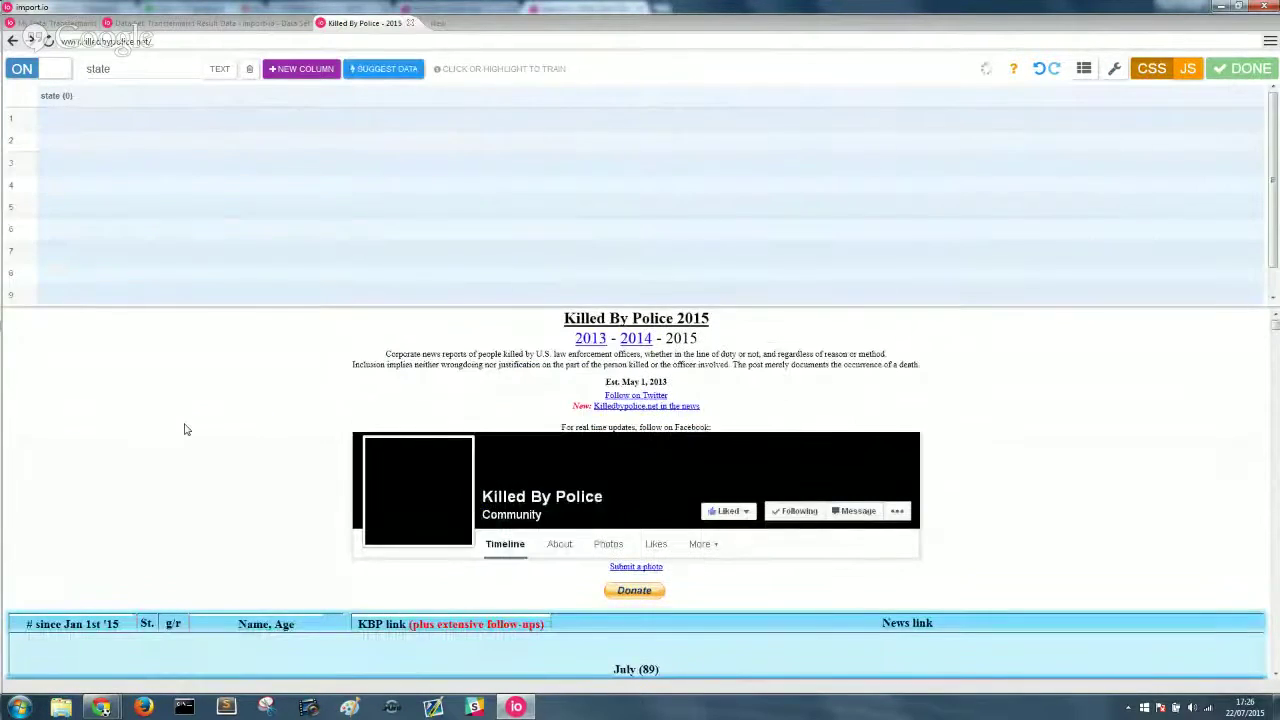
scroll(183, 425, down, 3)
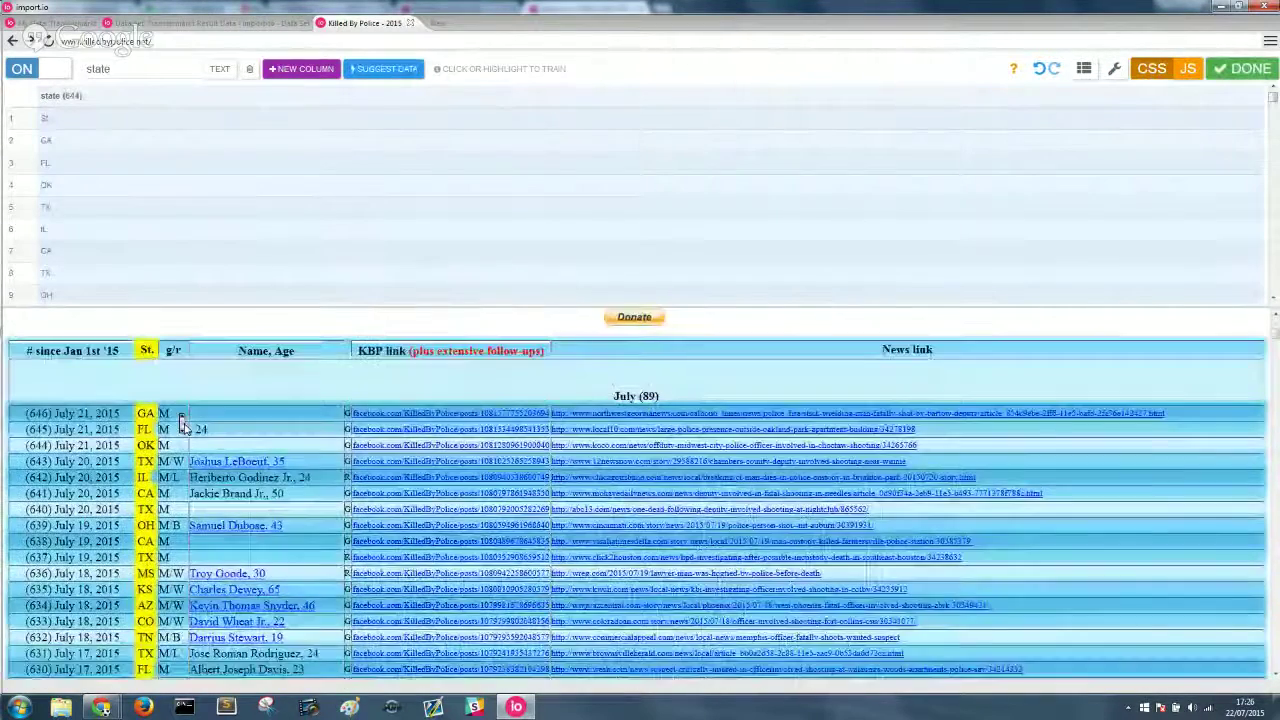
scroll(58, 183, down, 2)
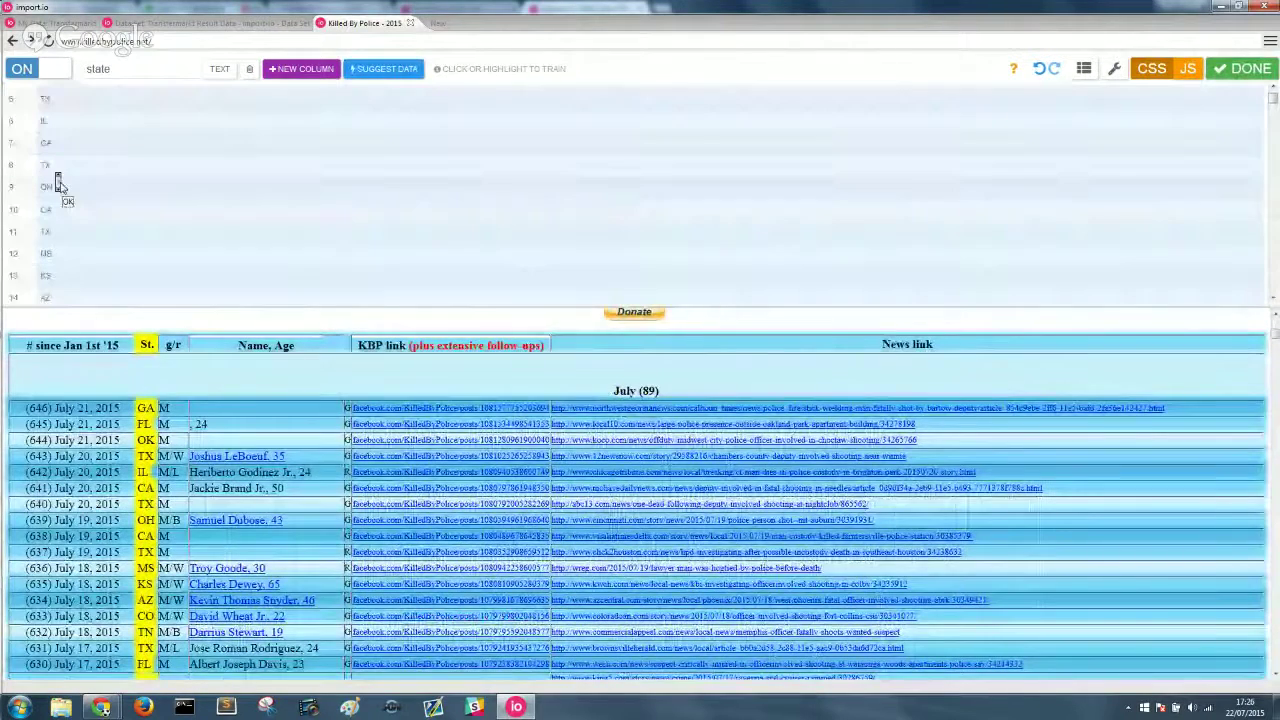
scroll(58, 183, down, 3)
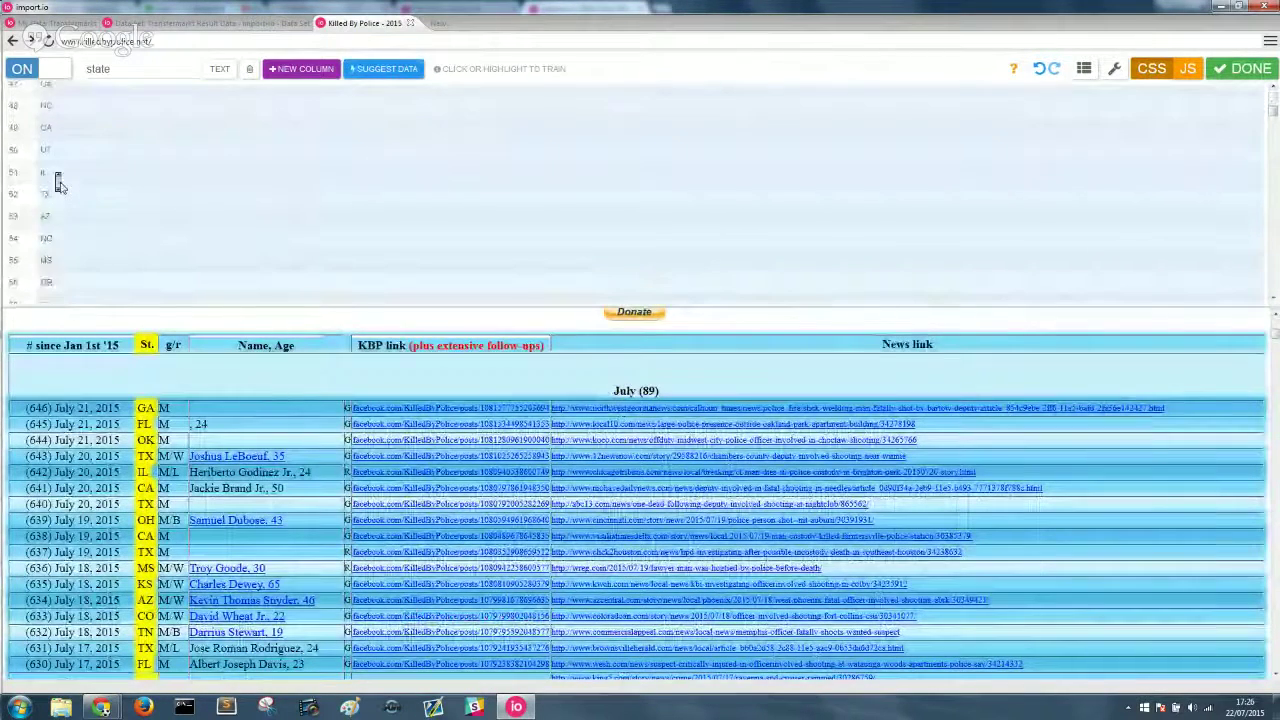
scroll(58, 183, up, 5)
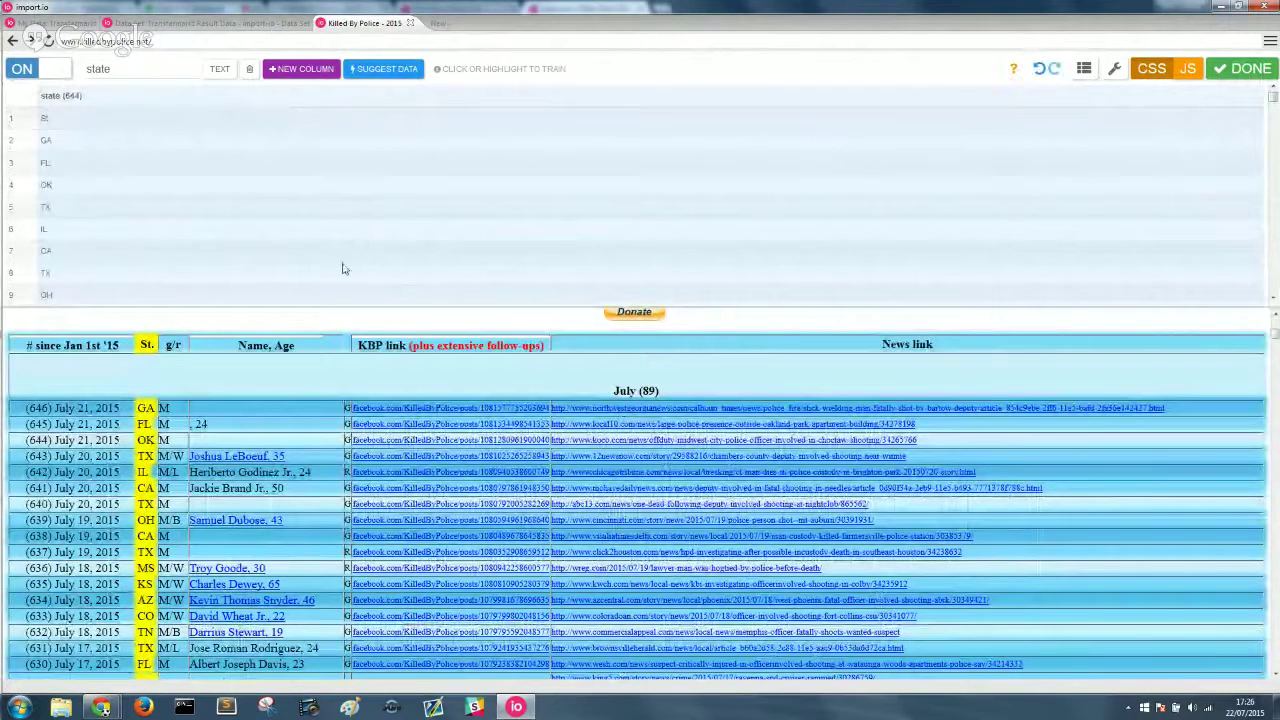
Add a gender column and train it on the first incident's g/r cell
click(300, 69)
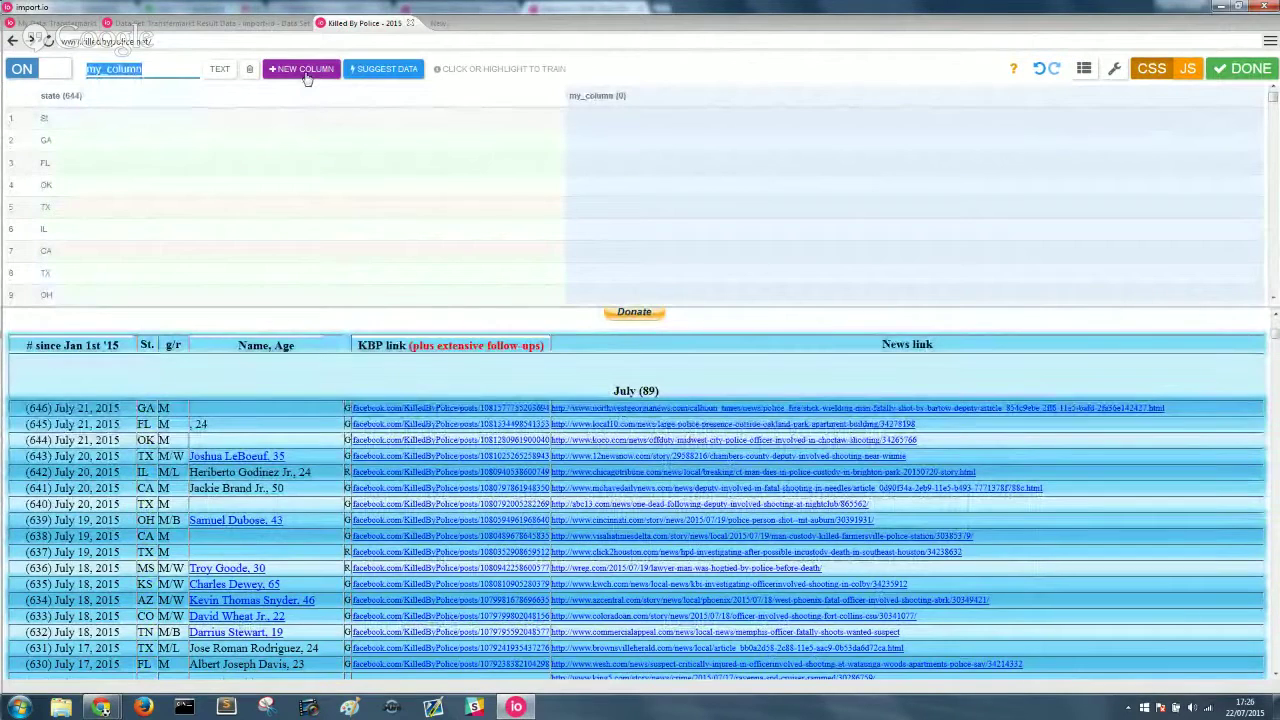
text(gender)
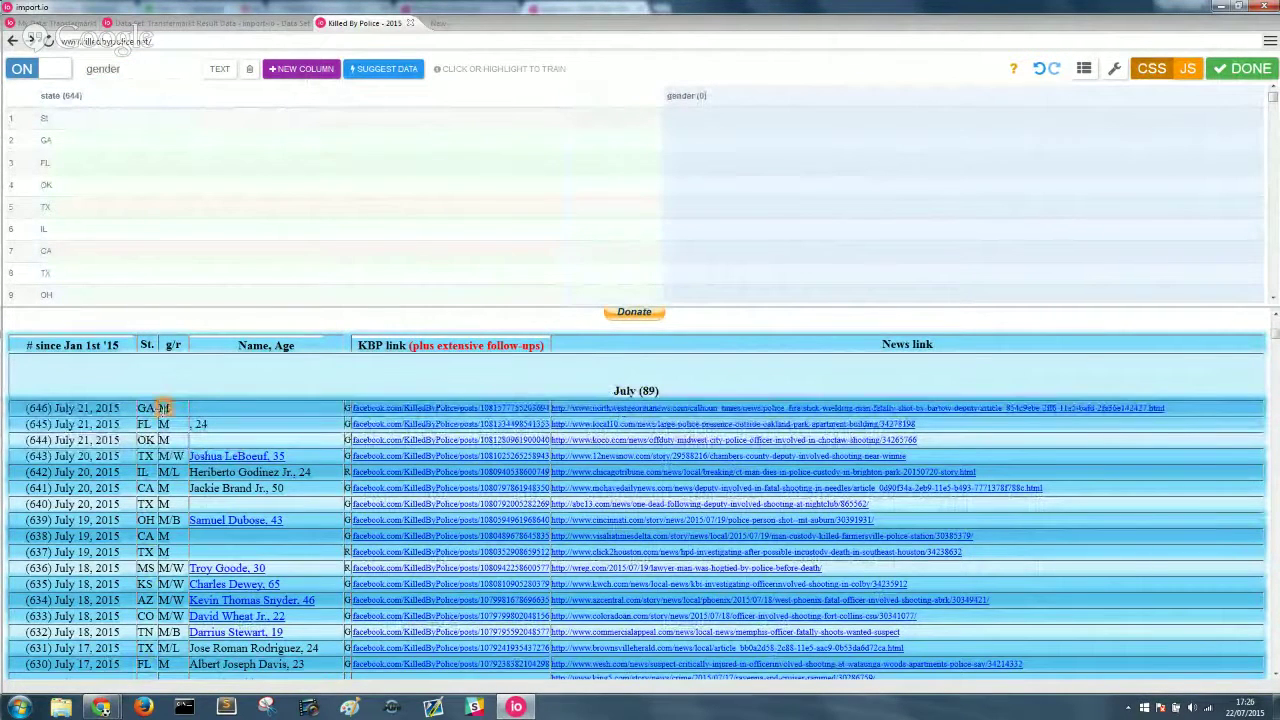
click(162, 408)
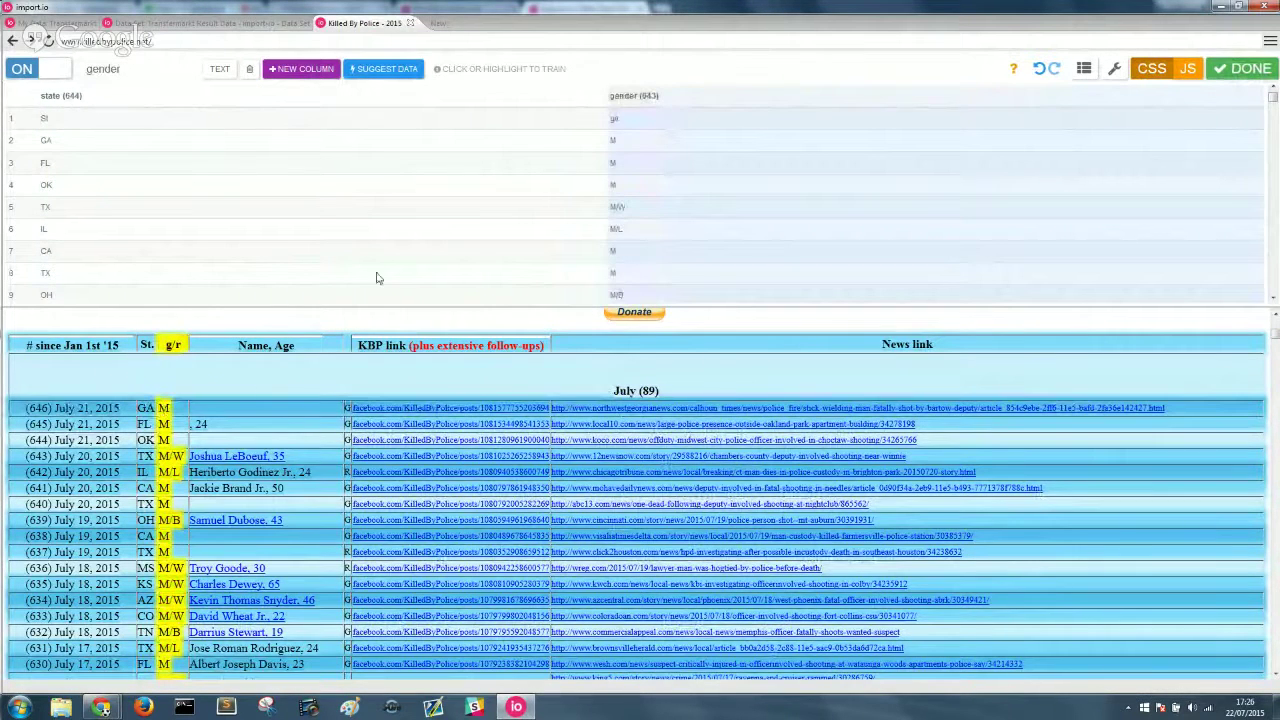
scroll(613, 181, down, 2)
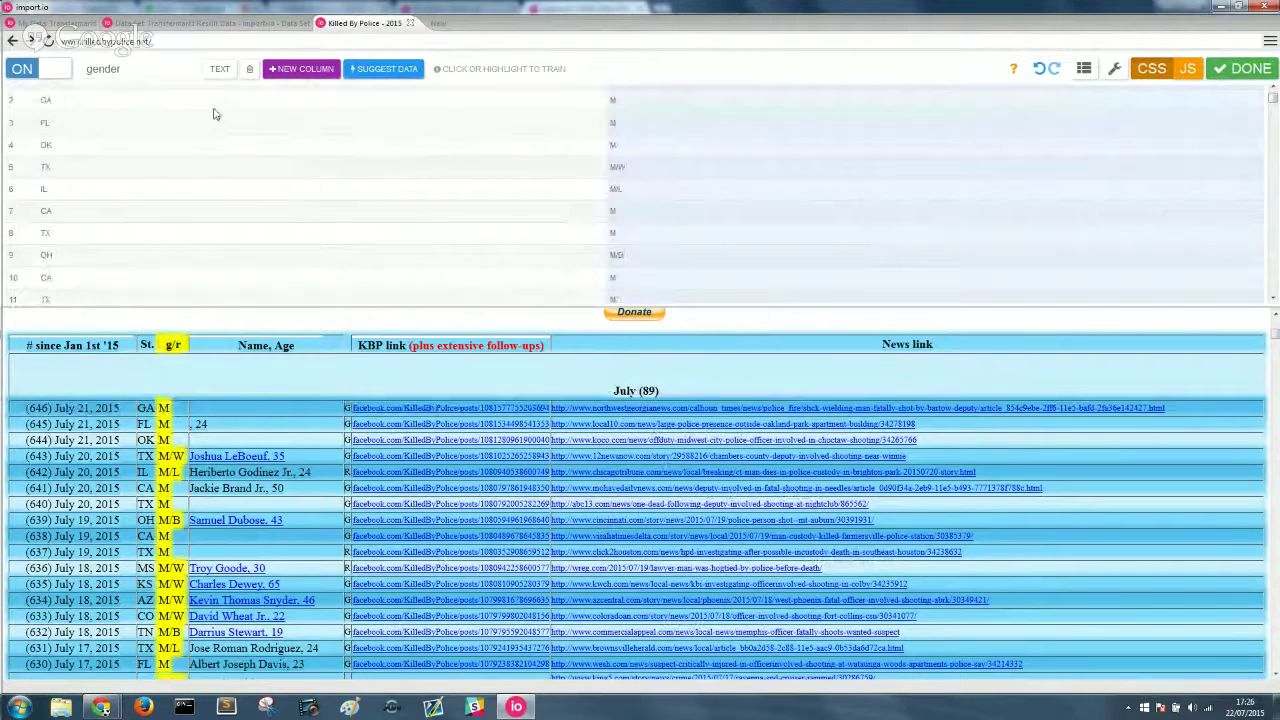
Rename the gender column as gender_and_race
click(163, 70)
click(154, 72)
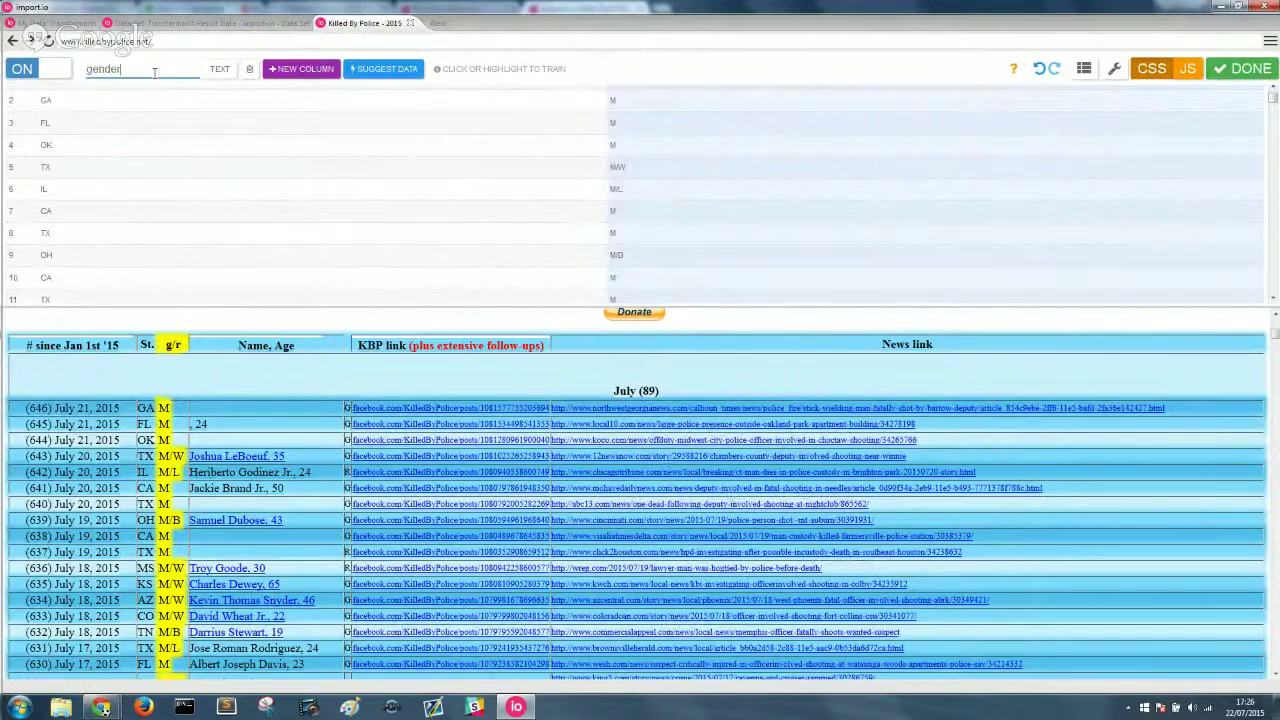
text(_and_race)
Add a date column, train it on the first incident's date cell, and check the first result rows
click(302, 72)
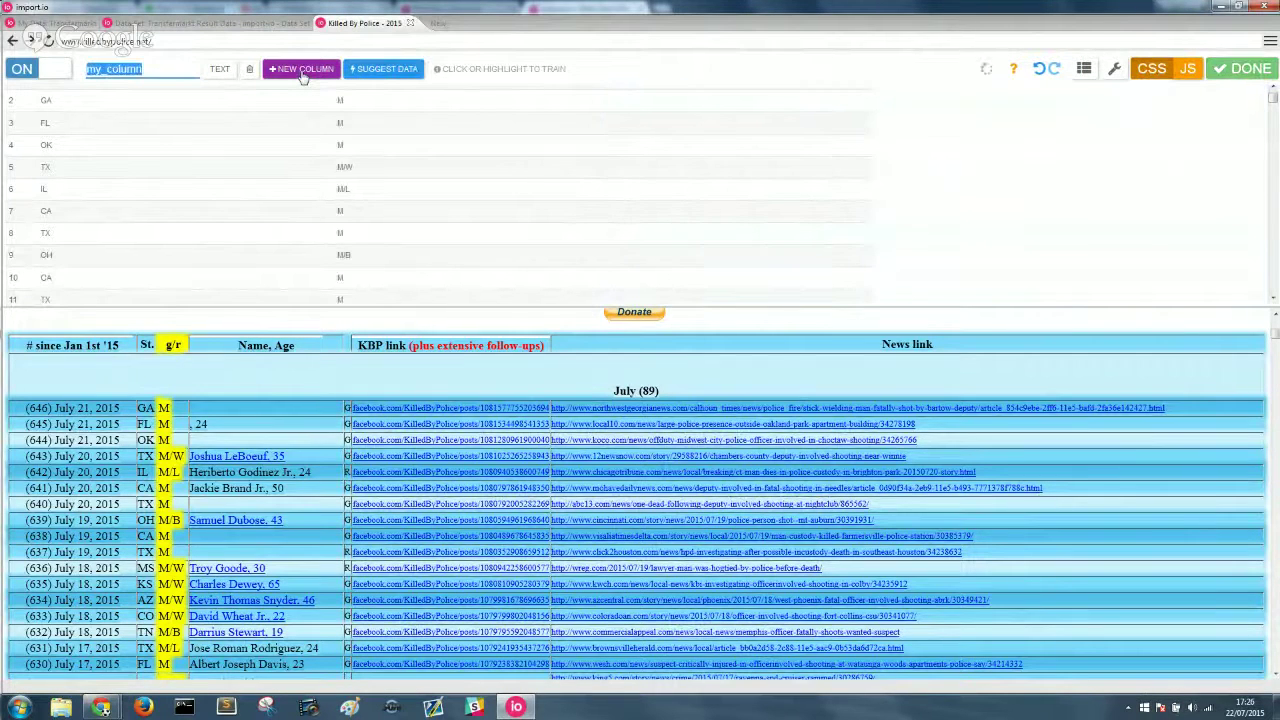
text(date)
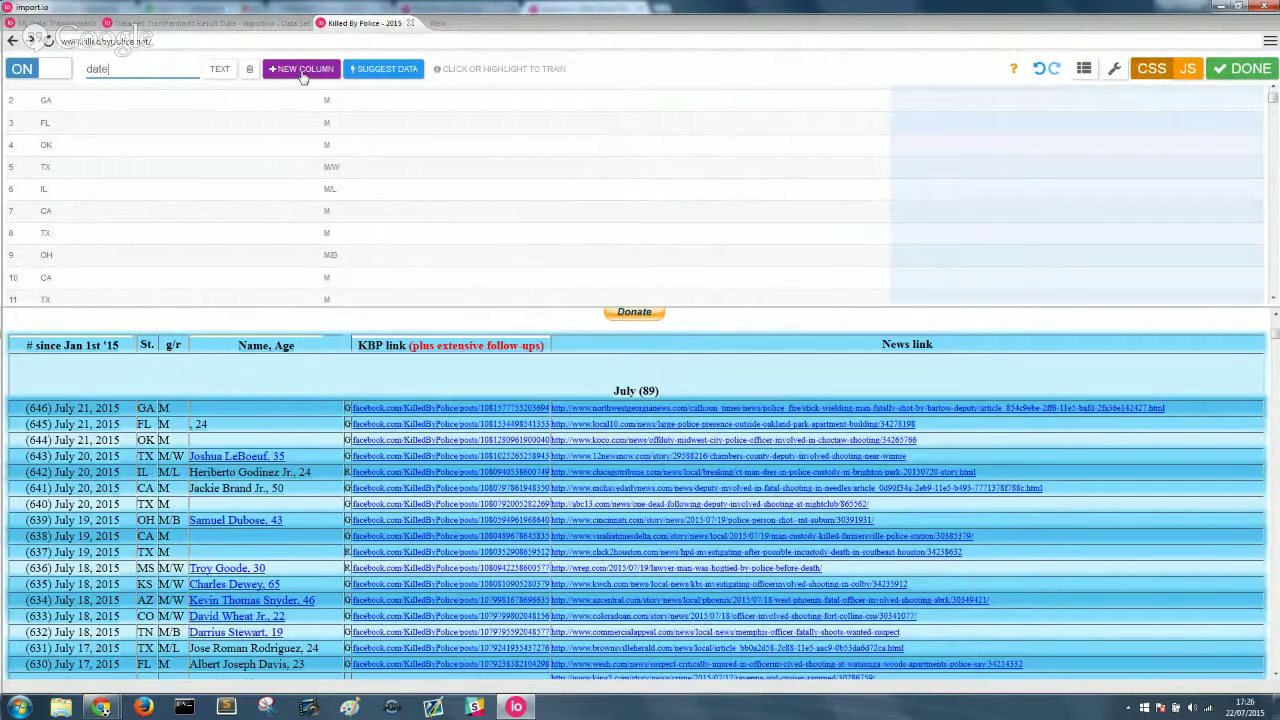
click(100, 410)
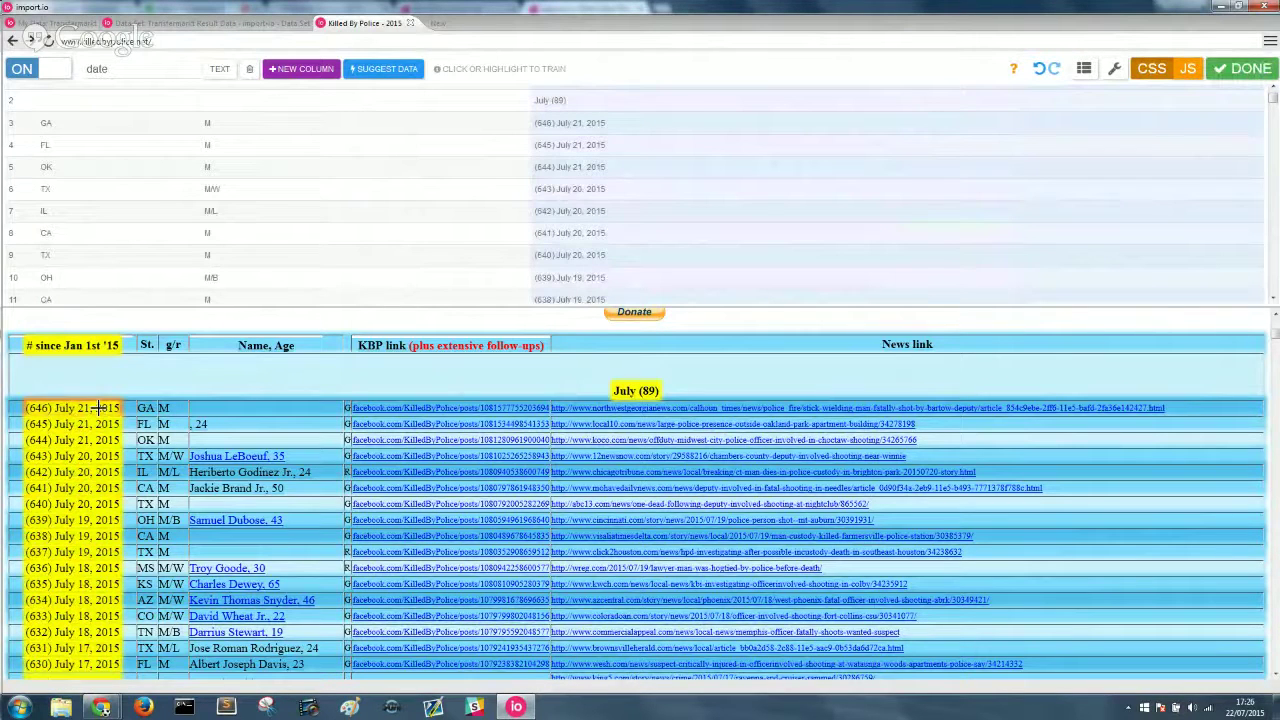
scroll(604, 220, up, 1)
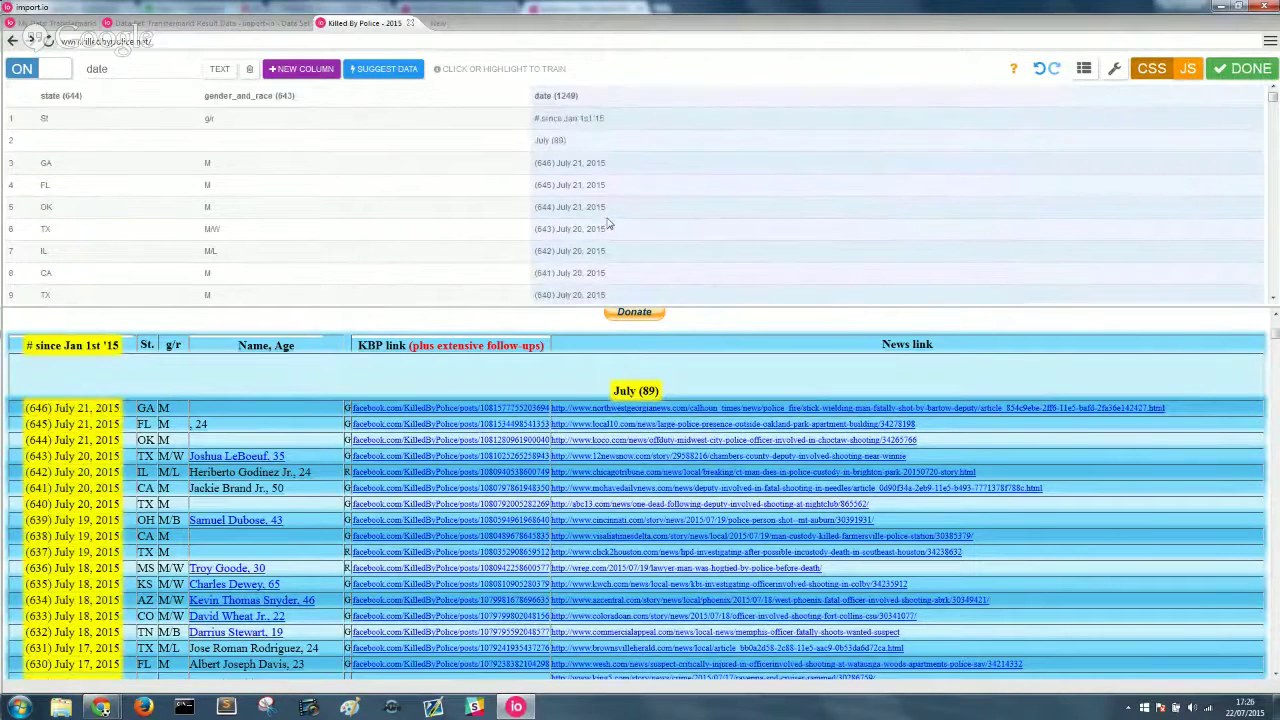
scroll(164, 232, down, 1)
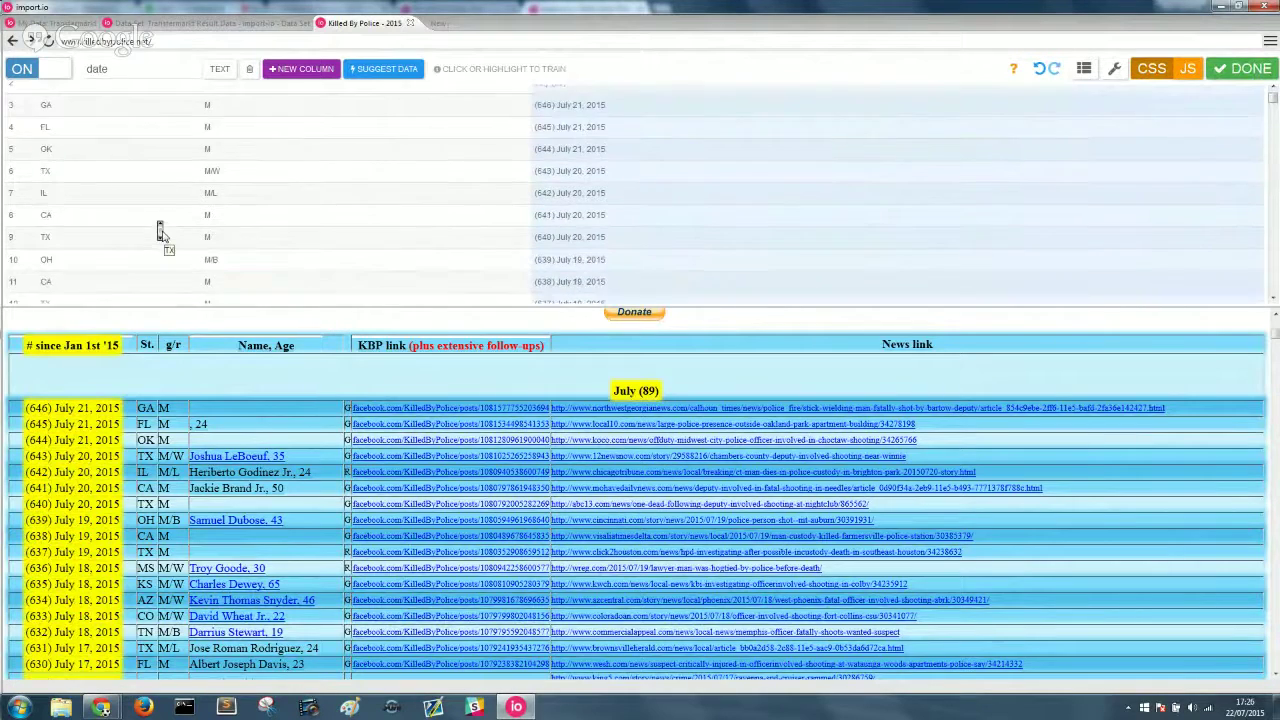
scroll(164, 232, up, 1)
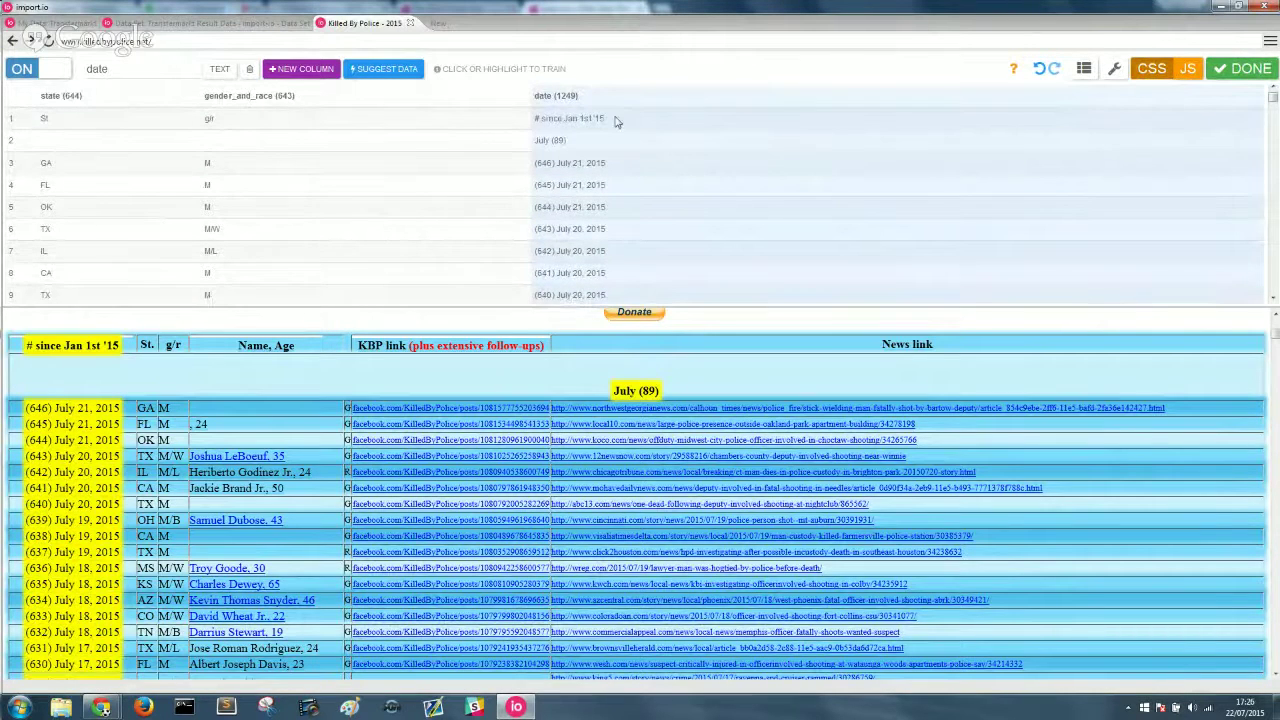
drag(569, 146, 481, 128)
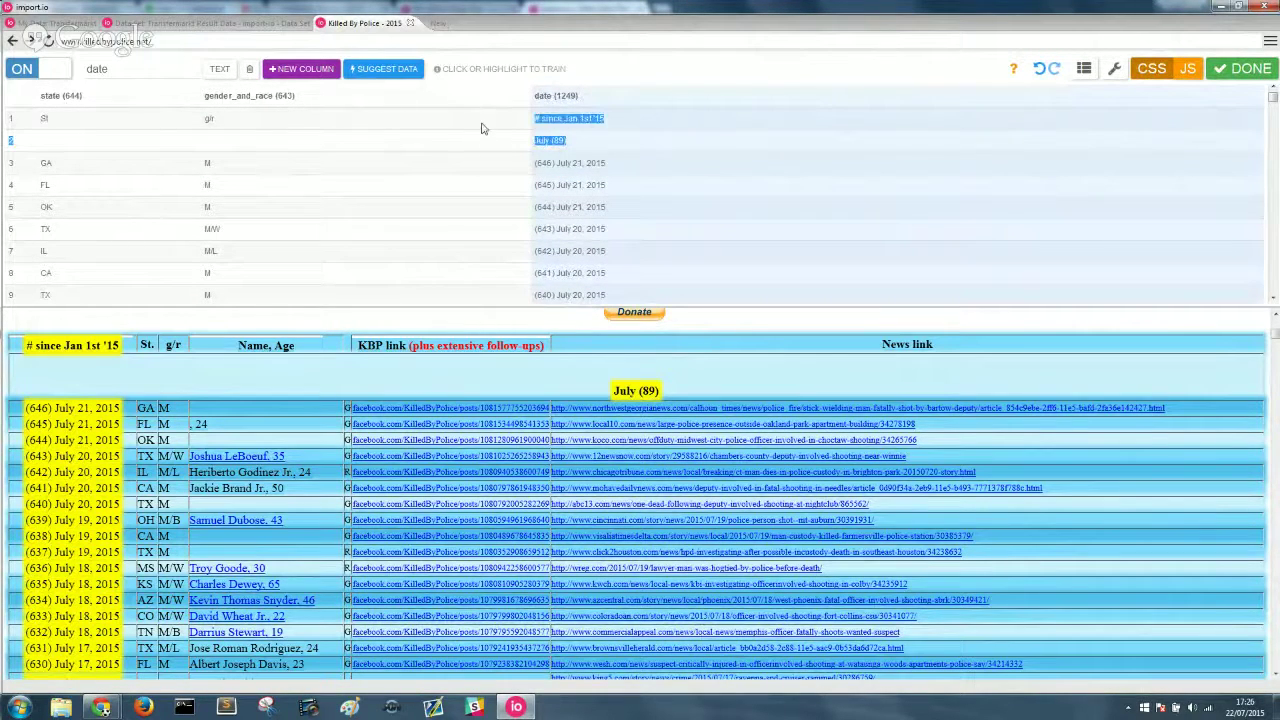
drag(282, 119, 31, 124)
click(560, 131)
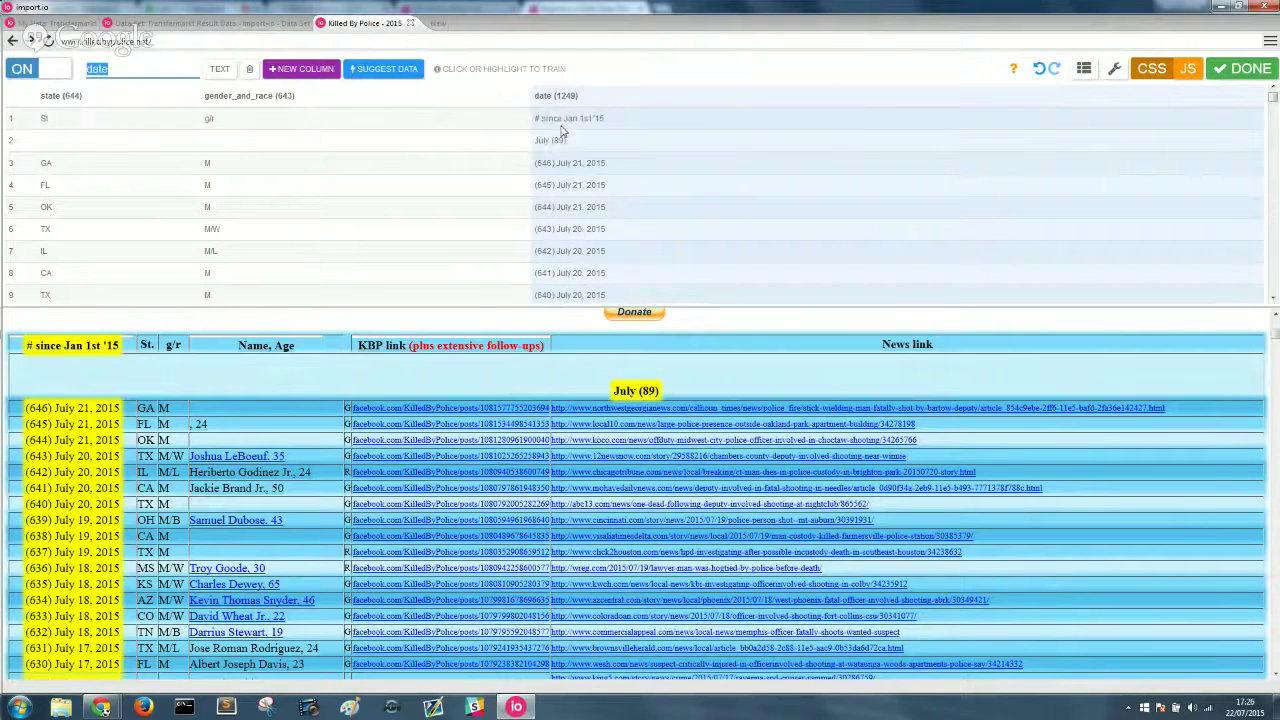
Enter manual row training, enable the advanced settings, and show the results in table view
click(1110, 72)
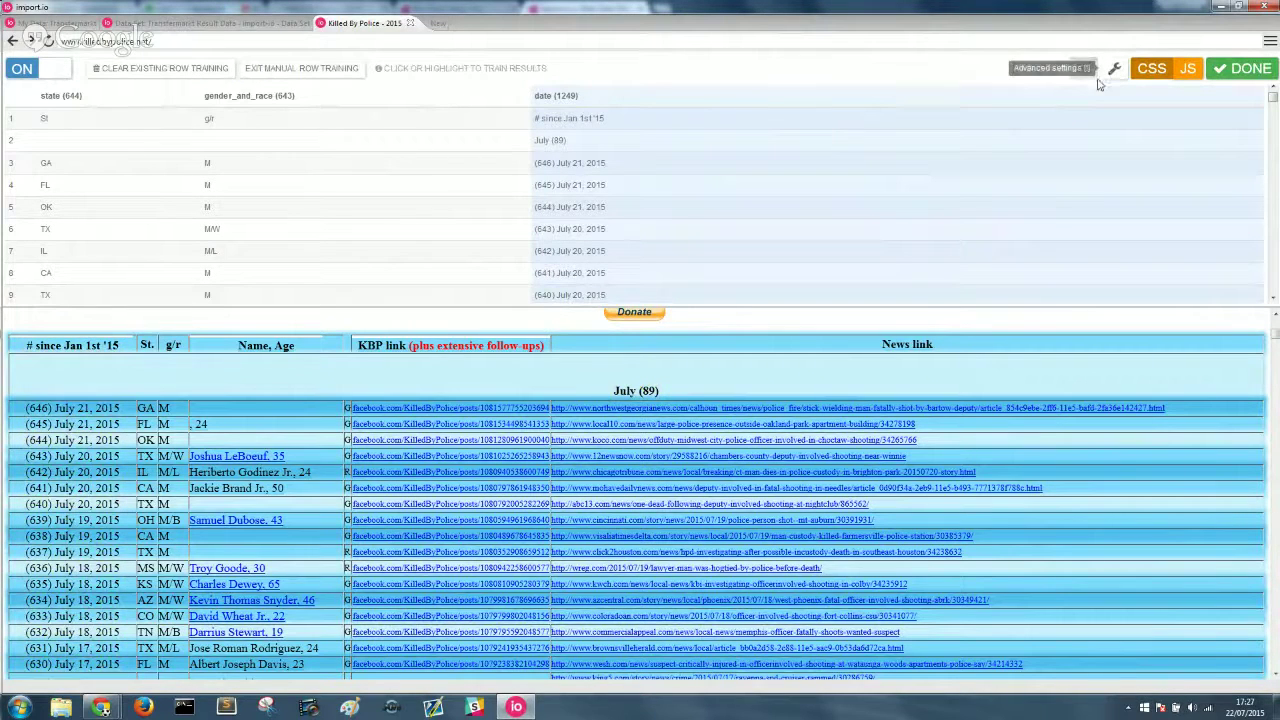
click(1115, 70)
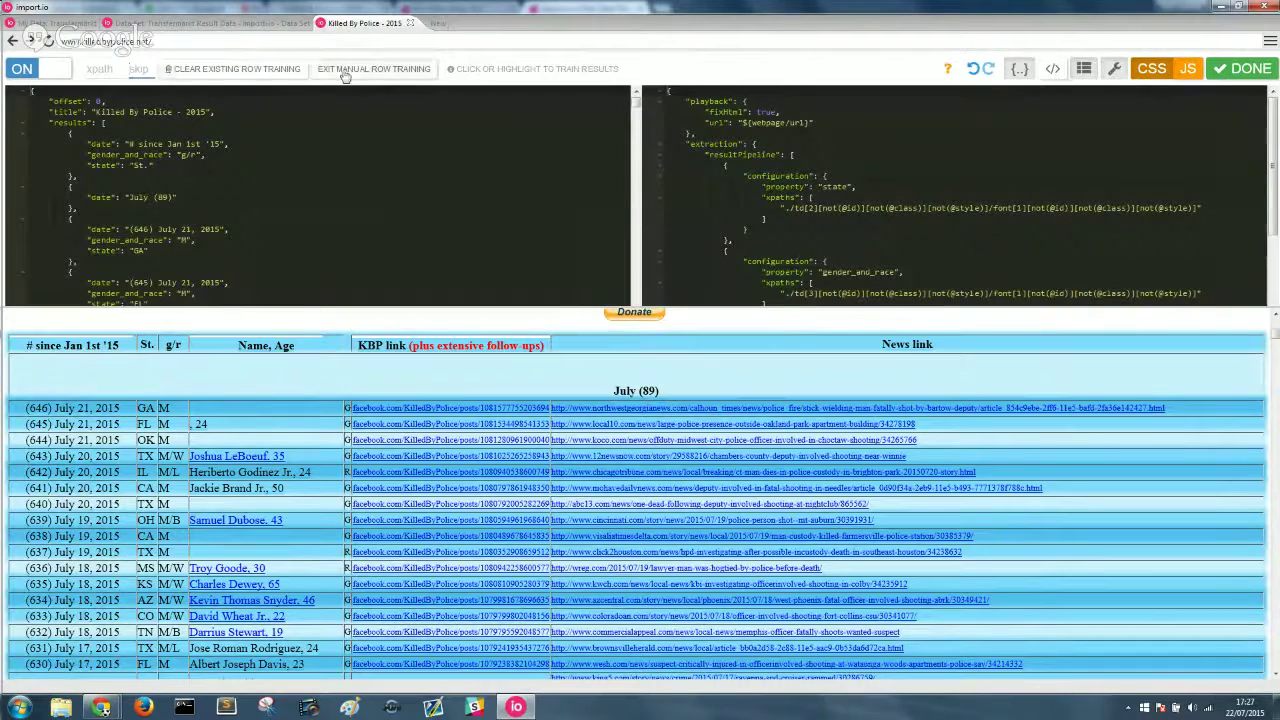
click(1019, 68)
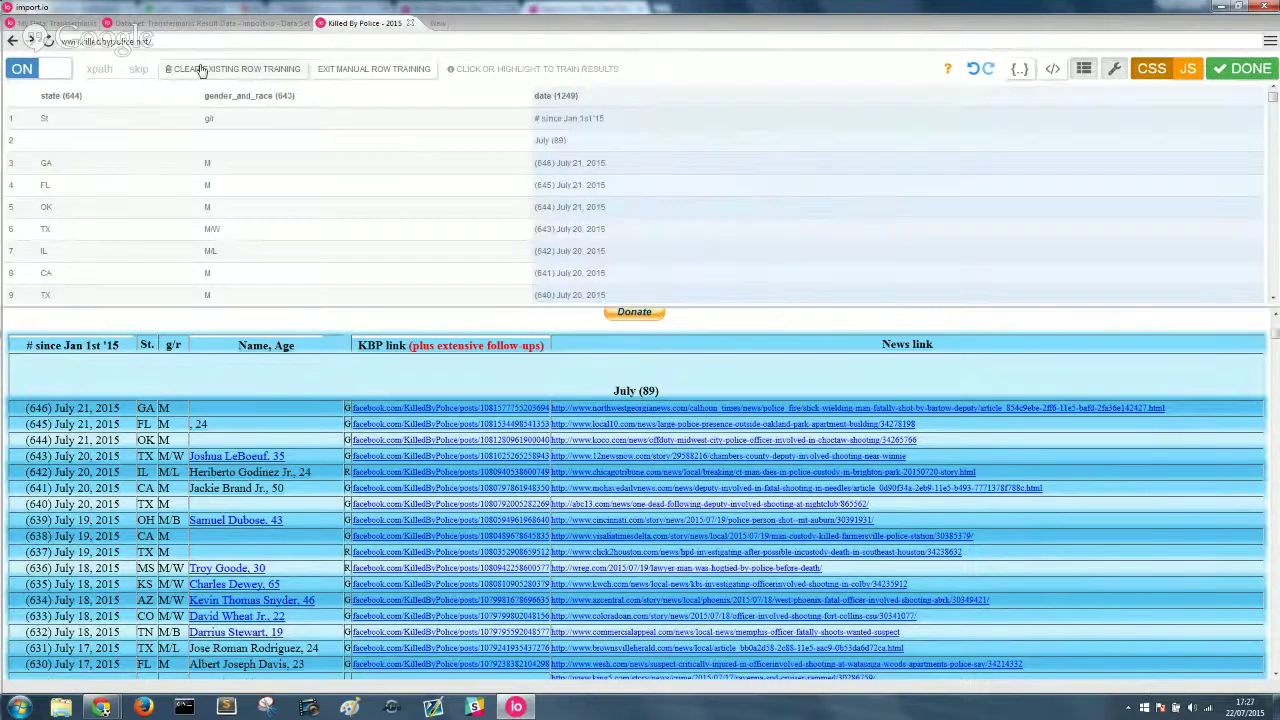
Set the row training to skip the first 2 rows and leave manual row training
click(131, 69)
text(2)
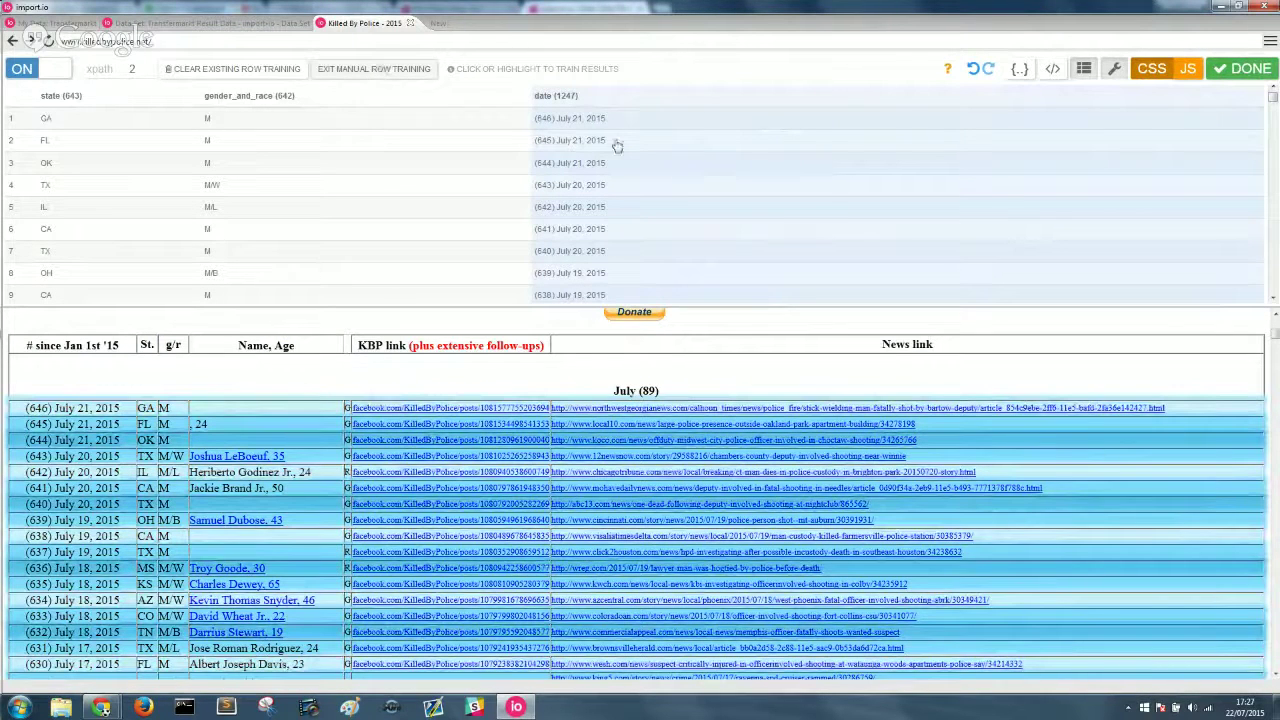
click(810, 220)
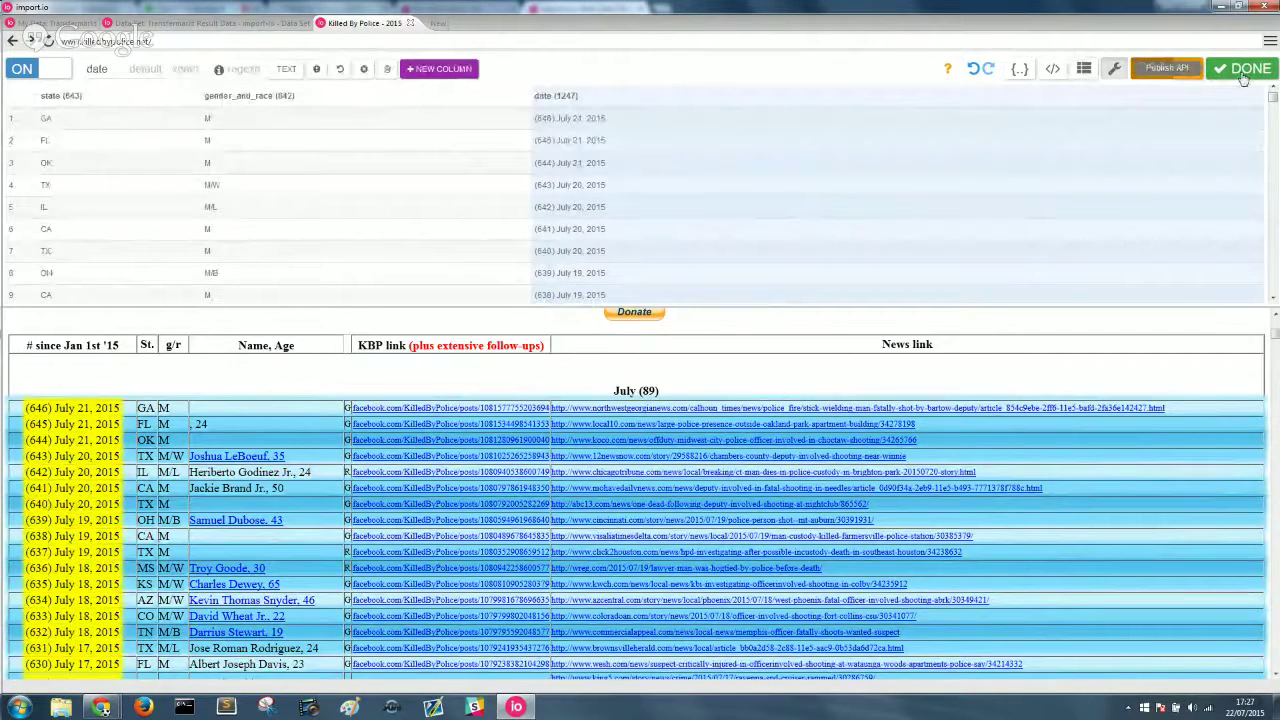
Finish the extractor training and try to publish the API under the name Killed by police
click(1241, 74)
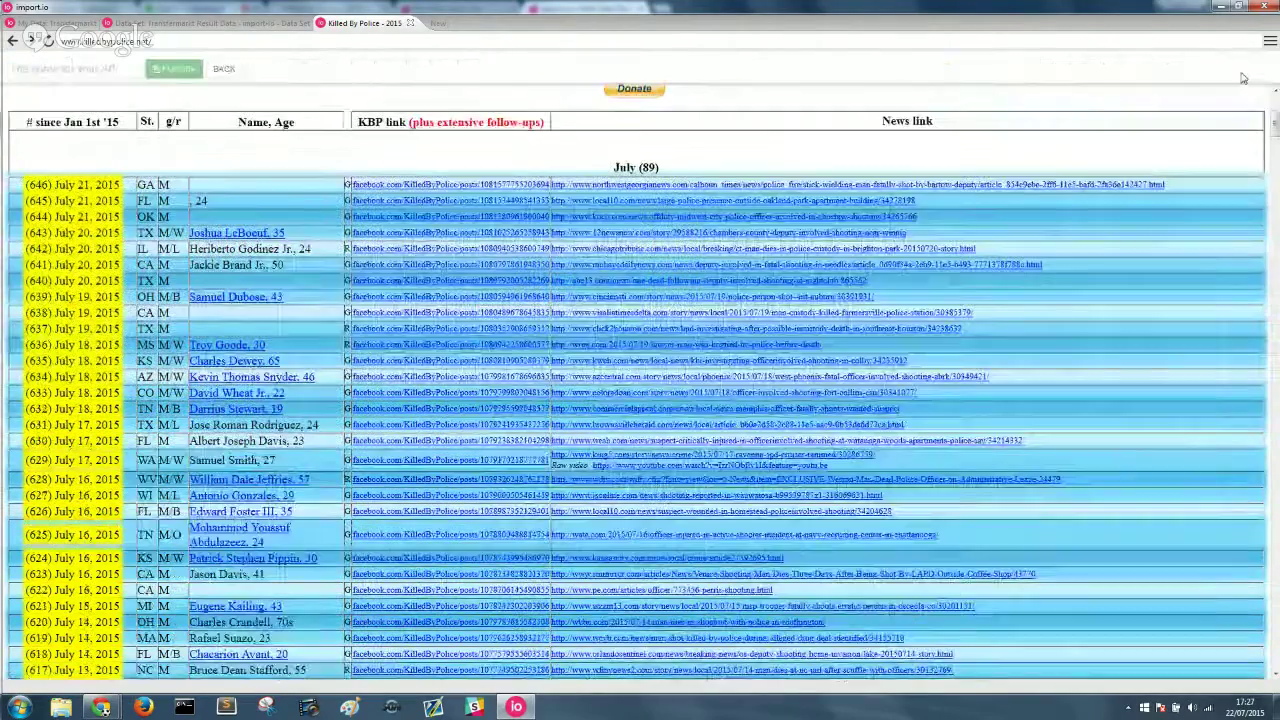
click(106, 66)
text(Ki)
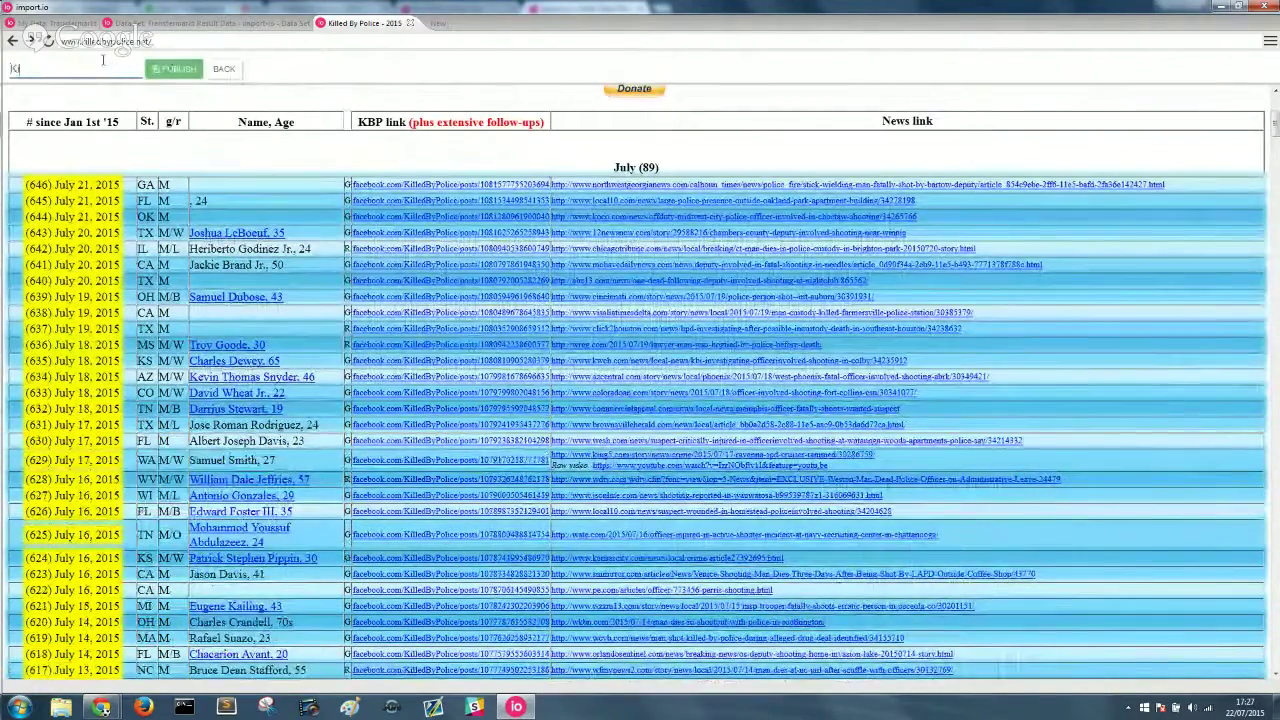
text(lled by police)
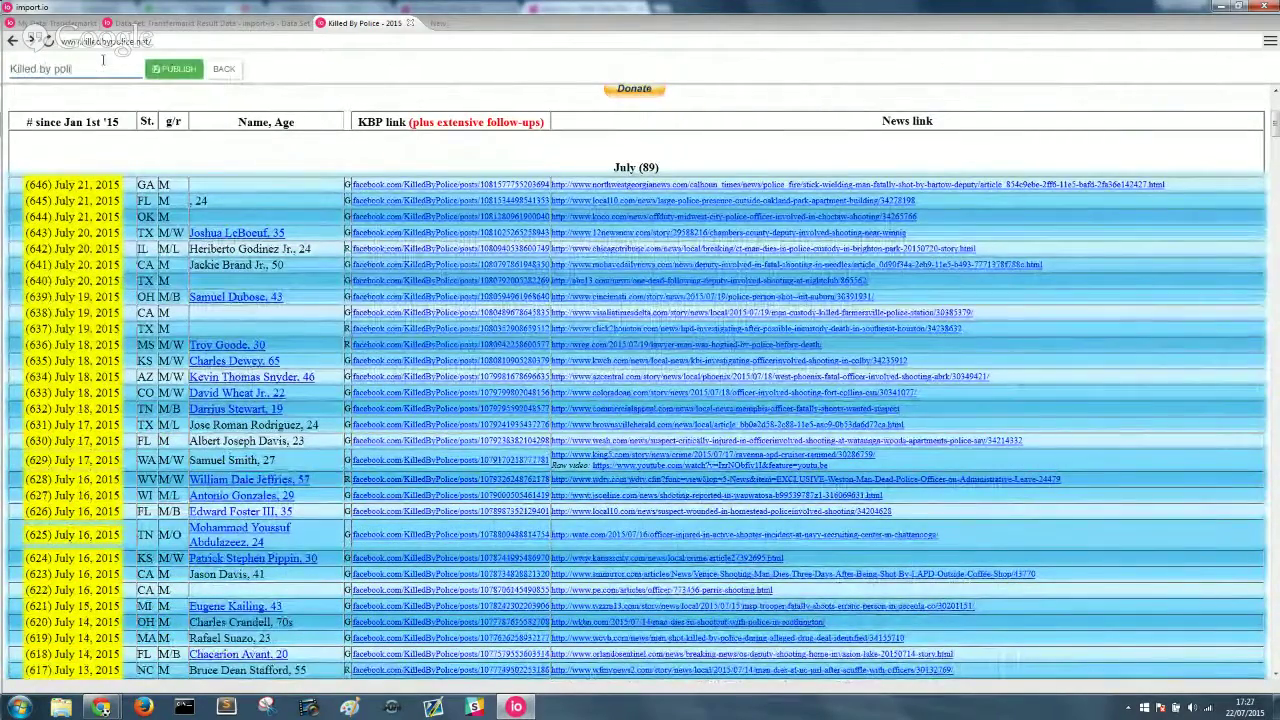
click(164, 69)
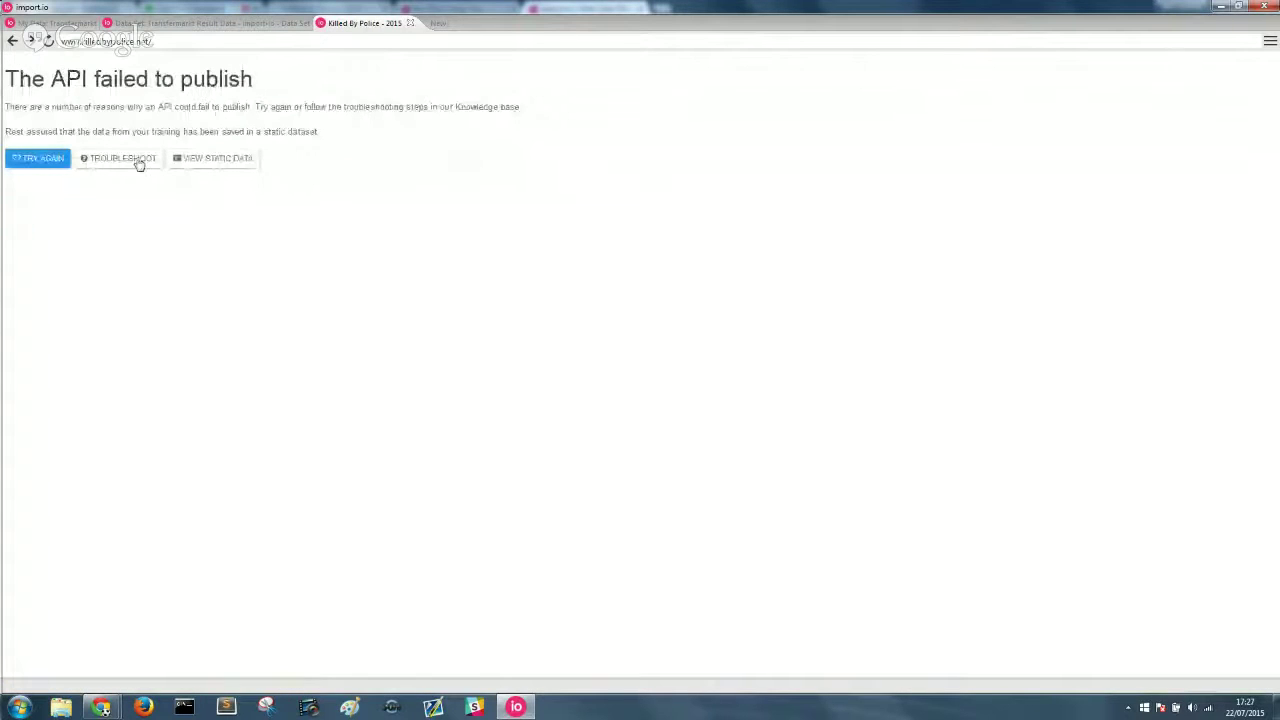
View the extractor's saved static data, open its data set, and look through the State, Gender and race, and Date rows
click(186, 158)
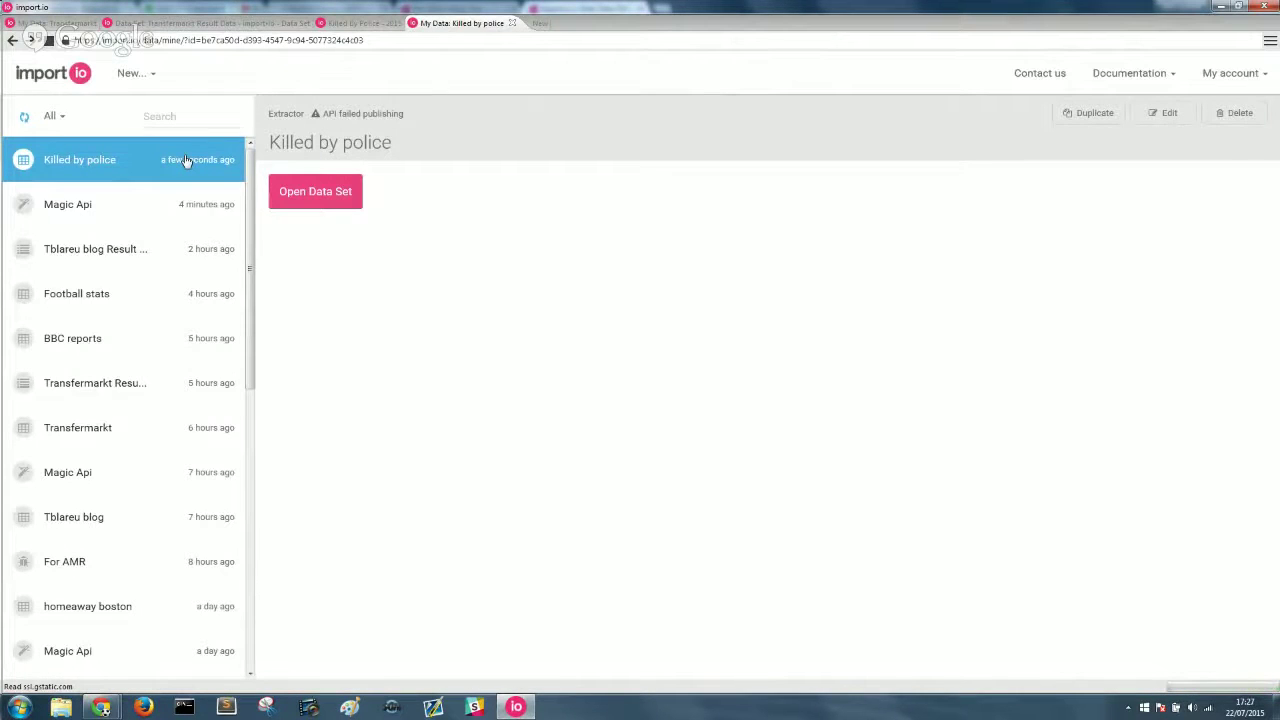
click(288, 200)
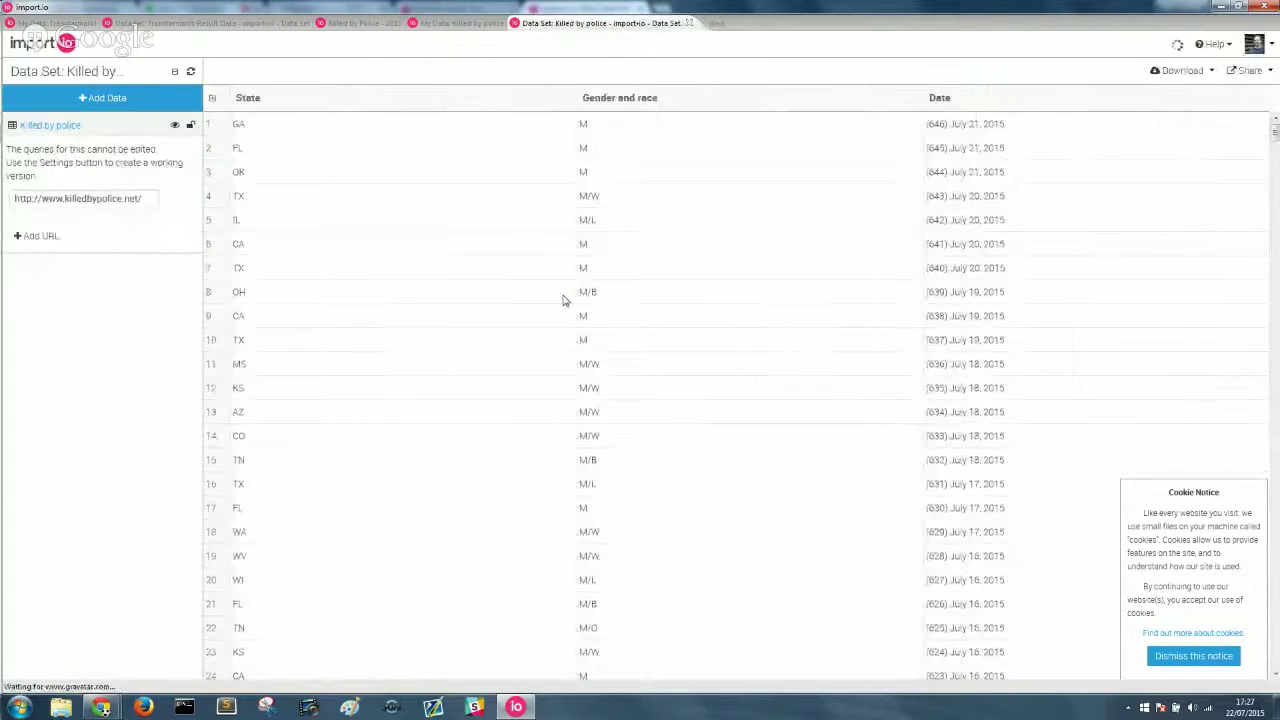
scroll(563, 300, down, 4)
scroll(563, 300, down, 4)
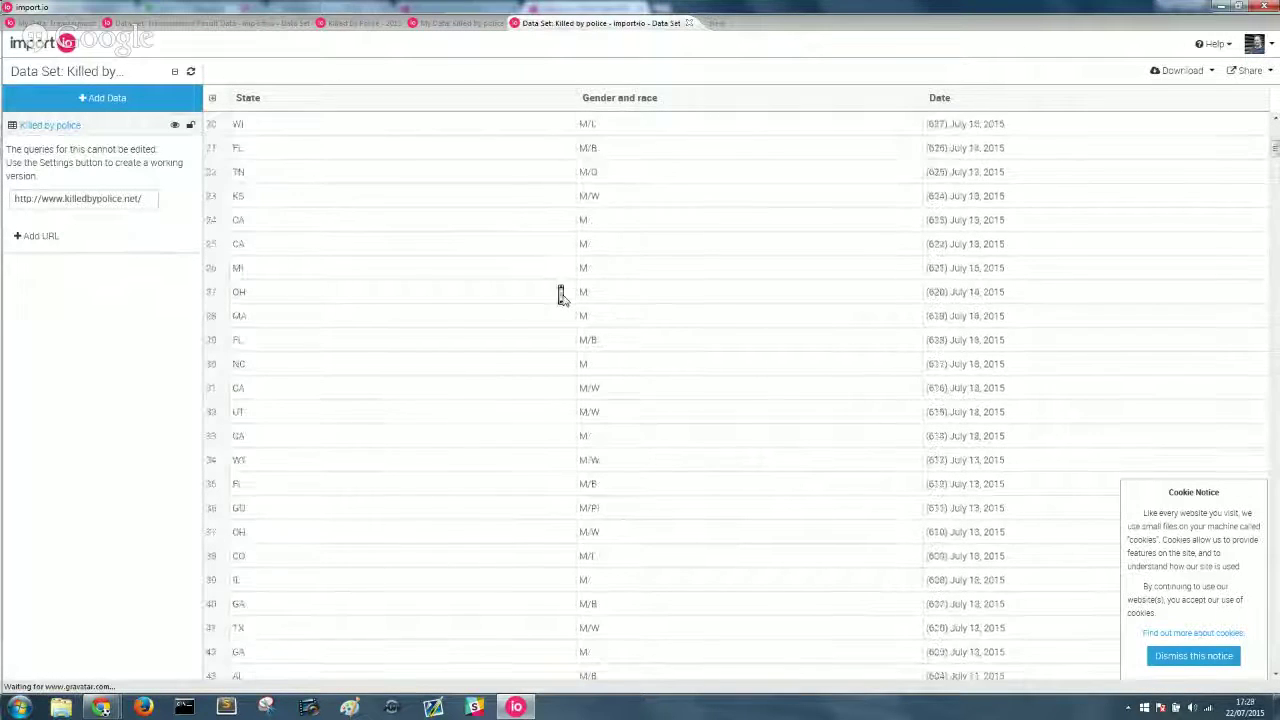
Show the data set's download formats and sharing options, and go back to its first rows
click(1195, 72)
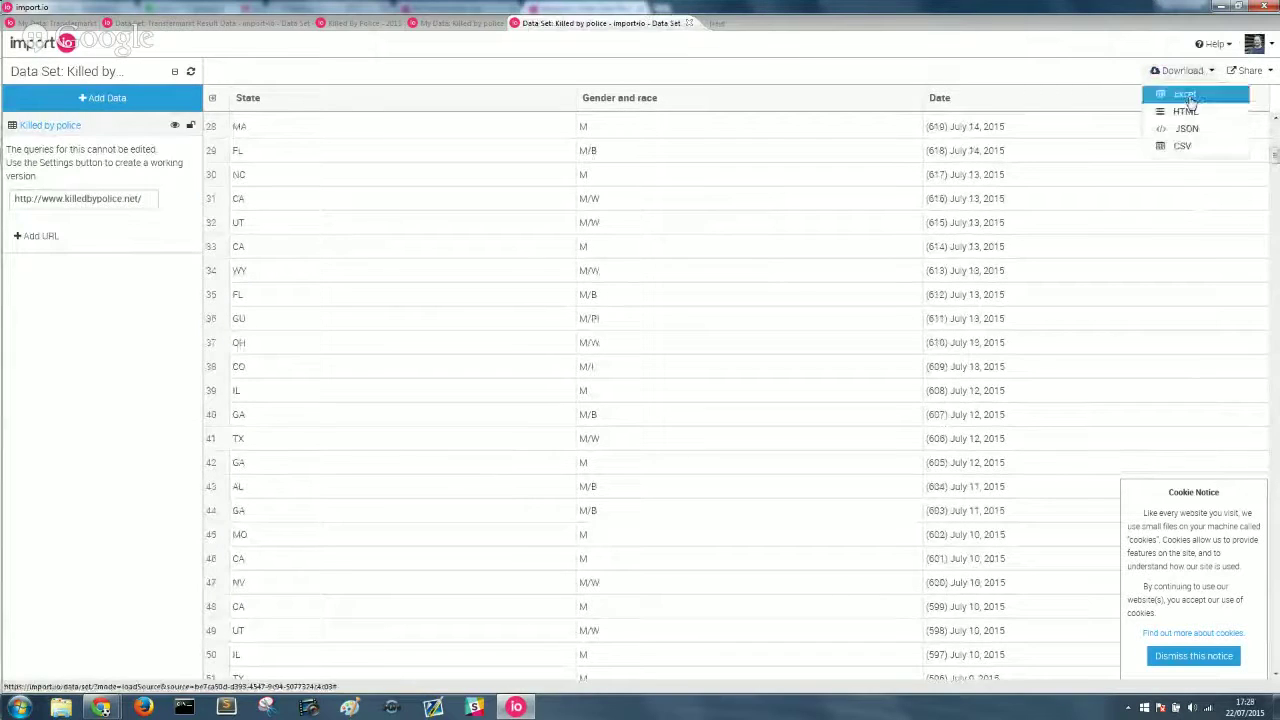
click(1194, 146)
click(1250, 71)
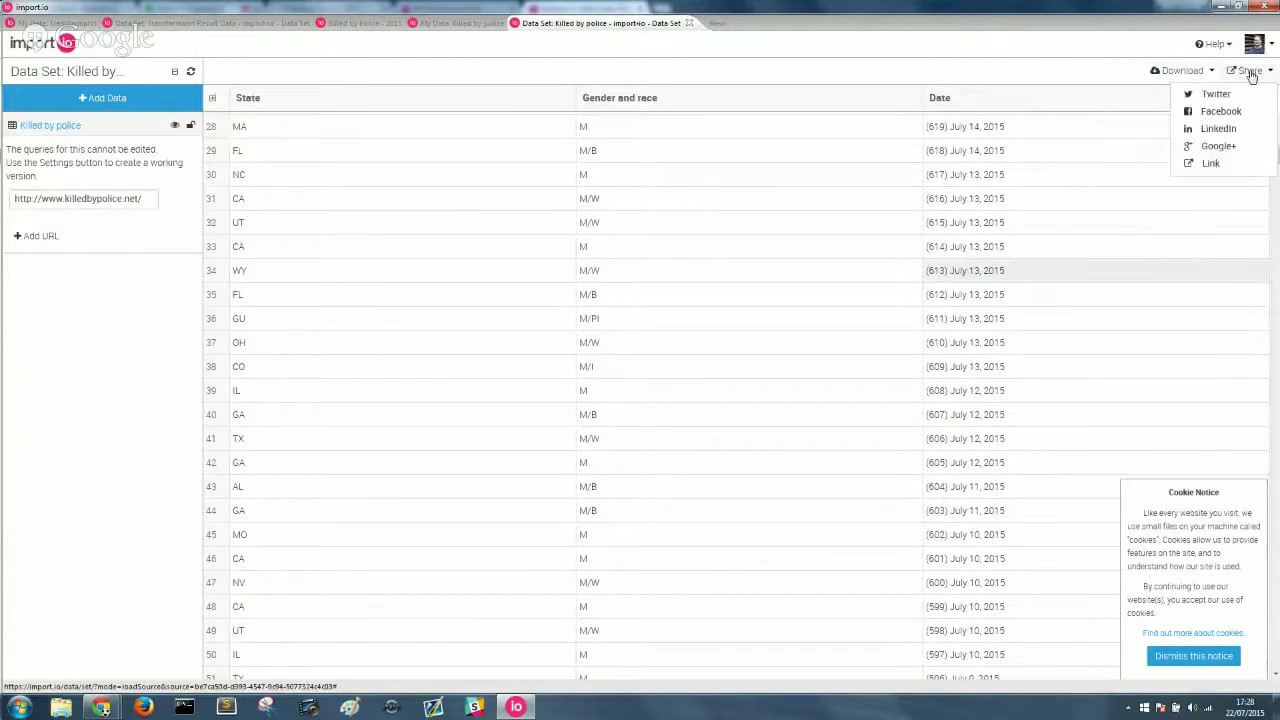
click(812, 248)
scroll(812, 250, up, 6)
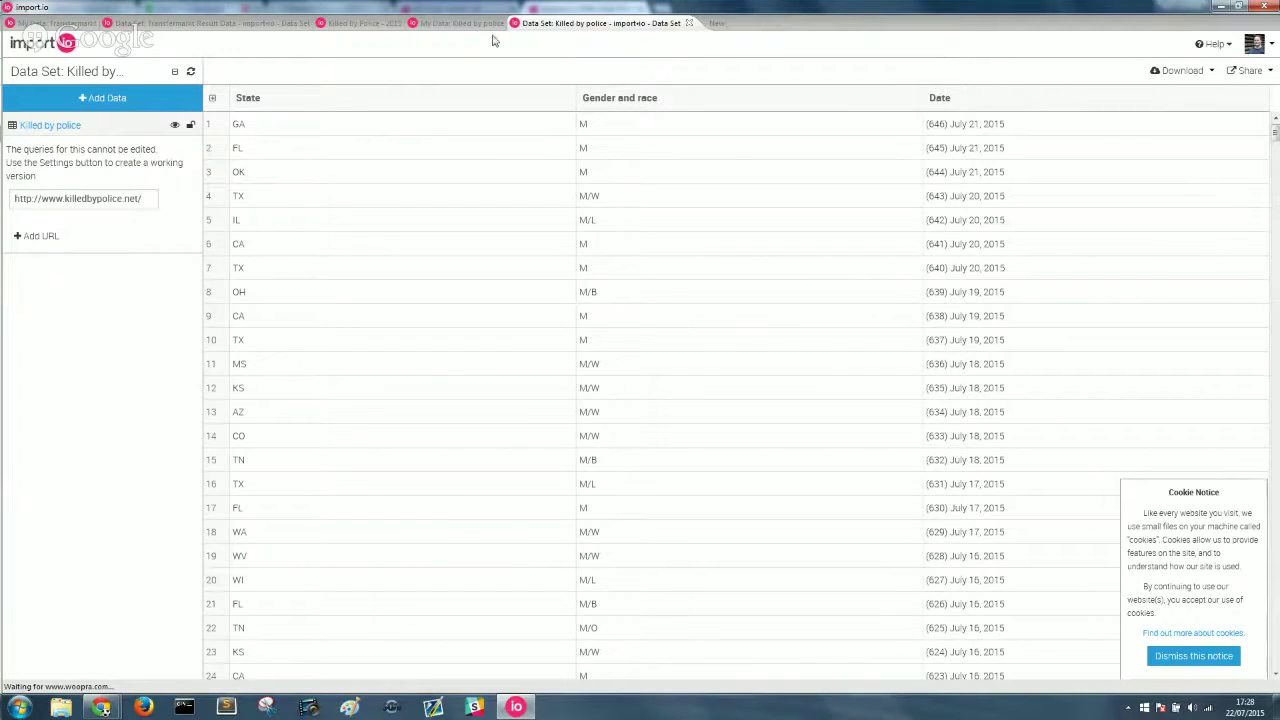
Go to My Data, open the Magic Api source, show the available extraction tools, and look through its result table
click(460, 26)
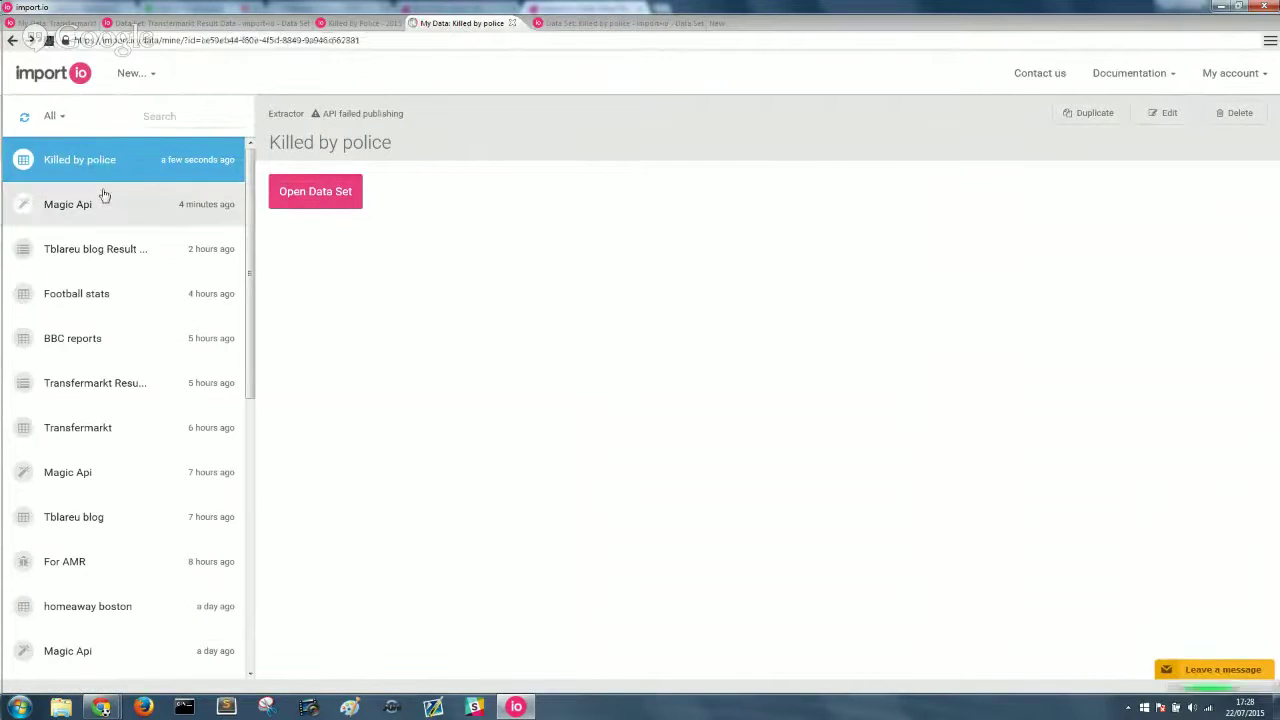
click(106, 199)
click(150, 75)
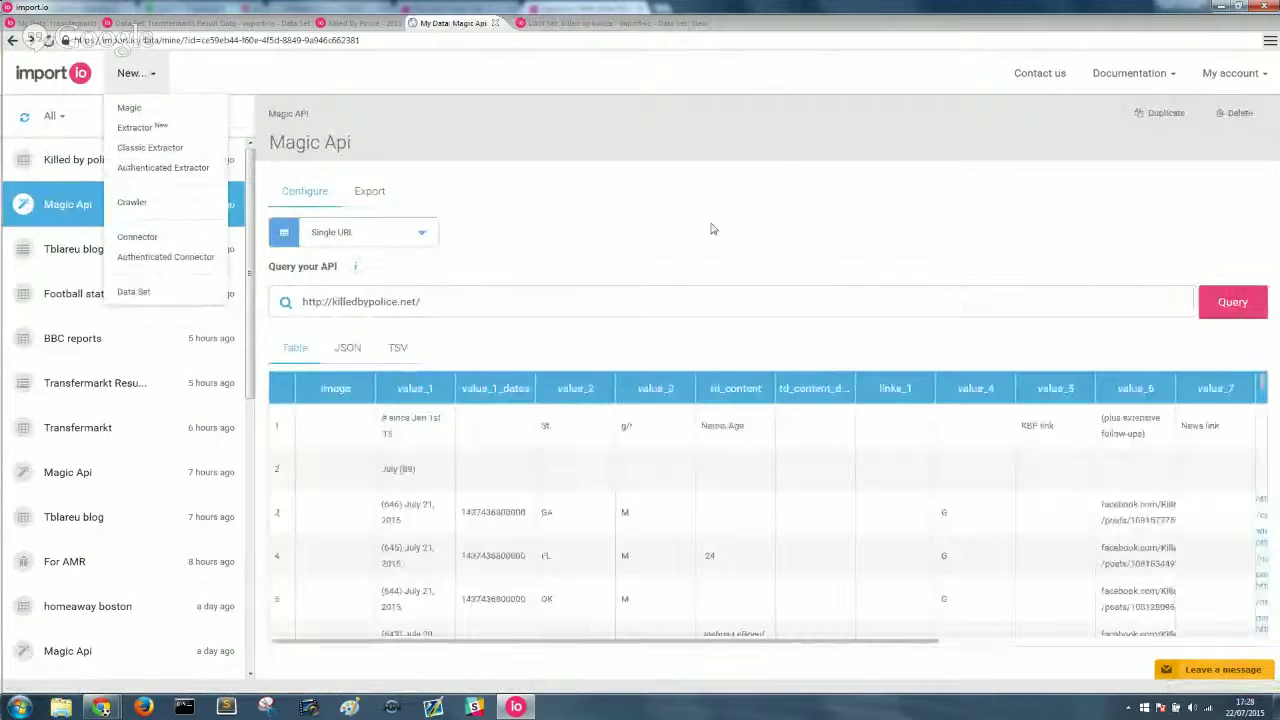
click(712, 229)
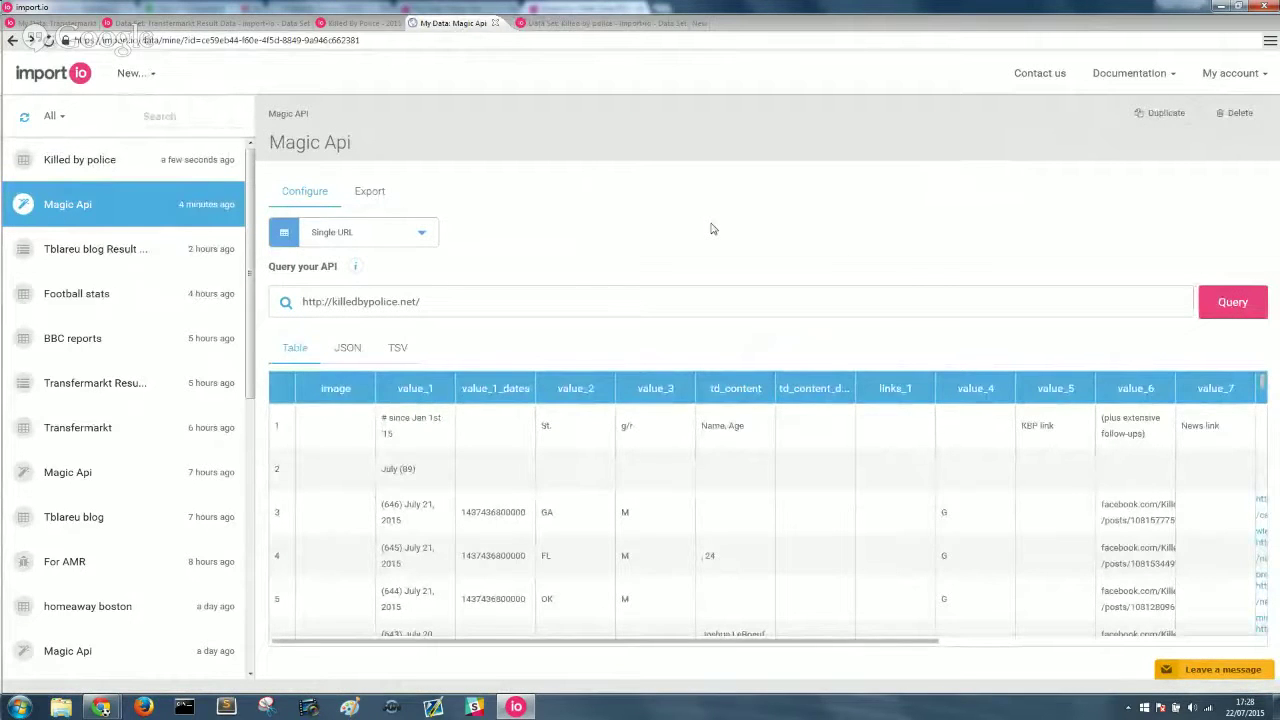
scroll(766, 456, down, 5)
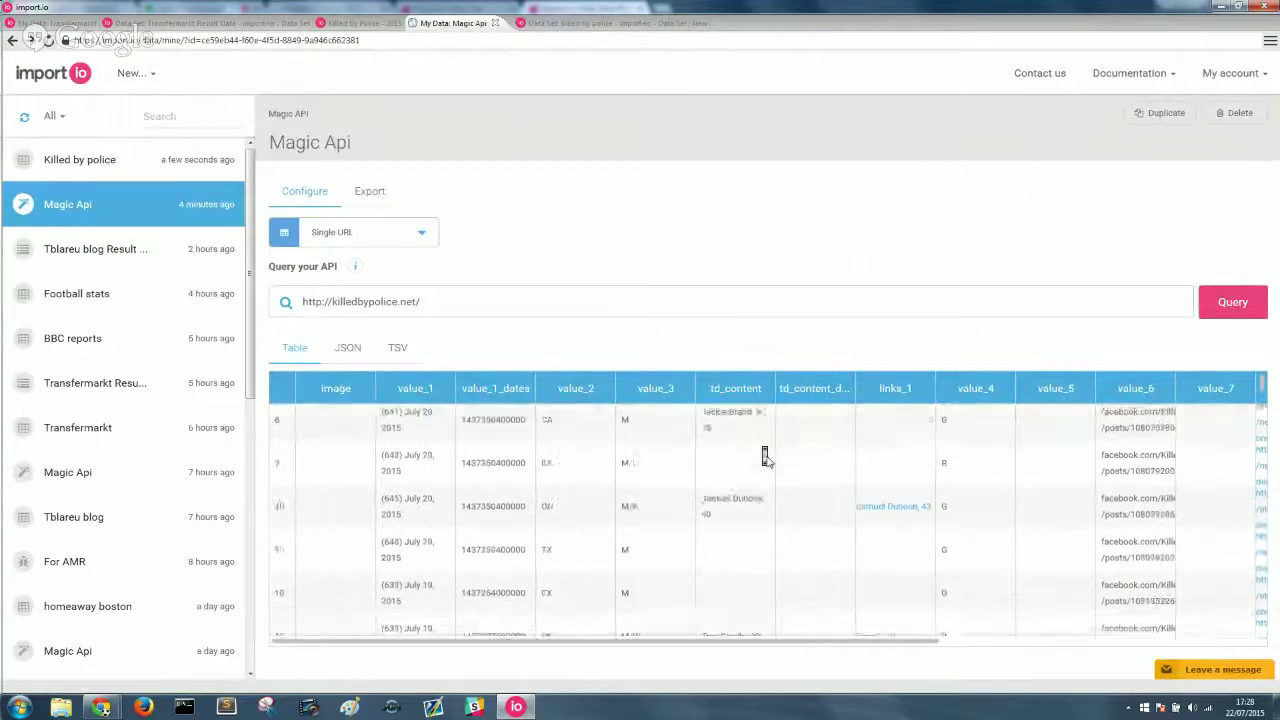
scroll(766, 456, up, 5)
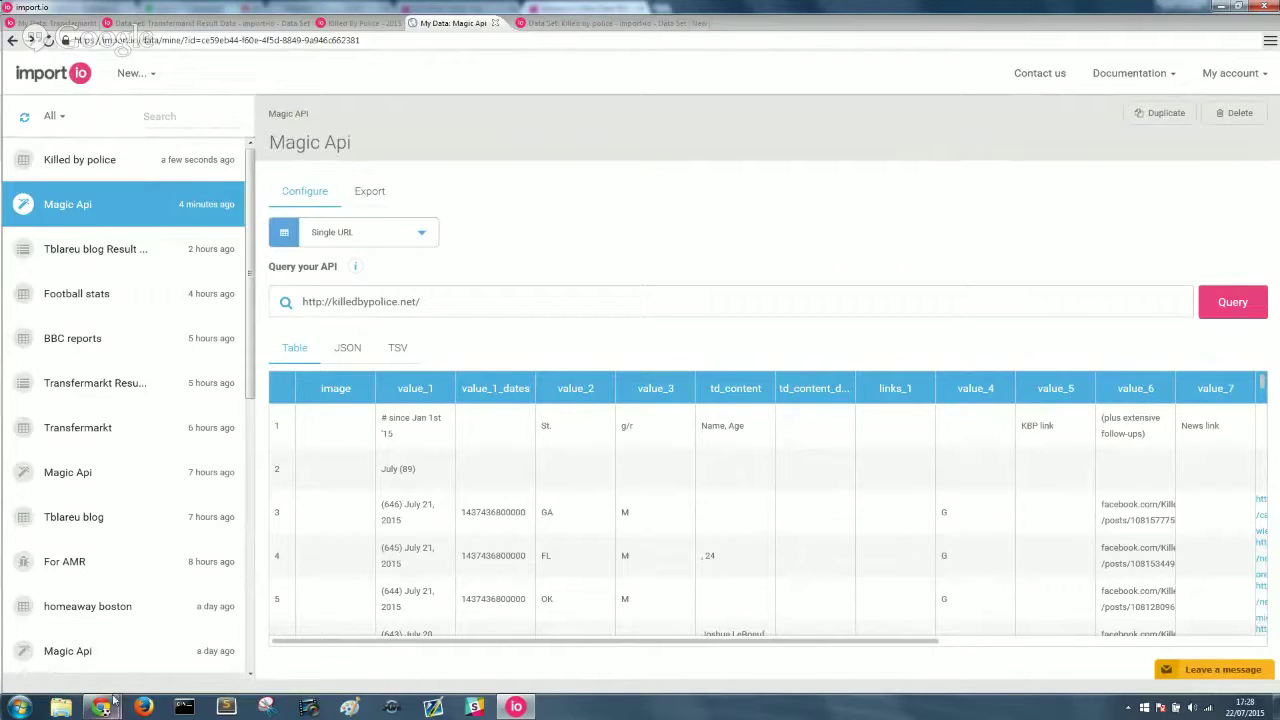
Switch to the Google+ Hangouts page in Chrome and stop the screen share
mouse_move(105, 708)
click(88, 630)
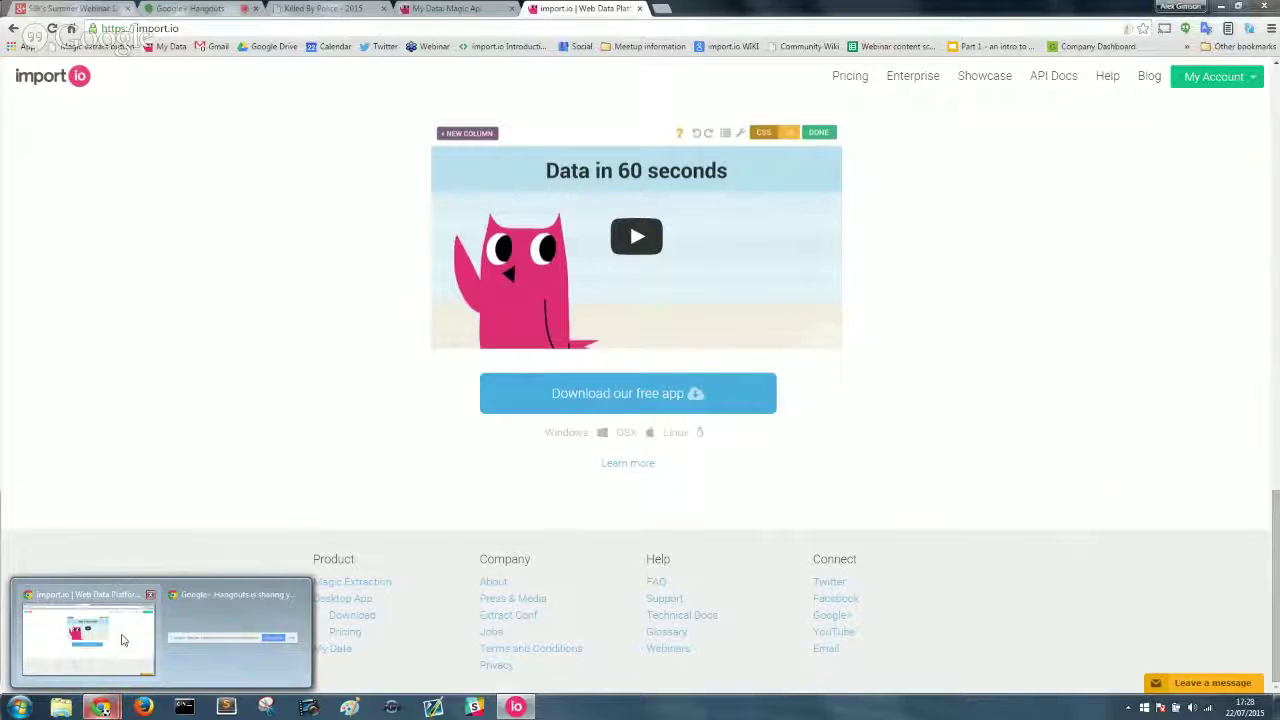
click(218, 12)
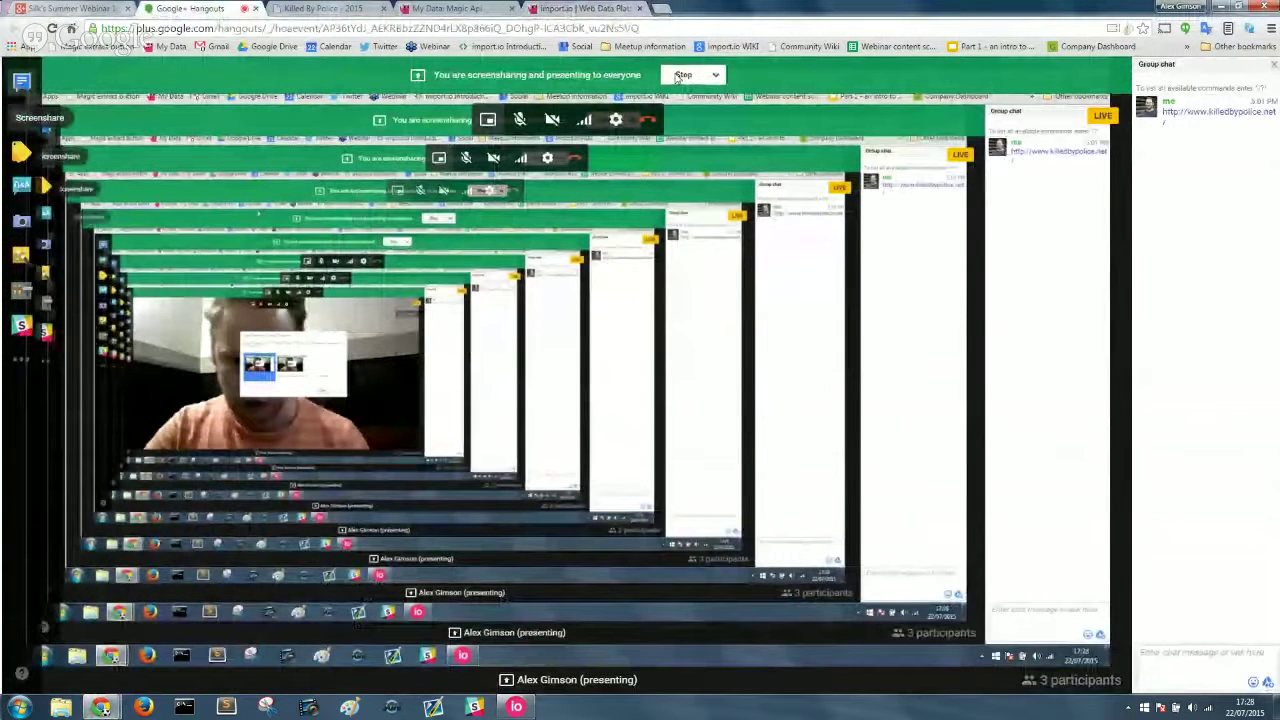
click(680, 76)
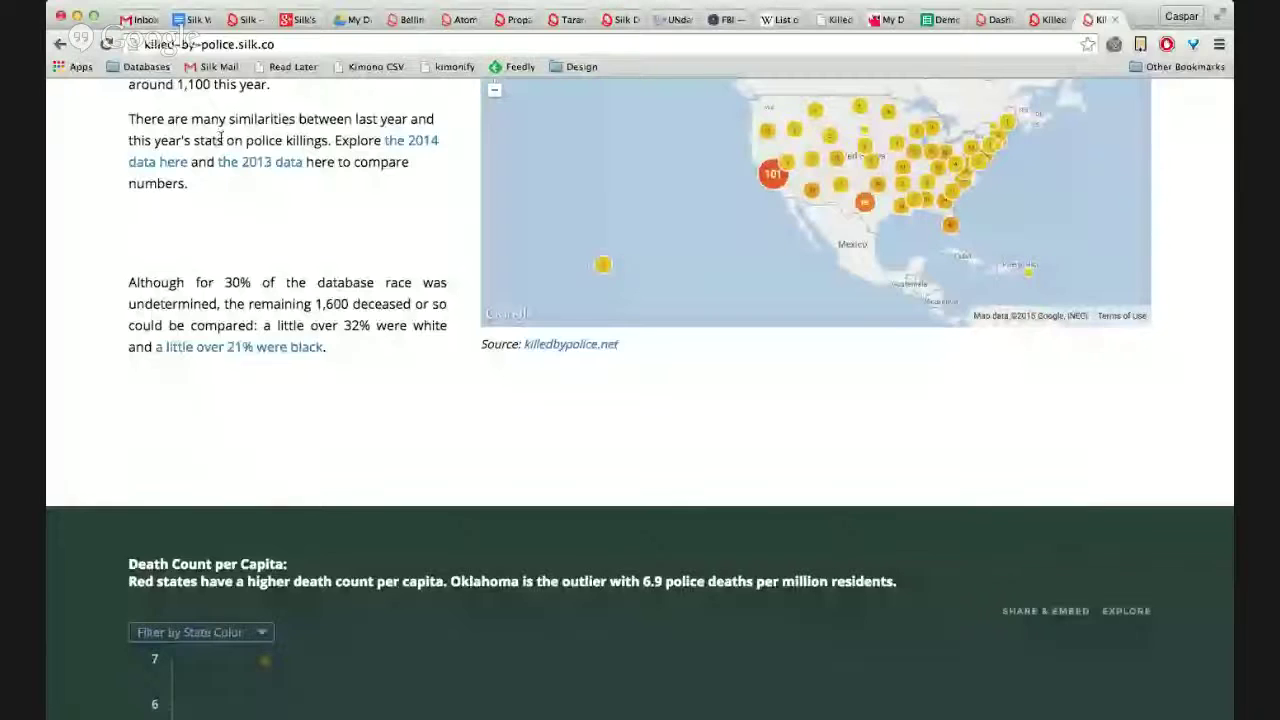
Show the Silk homepage, open the Demo - Killed By Police spreadsheet, and examine its State, City, Gender and Age columns
click(243, 20)
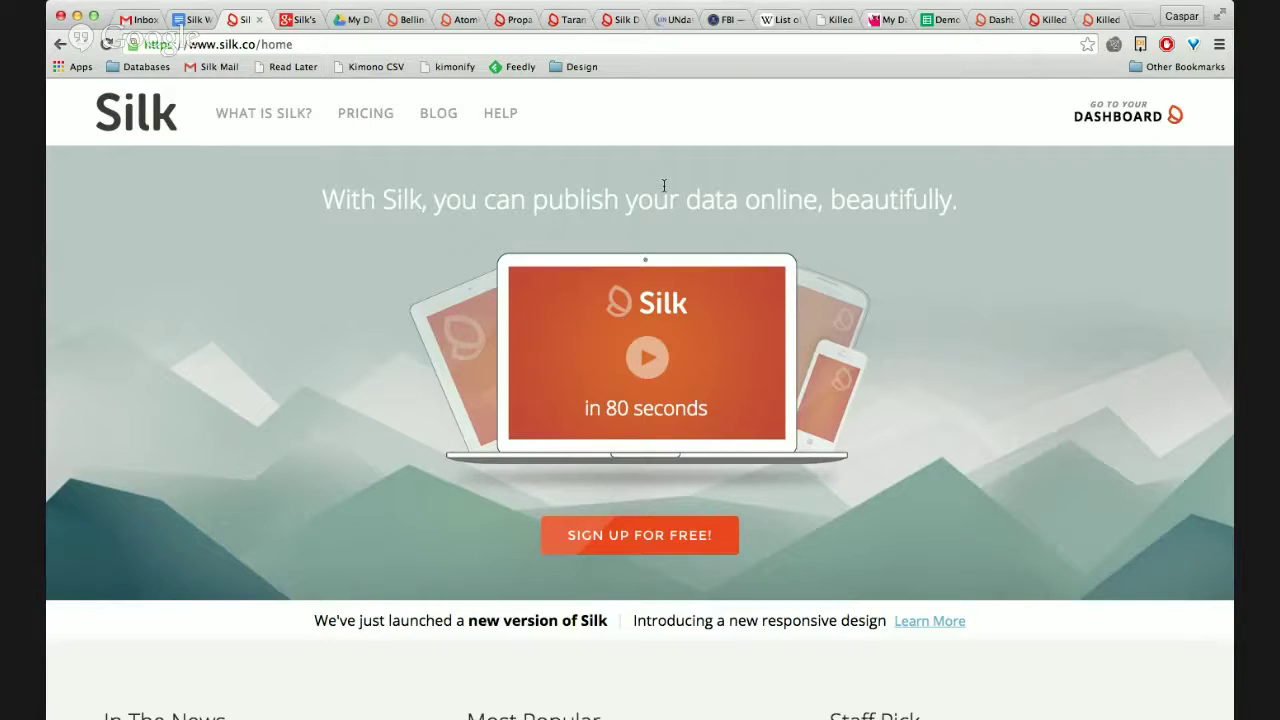
click(940, 20)
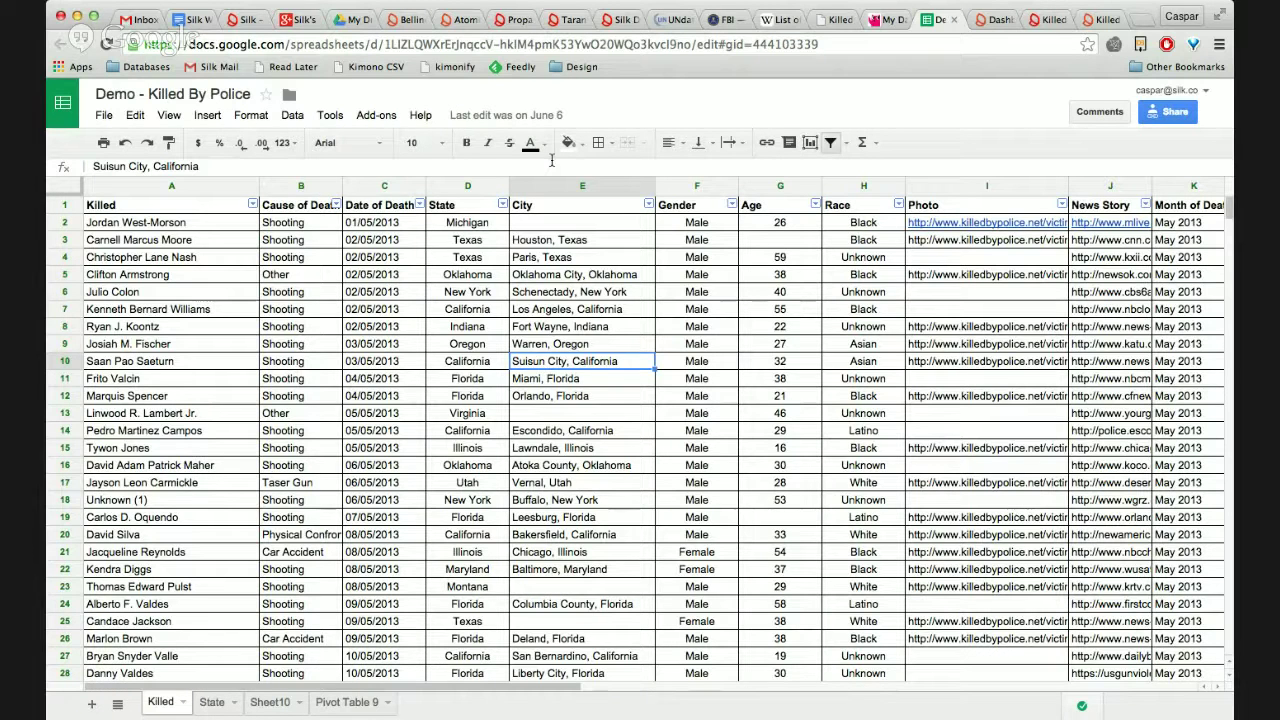
click(530, 313)
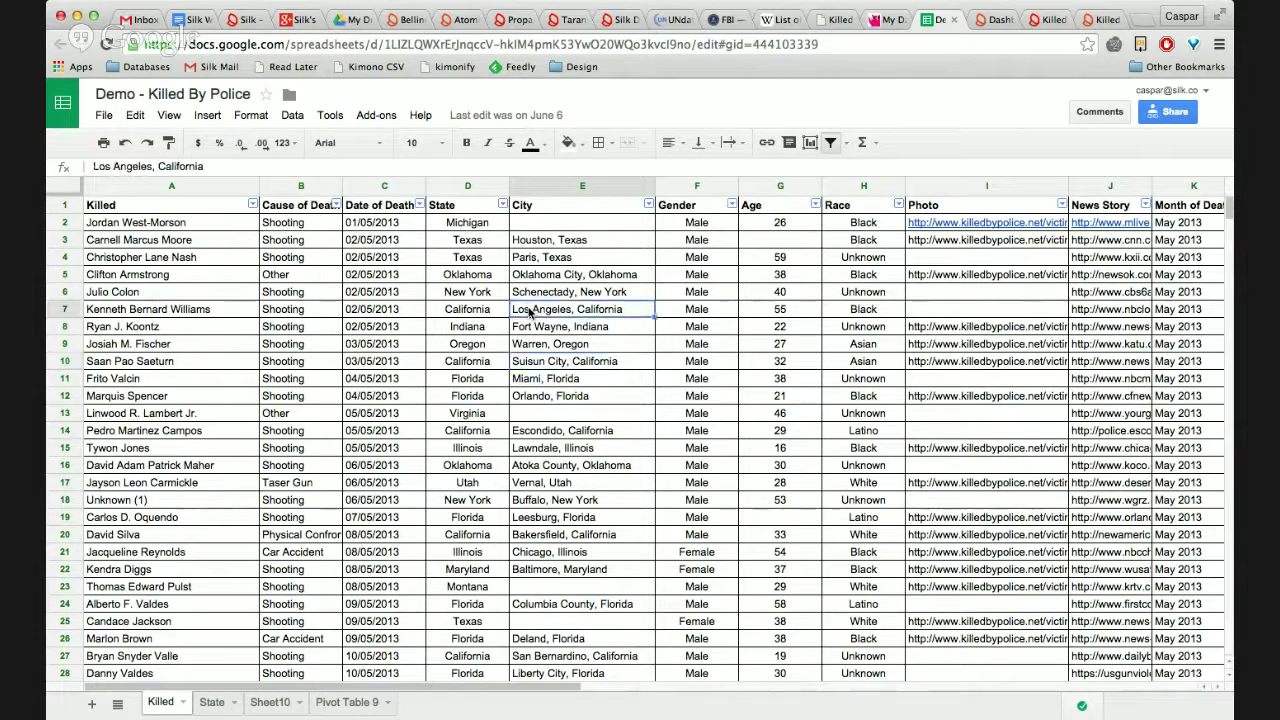
click(431, 284)
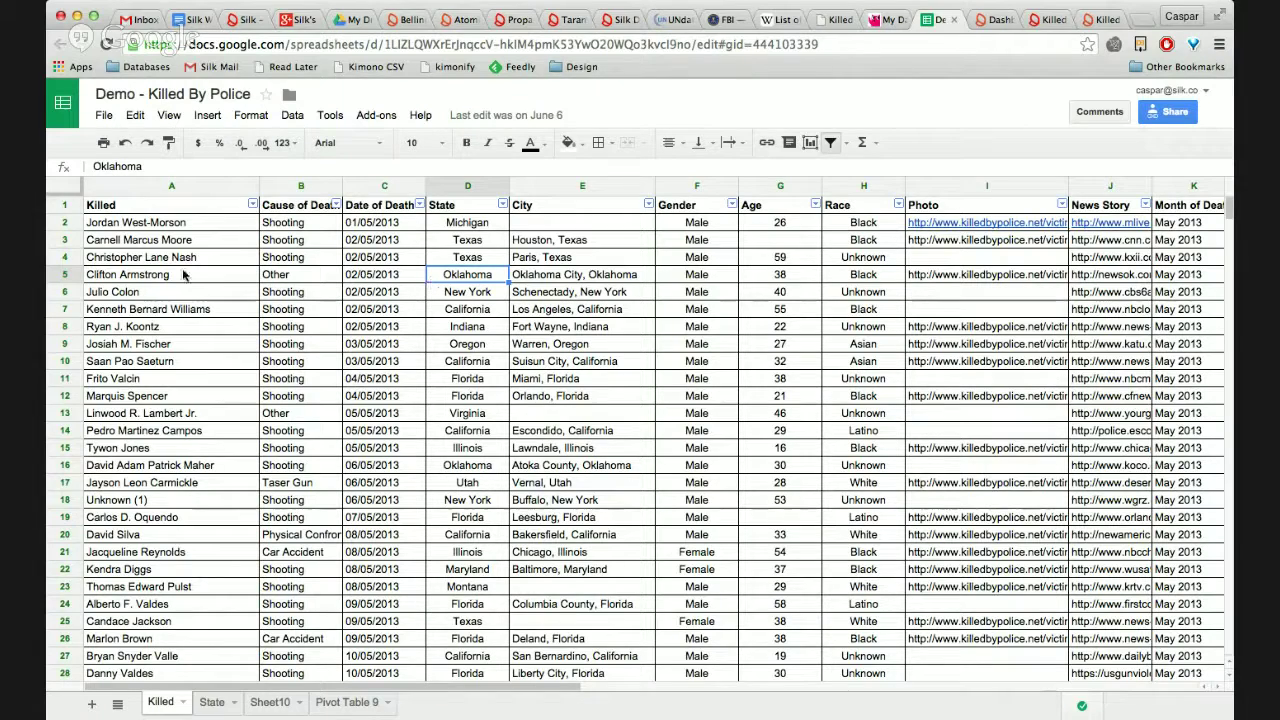
click(556, 299)
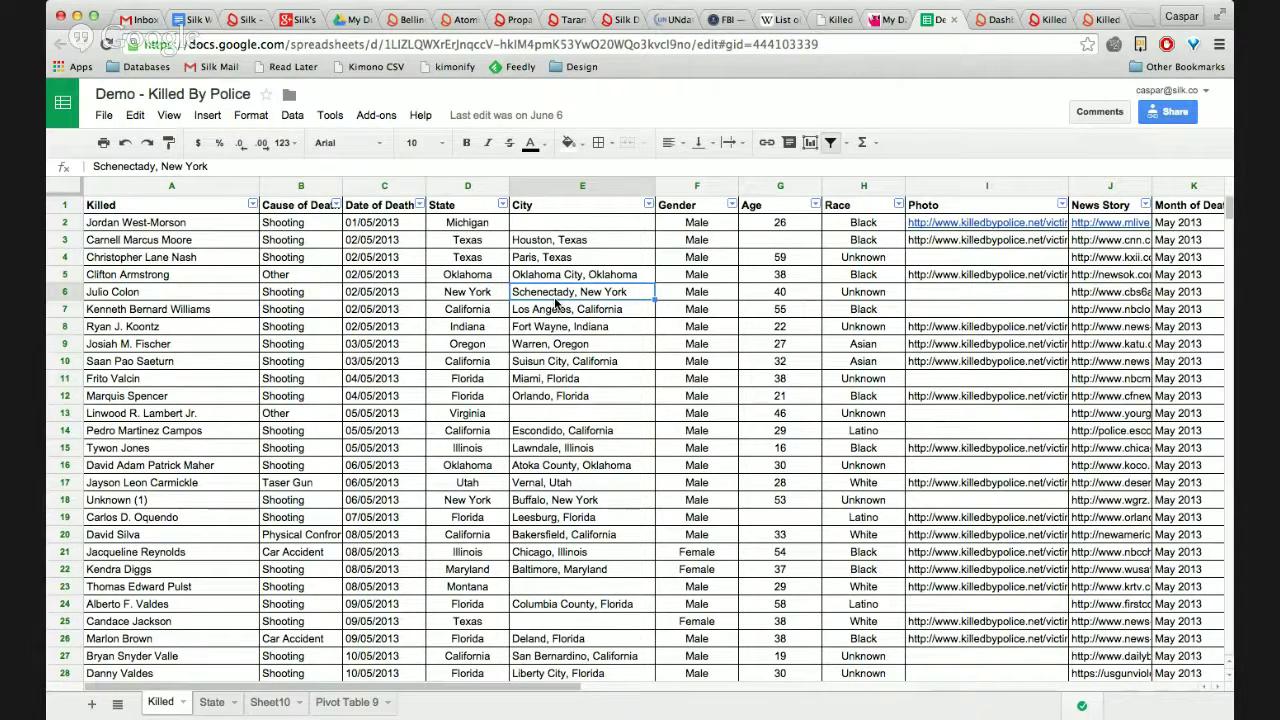
click(663, 290)
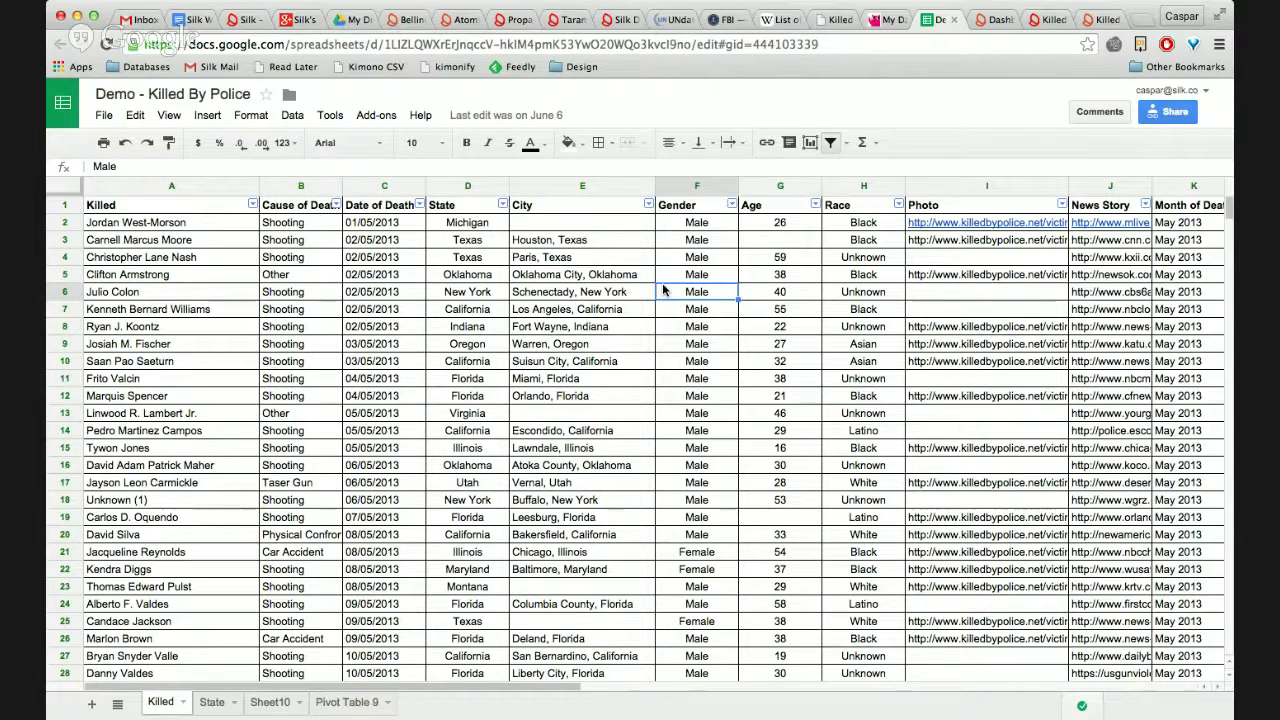
click(757, 291)
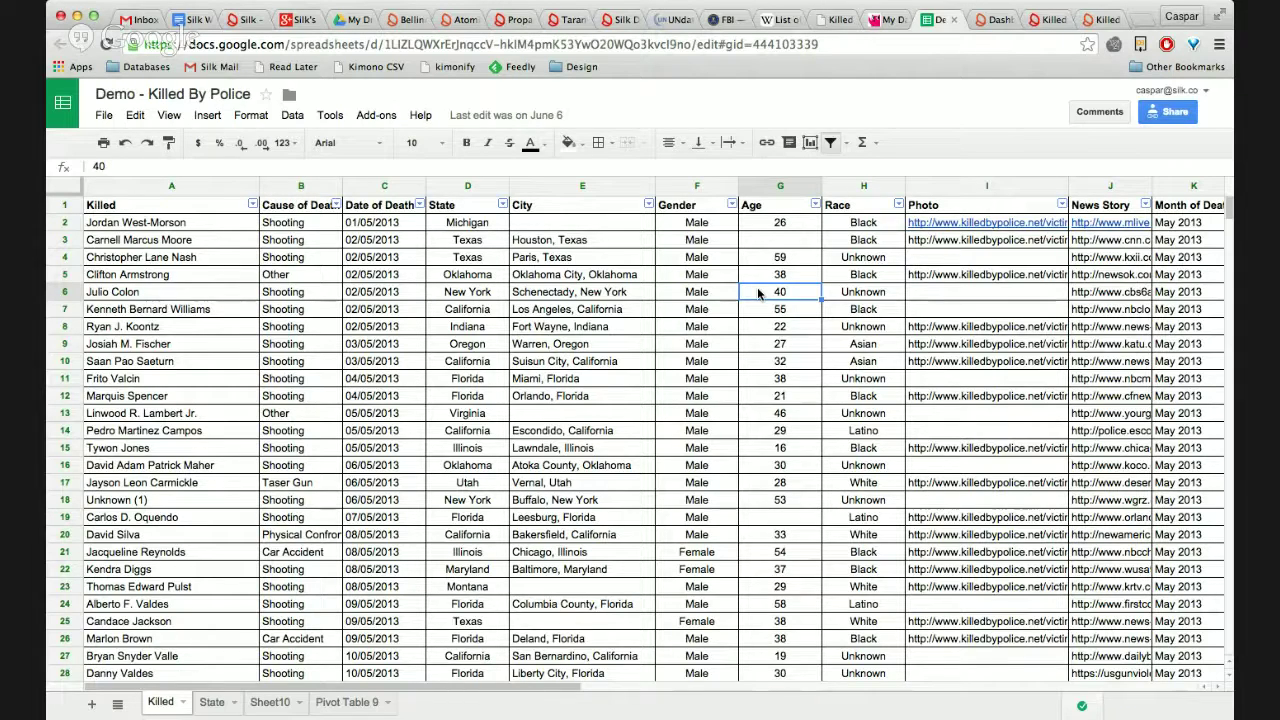
click(612, 379)
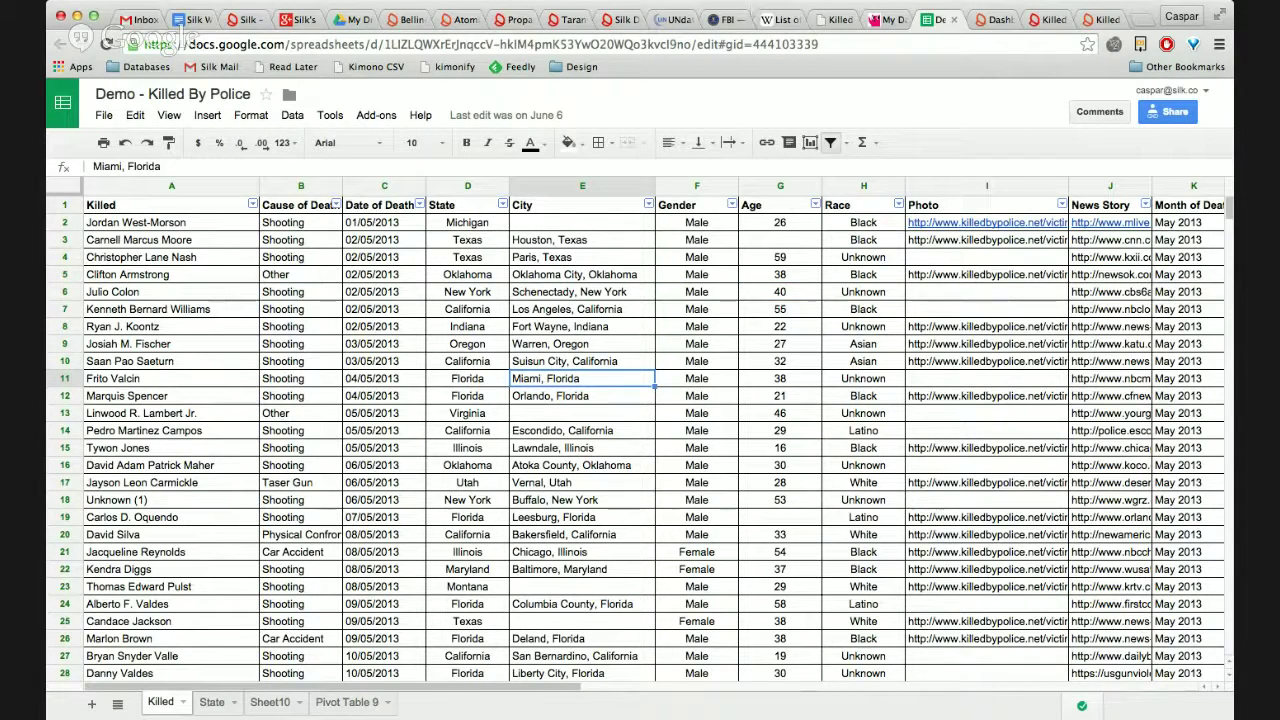
Open the Killed By Police Demo Silk and review its page from the charts up to the photo gallery
click(1046, 22)
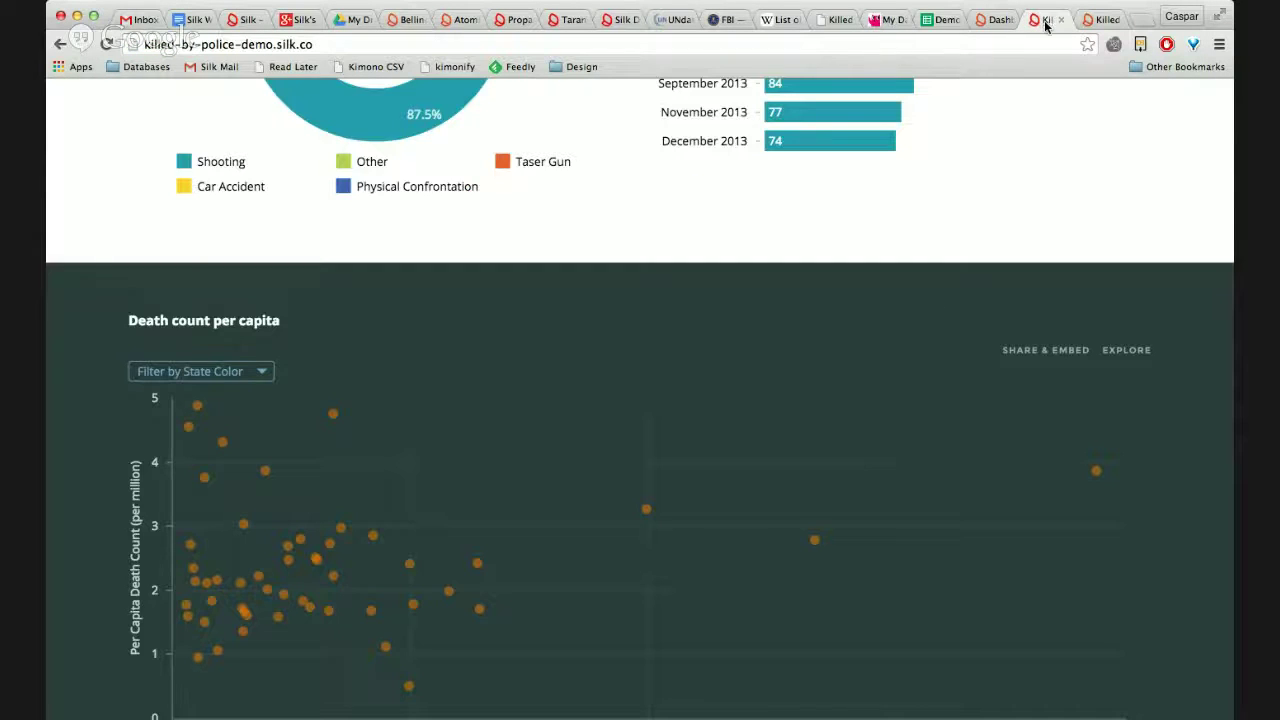
scroll(935, 298, up, 5)
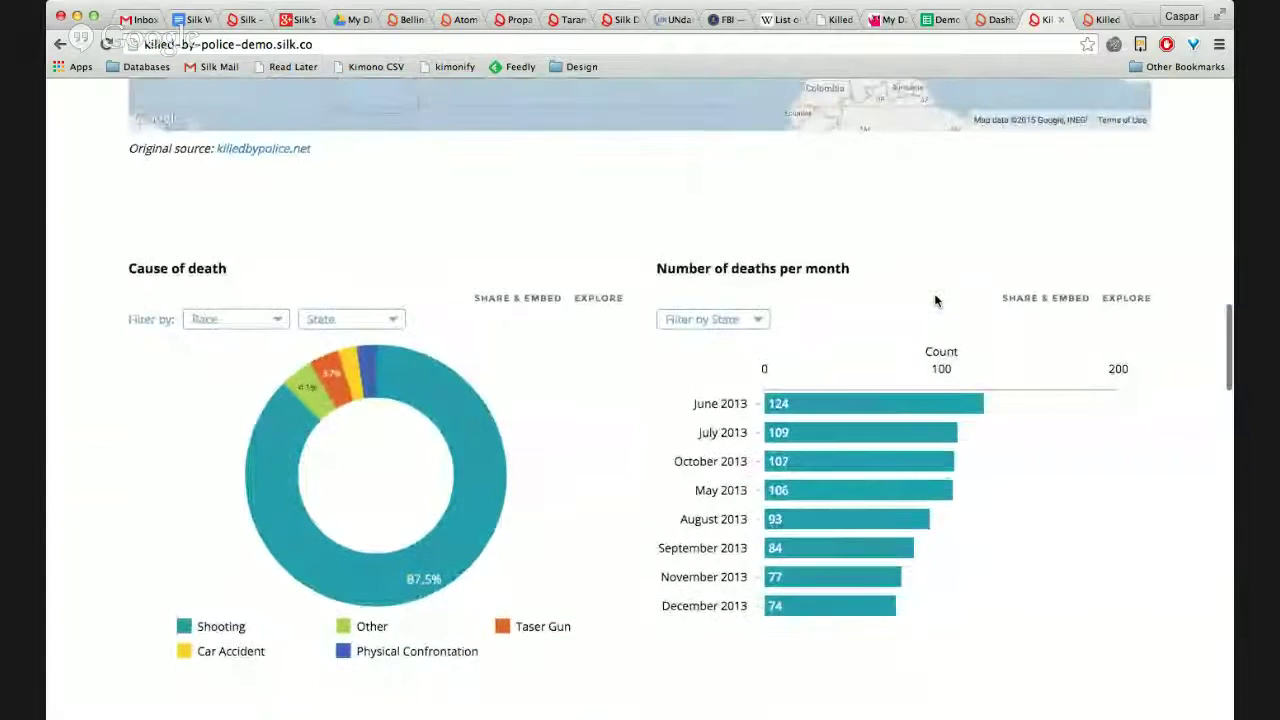
scroll(935, 298, up, 5)
scroll(935, 298, up, 10)
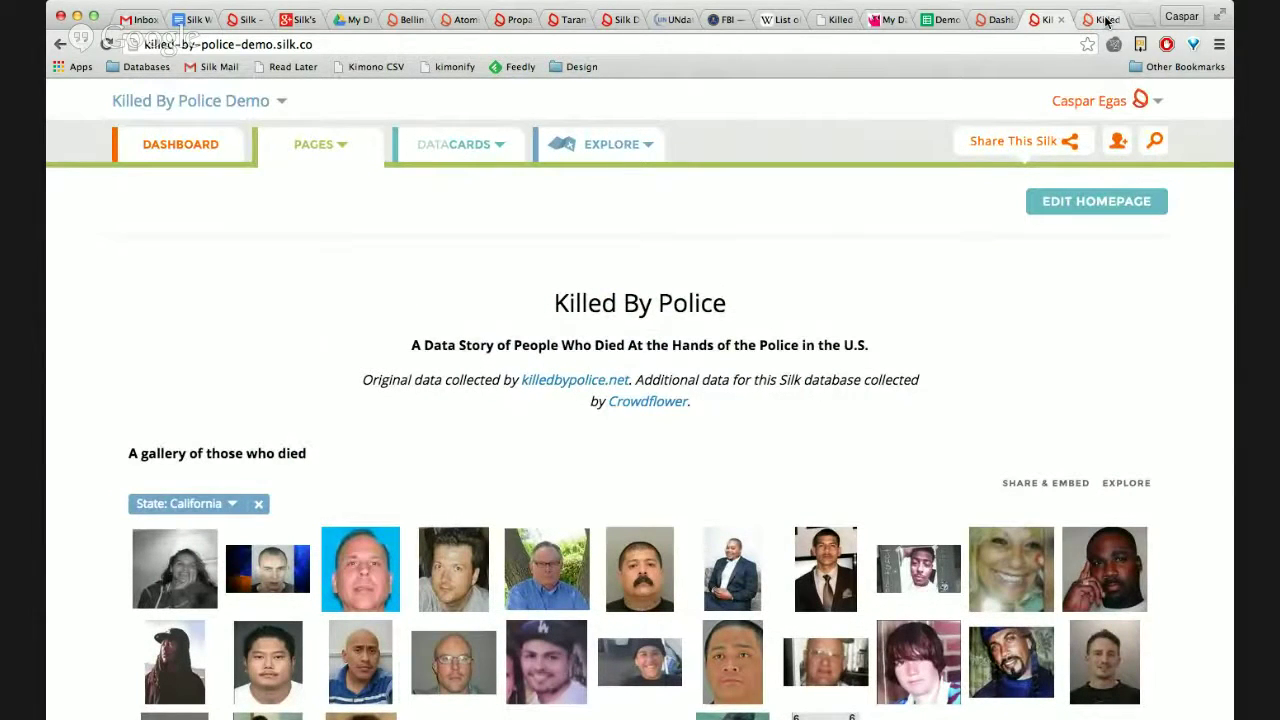
Return to the Demo - Killed By Police spreadsheet and examine its column layout, including the Gender and State values
click(930, 22)
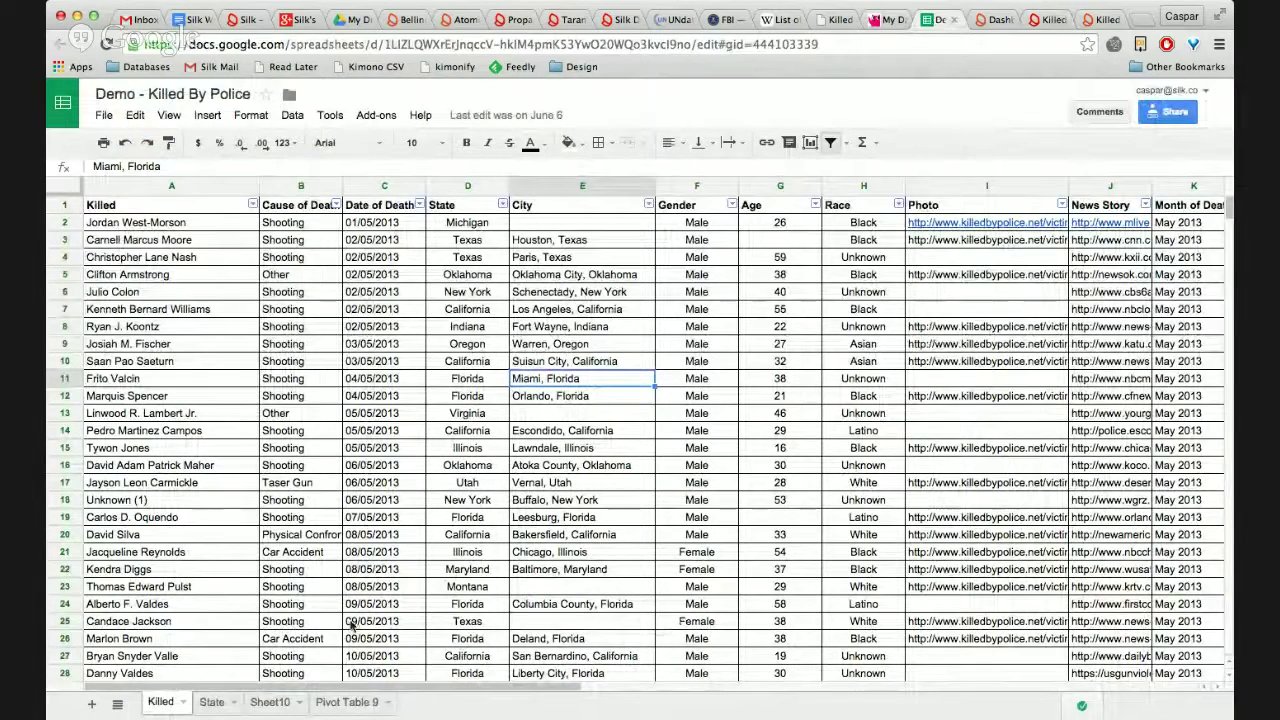
click(704, 276)
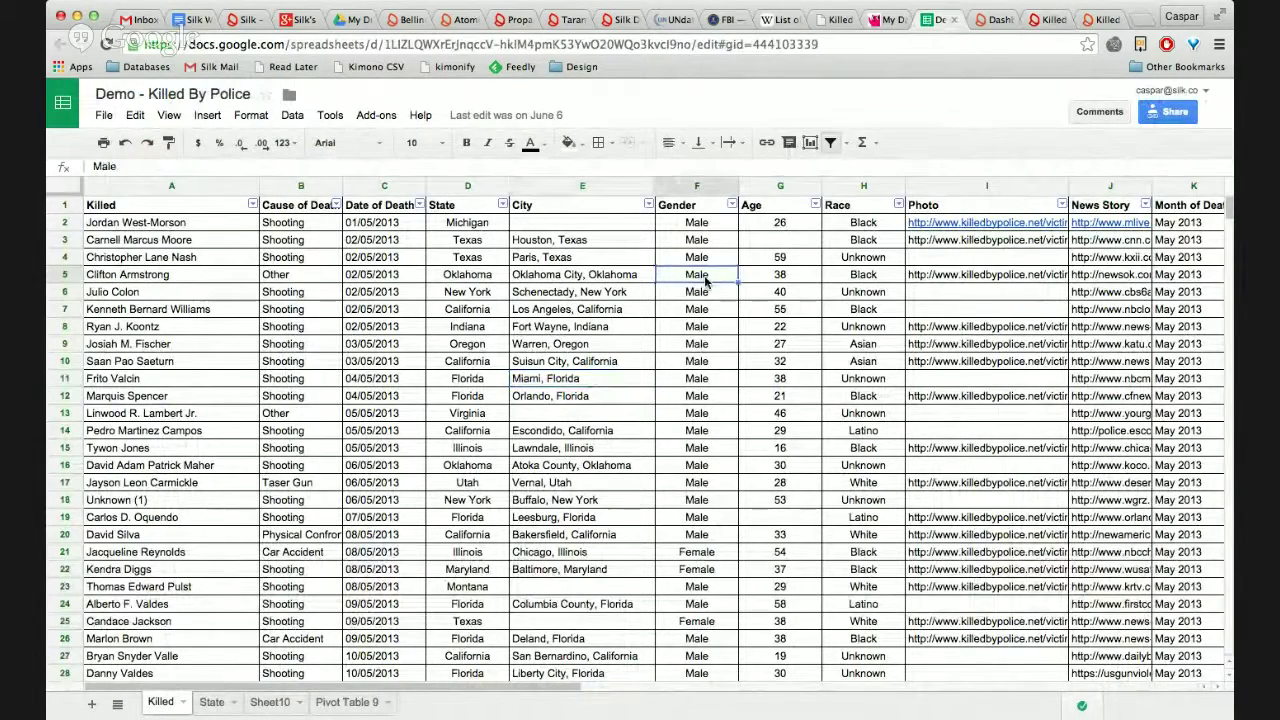
scroll(704, 281, right, 3)
scroll(650, 320, left, 3)
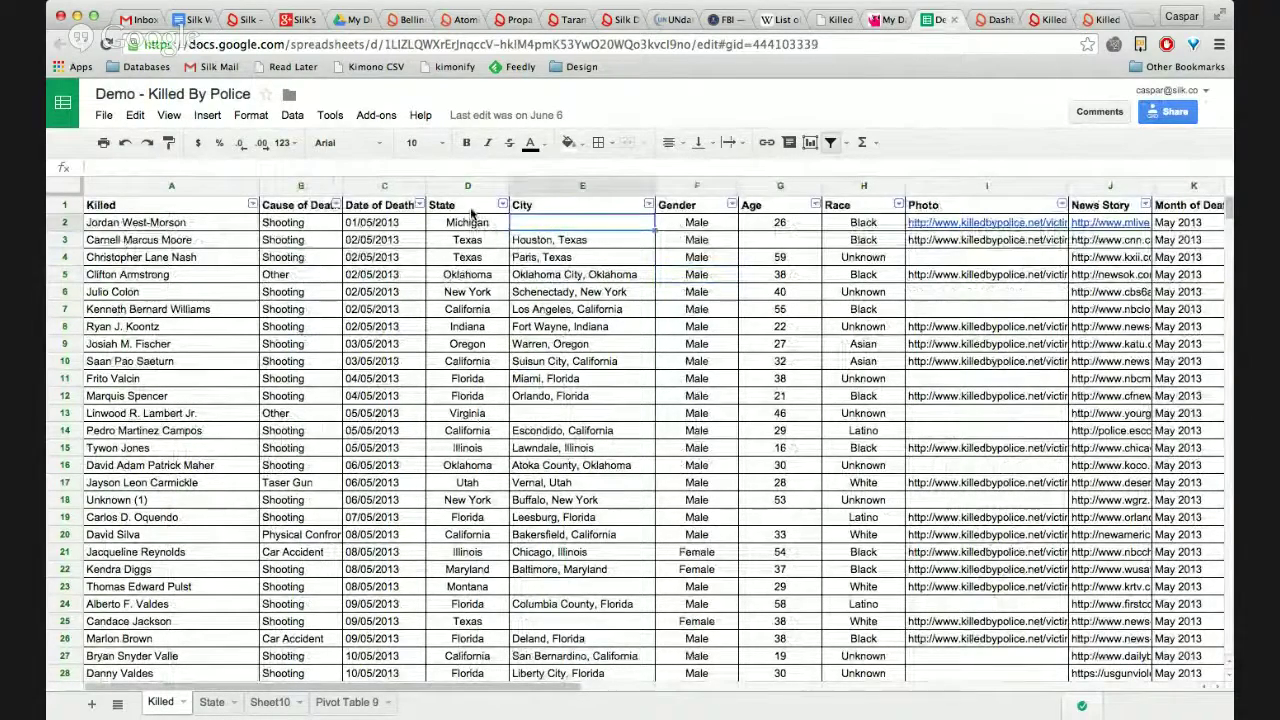
click(470, 208)
click(472, 222)
click(467, 326)
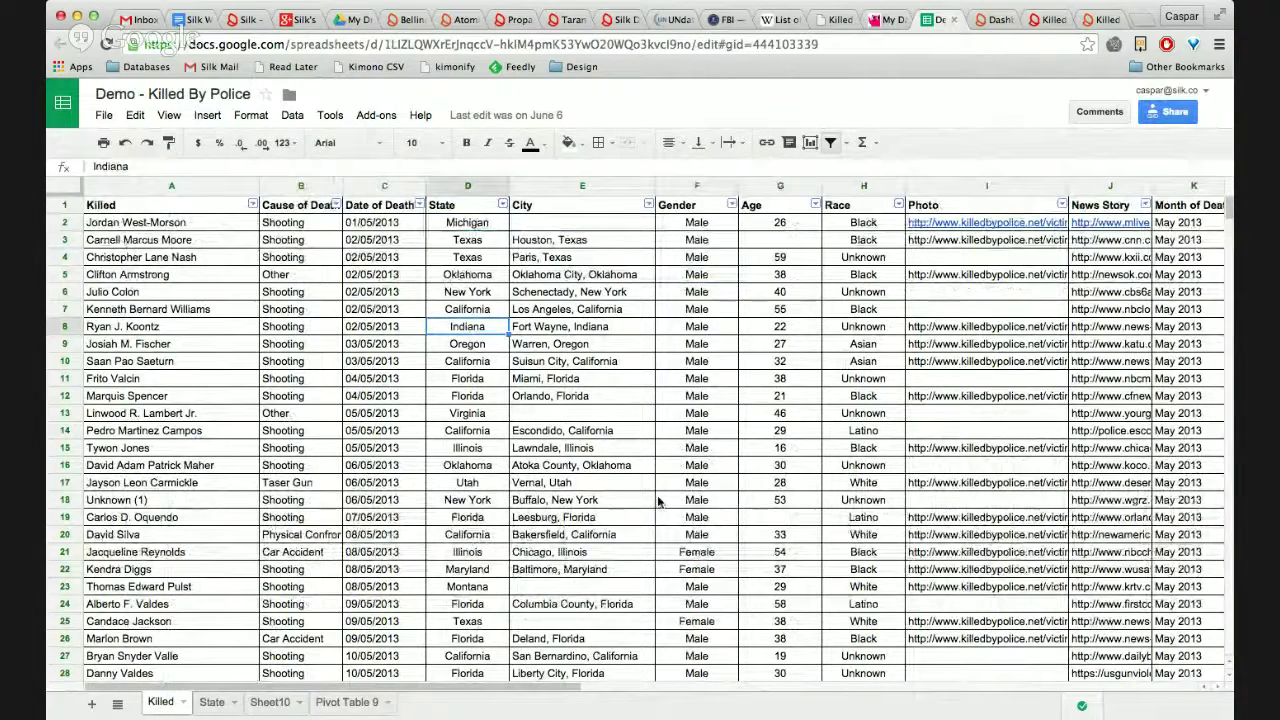
Open the State sheet and examine the Death Count (2013) lookup formula, the State Population column and the Per Capita Death Count formula
click(210, 702)
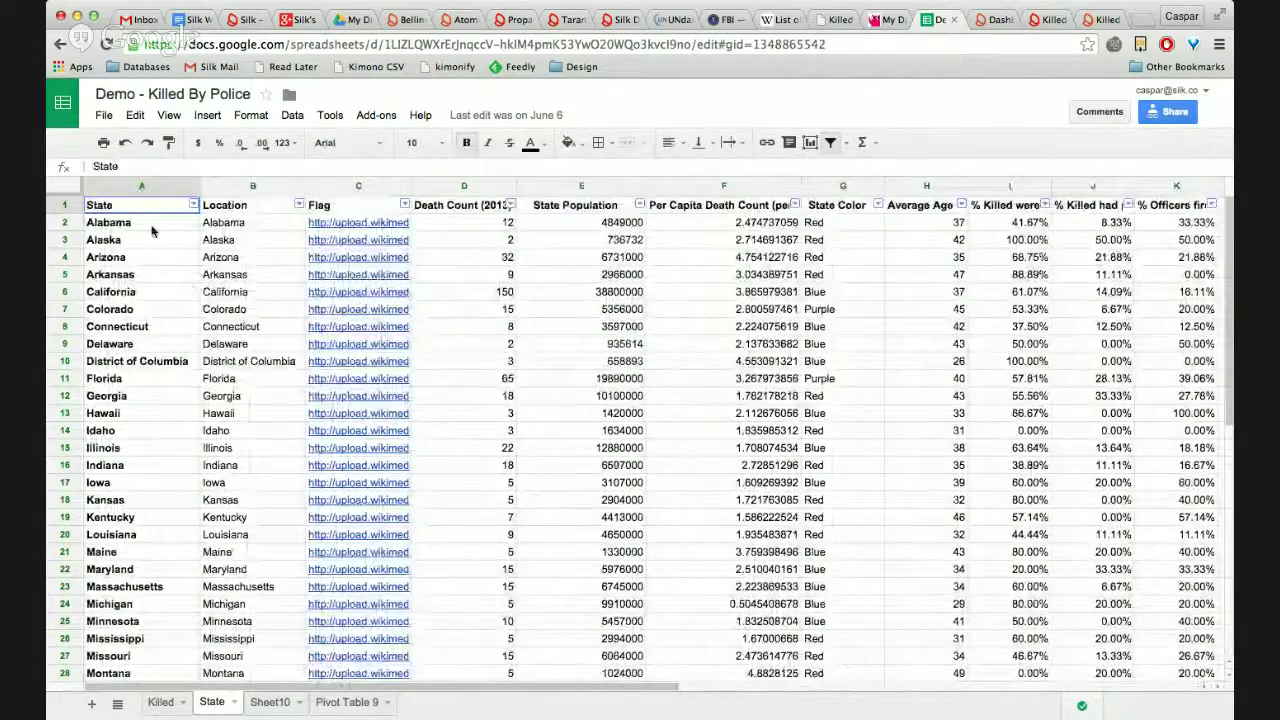
click(156, 224)
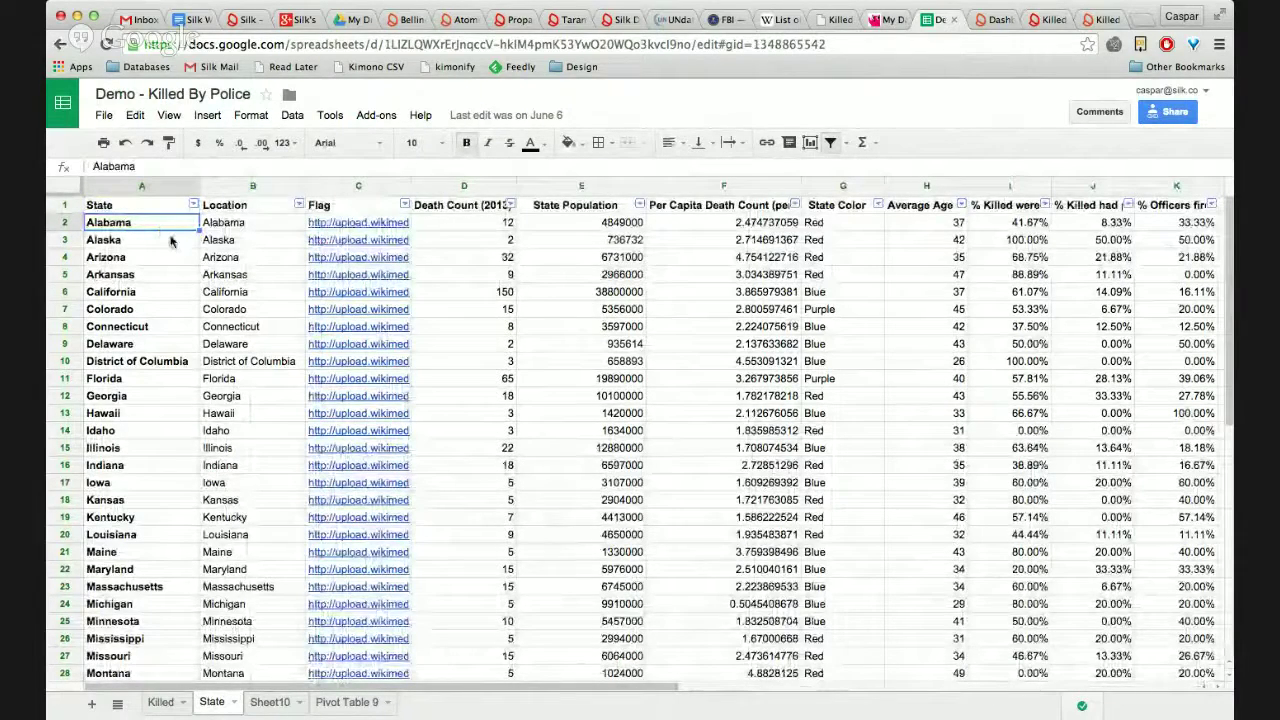
click(470, 210)
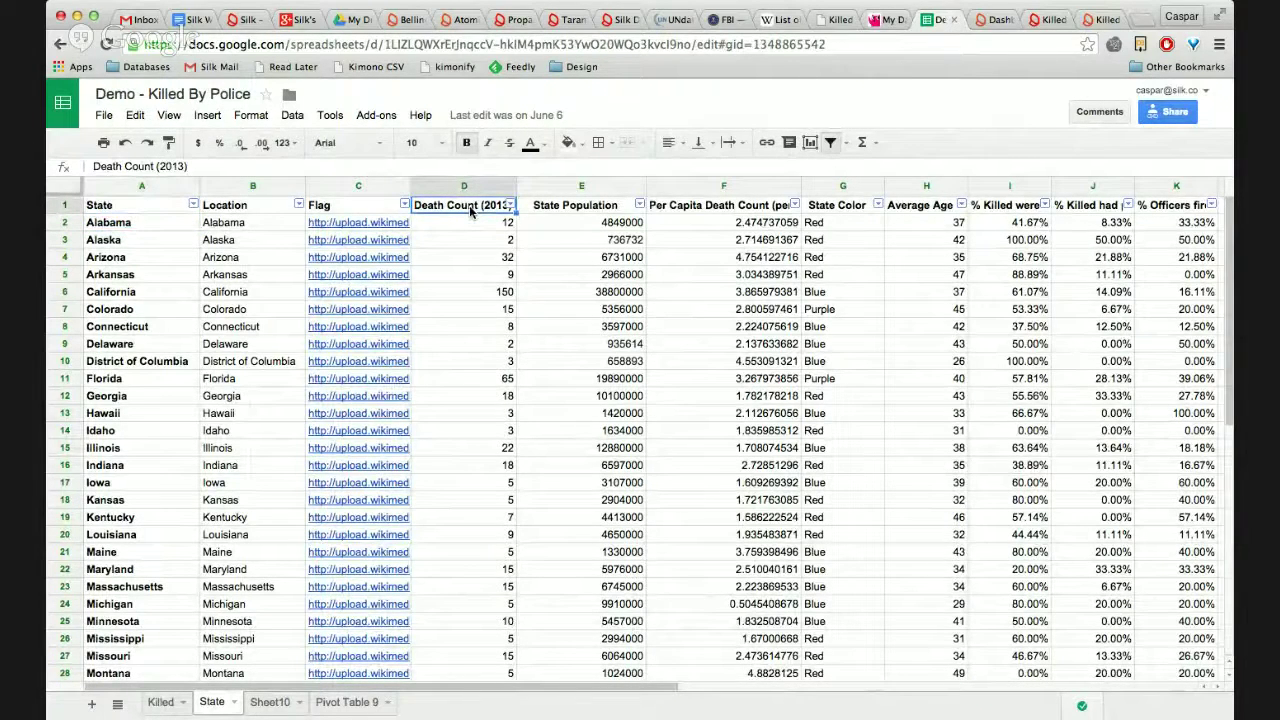
key(Down)
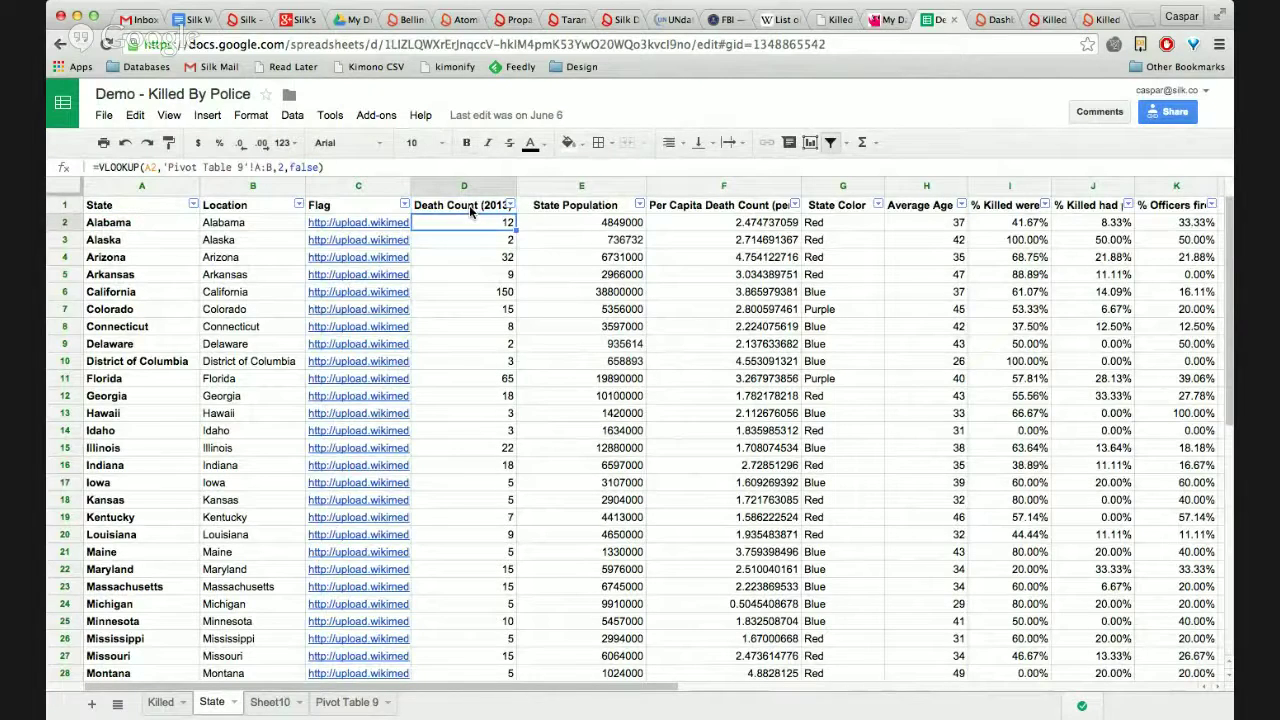
key(Right)
key(Left)
key(Right)
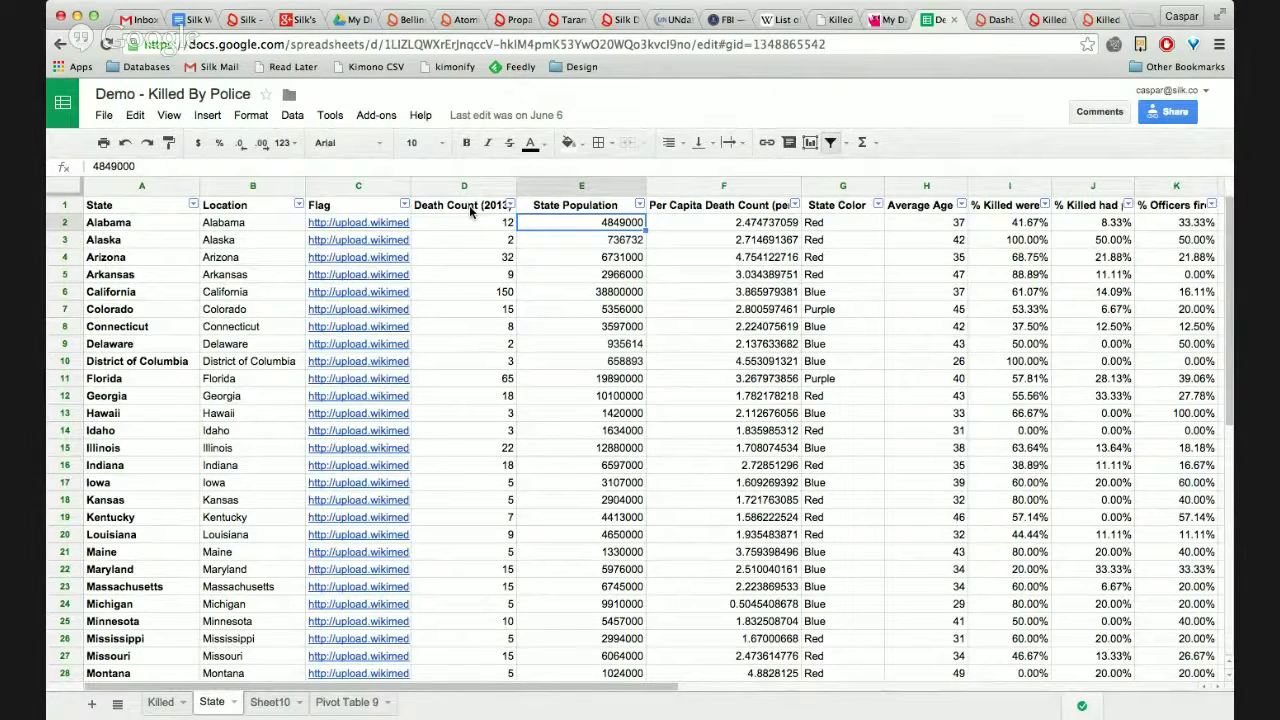
key(Right)
key(Up)
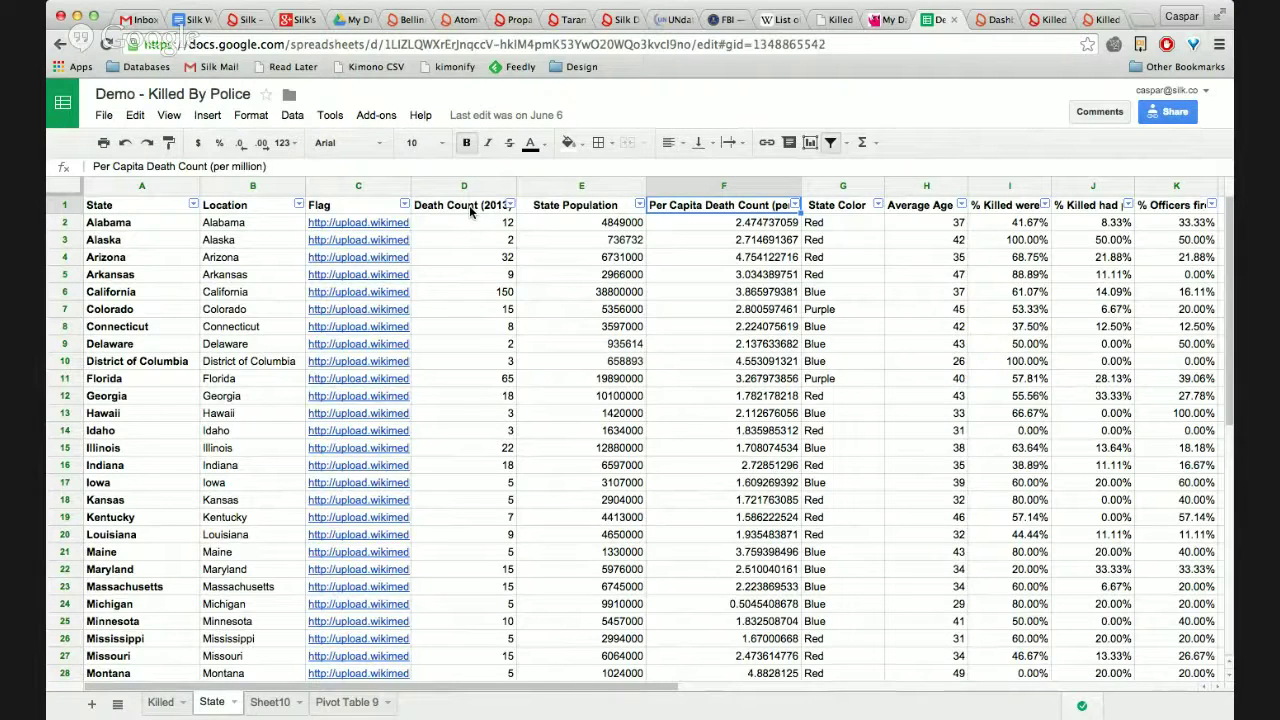
key(Down)
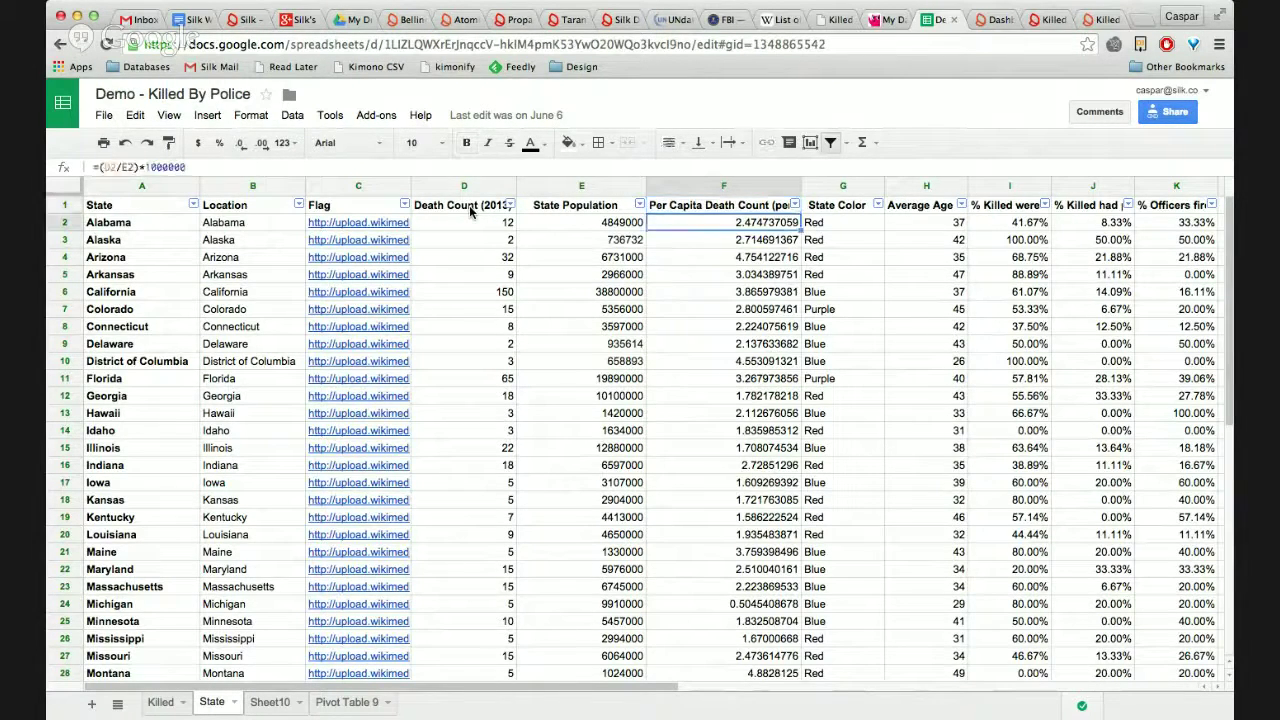
key(Up)
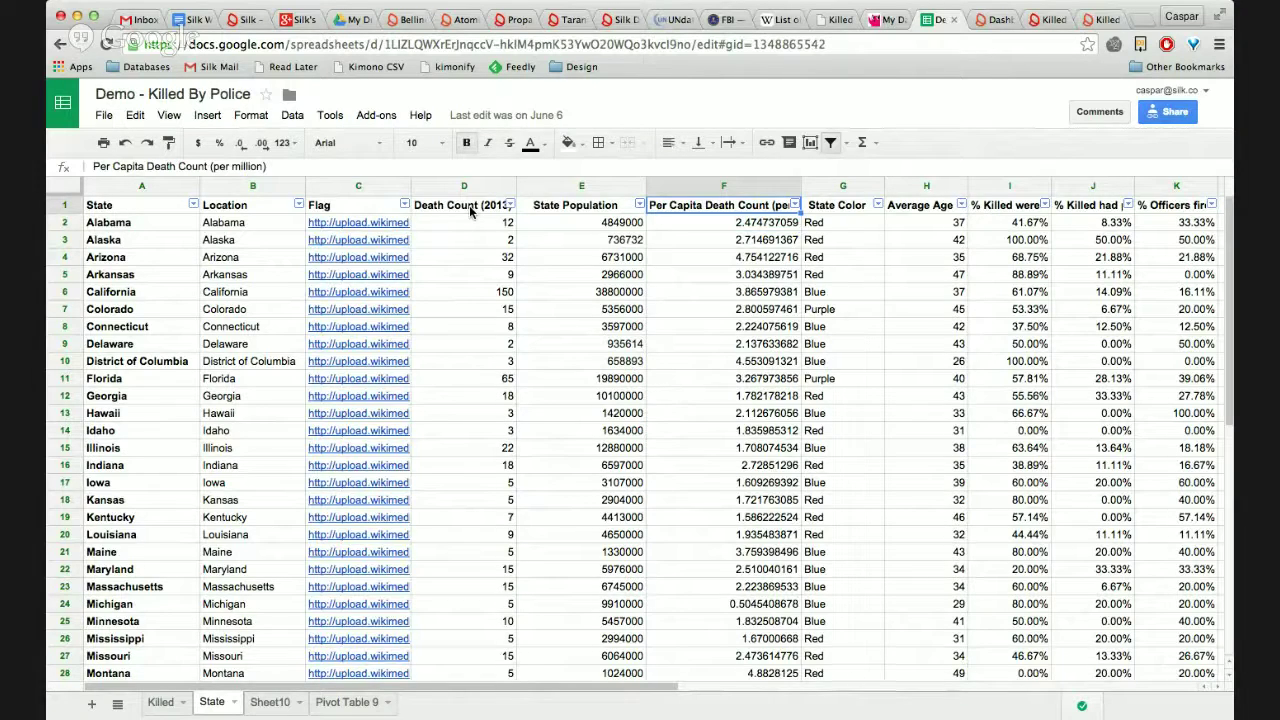
Examine the header row from Flag to Average Age Deceased and the first values of the State Color column
key(Left)
key(Left)
key(Left)
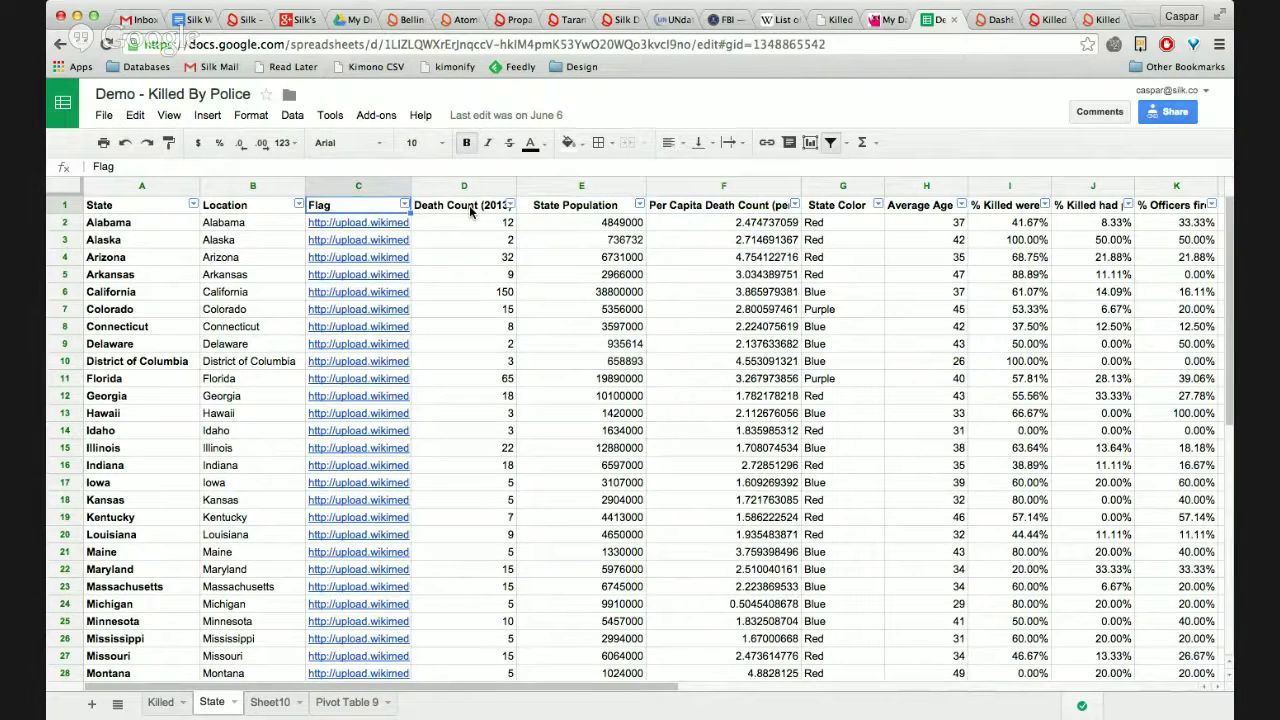
key(Right)
key(Right)
key(Right)
key(Right)
key(Right)
key(Right)
key(Right)
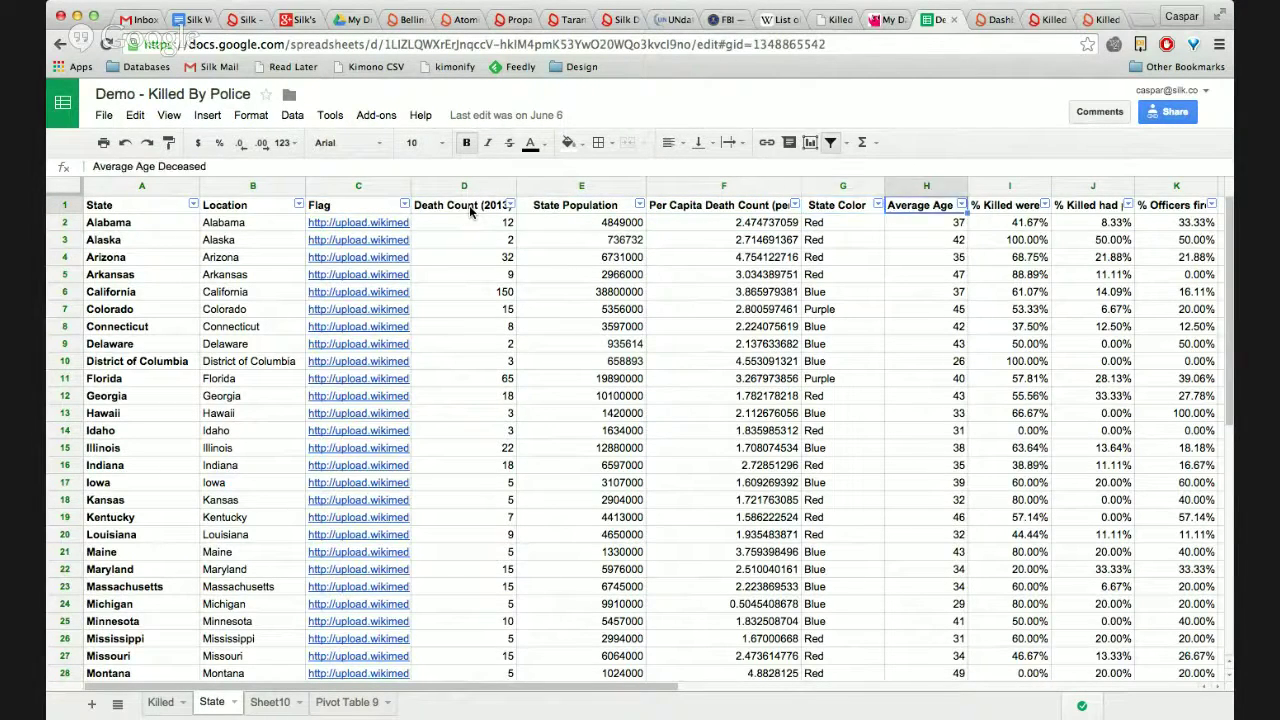
key(Left)
key(Left)
key(Left)
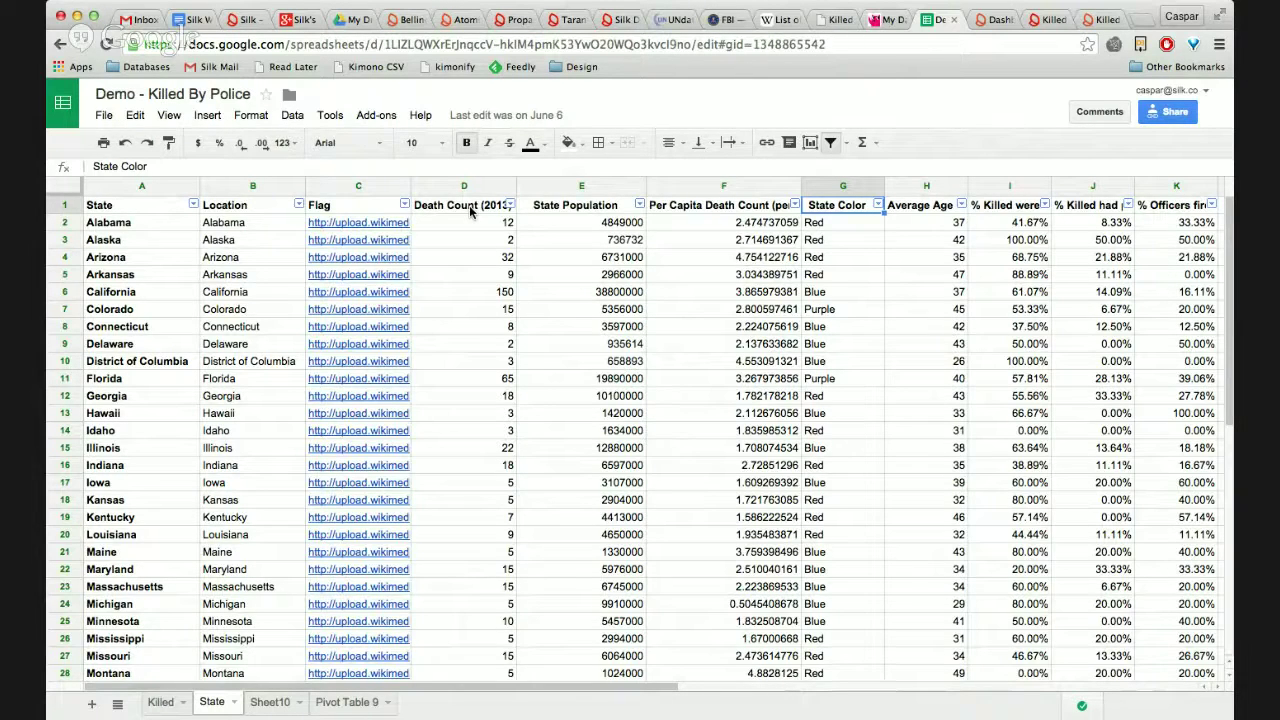
key(Down)
key(Down)
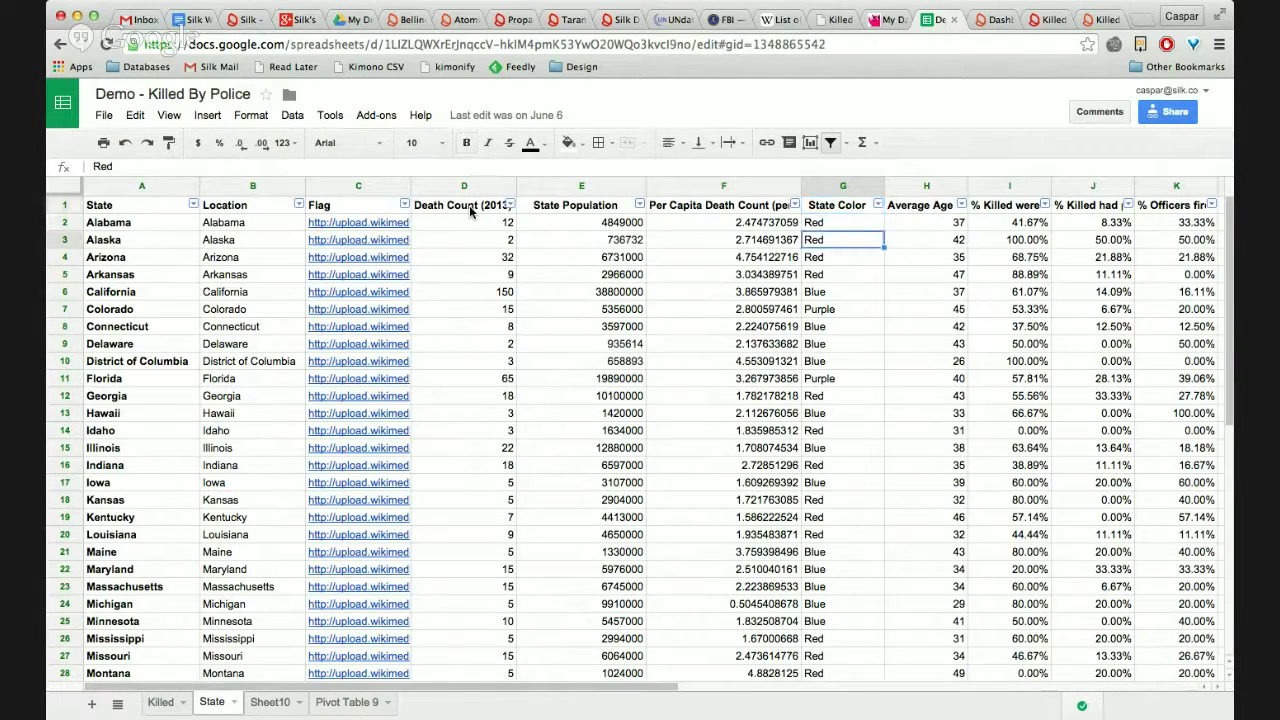
key(Down)
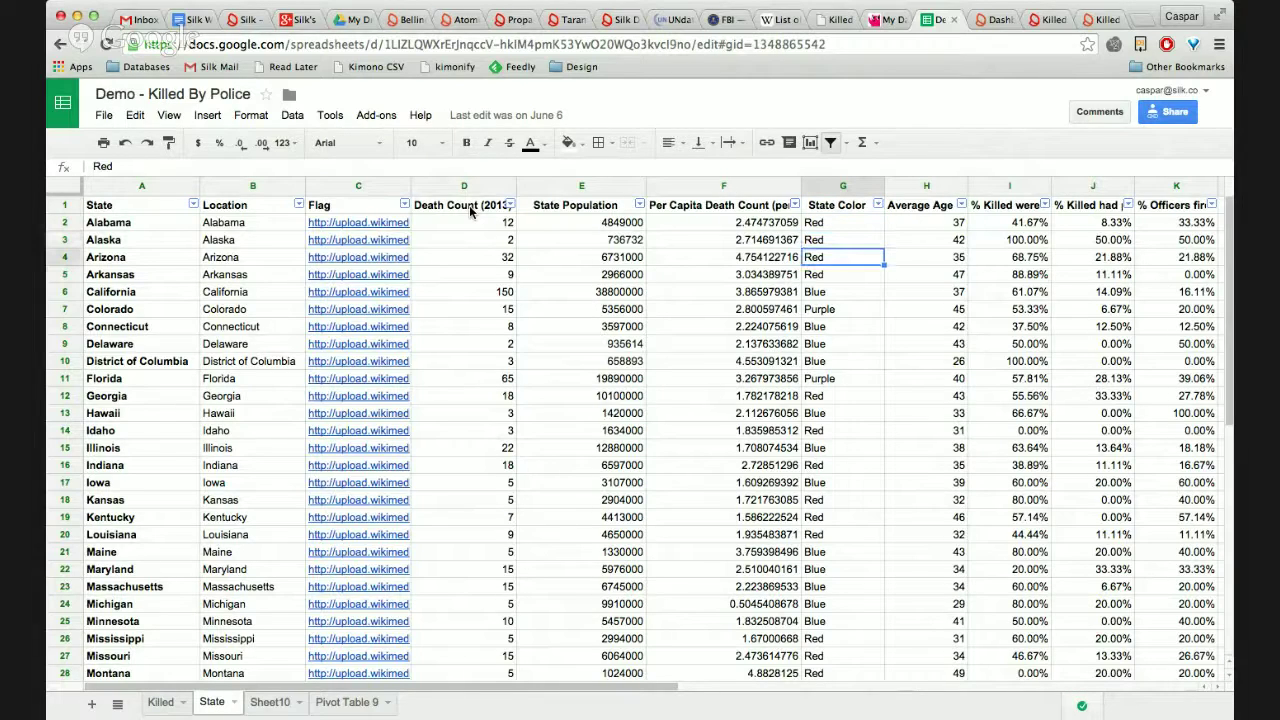
Examine the Average Age Deceased values for the first few states and the % Killed were armed header
key(Up)
key(Up)
key(Up)
key(Right)
key(Right)
key(Left)
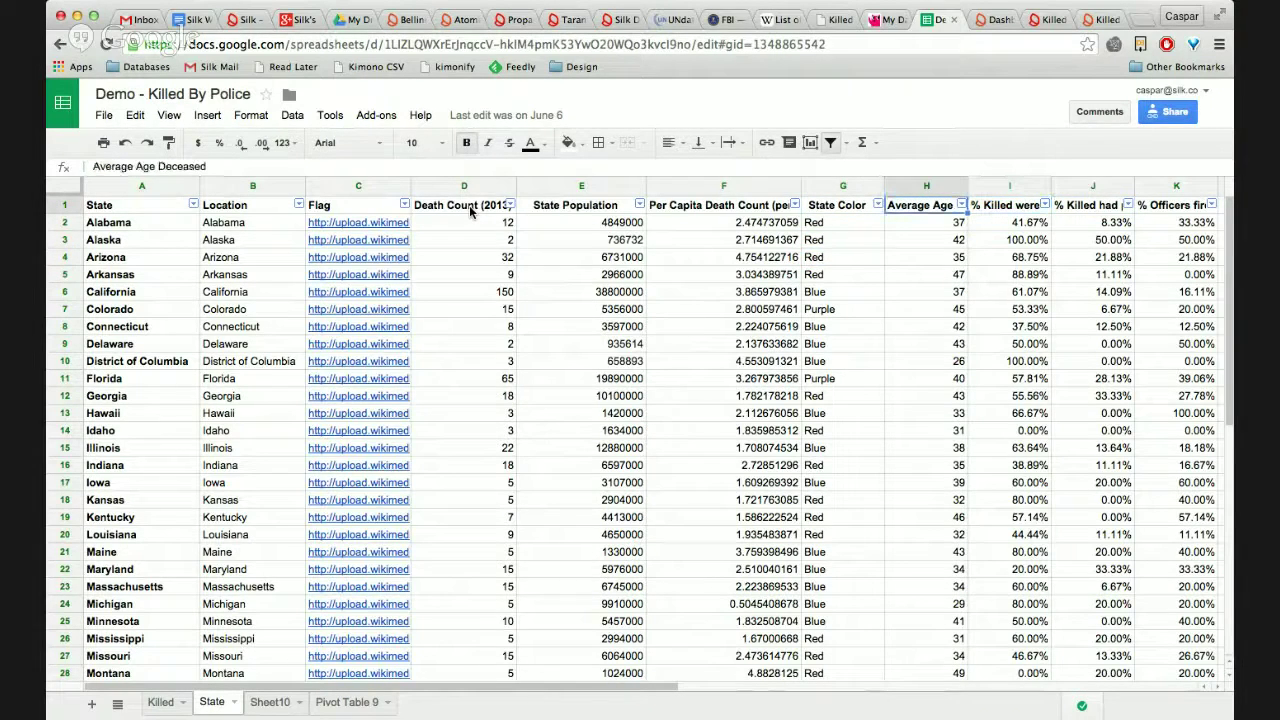
key(Down)
key(Down)
key(Down)
key(Down)
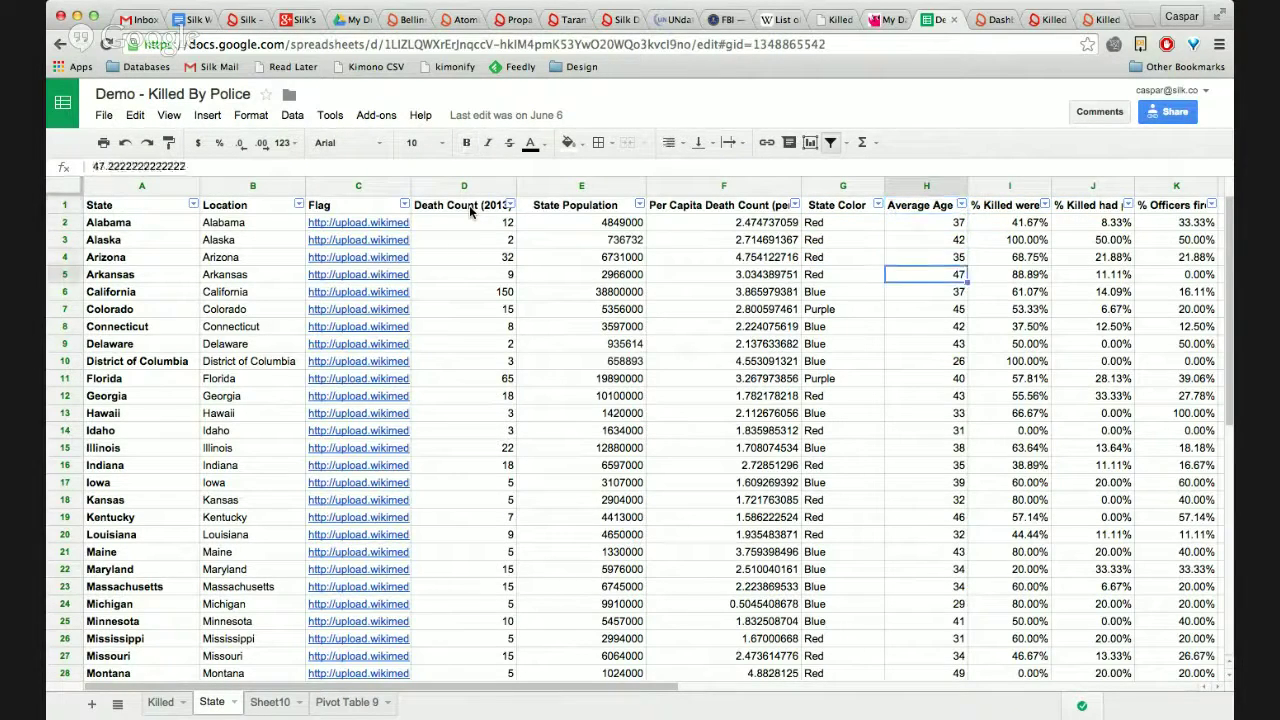
key(Down)
key(Up)
key(Up)
key(Up)
key(Up)
key(Up)
key(Right)
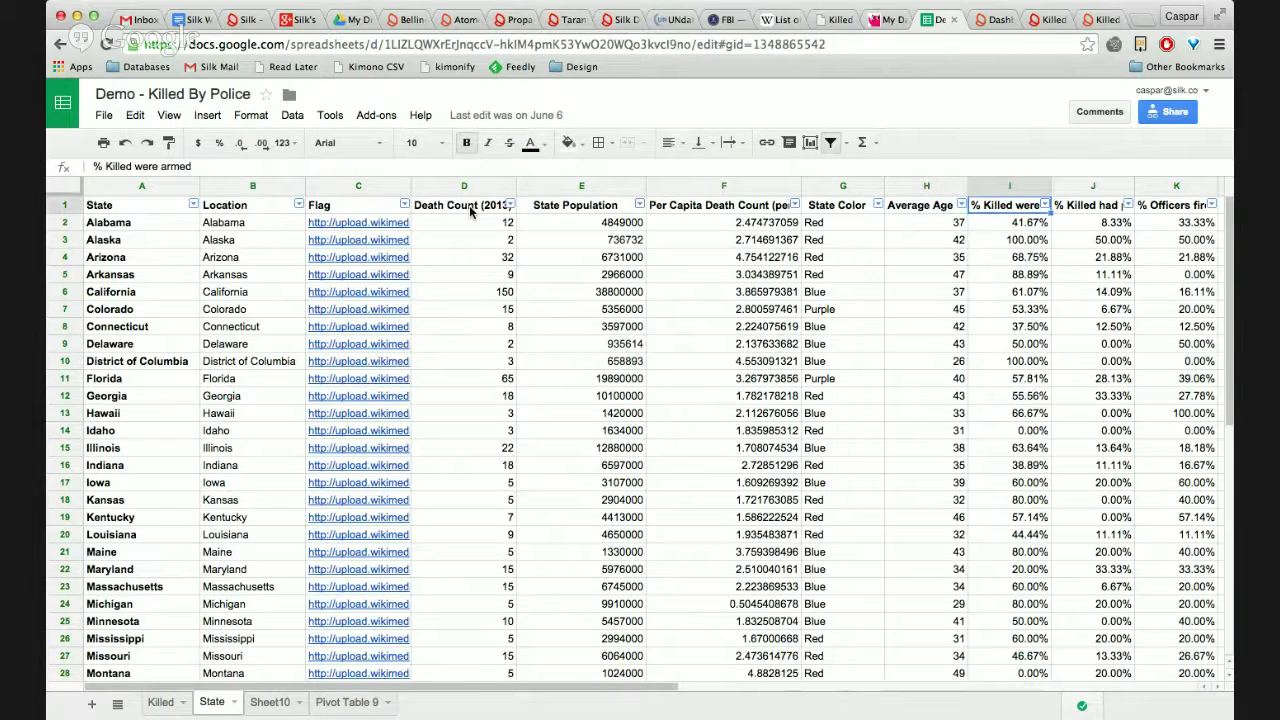
Go back across the header row to the State column and examine the State Population column
key(Left)
key(Left)
key(Left)
key(Left)
key(Left)
key(Left)
key(Left)
key(Left)
key(Right)
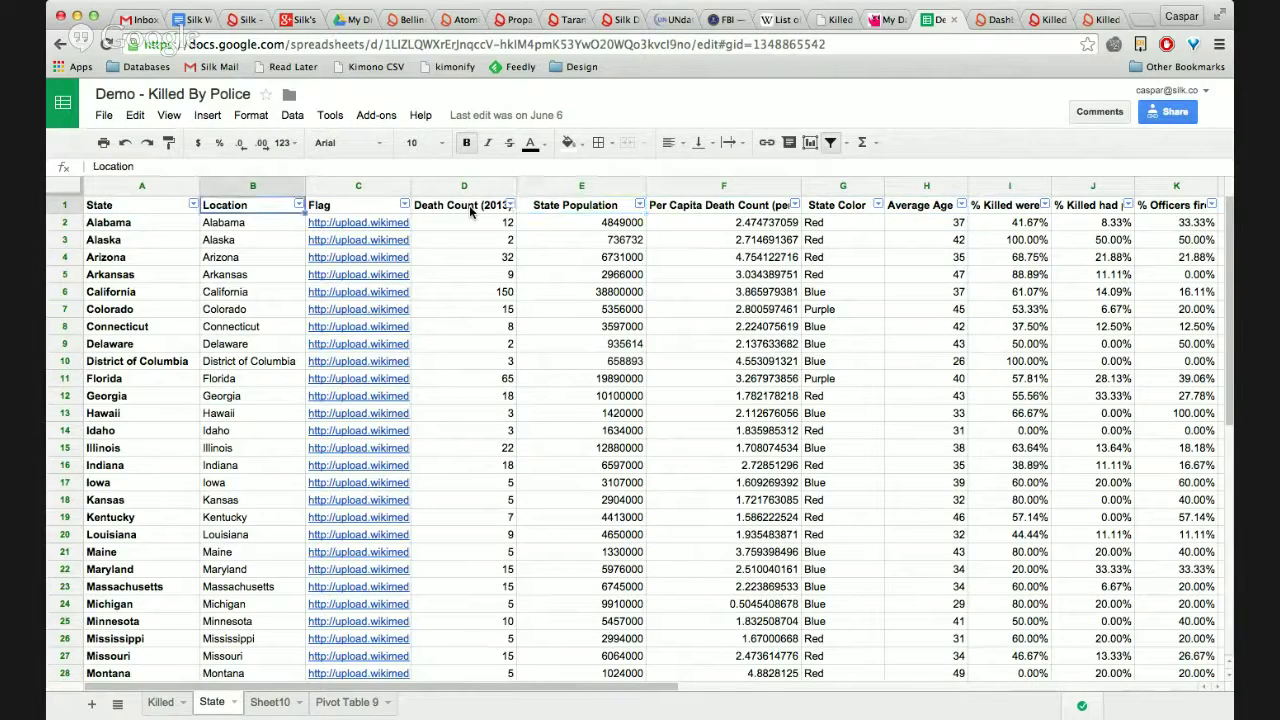
key(Left)
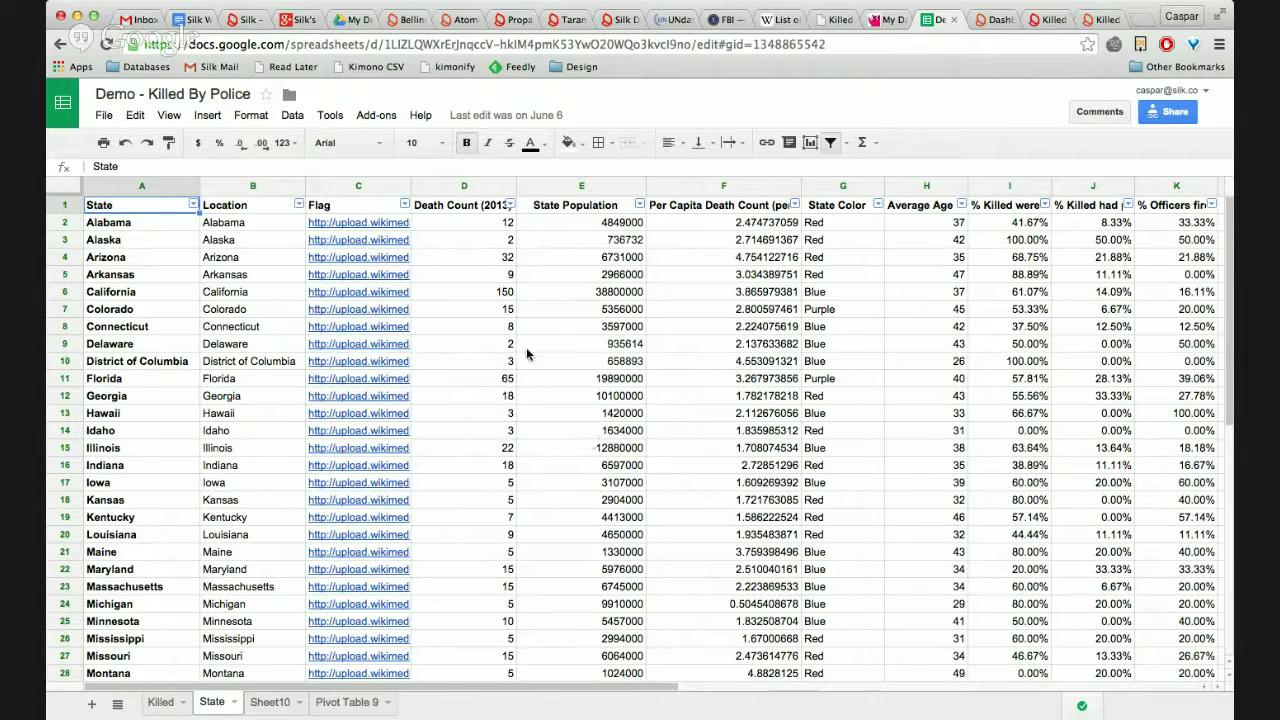
click(583, 343)
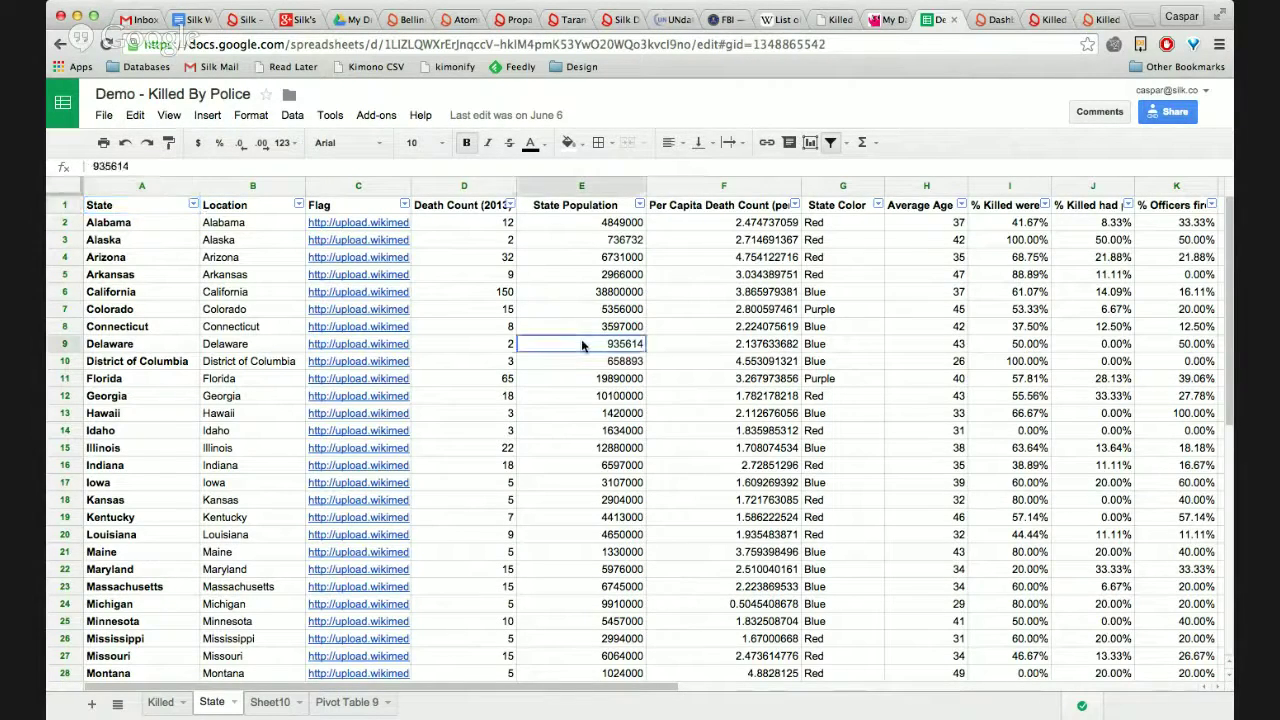
click(596, 265)
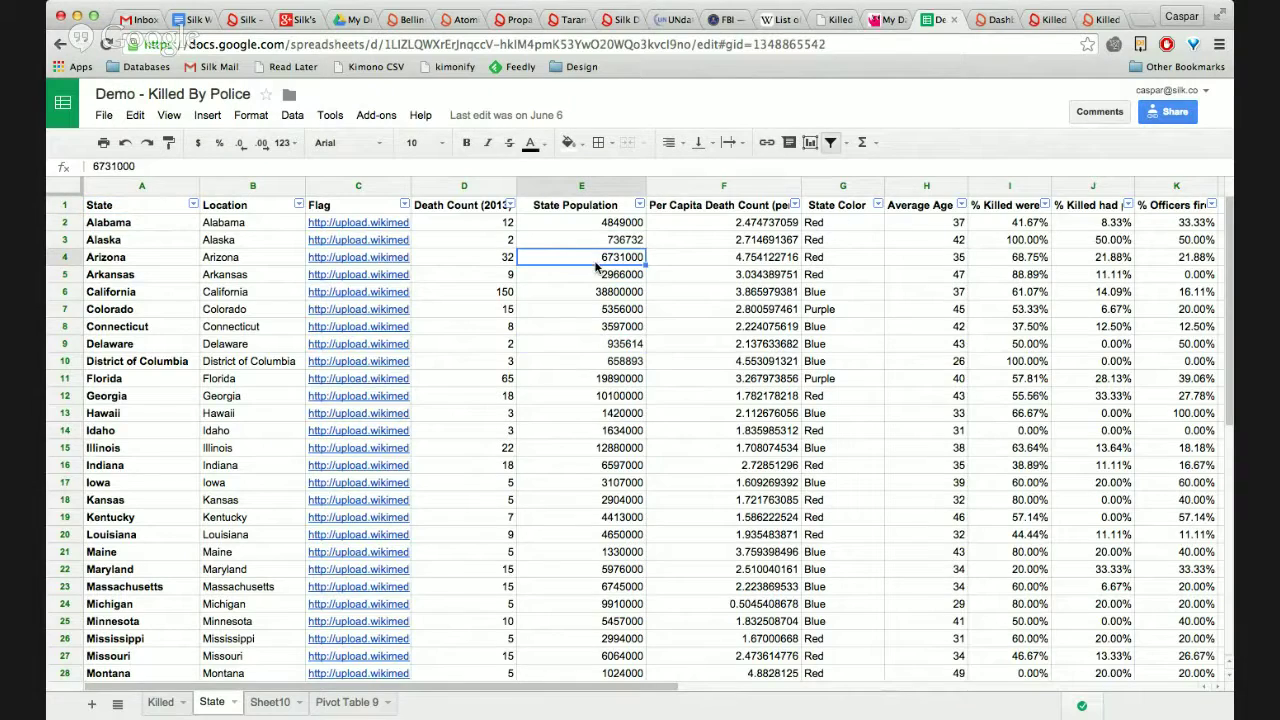
click(600, 206)
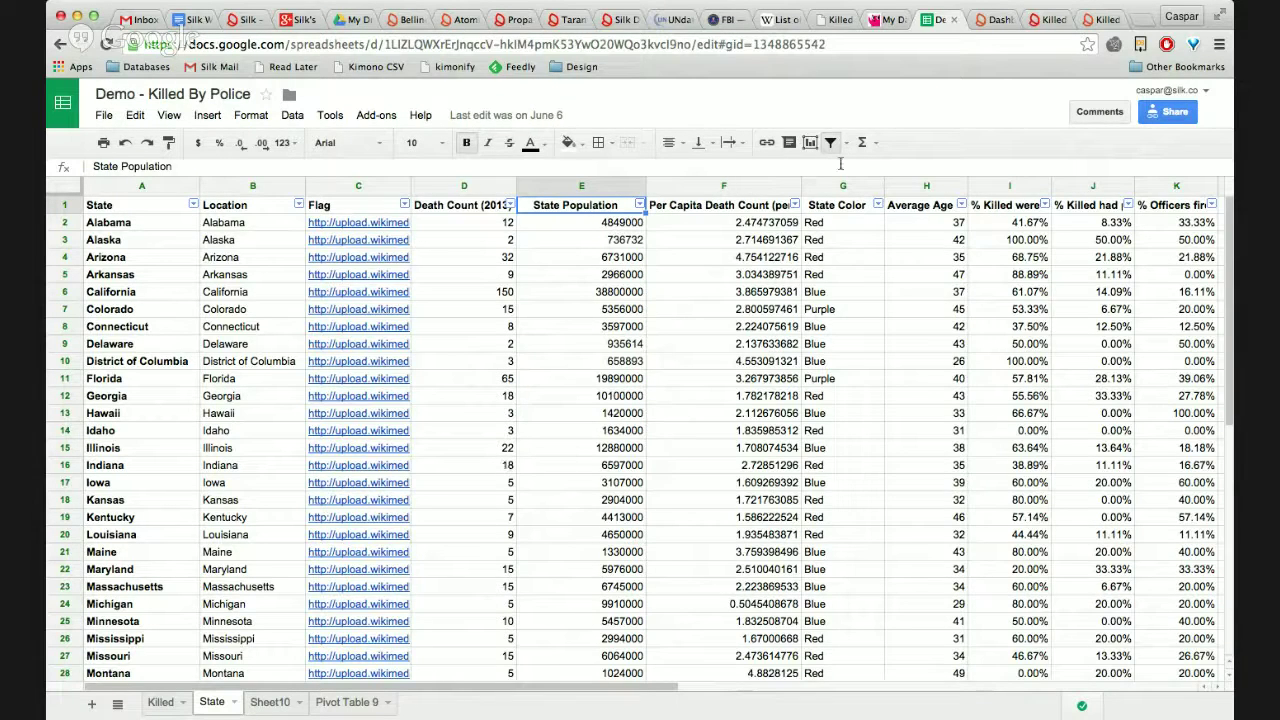
Select the spreadsheet's URL, switch to the Killed By Police Demo dashboard in Silk and review its sections down to the collection import options
click(814, 44)
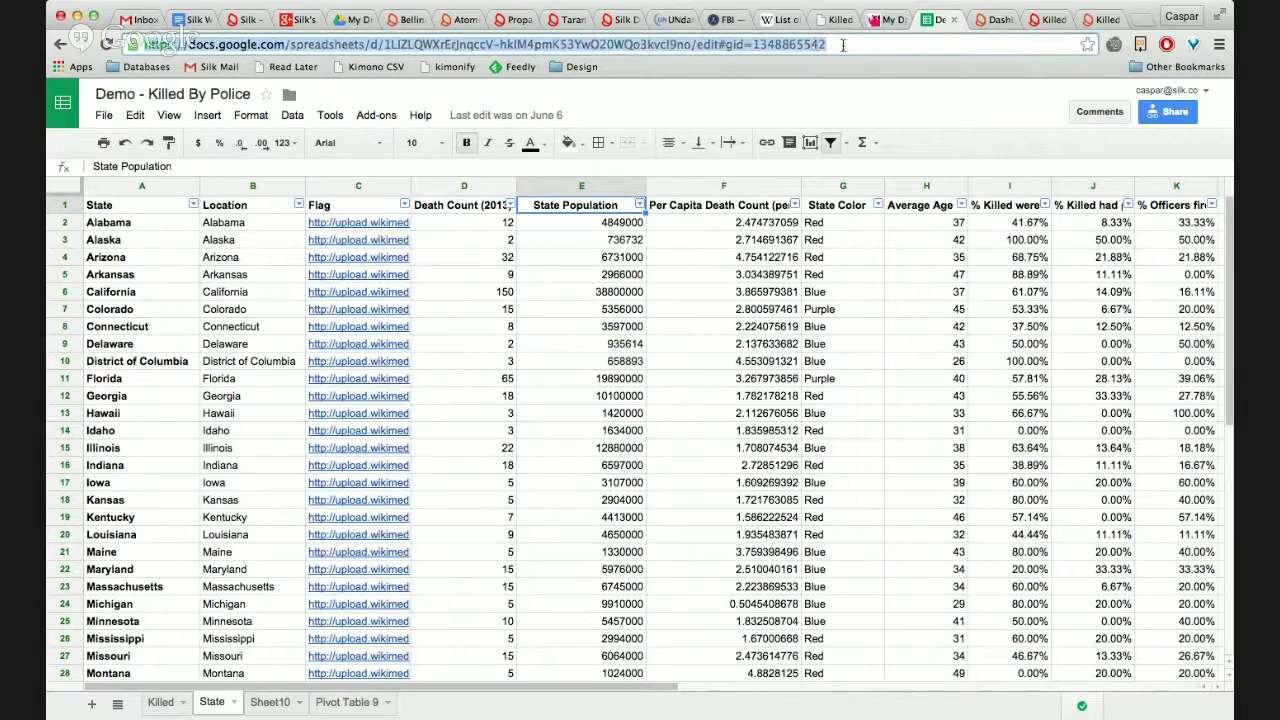
click(990, 19)
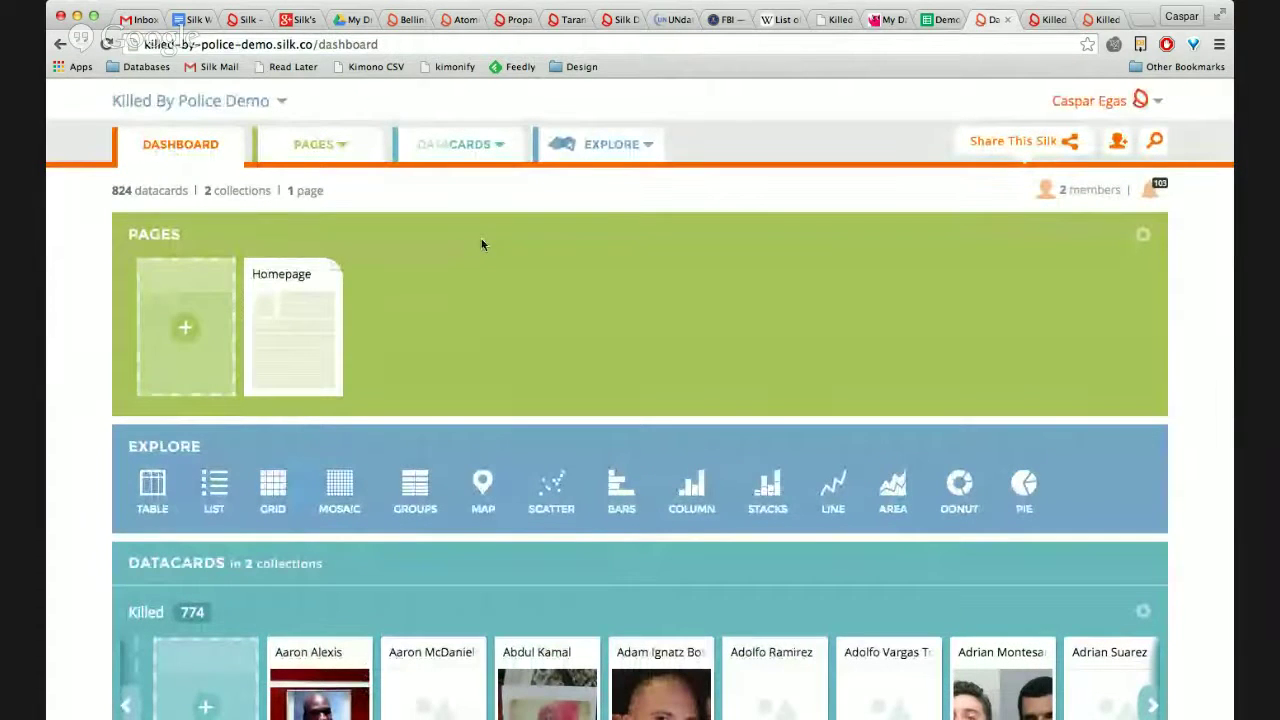
scroll(99, 259, down, 3)
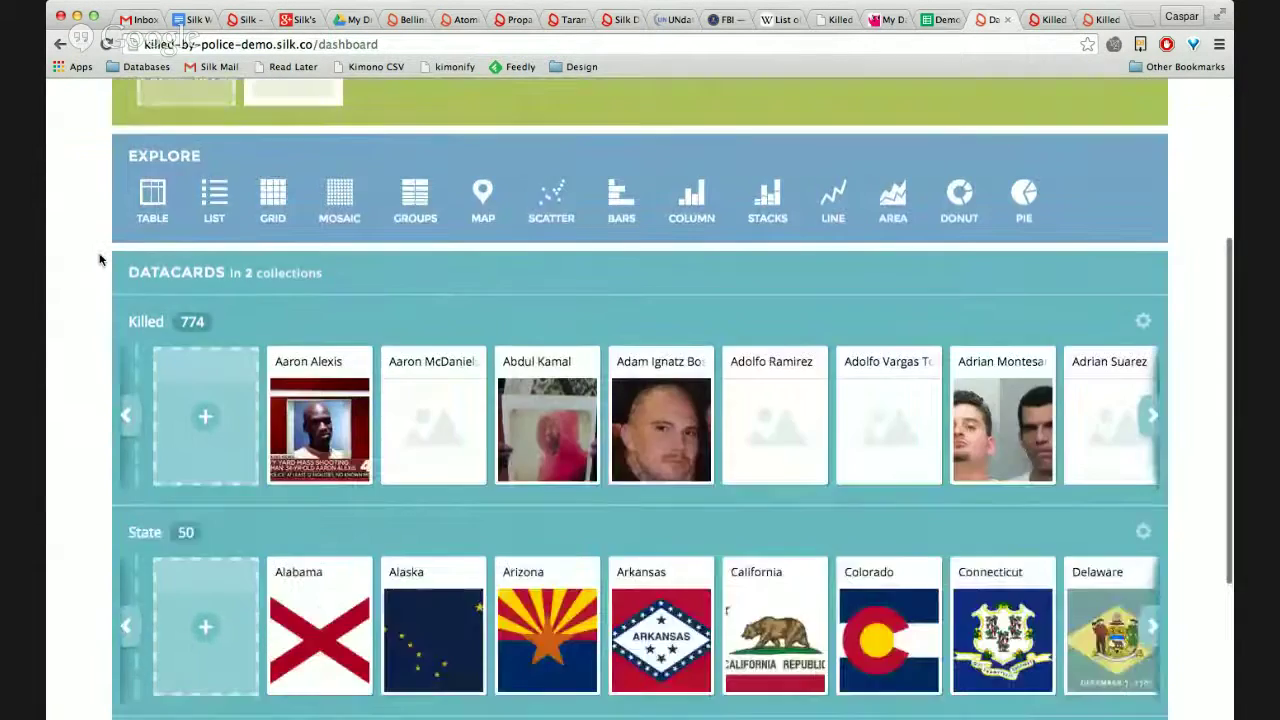
scroll(100, 257, up, 3)
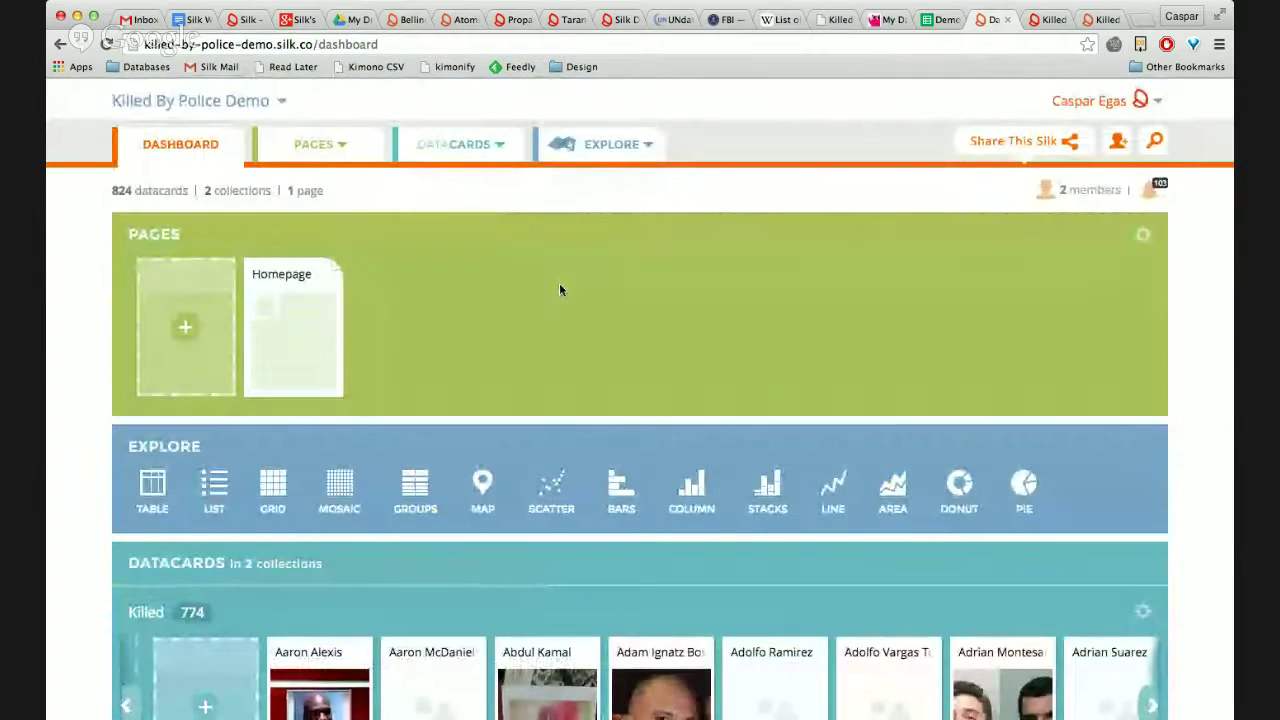
scroll(560, 286, down, 2)
scroll(560, 286, up, 2)
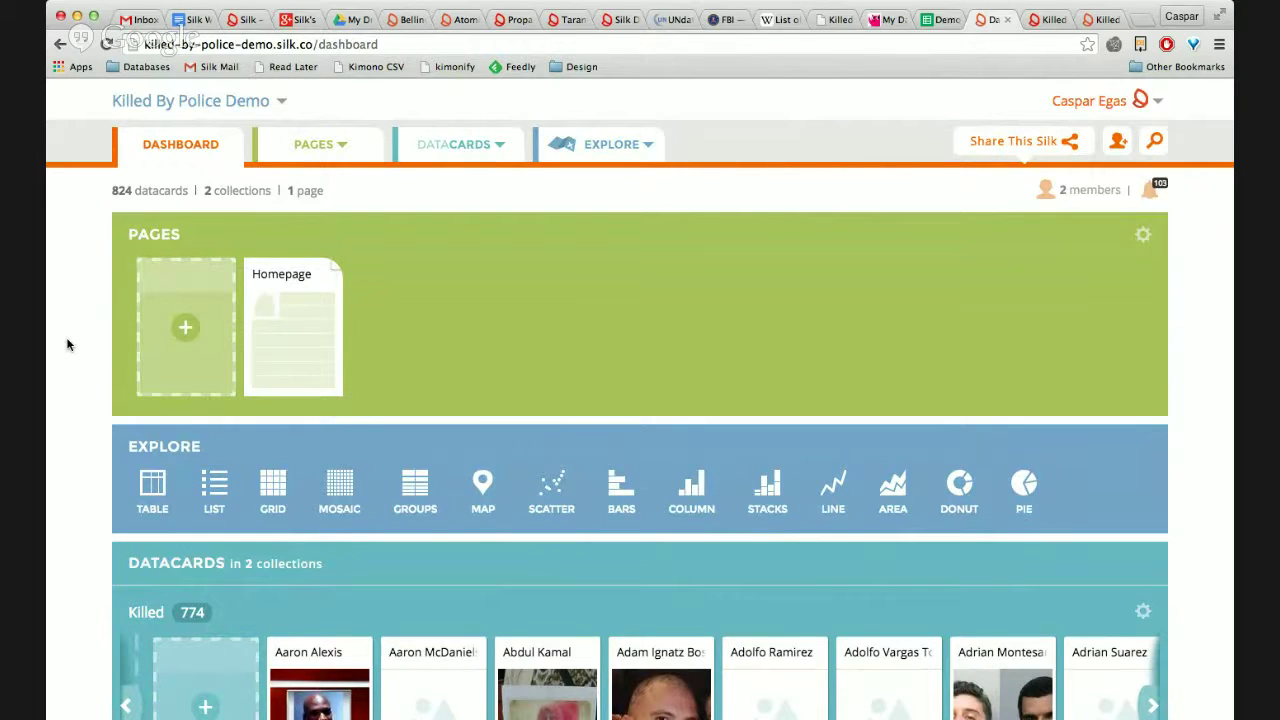
scroll(96, 372, down, 2)
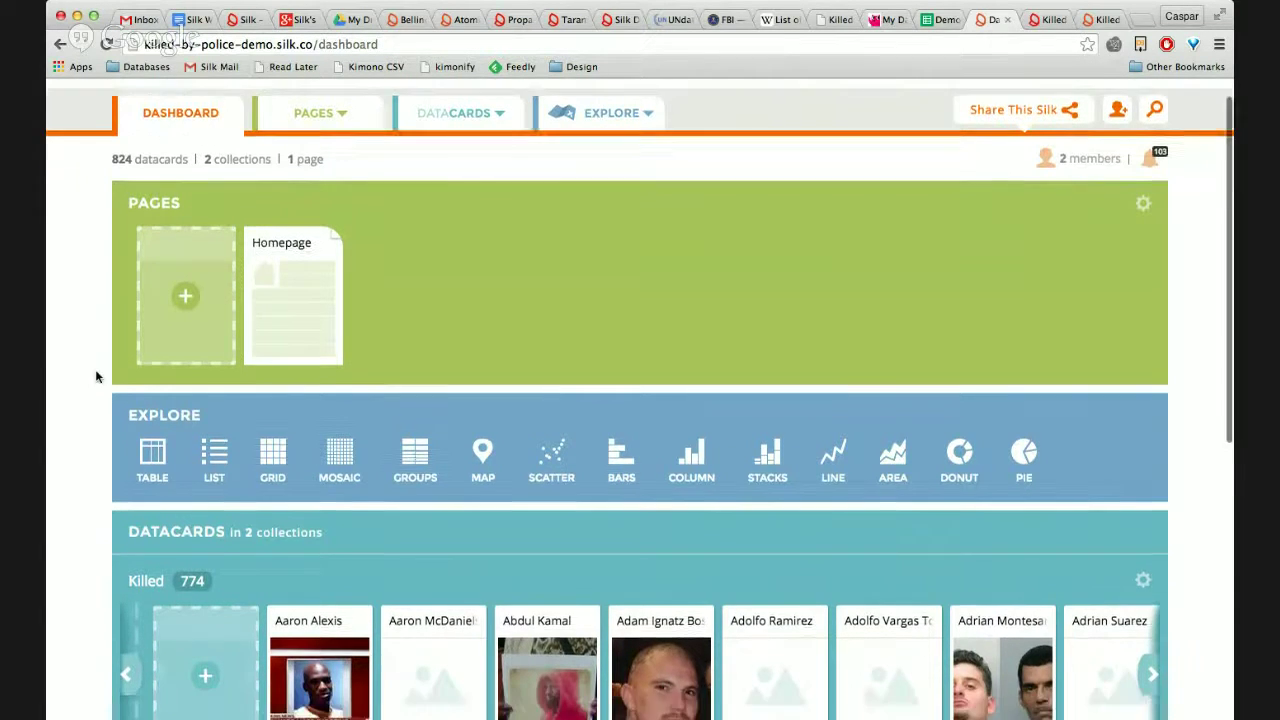
scroll(96, 372, up, 2)
scroll(96, 376, down, 3)
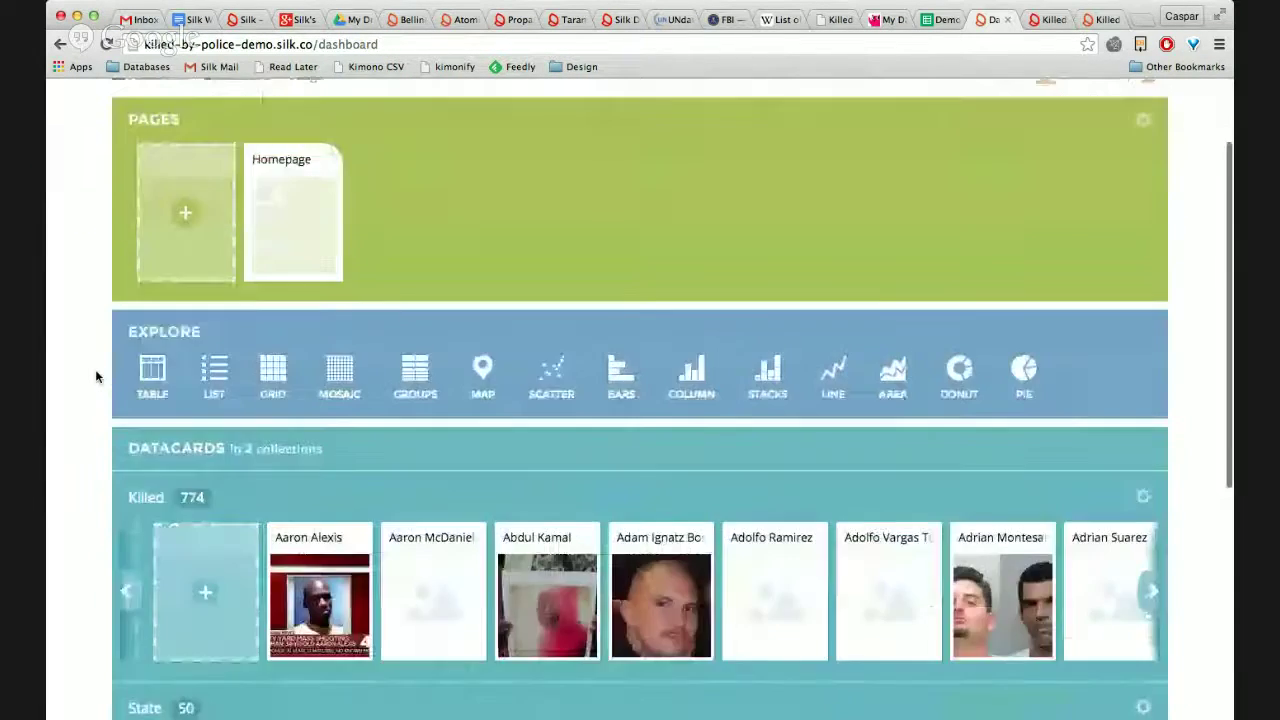
scroll(96, 376, down, 2)
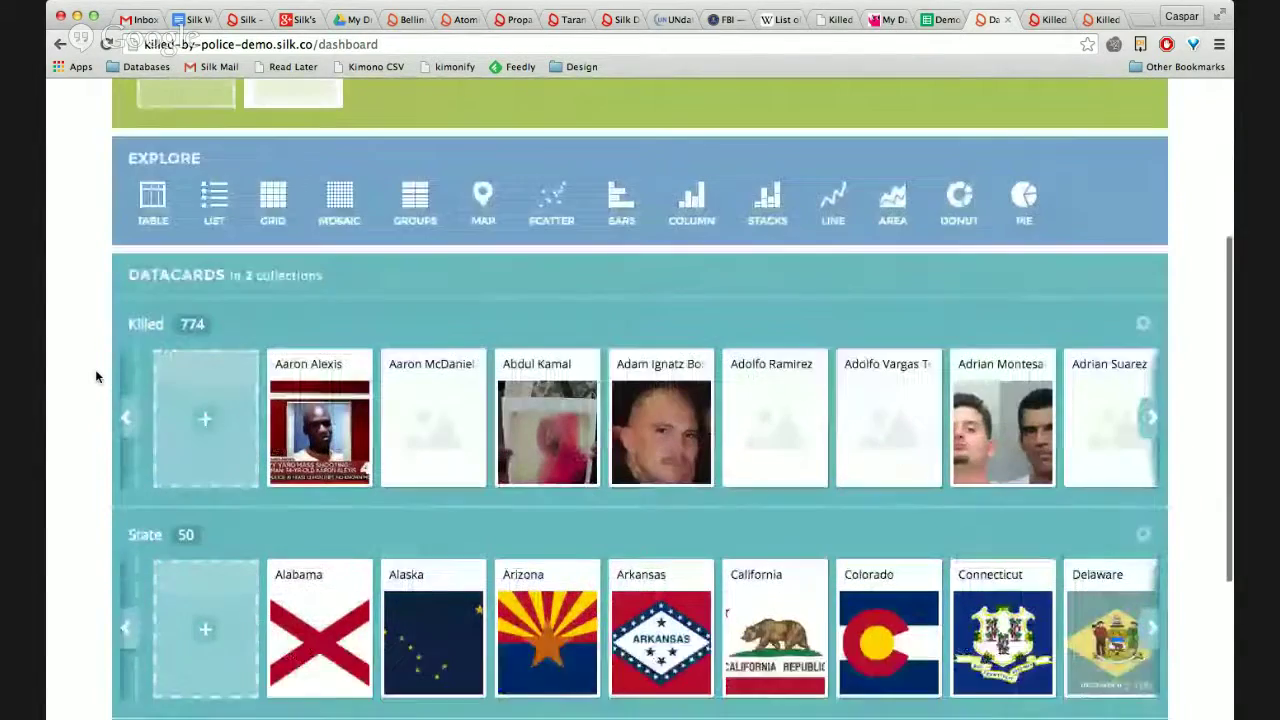
scroll(95, 371, up, 5)
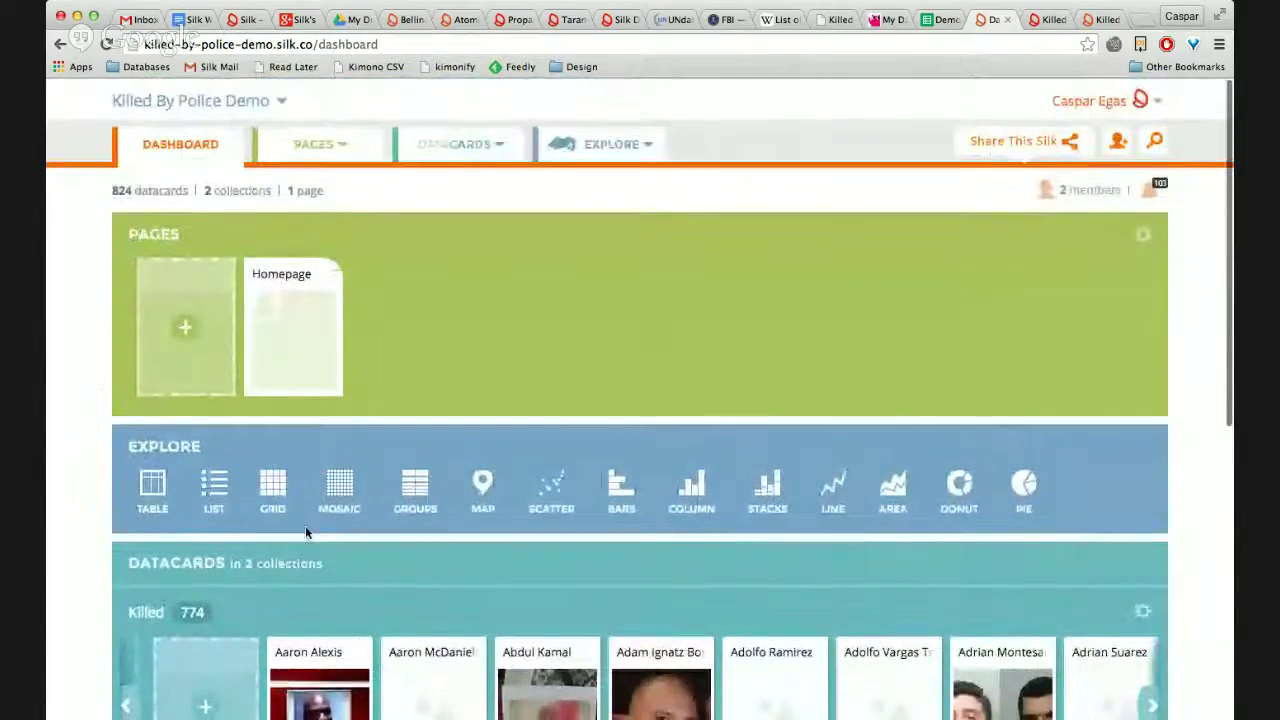
scroll(171, 380, down, 5)
scroll(49, 480, down, 2)
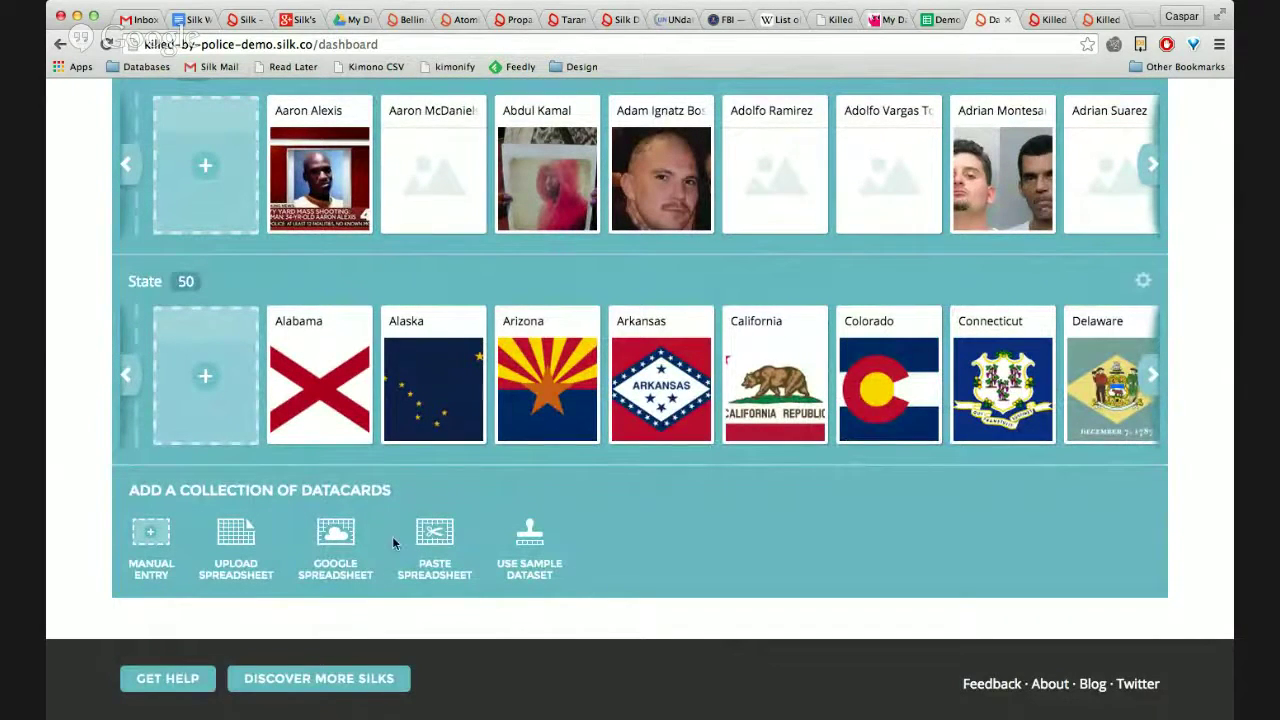
Load the Demo - Killed By Police spreadsheet into Silk's Google Sheets import using its URL and choose the State sheet
click(927, 28)
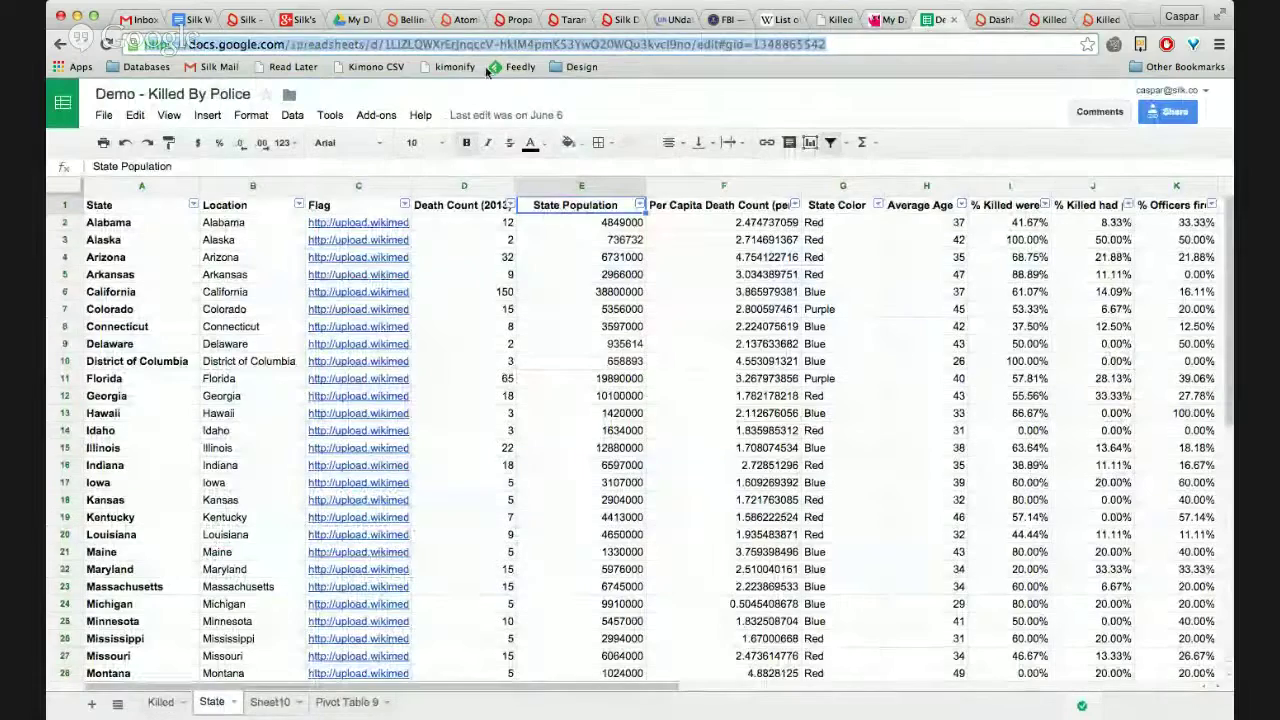
triple_click(830, 44)
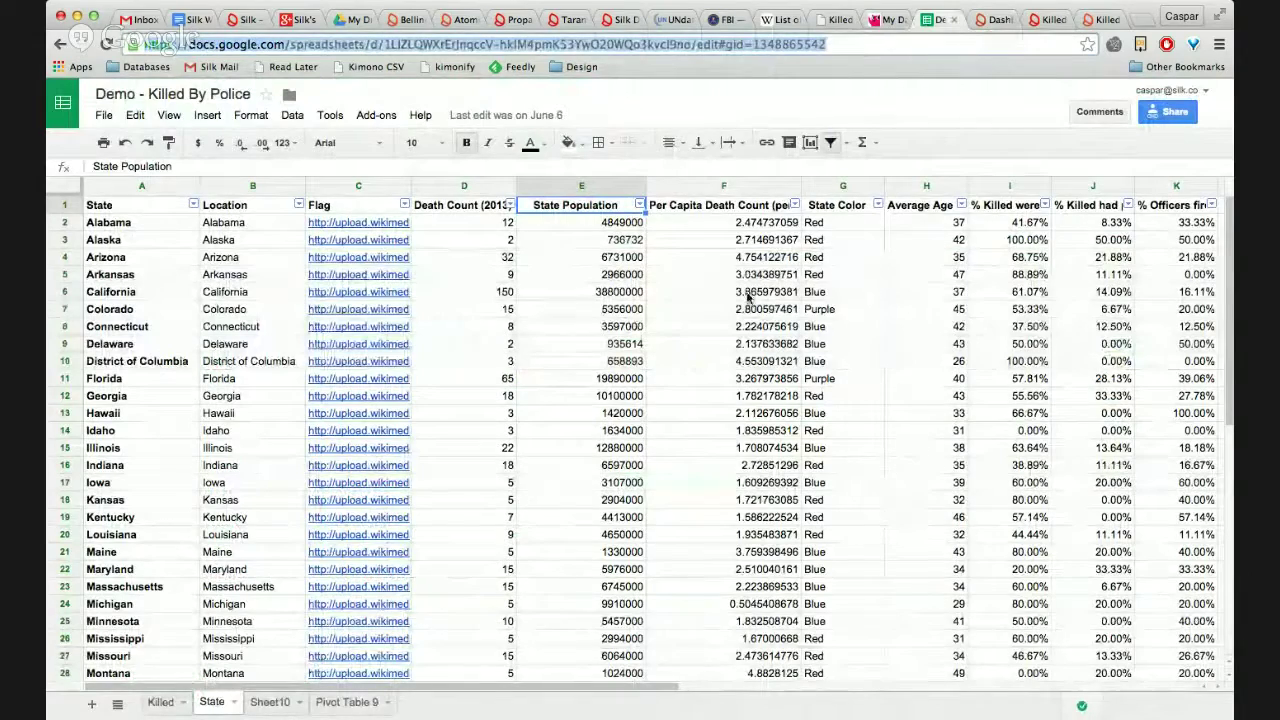
click(990, 22)
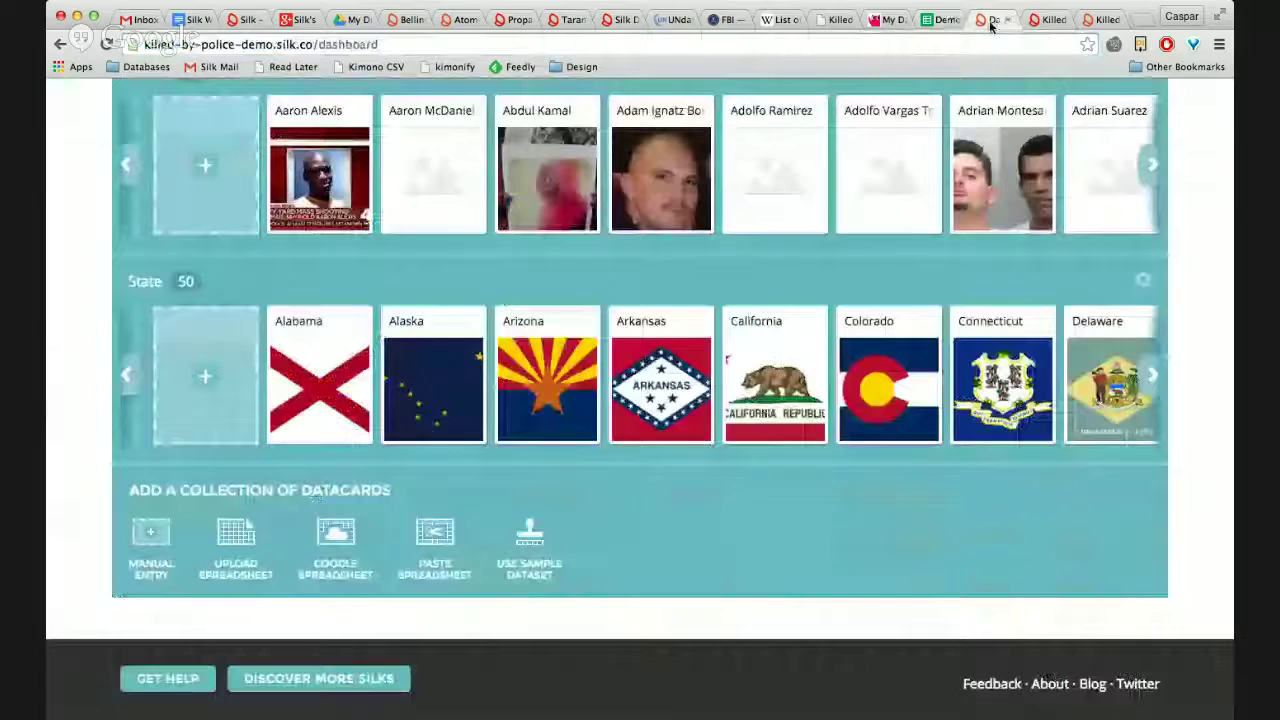
click(339, 525)
click(314, 586)
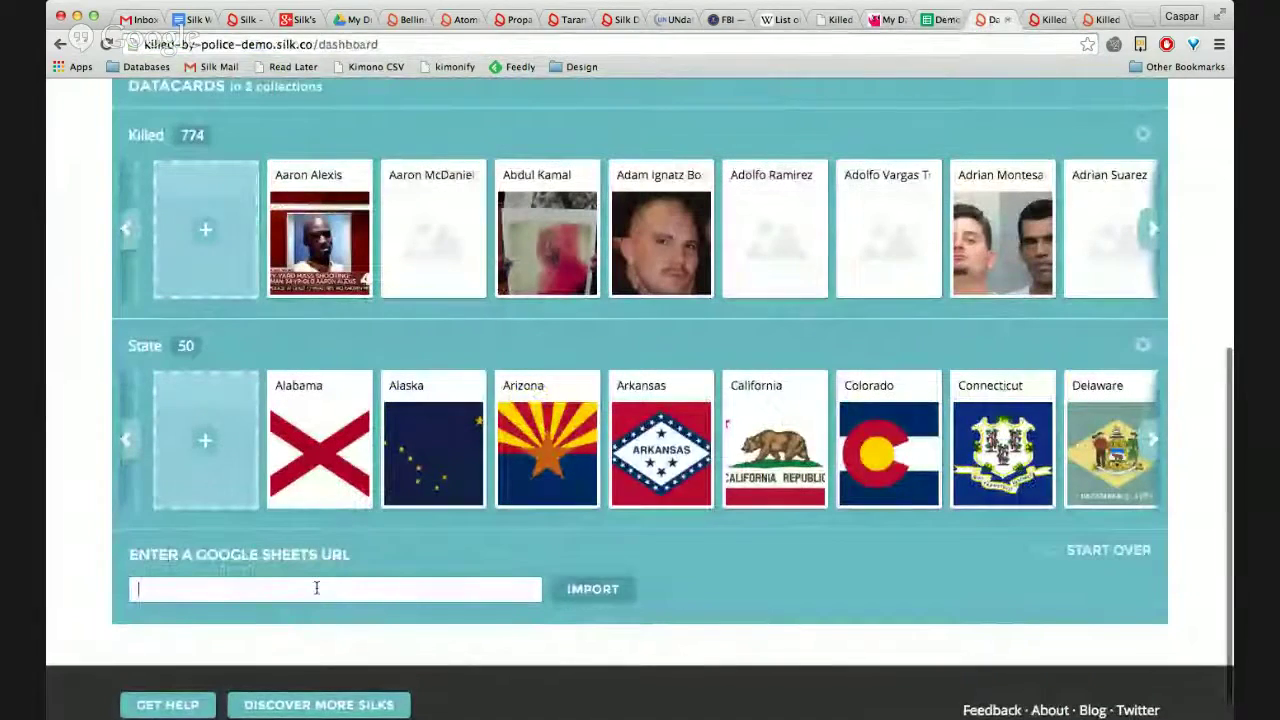
key(super+v)
click(576, 592)
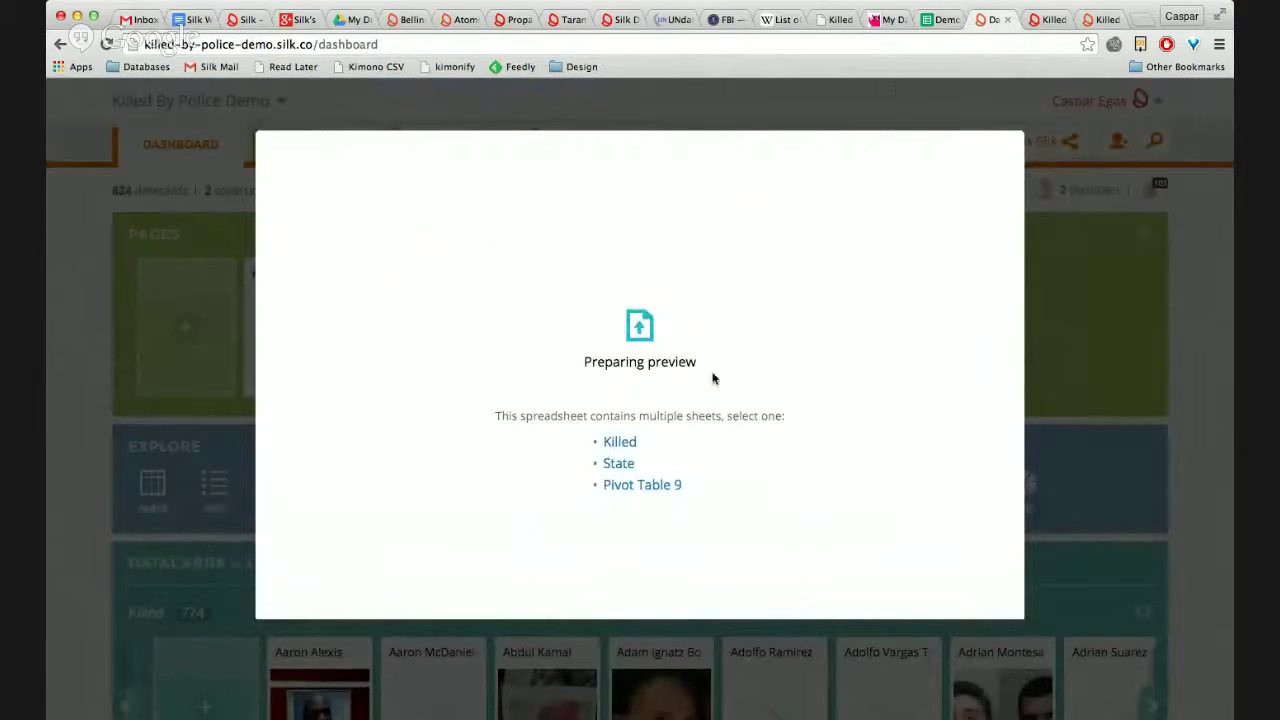
click(617, 463)
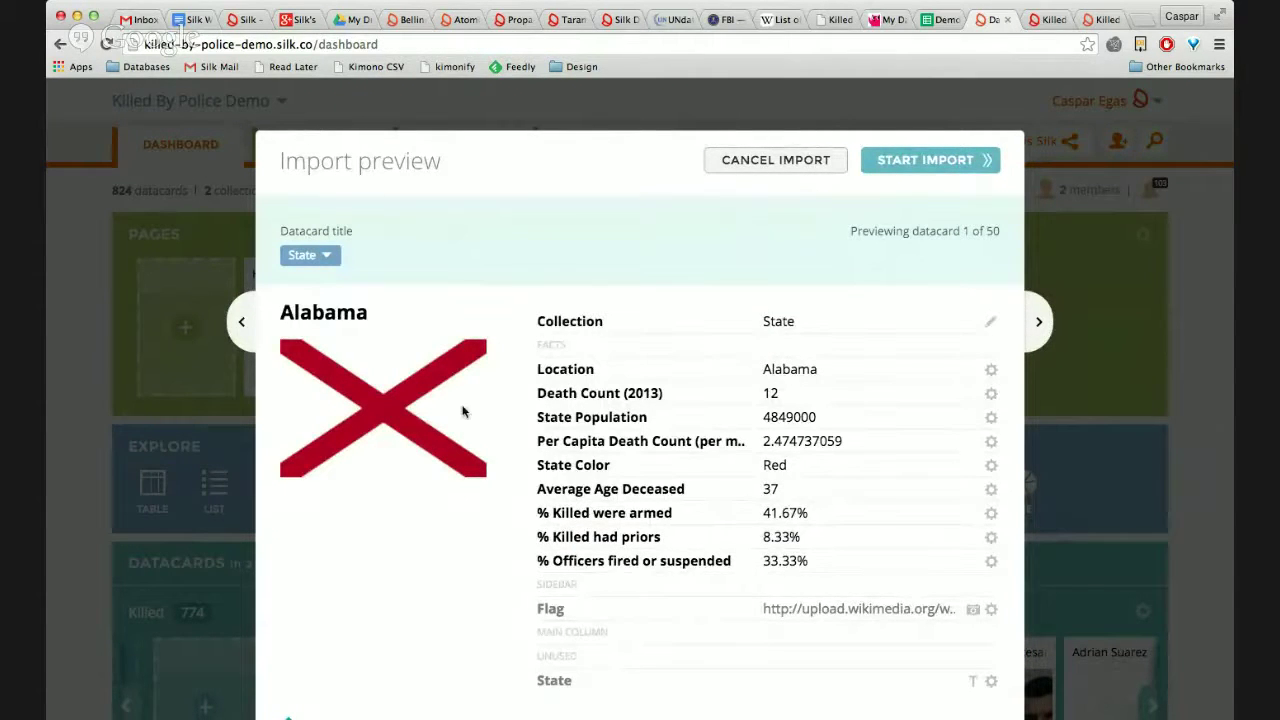
Compare the flag link and death count cells in the spreadsheet with the fields in Silk's Alabama import preview
click(940, 22)
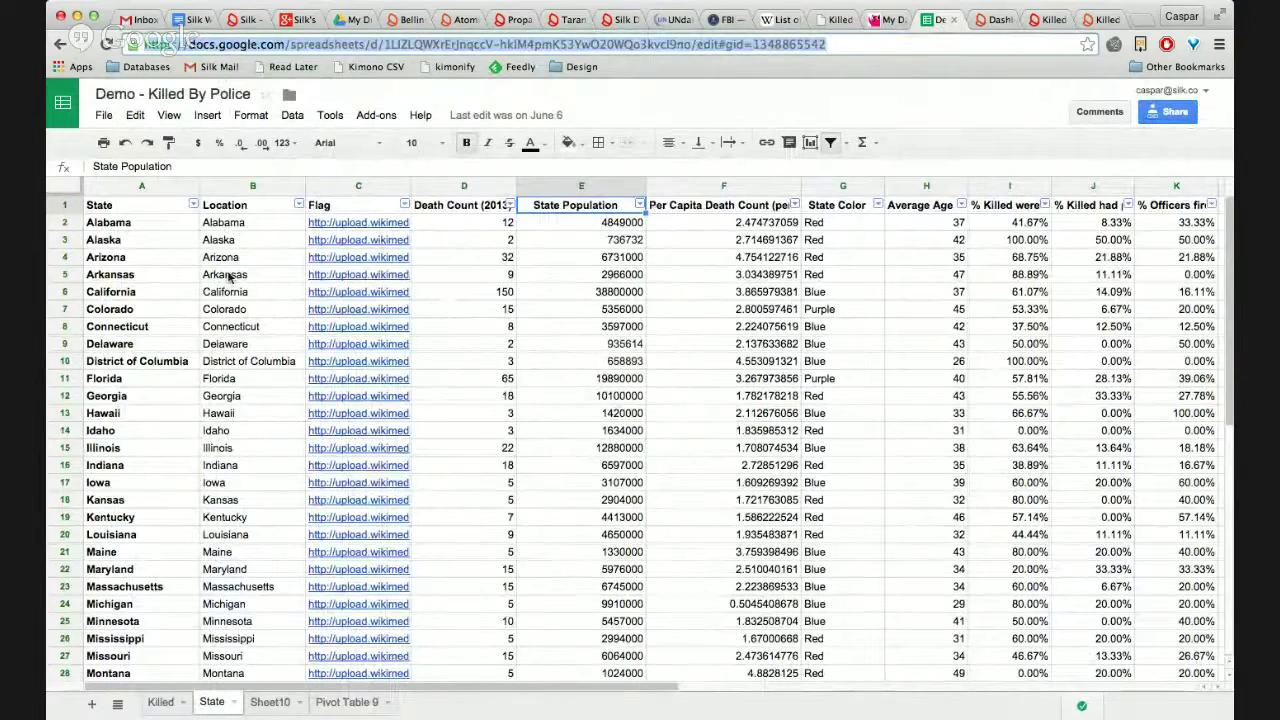
click(379, 226)
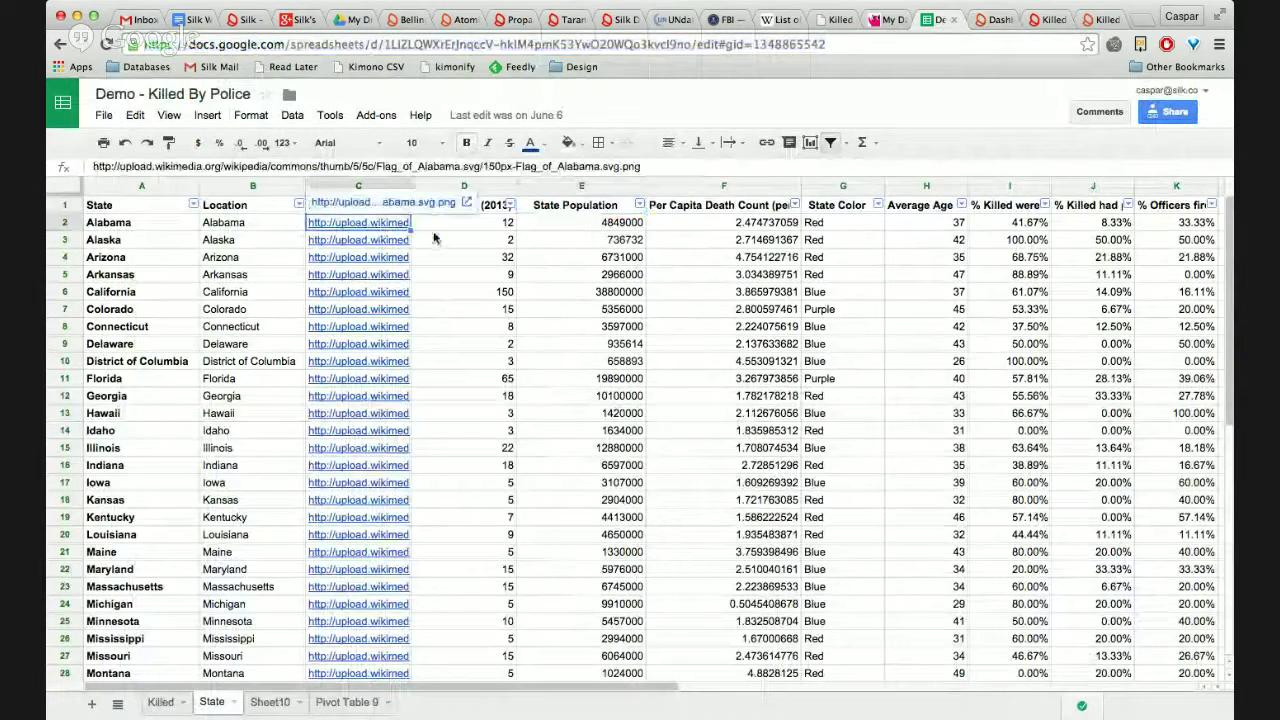
click(508, 239)
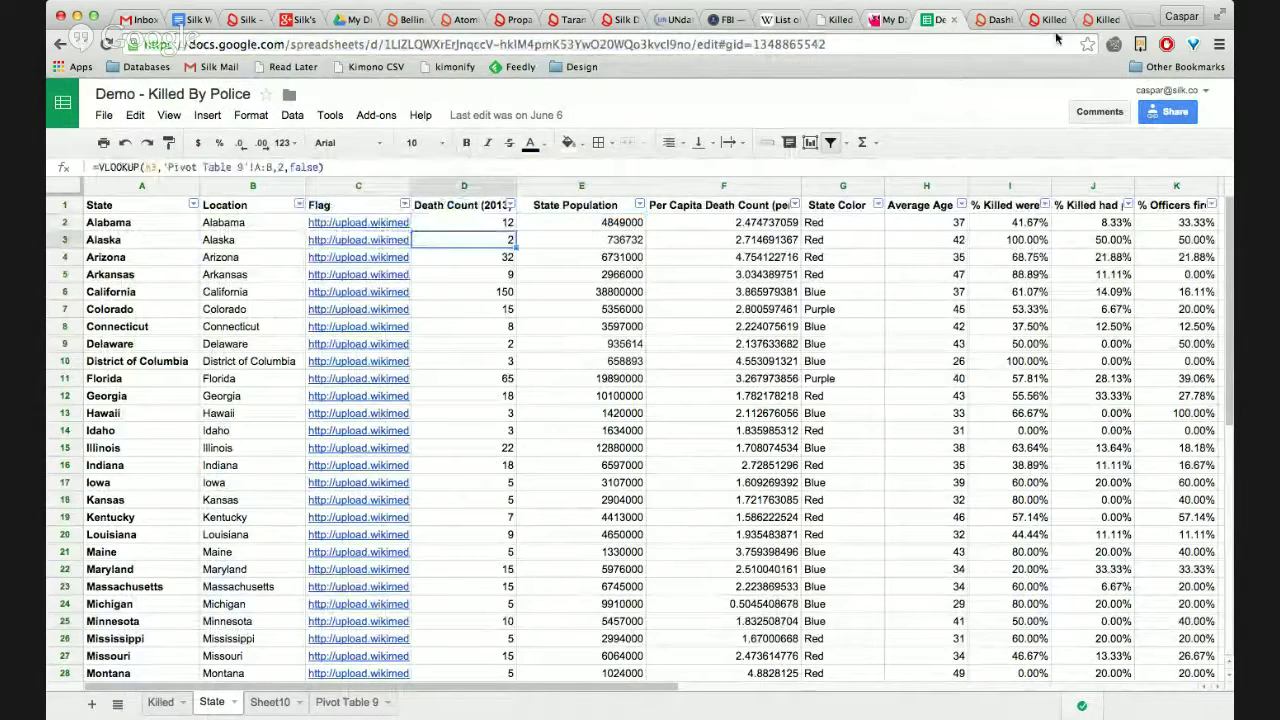
click(990, 20)
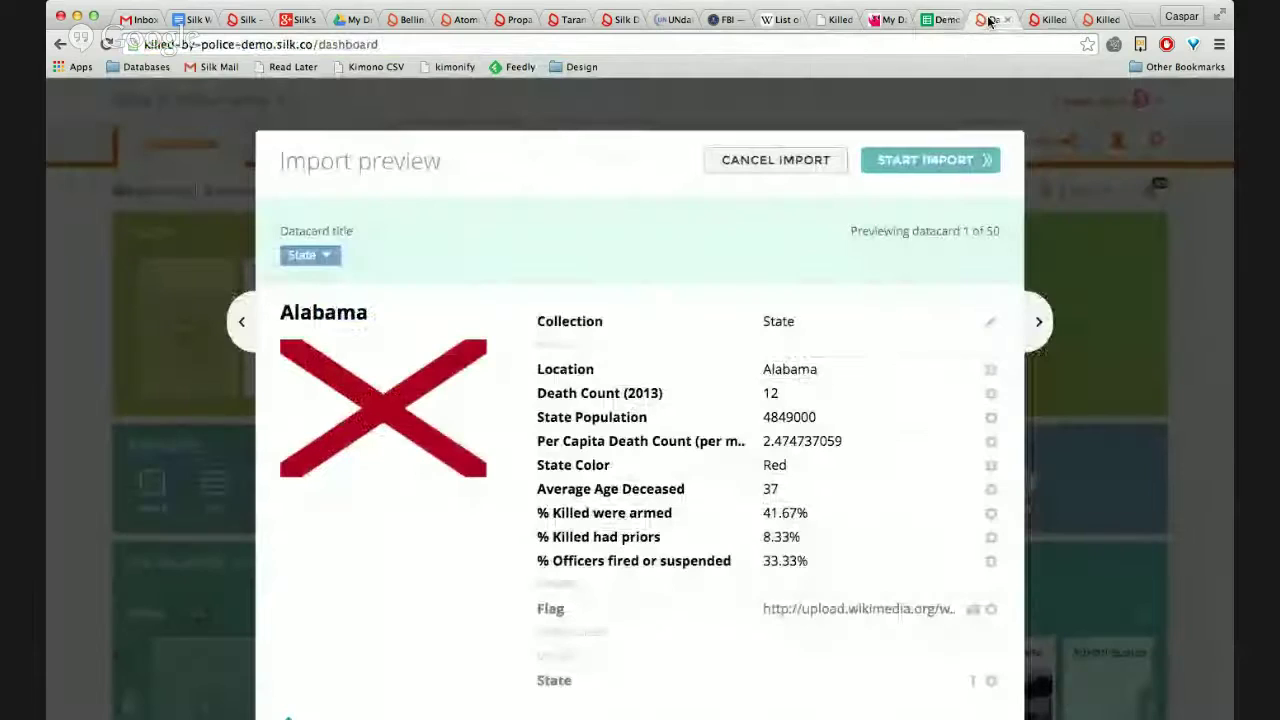
scroll(406, 229, down, 3)
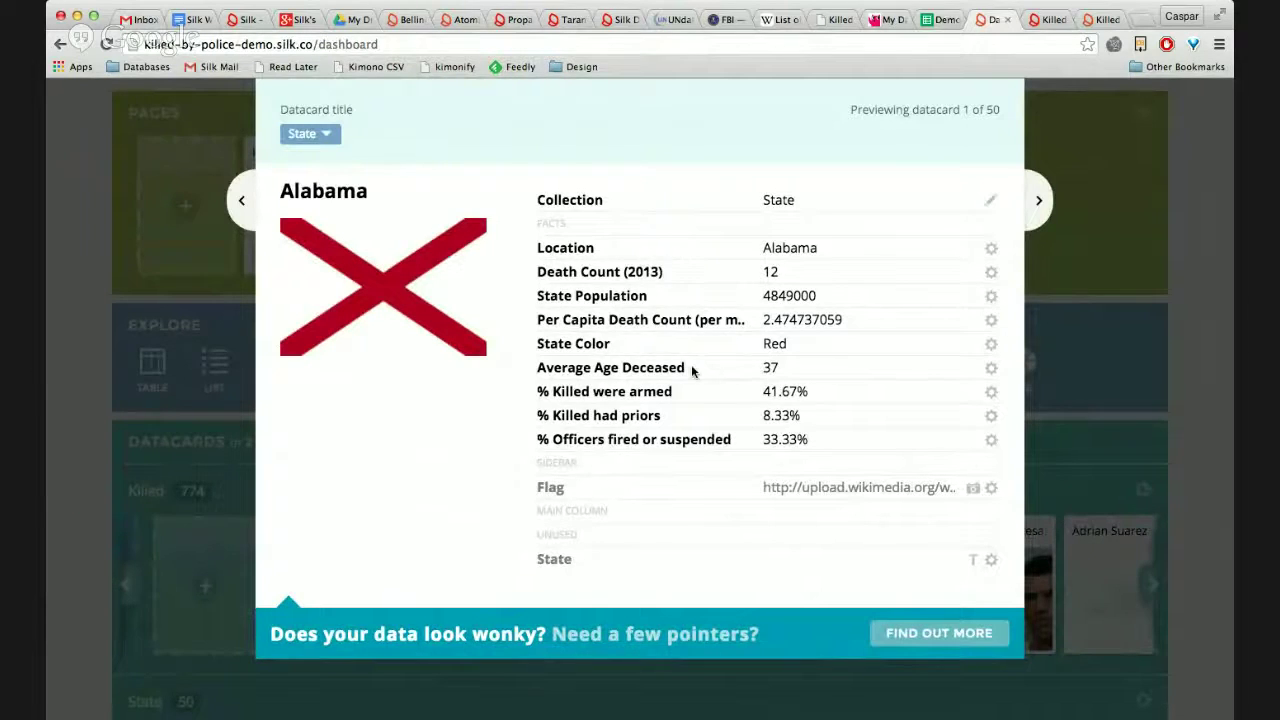
scroll(691, 364, up, 2)
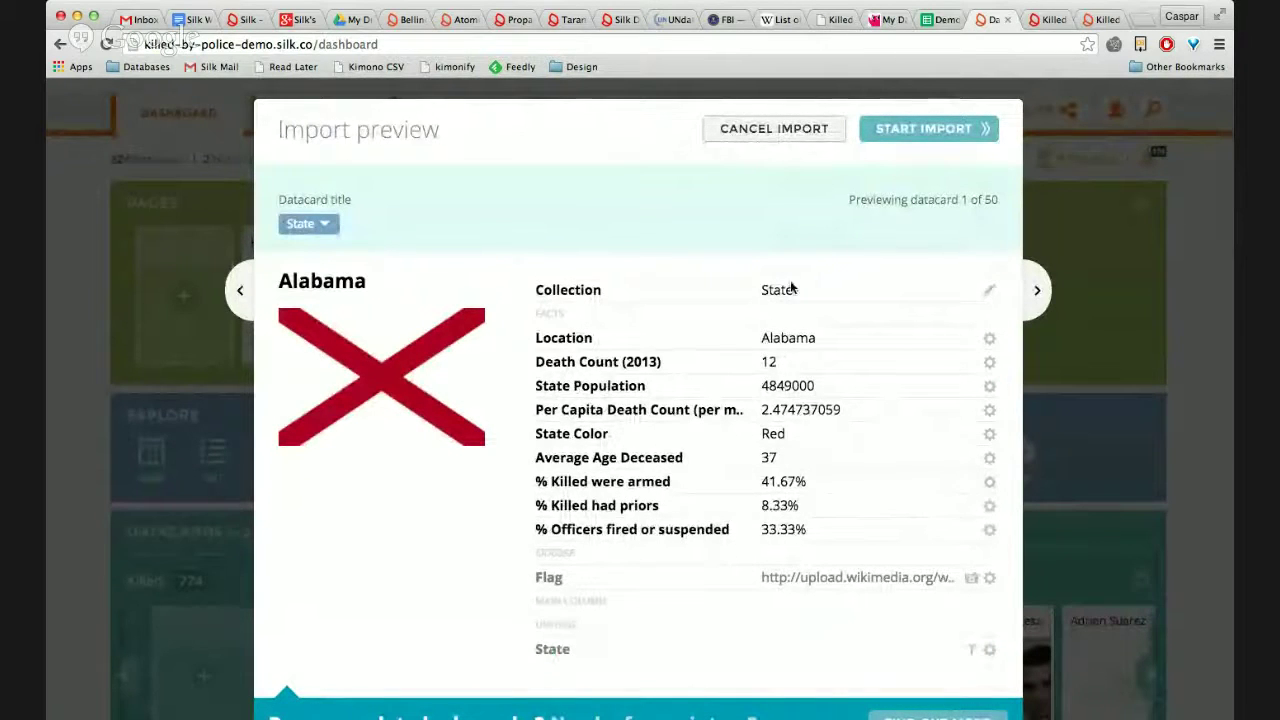
scroll(803, 318, up, 2)
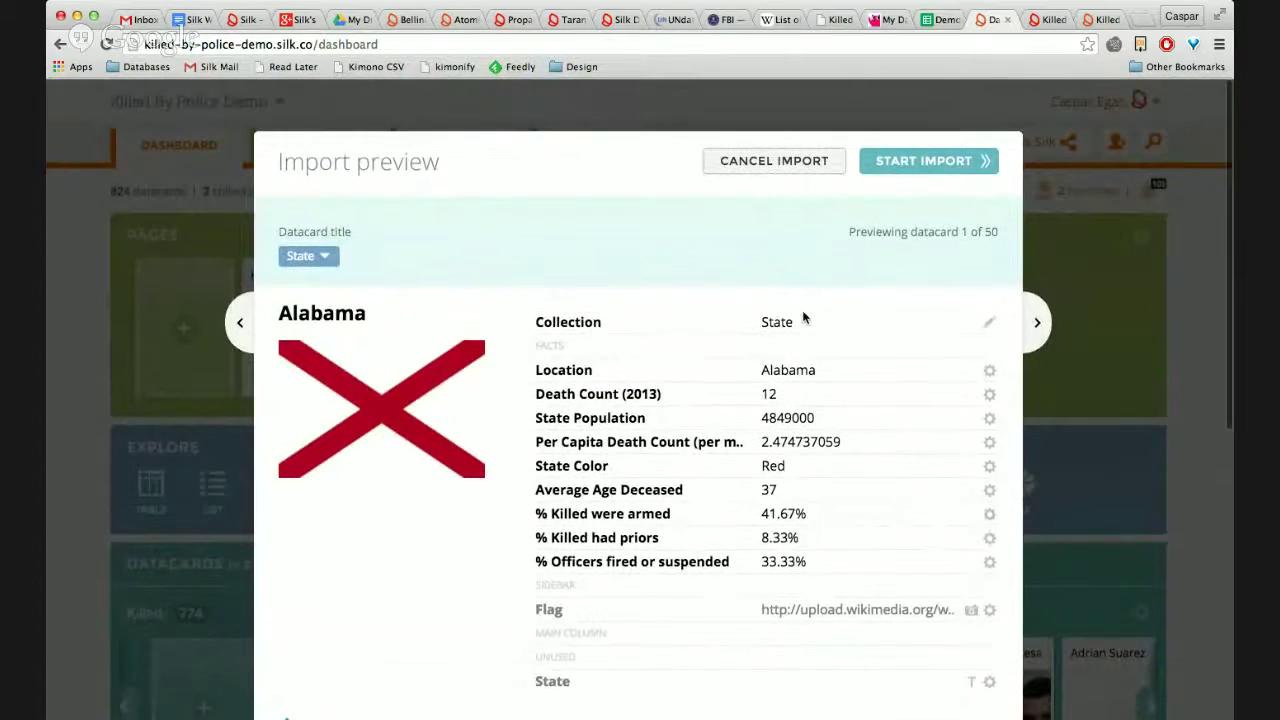
Import the State sheet, allowing the existing pages to be overwritten, and open the new datacards
click(928, 172)
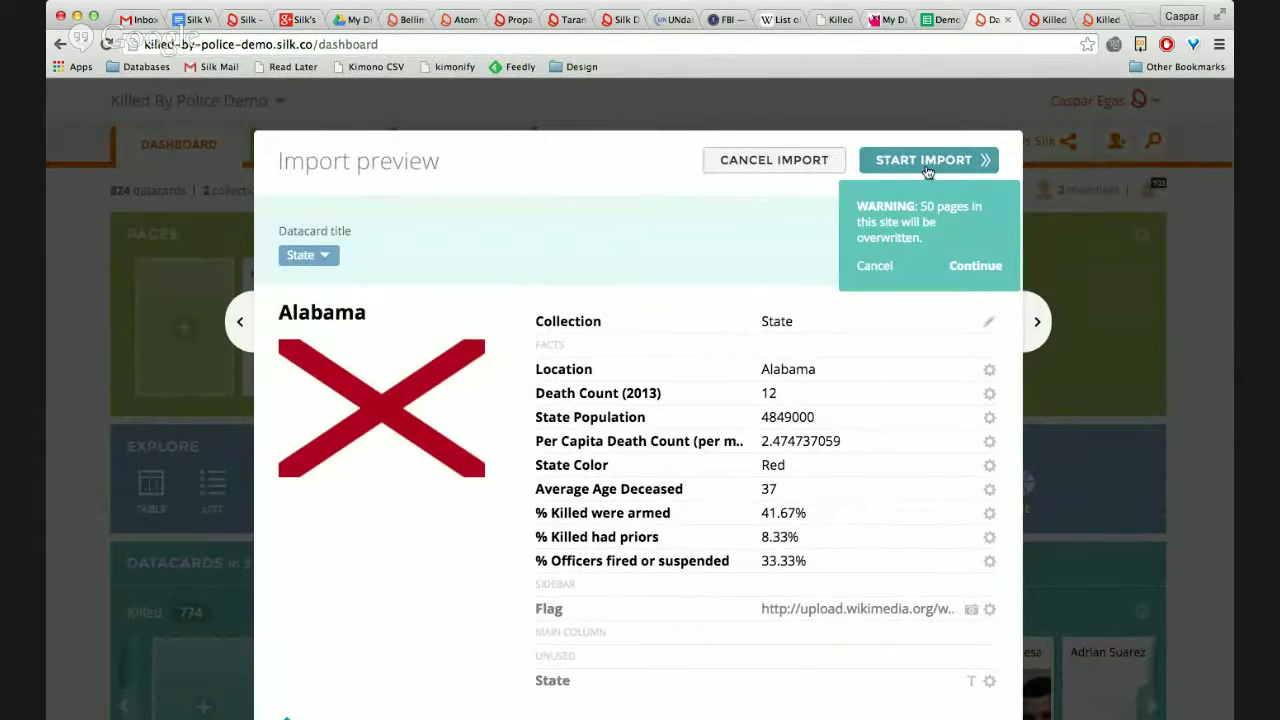
click(974, 267)
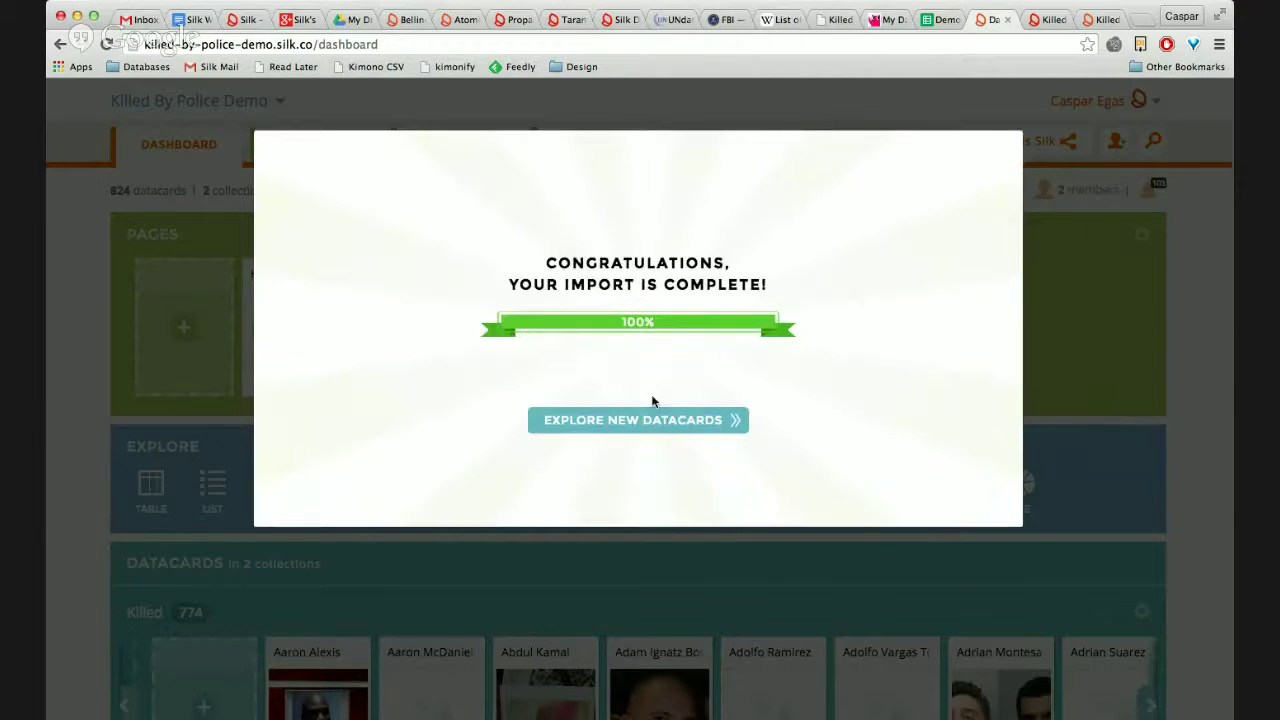
click(647, 410)
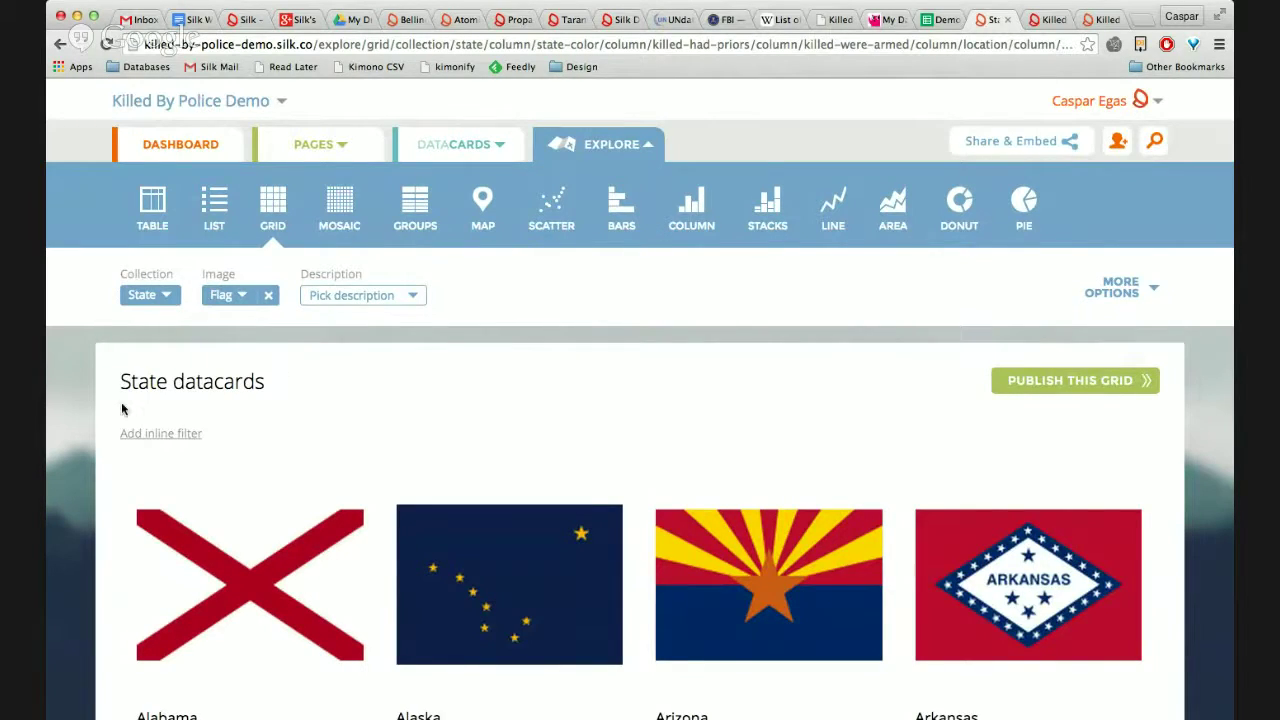
Review the flags and facts in the grid of State datacards
scroll(121, 402, down, 3)
scroll(121, 402, down, 10)
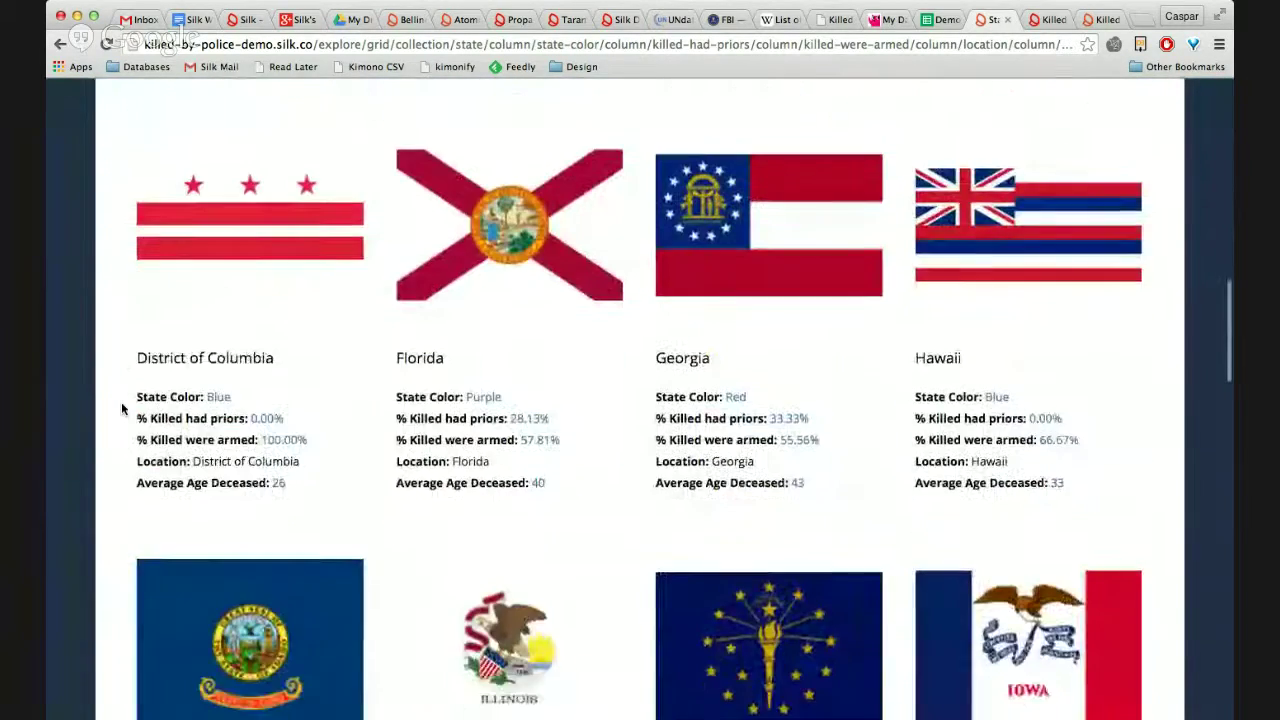
scroll(121, 405, up, 15)
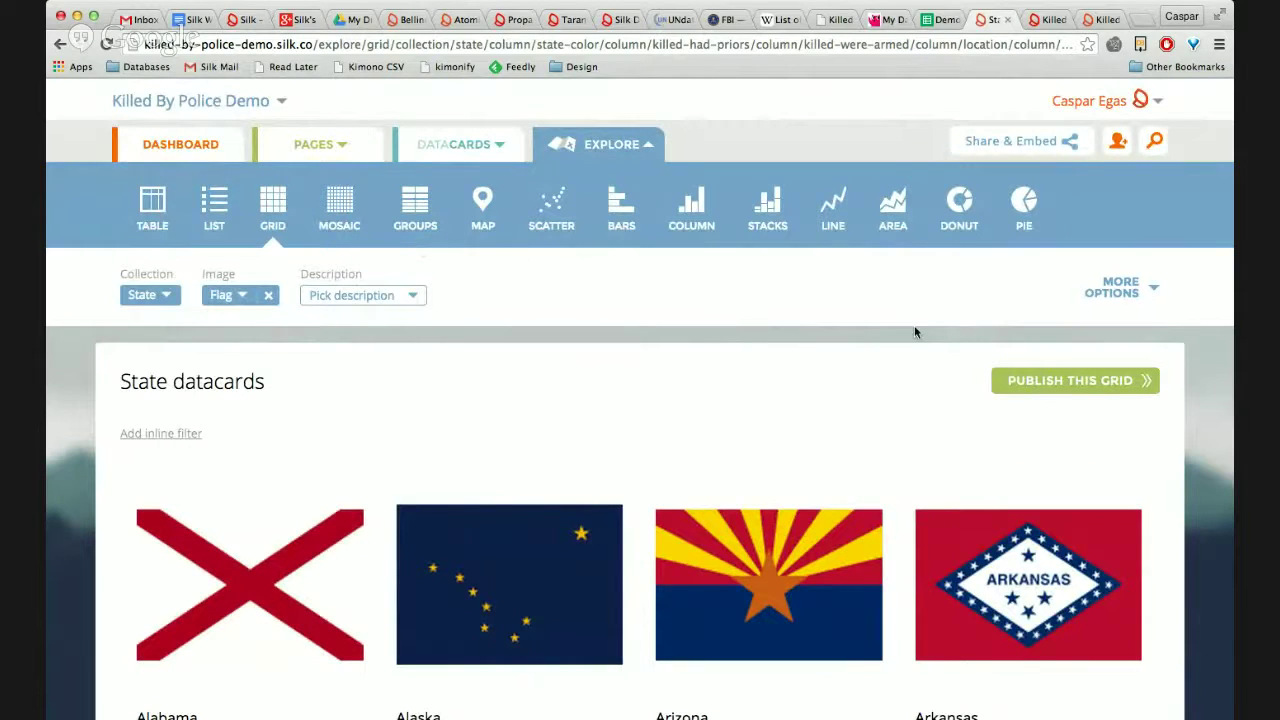
Switch to the published Killed By Police Silk and review the introduction and page links on its homepage
click(1103, 20)
scroll(343, 252, up, 5)
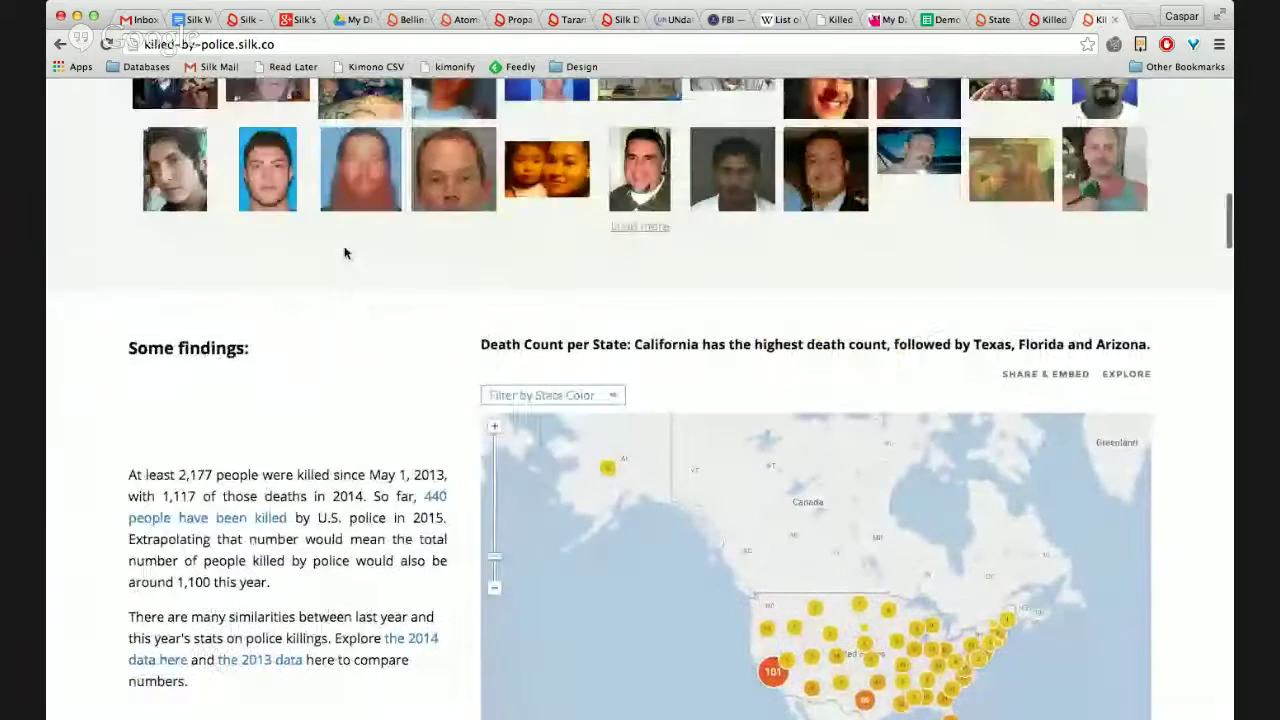
scroll(343, 252, up, 15)
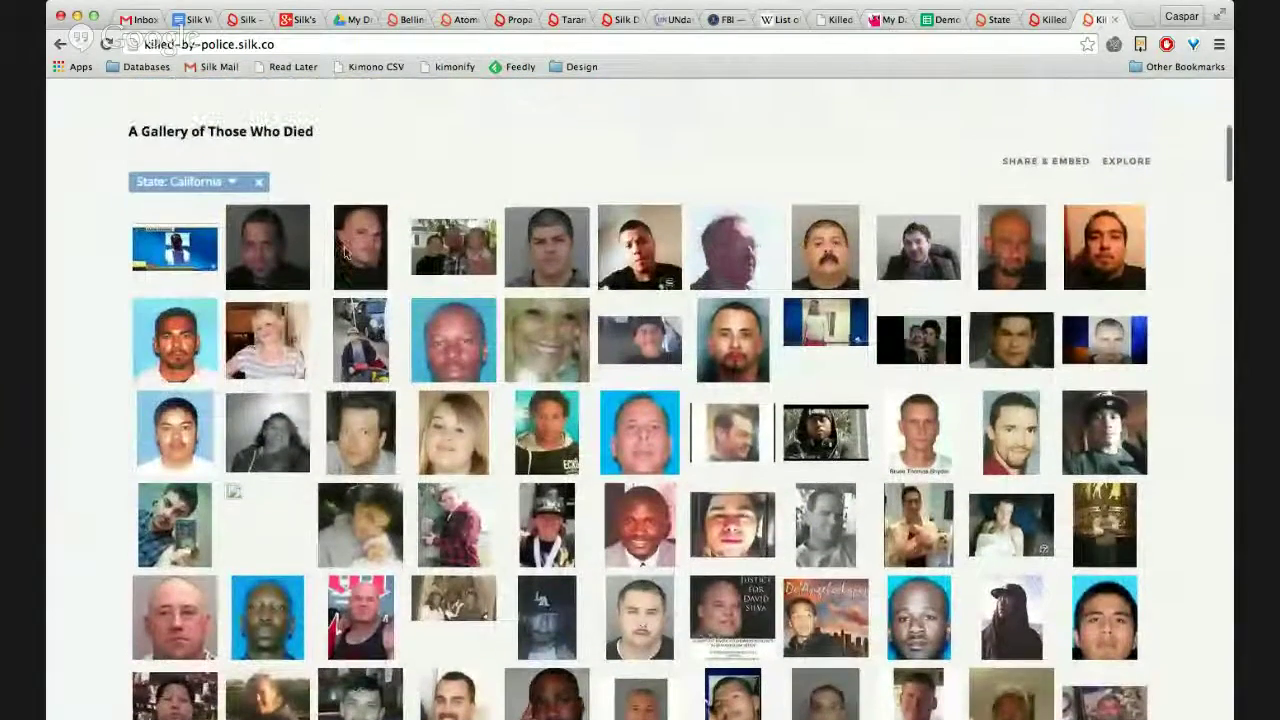
scroll(343, 251, up, 6)
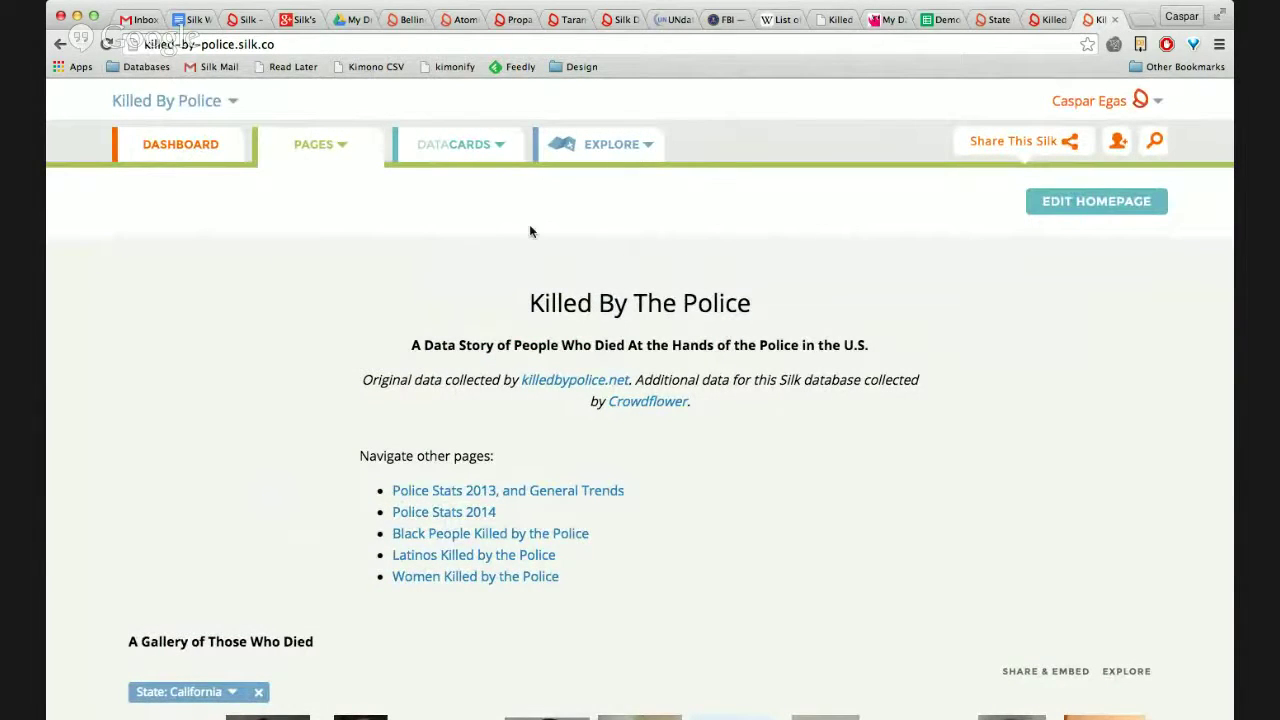
scroll(218, 276, down, 2)
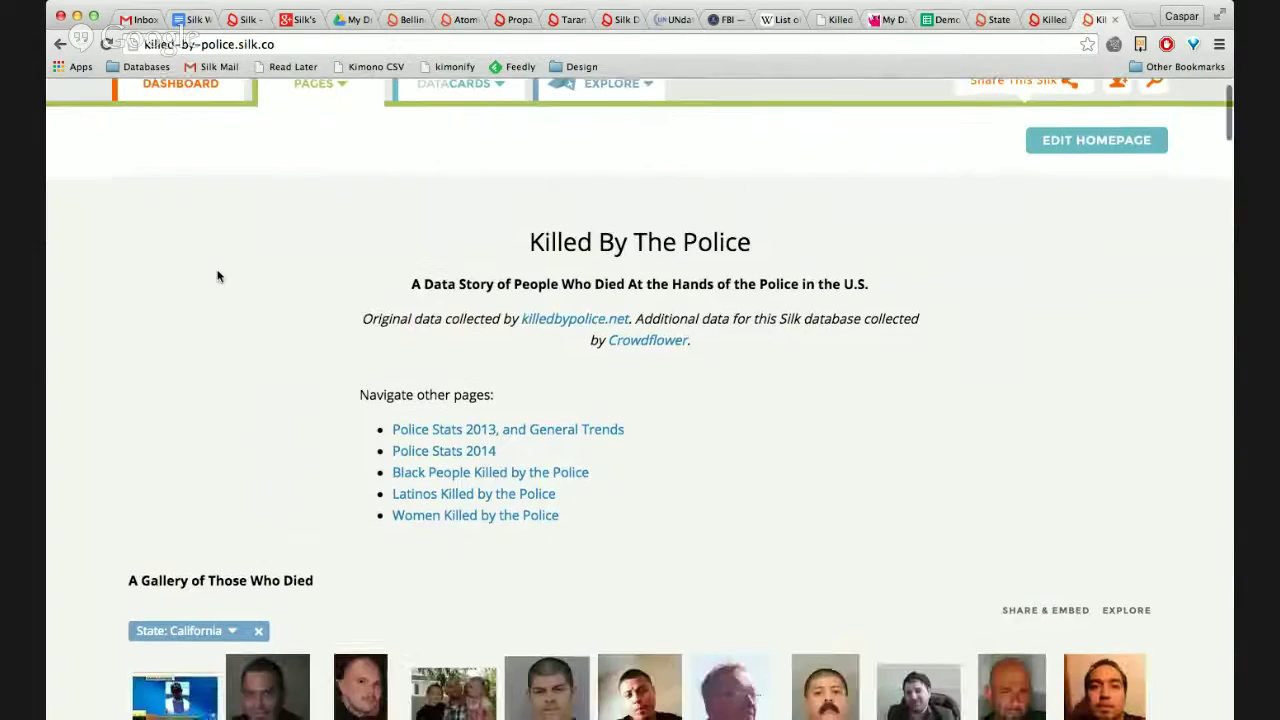
scroll(218, 276, up, 1)
Go past the photo gallery to the findings and examine state markers on the Death Count per State map
scroll(939, 309, down, 10)
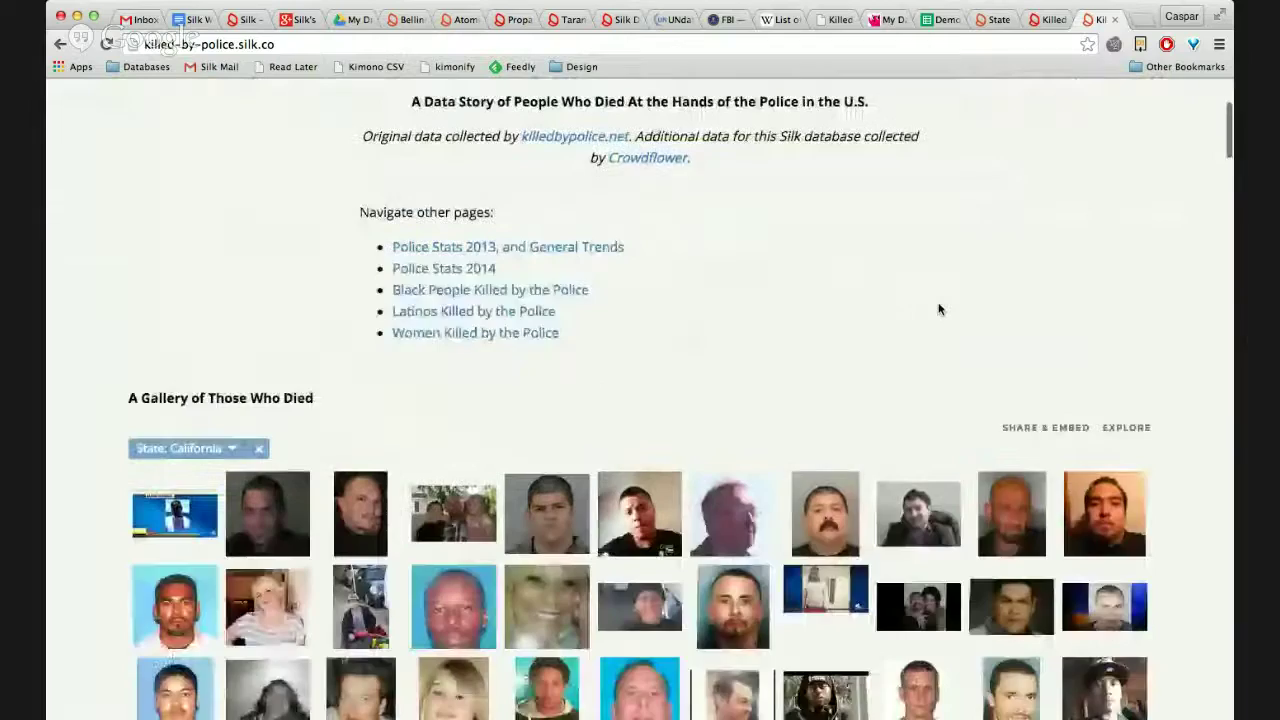
scroll(939, 309, down, 5)
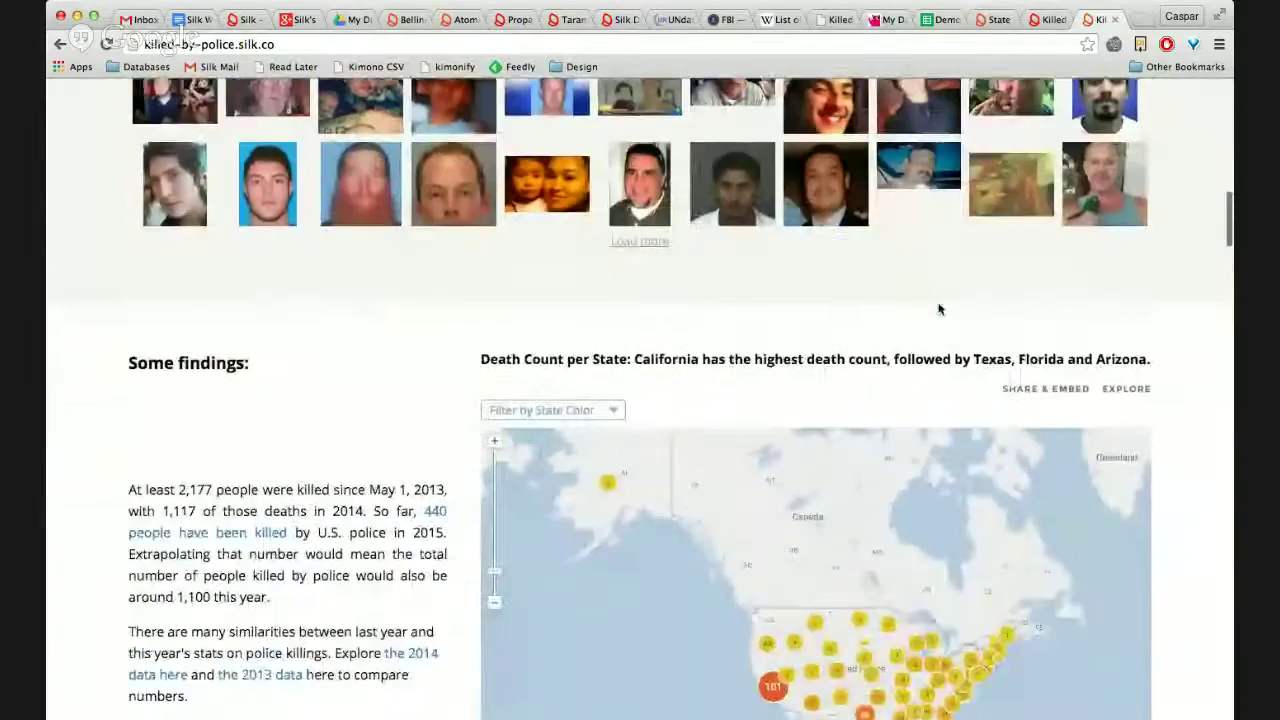
scroll(972, 178, down, 2)
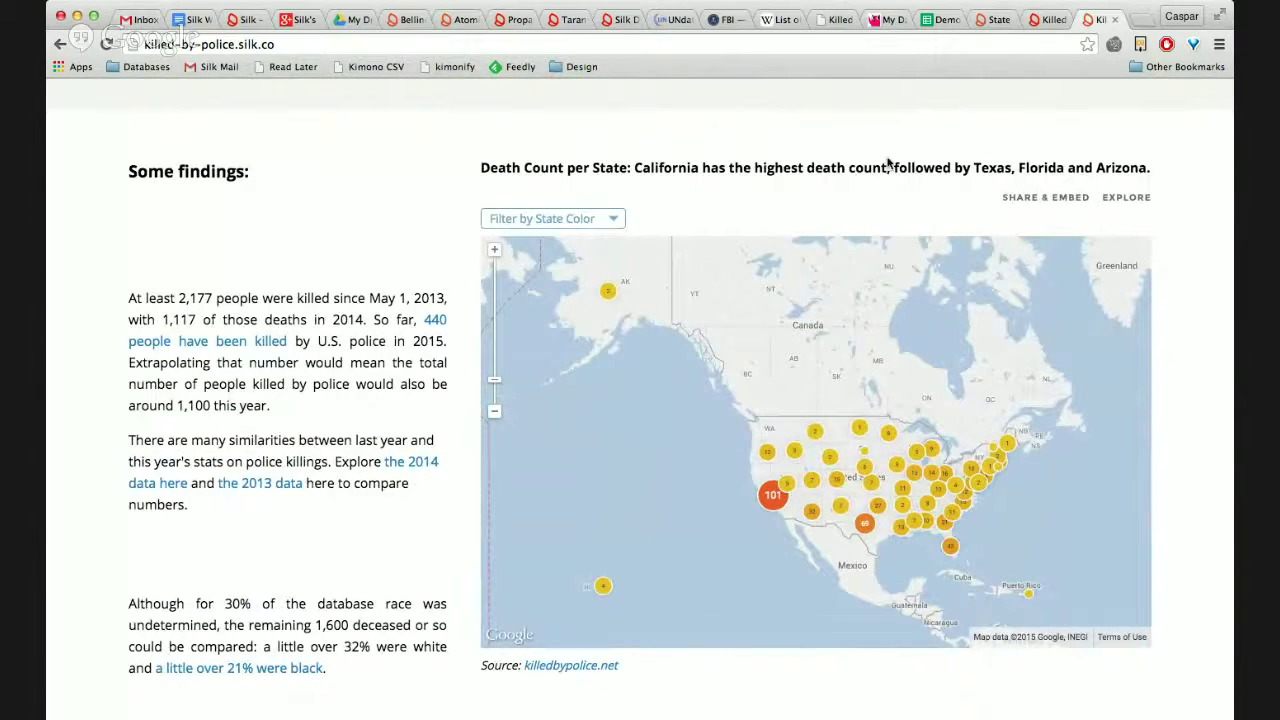
scroll(888, 165, down, 1)
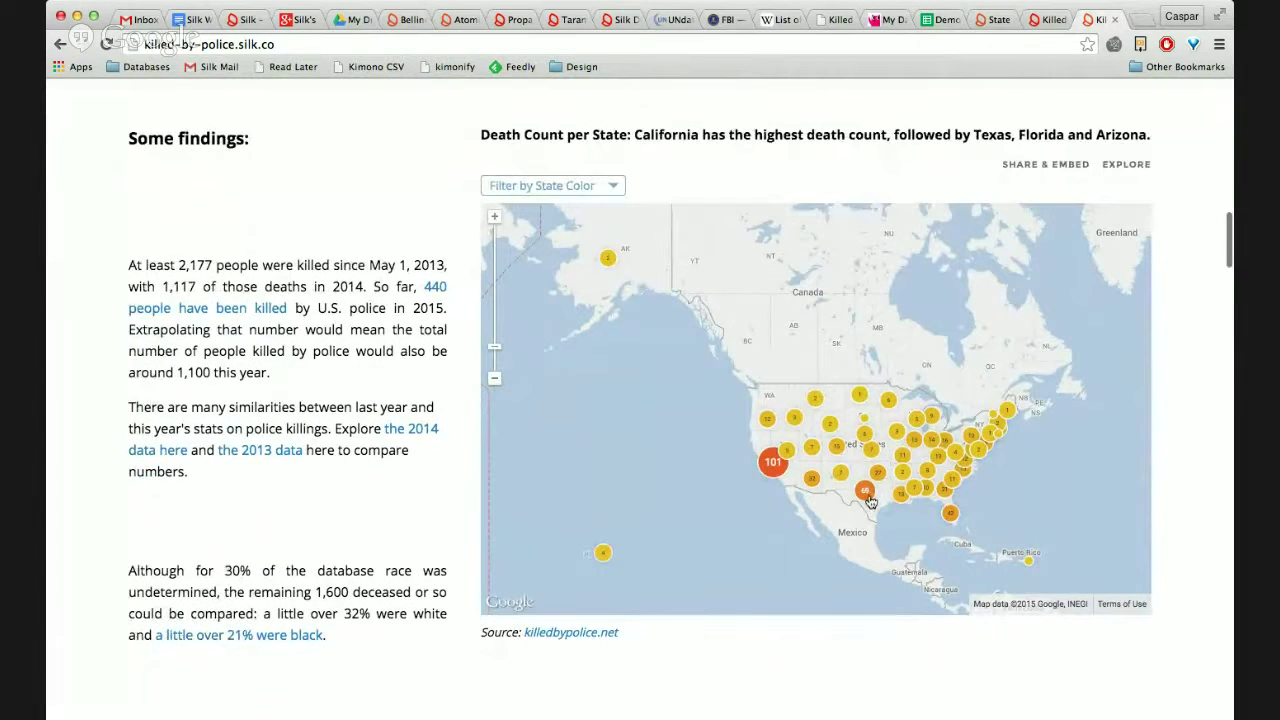
mouse_move(871, 500)
scroll(680, 463, down, 1)
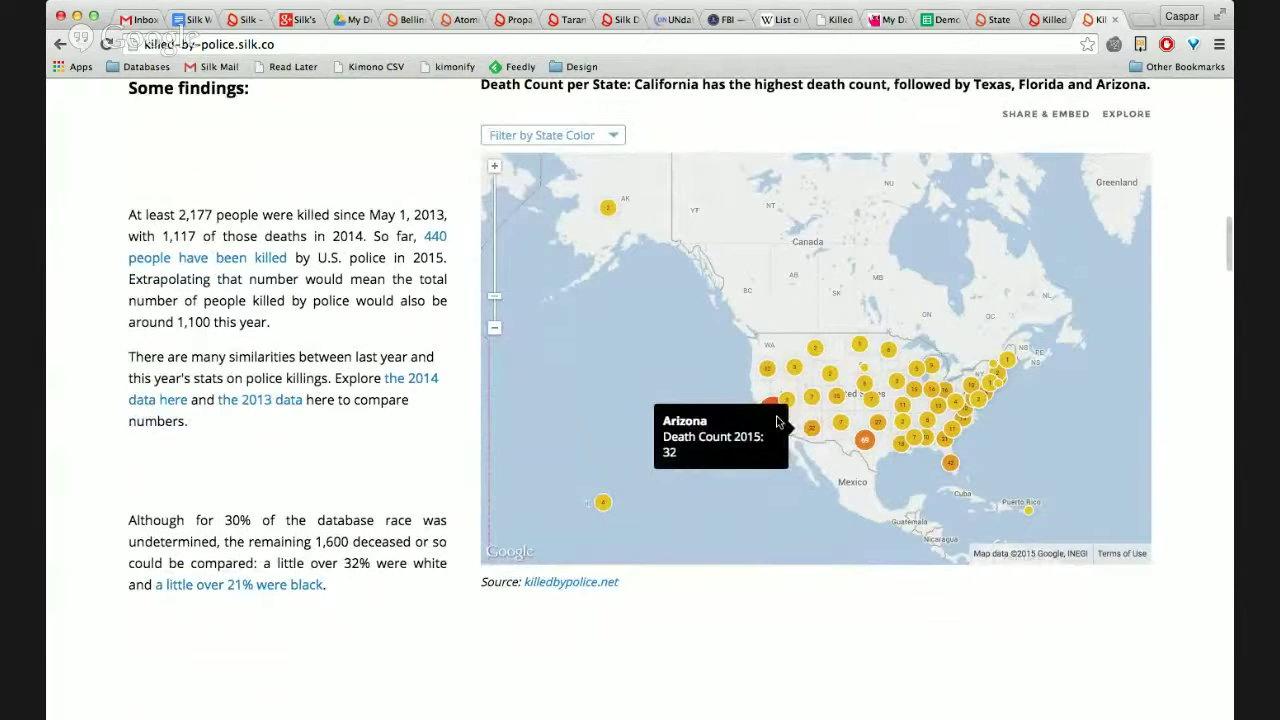
Examine the Death Count per Capita scatter plot, including the most populous state and the highest per-capita point
scroll(428, 450, down, 5)
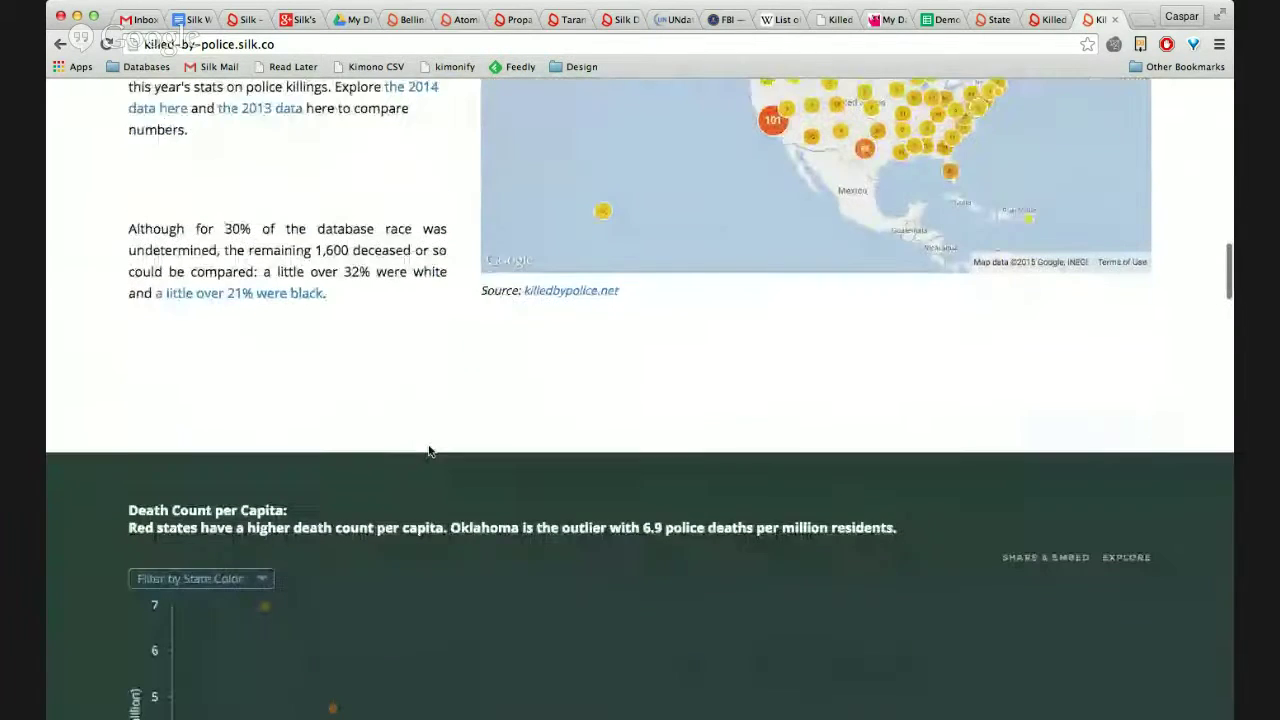
scroll(157, 323, down, 3)
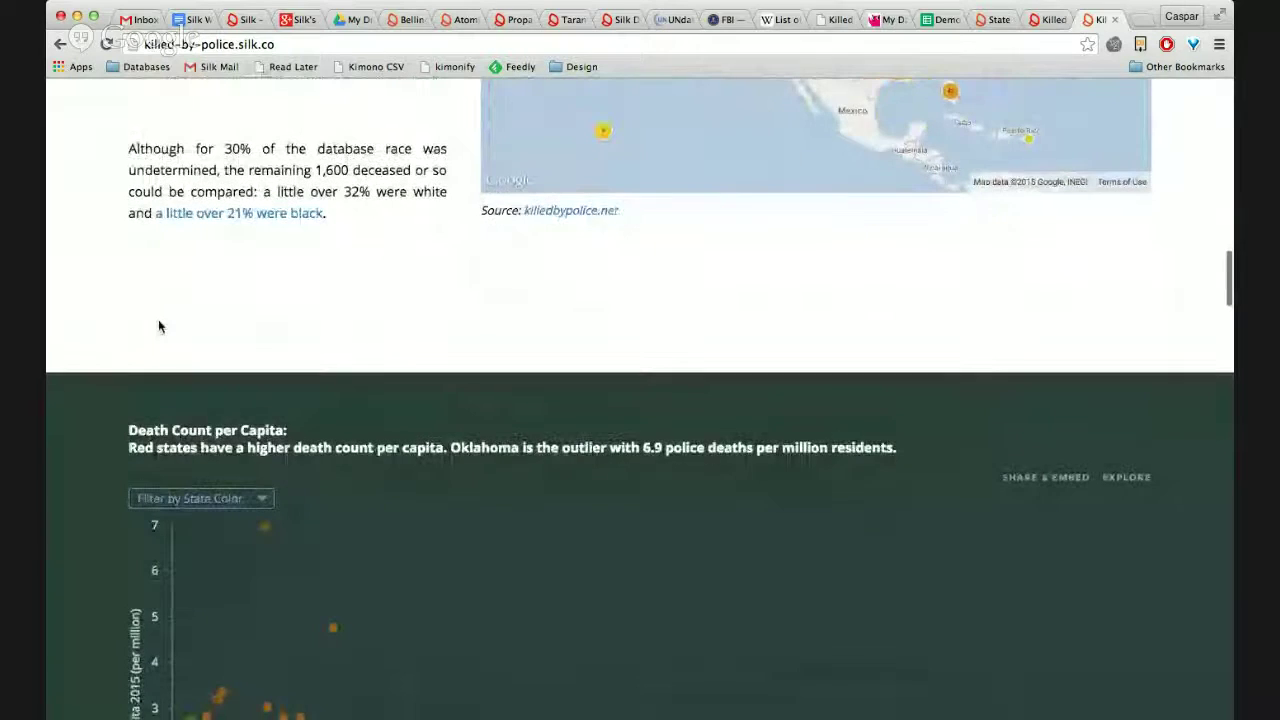
scroll(84, 246, down, 3)
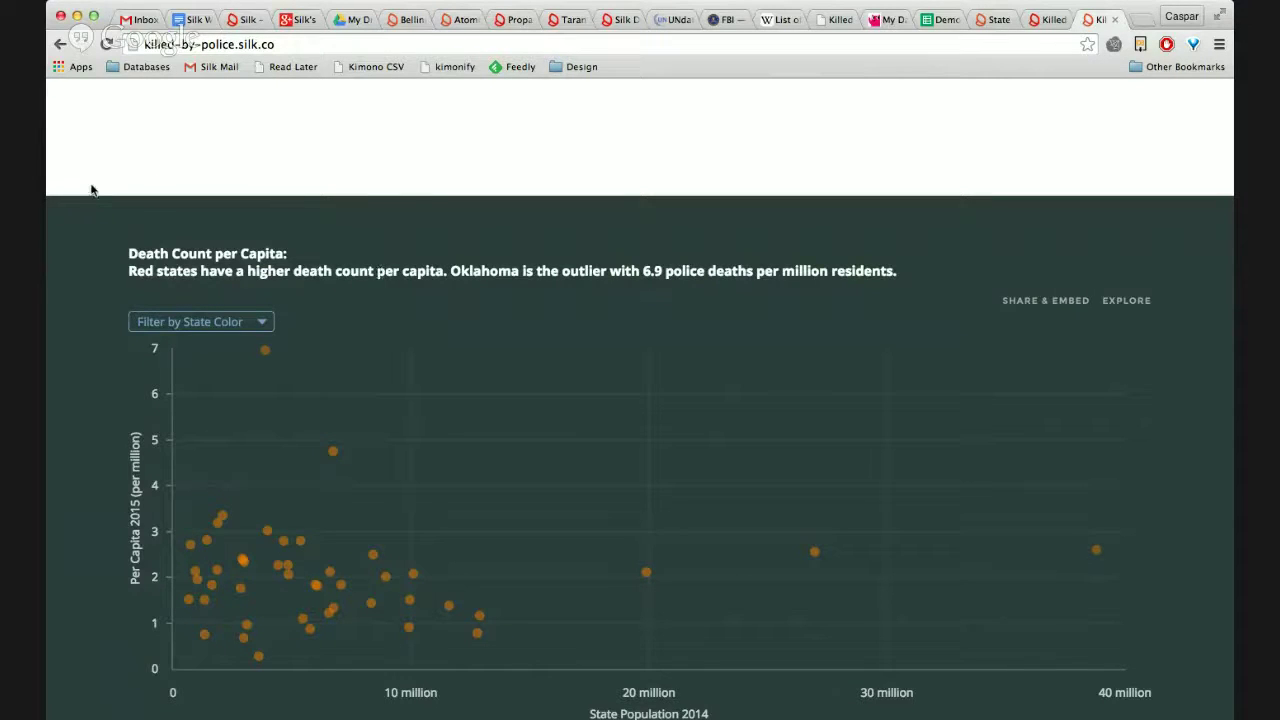
scroll(91, 190, down, 1)
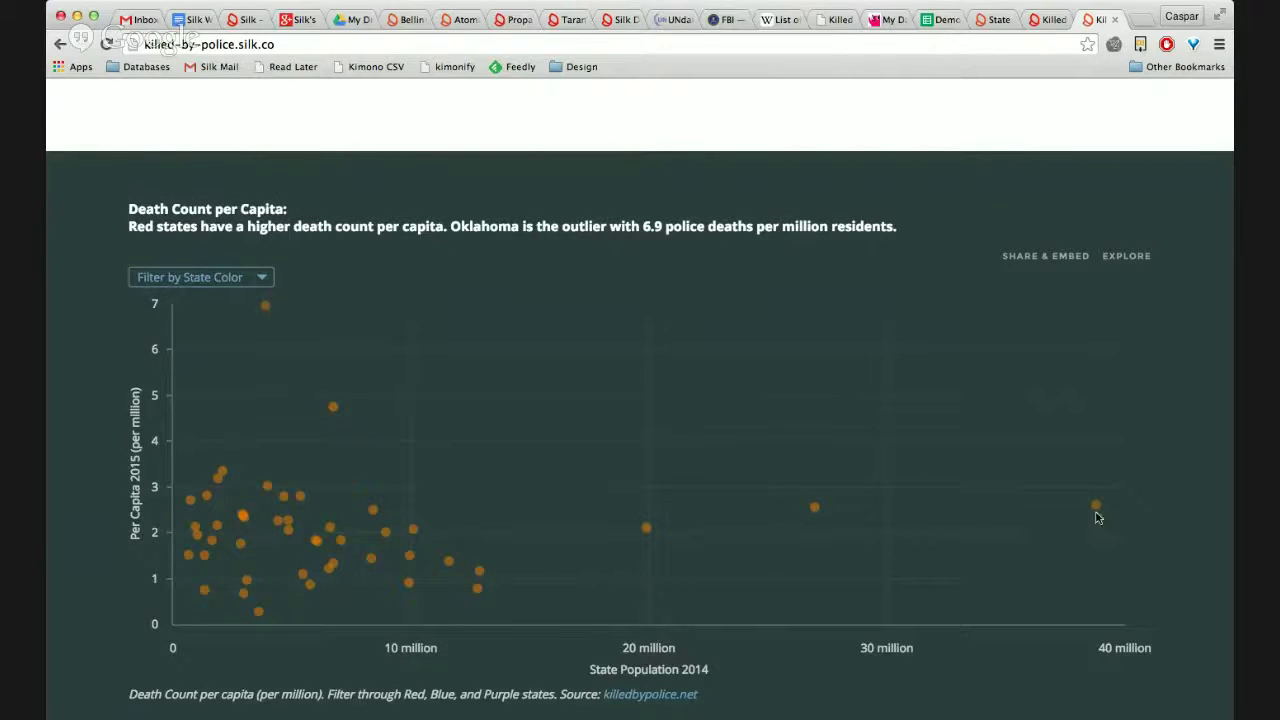
mouse_move(1098, 512)
mouse_move(267, 312)
Review the Death Count Per Capita map and the Cause of Death and Highest Death Count per Month charts
scroll(85, 307, down, 8)
scroll(85, 307, down, 8)
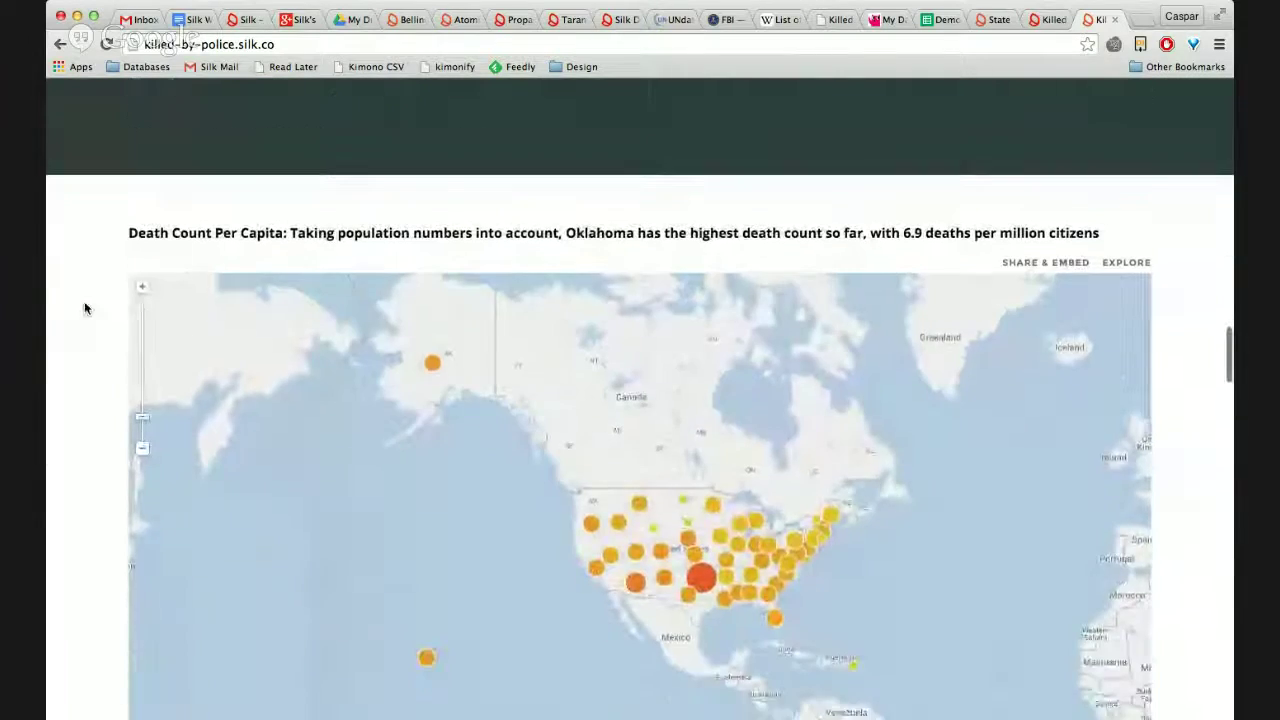
scroll(85, 307, down, 8)
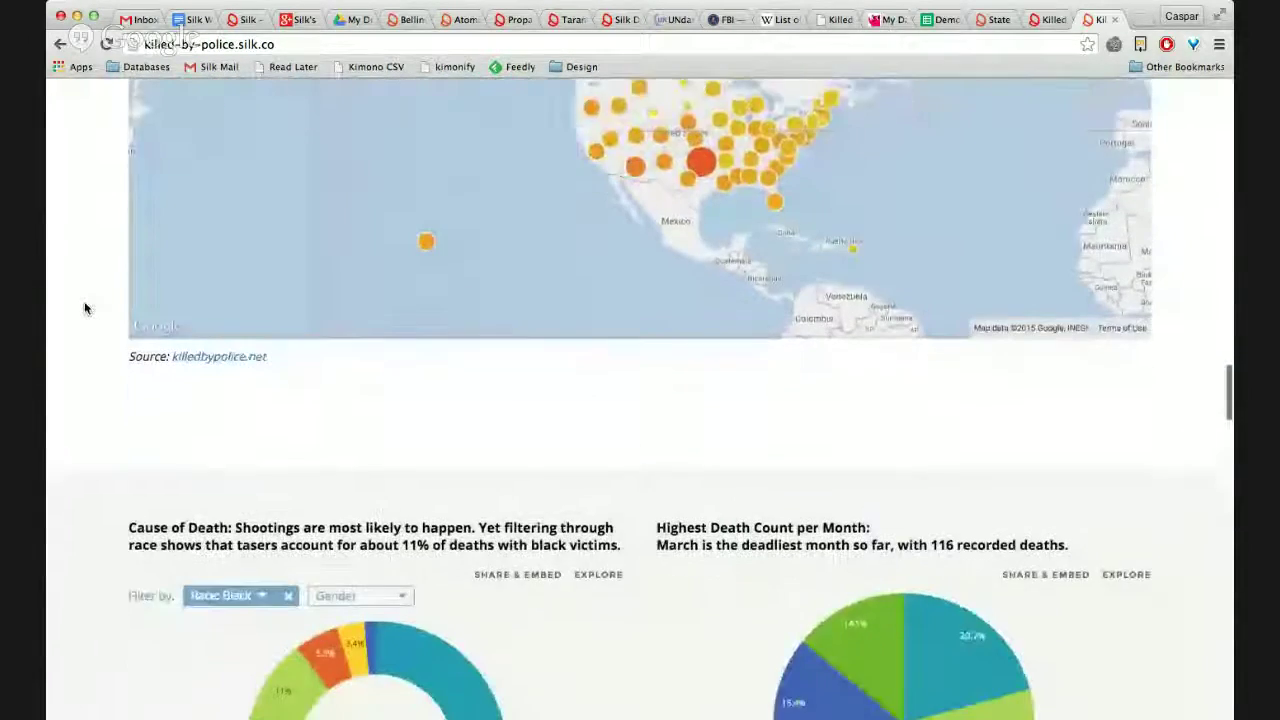
scroll(85, 308, down, 2)
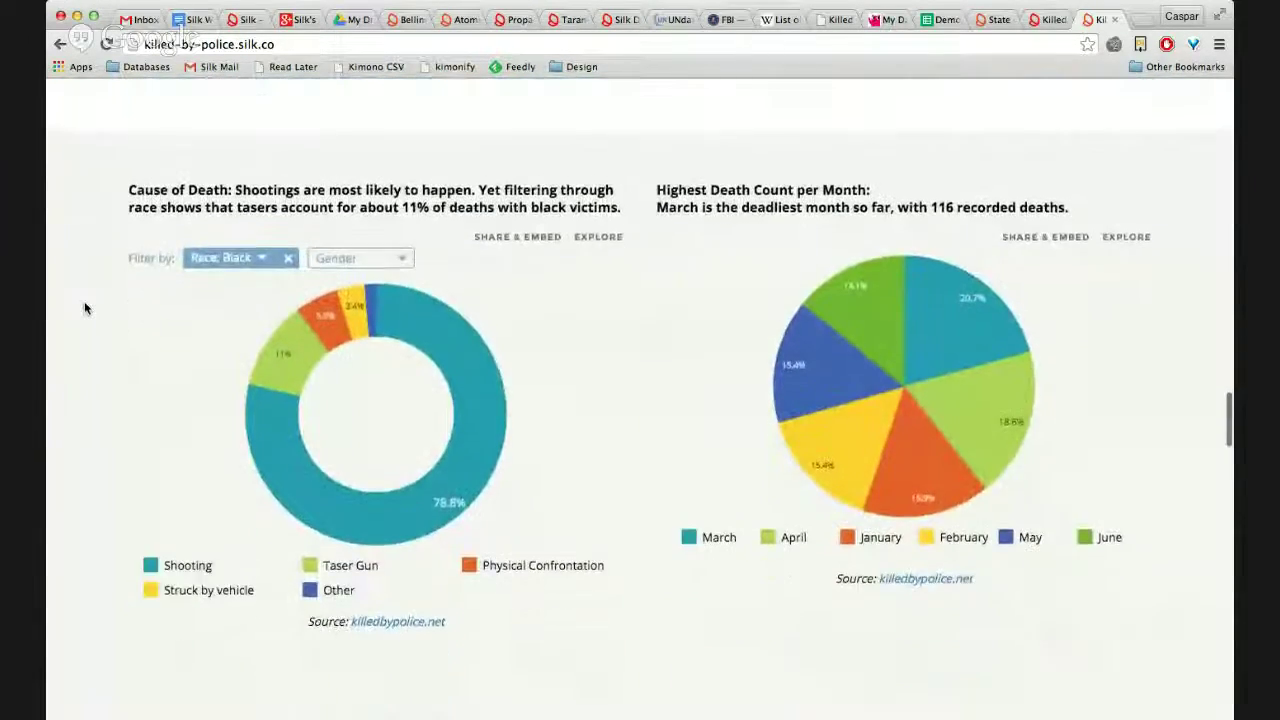
scroll(84, 308, down, 9)
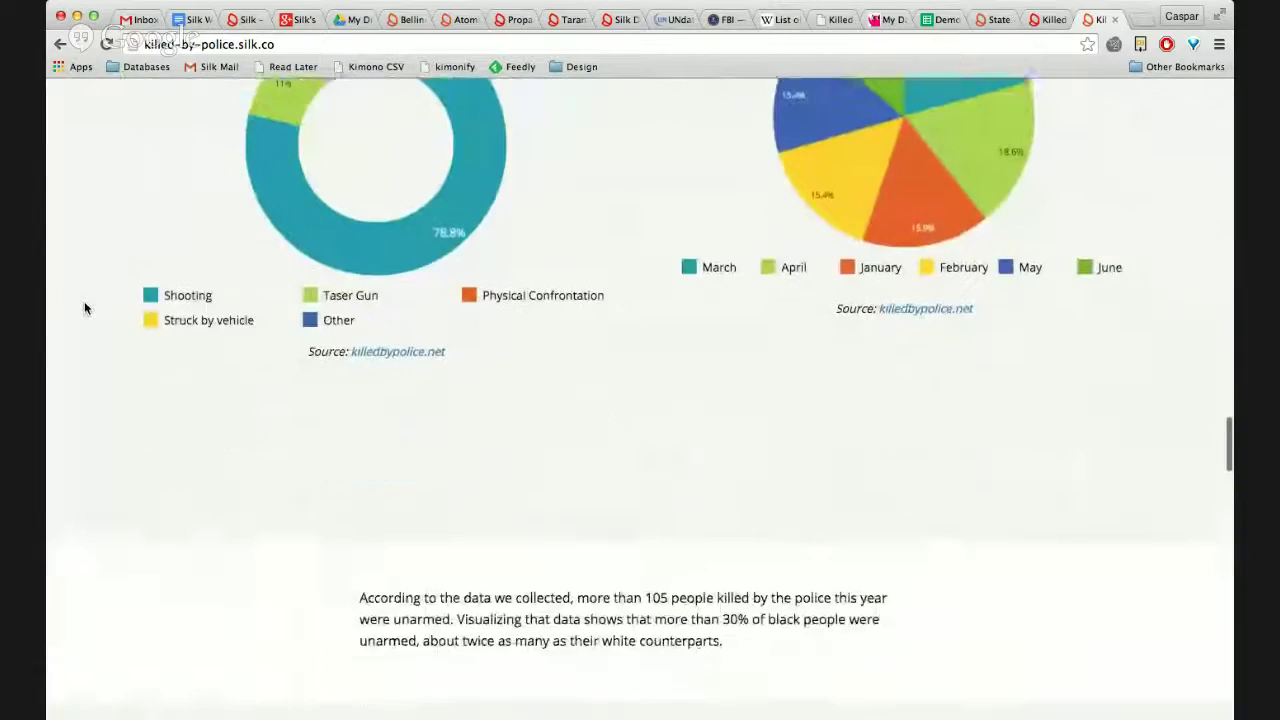
Review the charts on whether the deceased were armed, by race, and the chart on signs of mental illness
scroll(85, 308, down, 11)
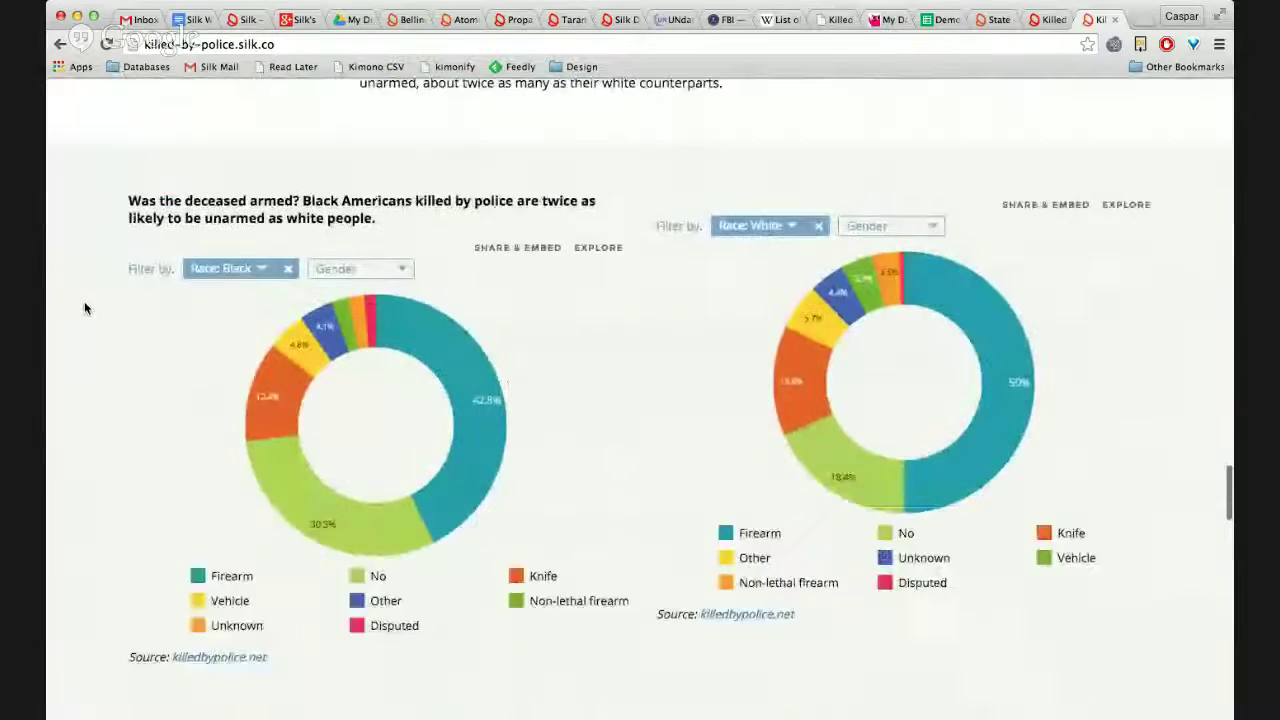
scroll(85, 308, down, 4)
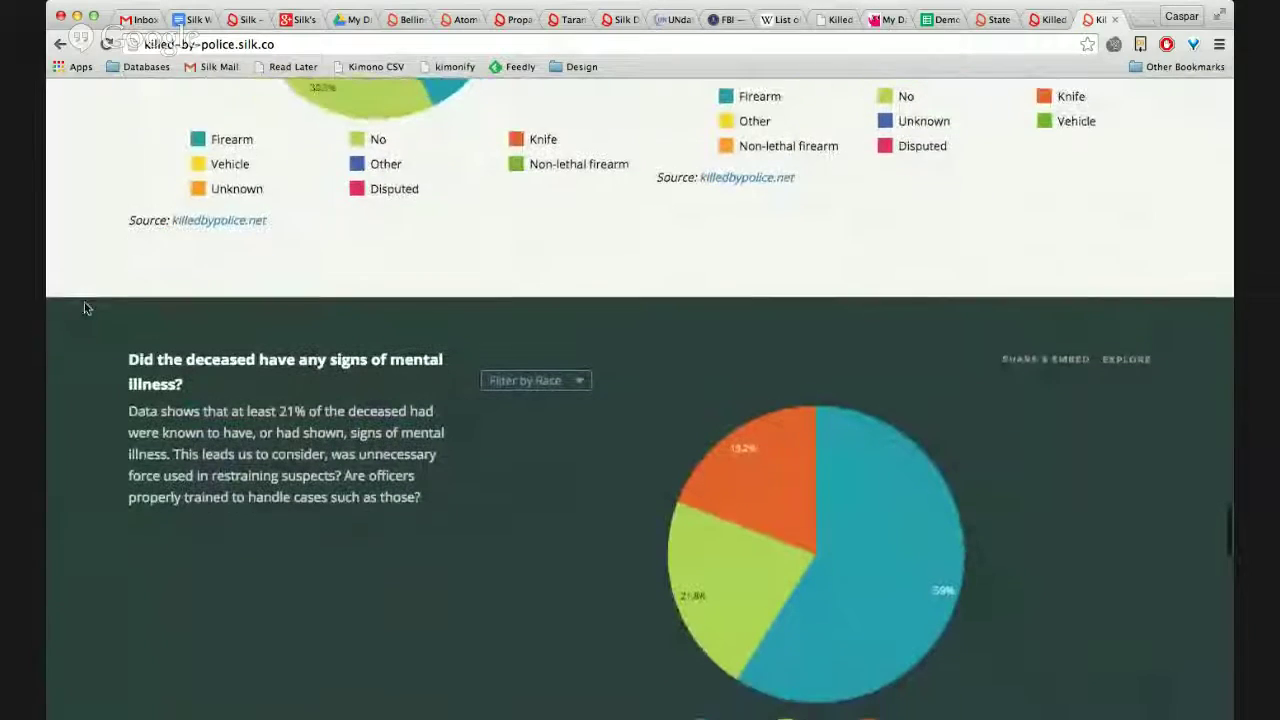
scroll(85, 308, down, 2)
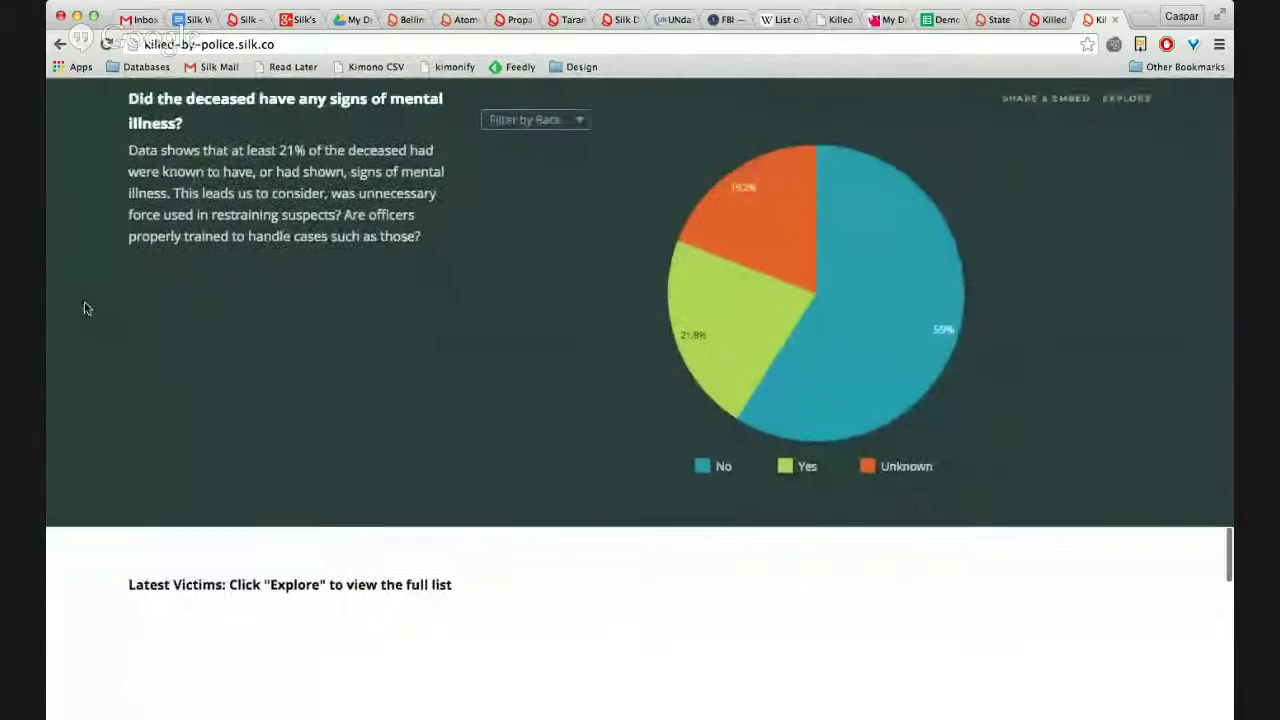
Review the Latest Victims table and the page footer with its collection links, ending back at the table
scroll(85, 308, down, 5)
scroll(85, 308, down, 7)
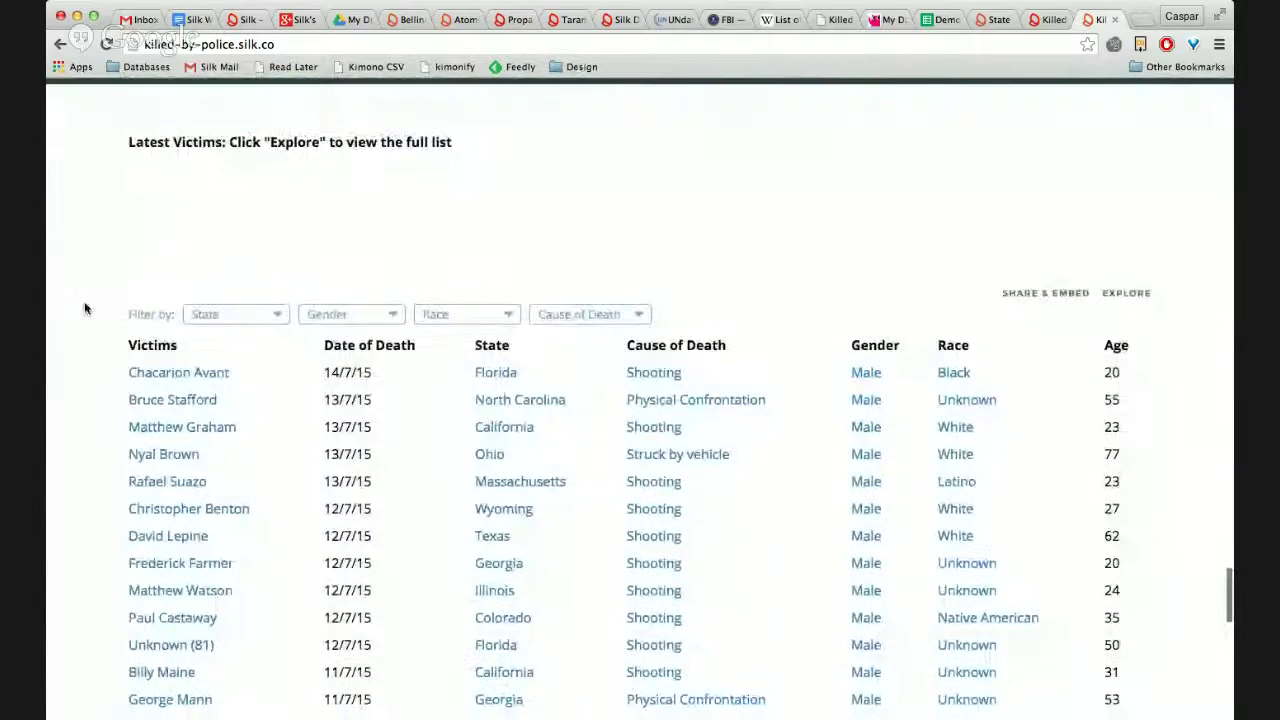
scroll(85, 308, down, 10)
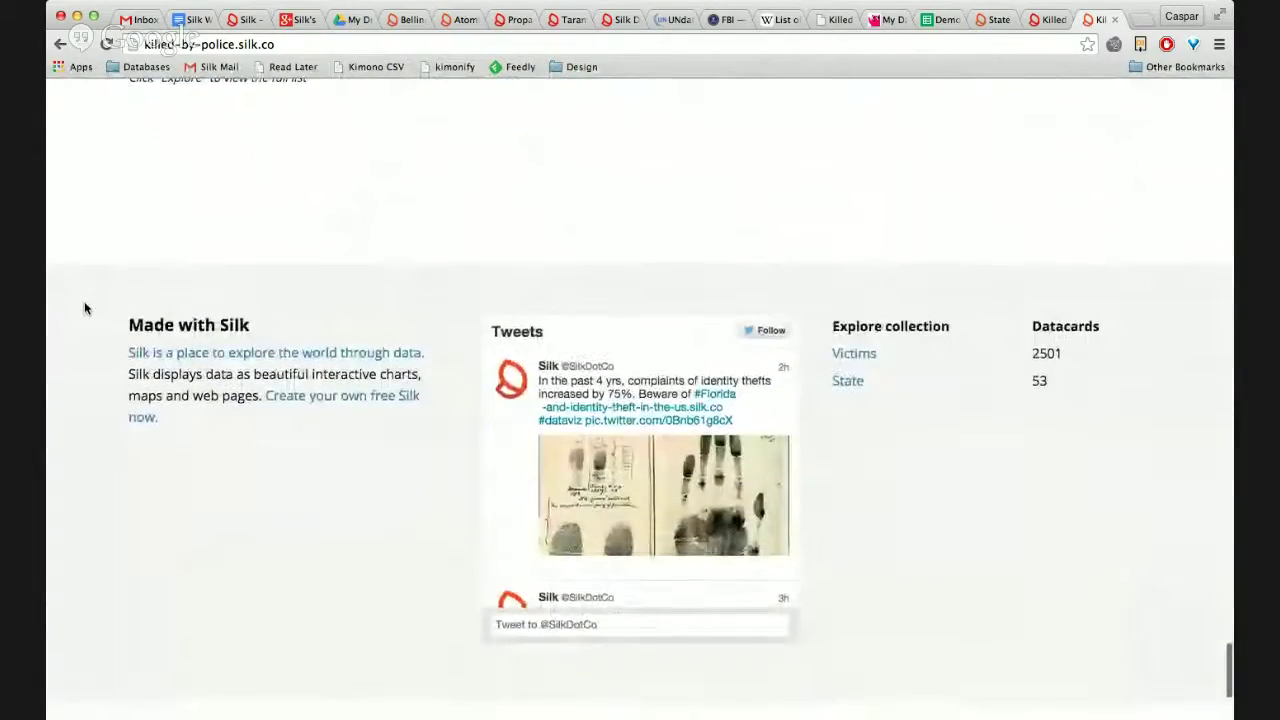
scroll(84, 308, up, 9)
scroll(84, 308, up, 2)
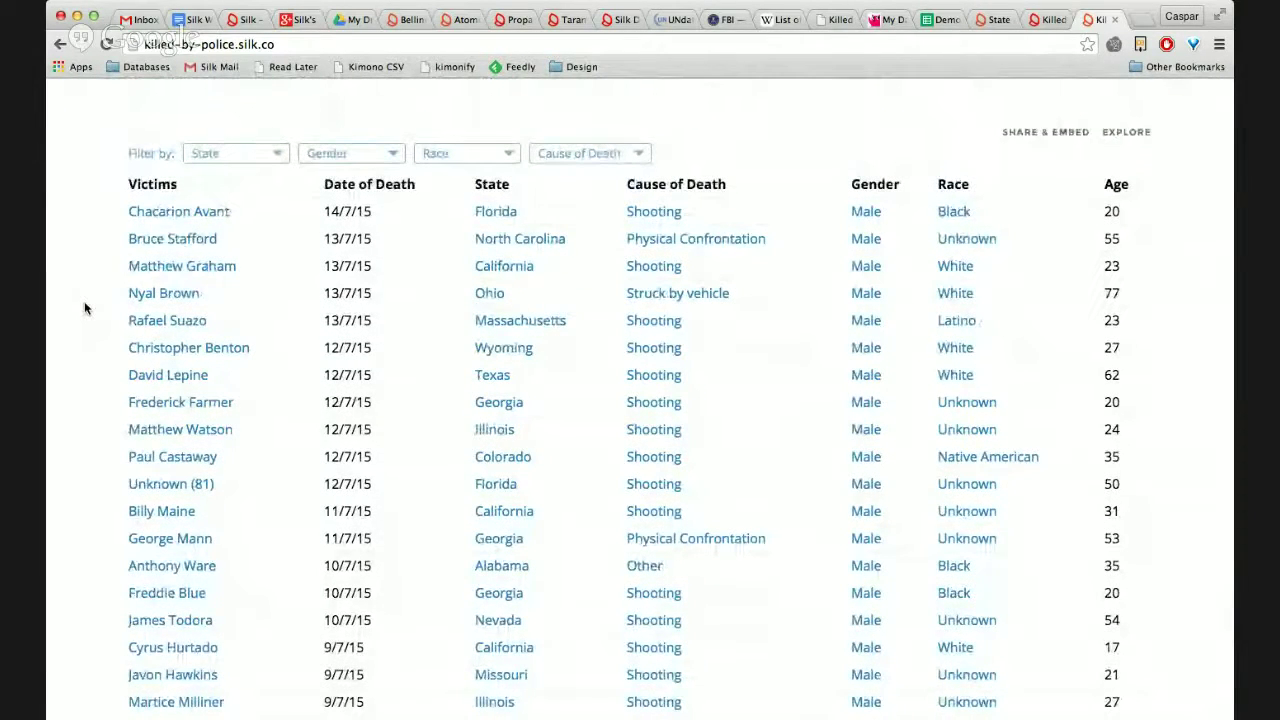
Return to the beginning of the data story and look over its introduction and the California photo gallery
scroll(84, 308, up, 15)
scroll(85, 308, down, 1)
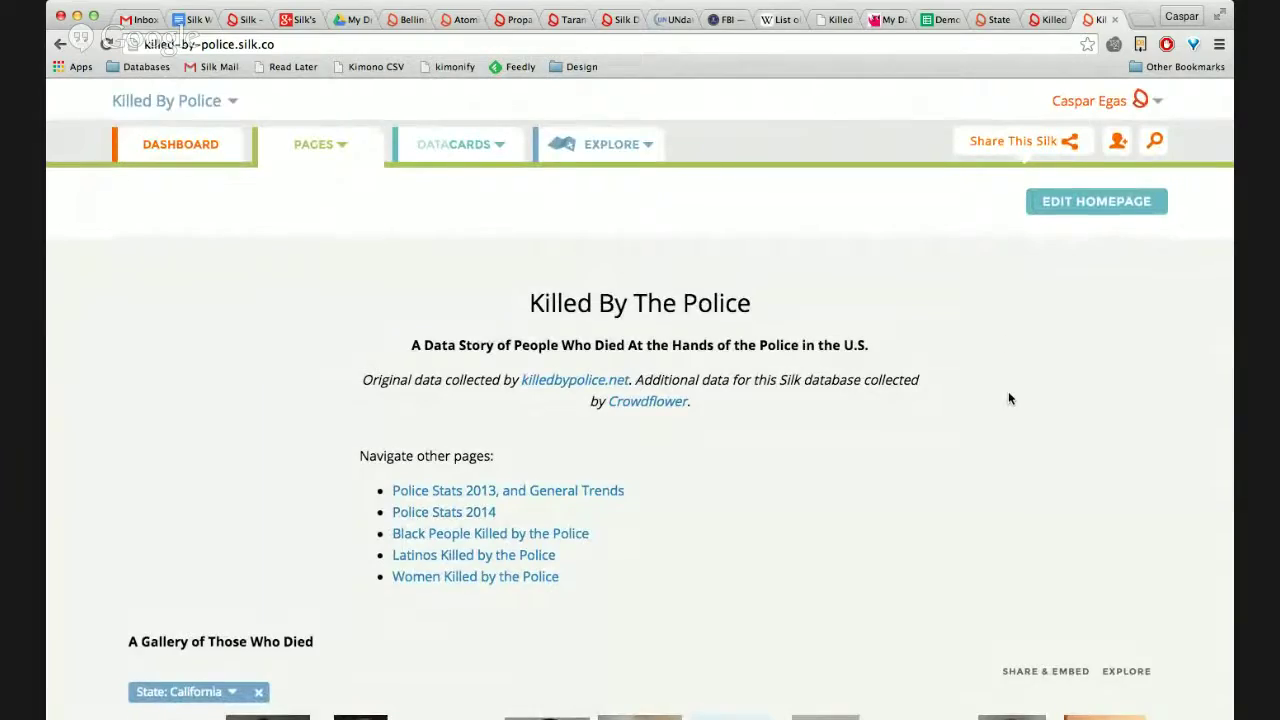
scroll(1008, 395, down, 10)
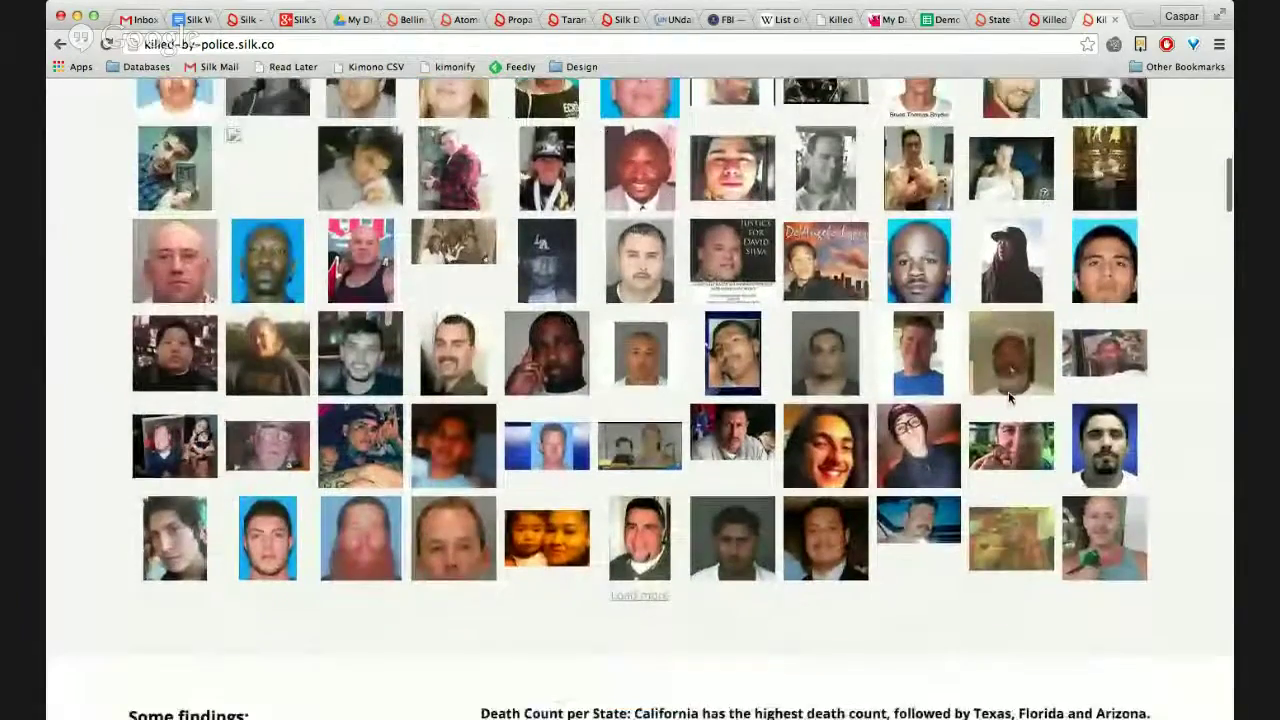
scroll(1010, 398, up, 5)
scroll(1008, 398, up, 2)
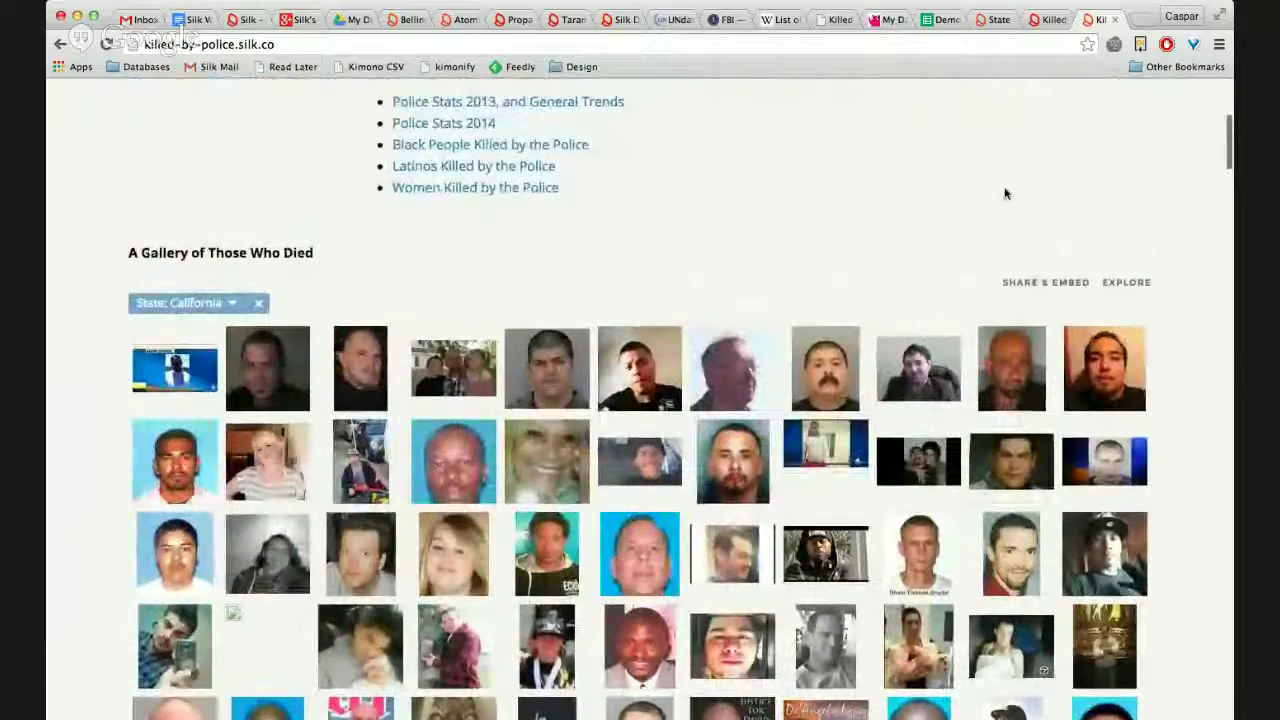
scroll(1006, 194, up, 4)
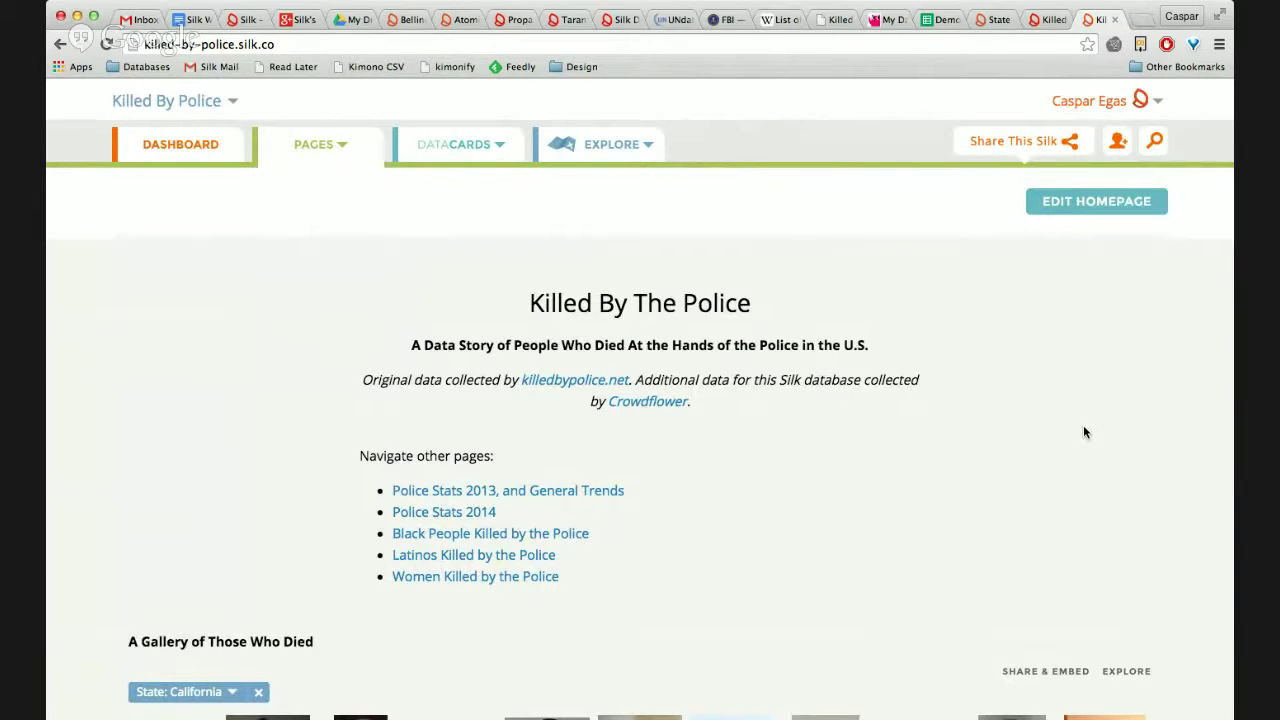
Go through the photo gallery to the findings and point out the Share & Embed option of the Death Count per State map
scroll(266, 336, down, 2)
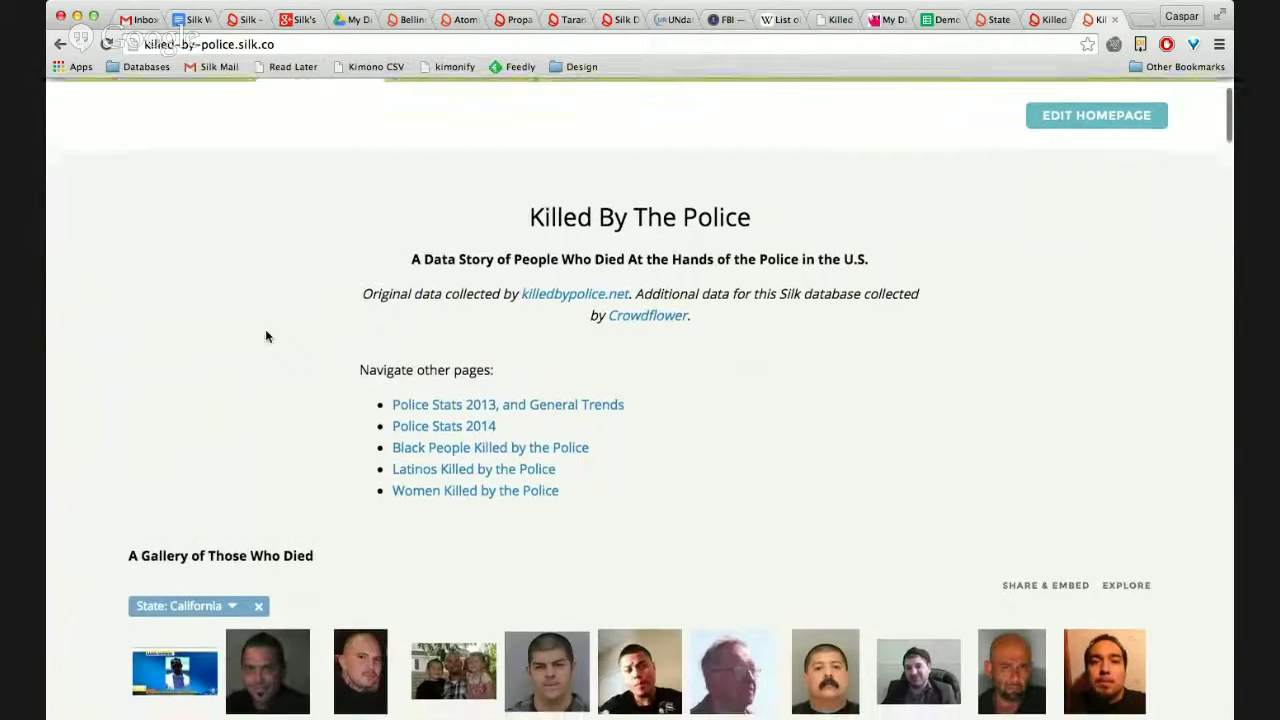
scroll(1074, 300, down, 2)
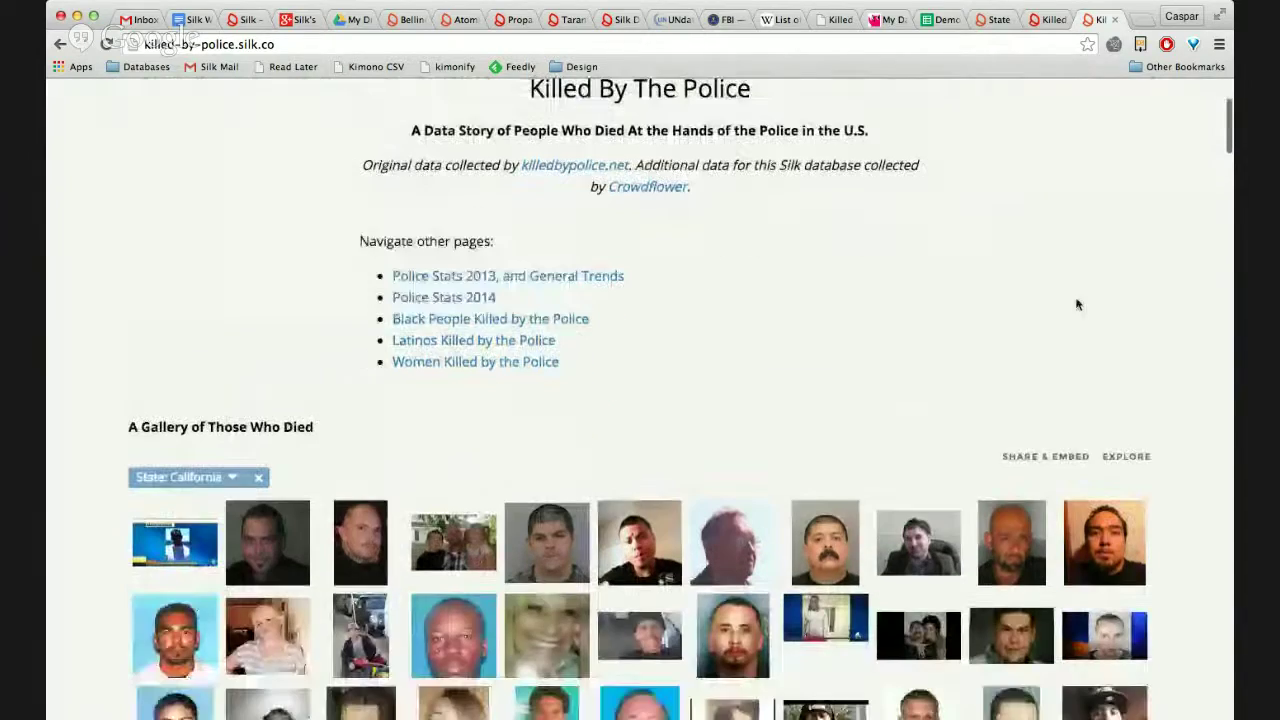
scroll(1177, 343, down, 2)
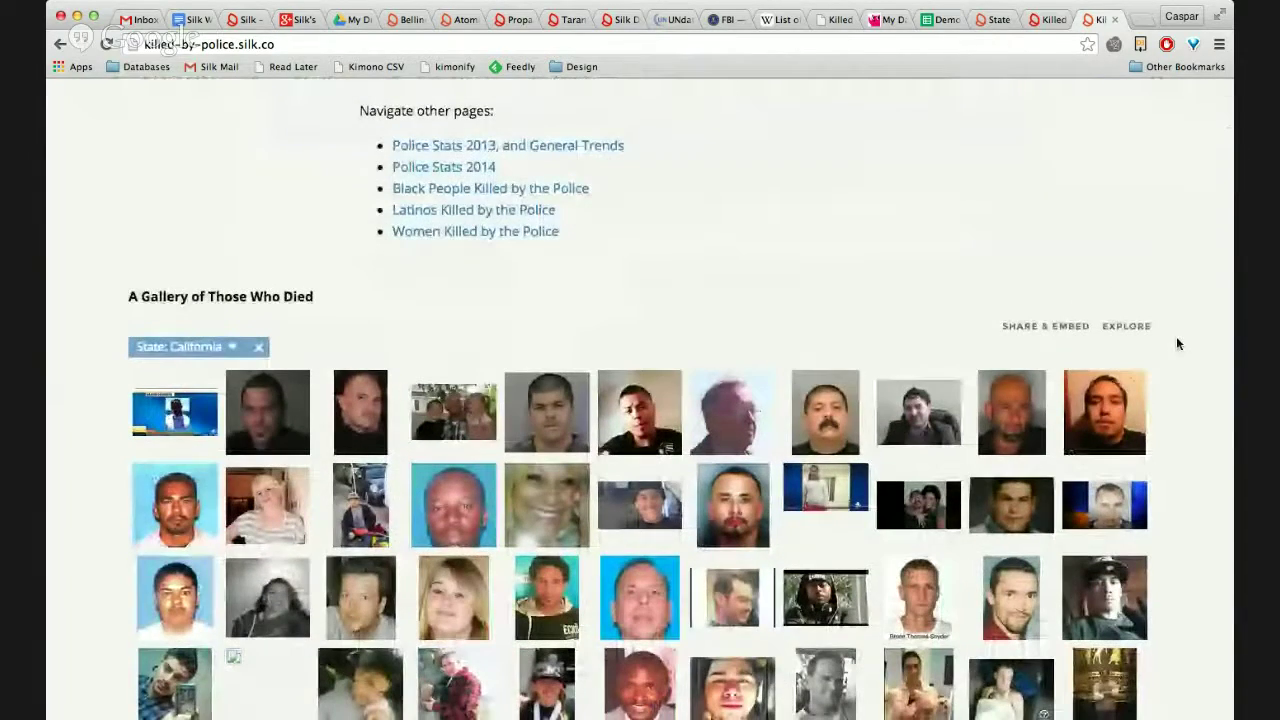
scroll(1196, 337, down, 7)
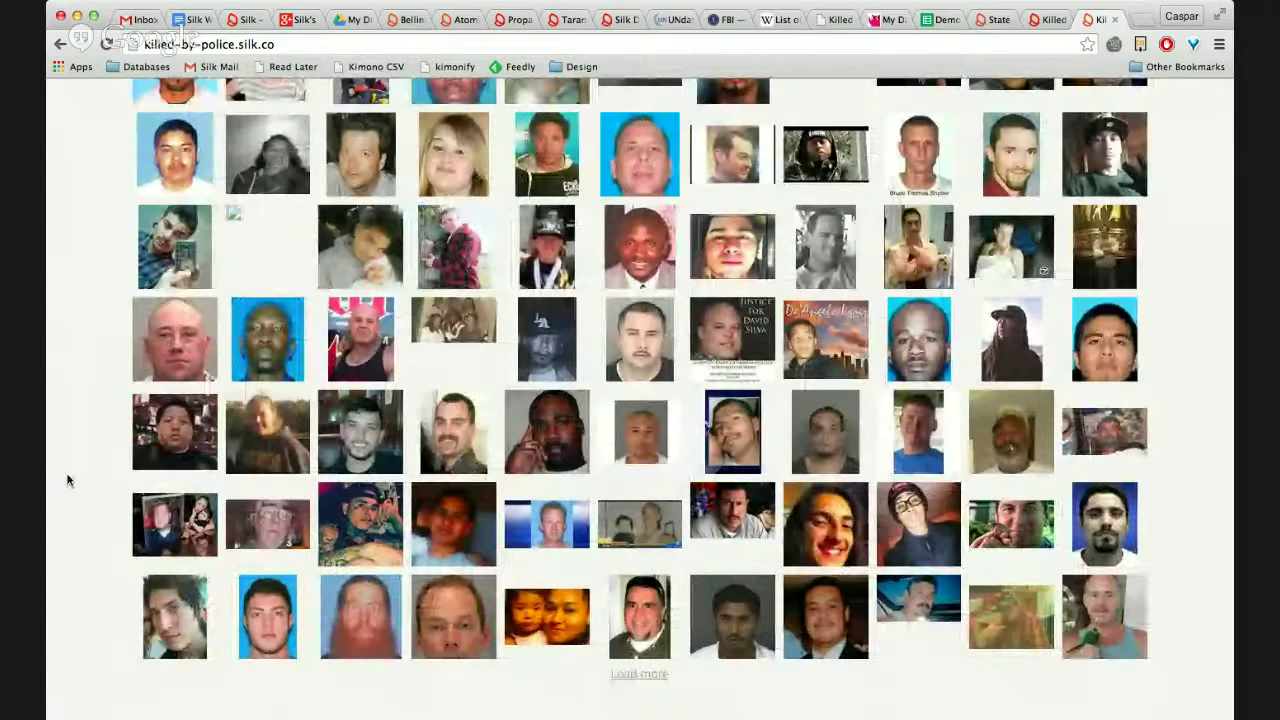
scroll(67, 480, down, 1)
scroll(67, 480, down, 6)
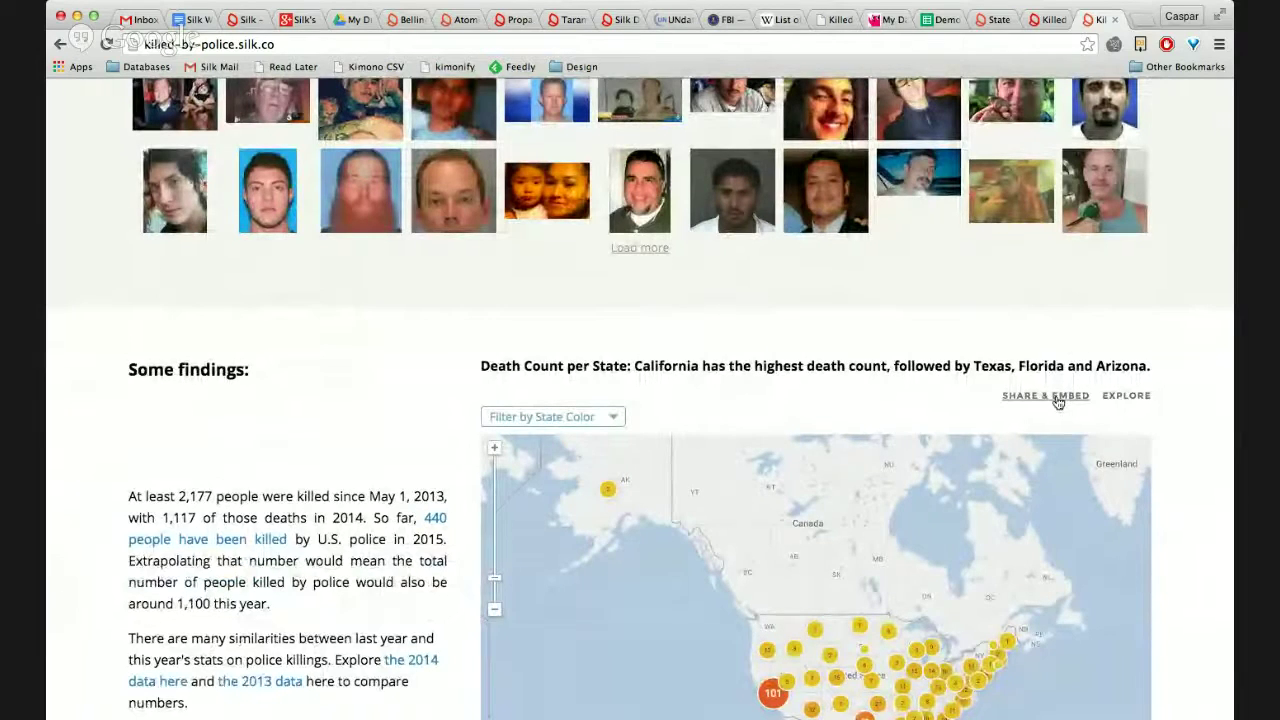
click(1058, 400)
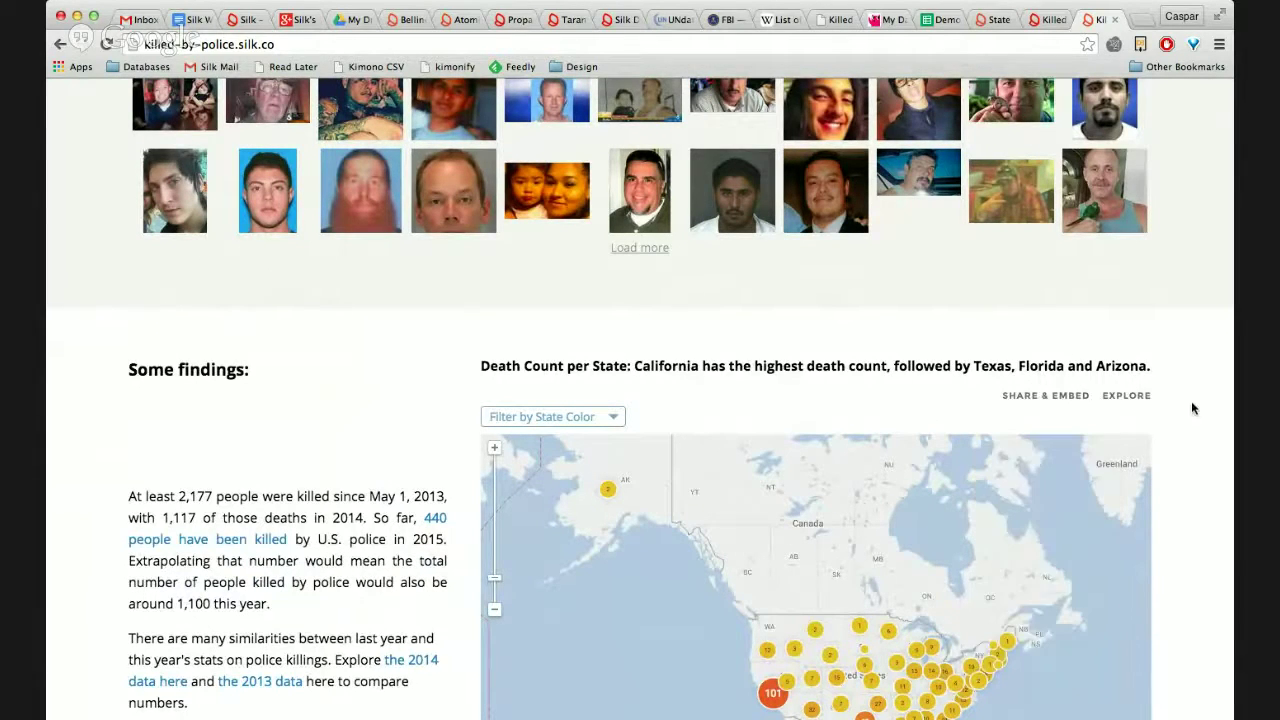
Glance at the Death Count per Capita scatter plot and go back to the beginning of the homepage
scroll(1191, 401, down, 2)
scroll(1192, 407, down, 10)
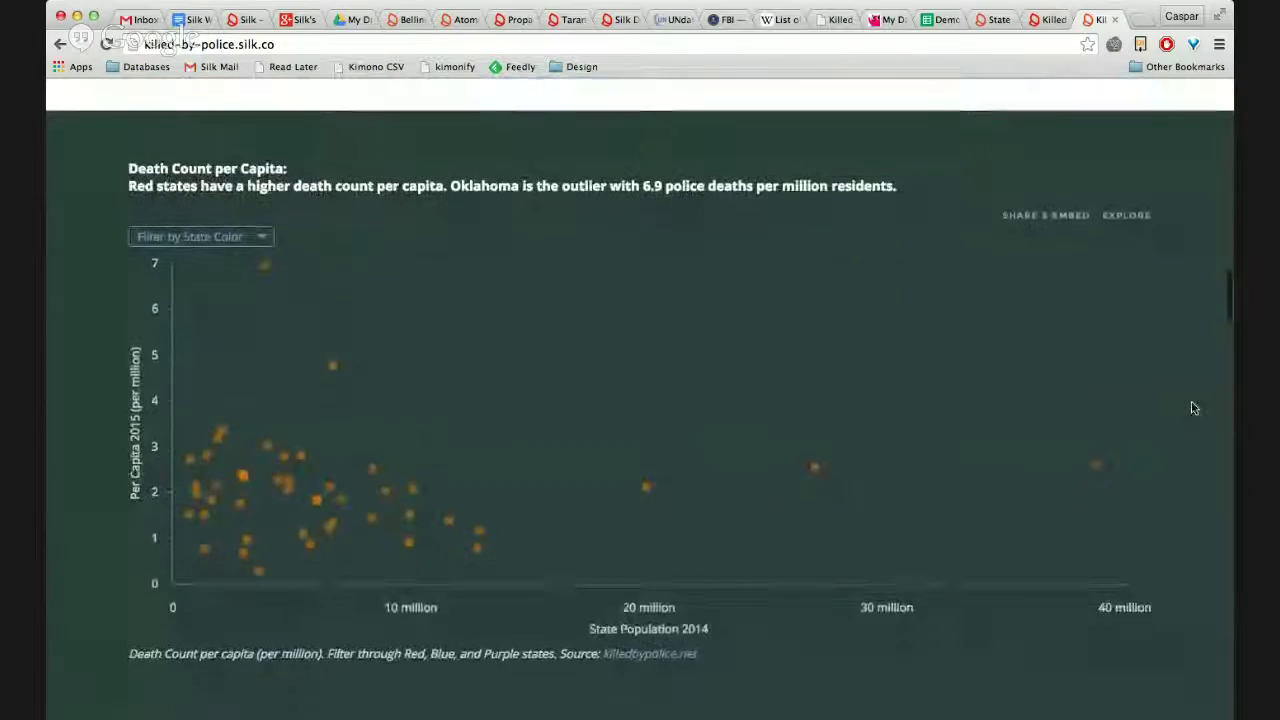
scroll(1193, 407, up, 15)
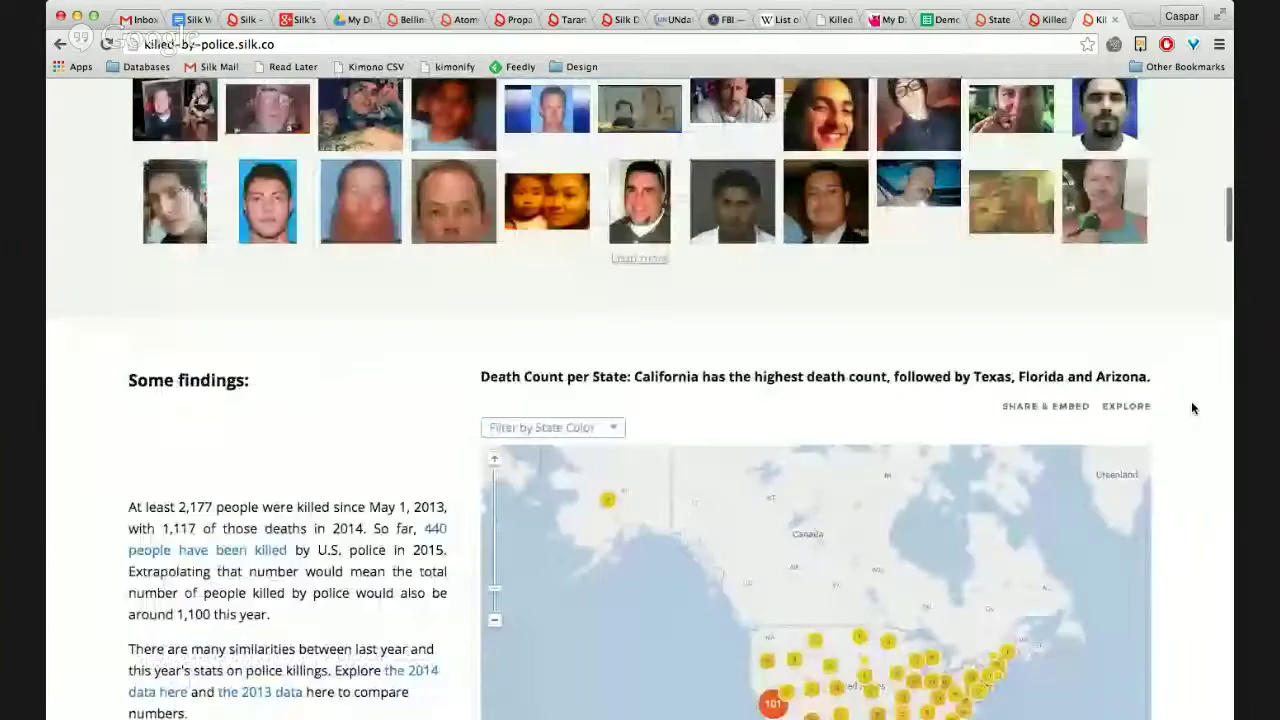
scroll(1193, 407, up, 10)
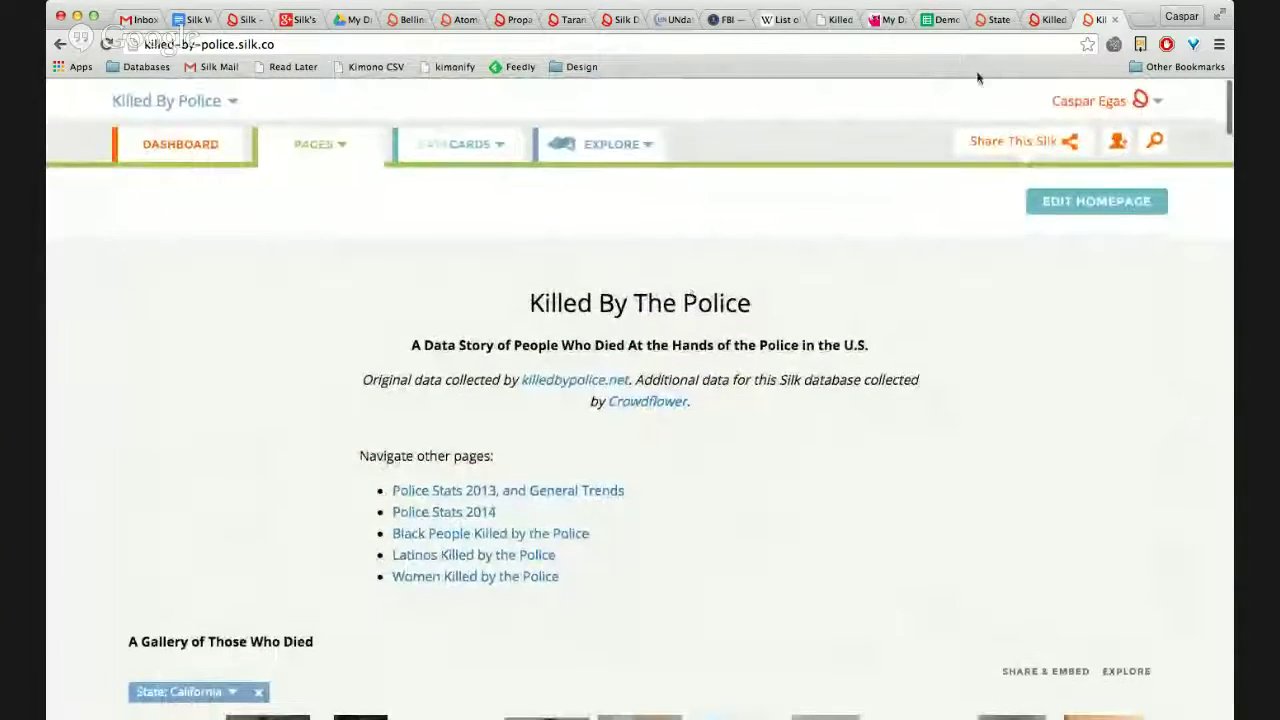
Revisit the Killed By Police Demo Silk and its source spreadsheet, ending on the Silk website's homepage
click(1052, 20)
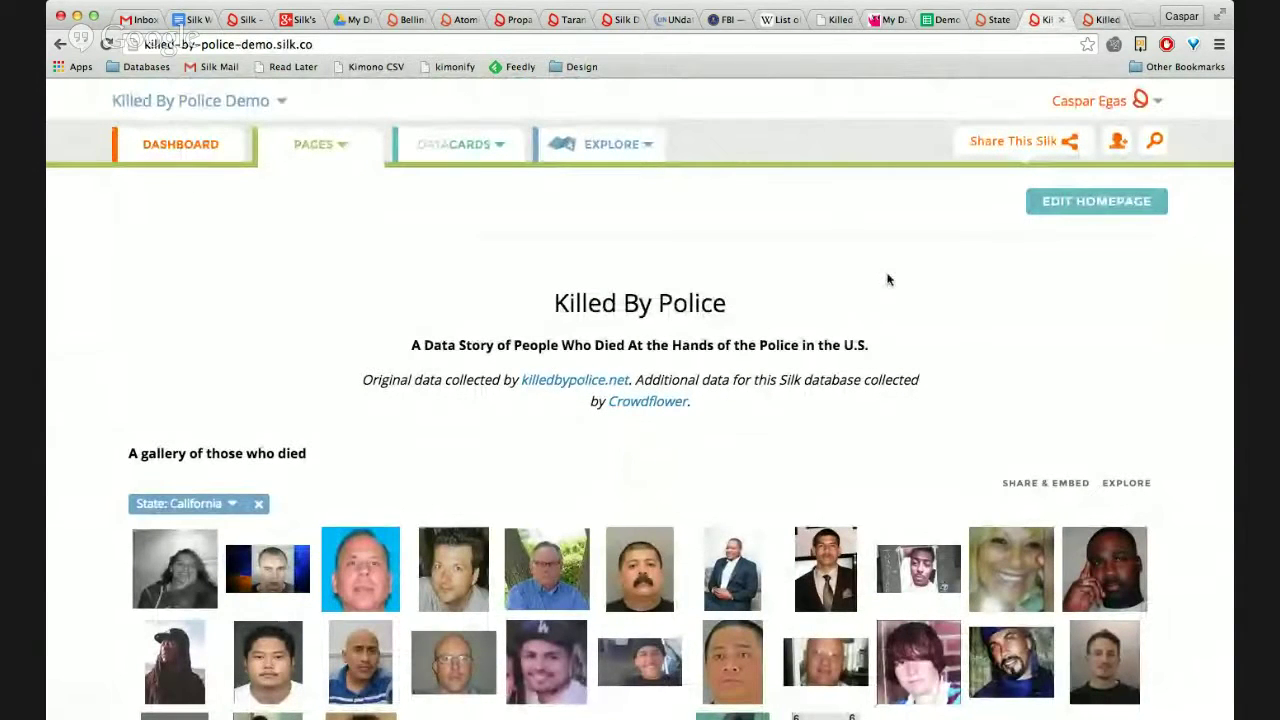
click(941, 22)
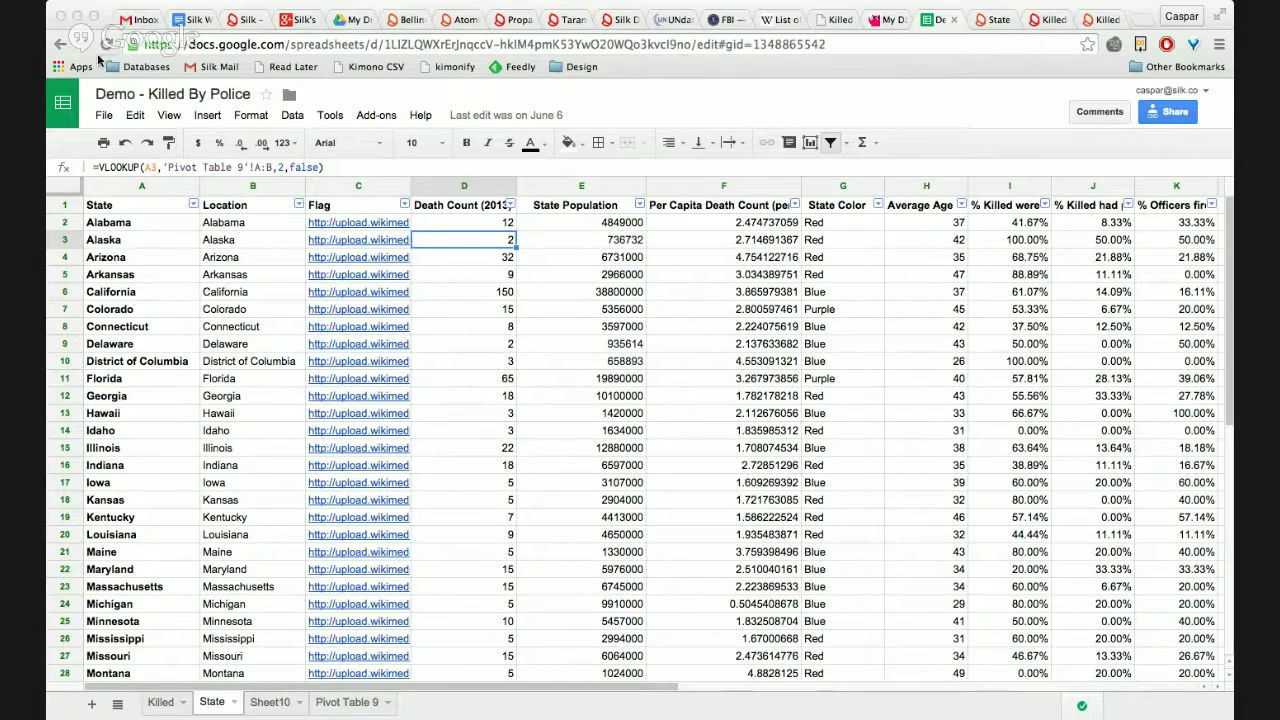
click(186, 88)
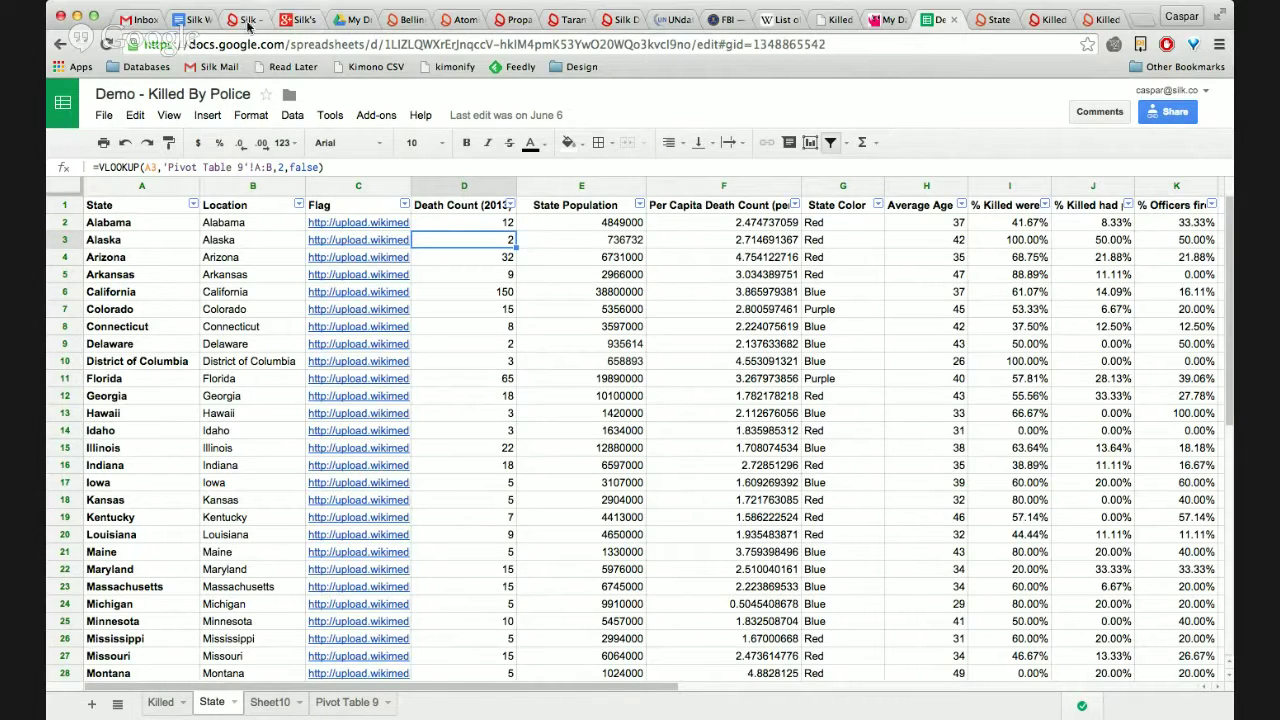
click(243, 19)
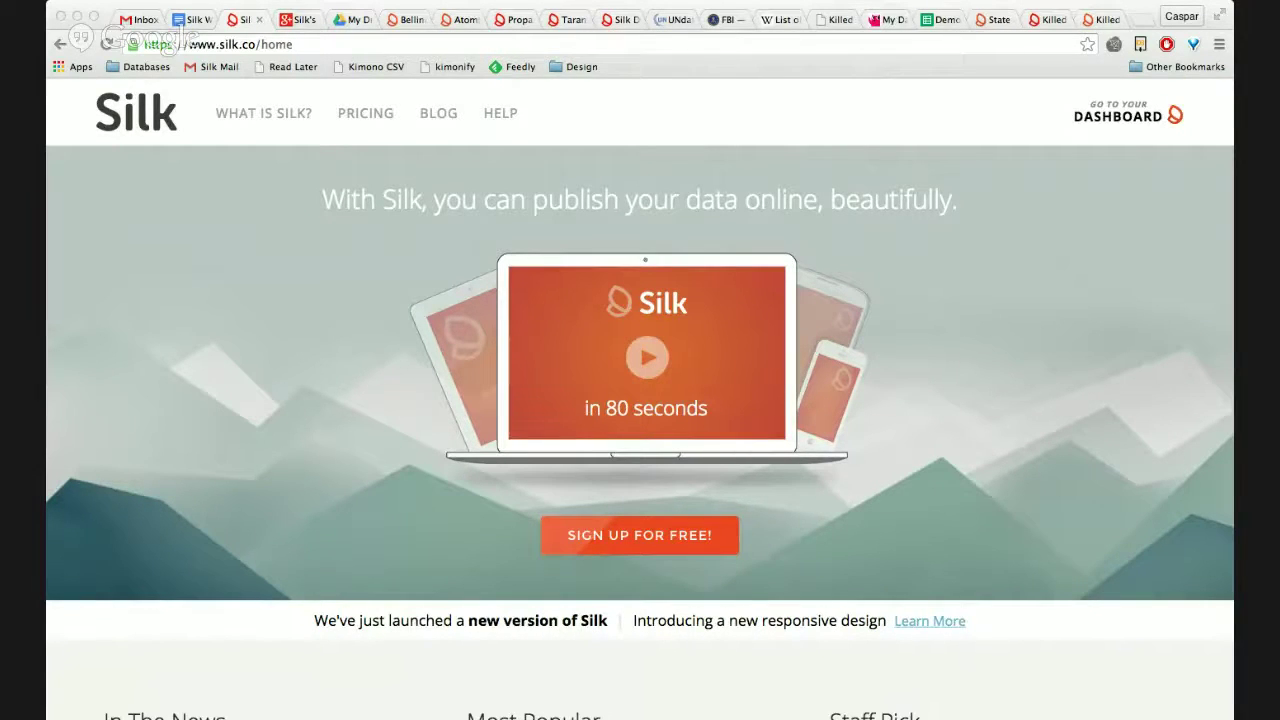
click(1205, 134)
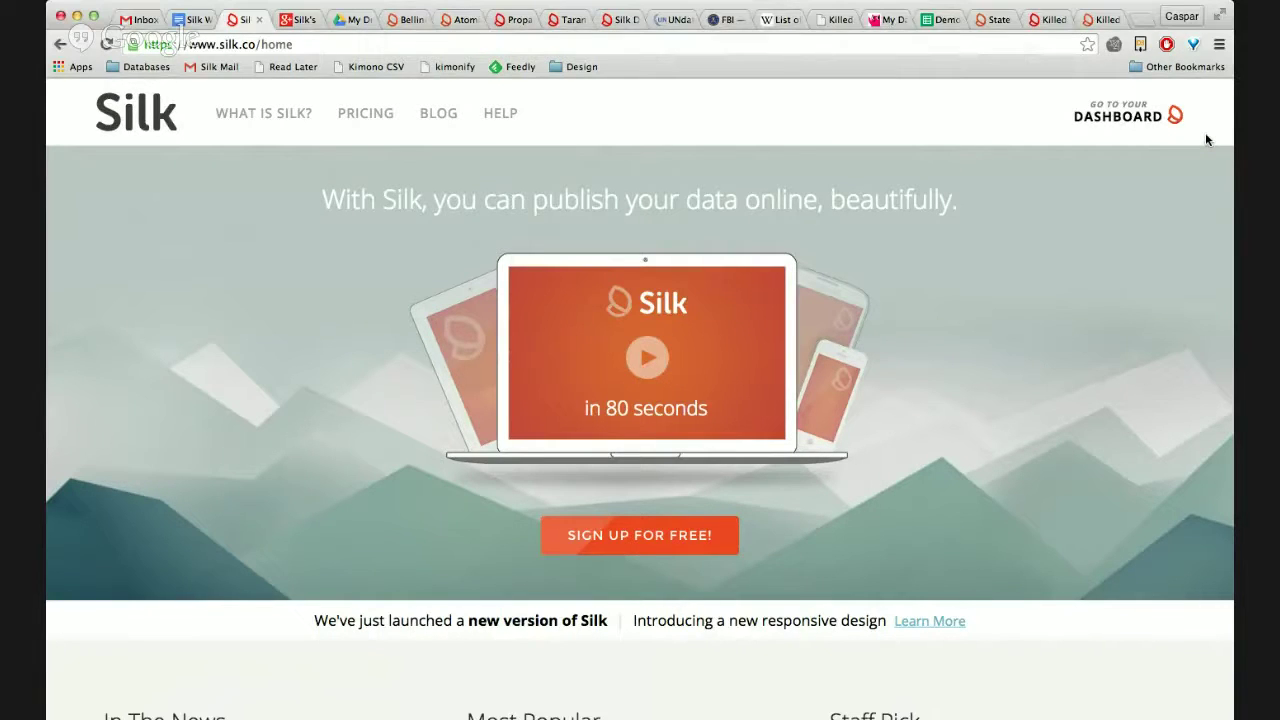
Search the web for "amsterdam gemeente data" in a new tab and open the Amsterdam Open Data site
key(ctrl+t)
text(amst)
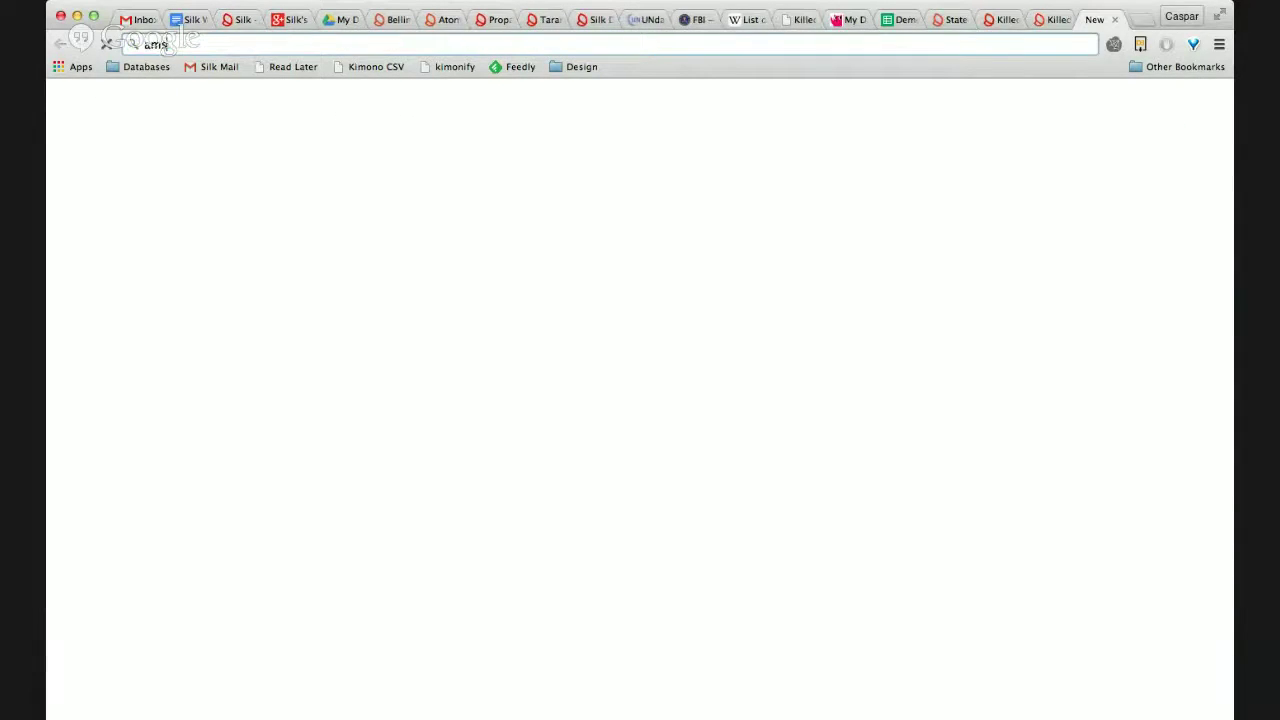
text(erdam )
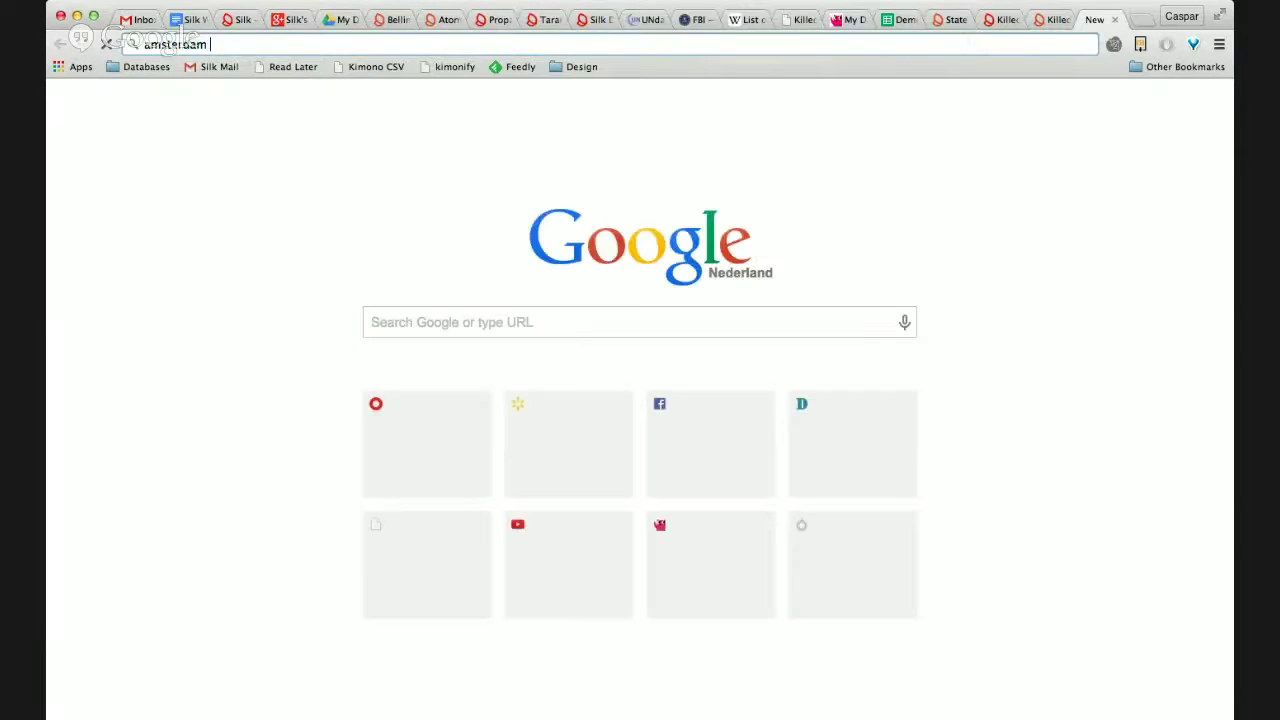
text(gemeente data)
key(Return)
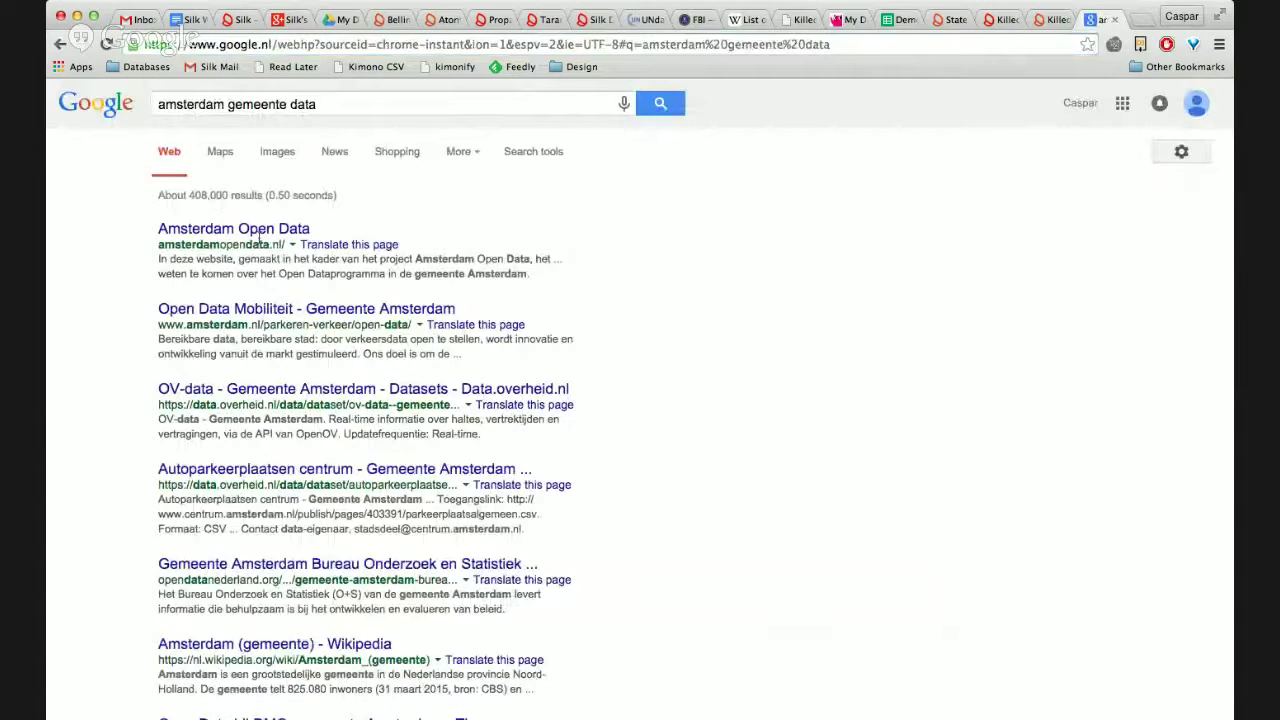
click(259, 233)
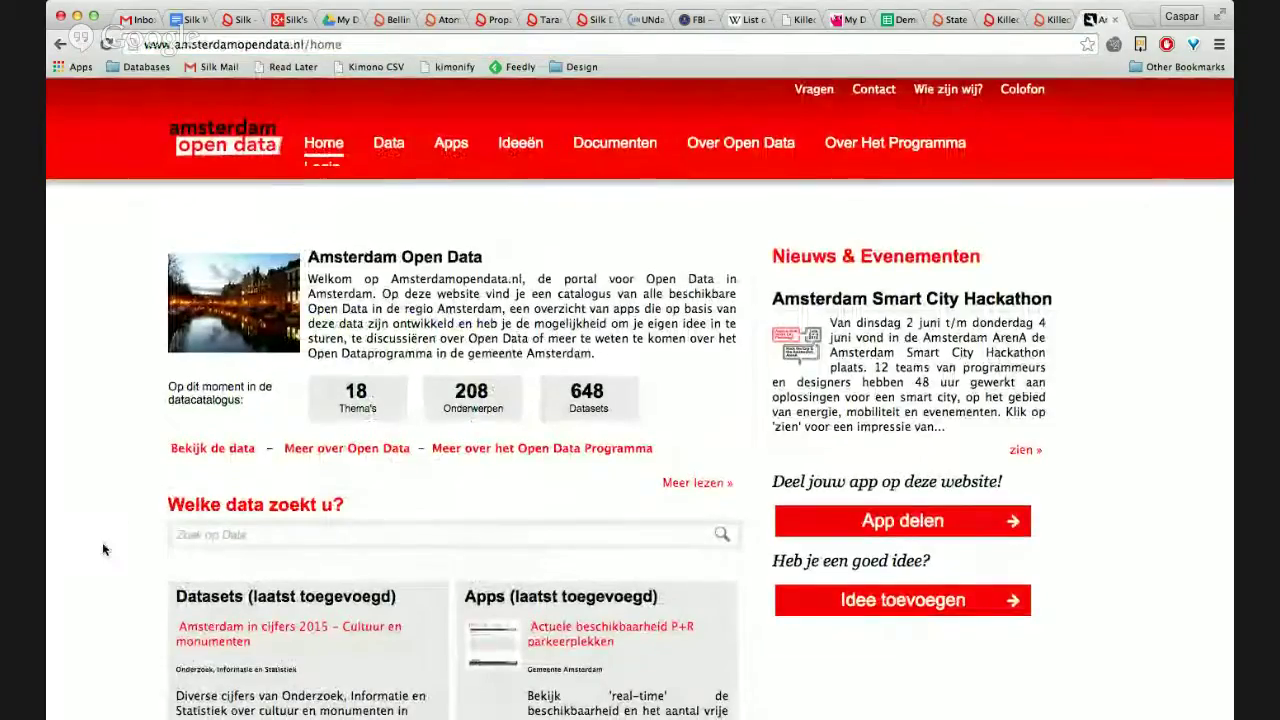
Look through the Amsterdam Open Data homepage, including its latest datasets and apps, and return to its beginning
scroll(102, 542, down, 3)
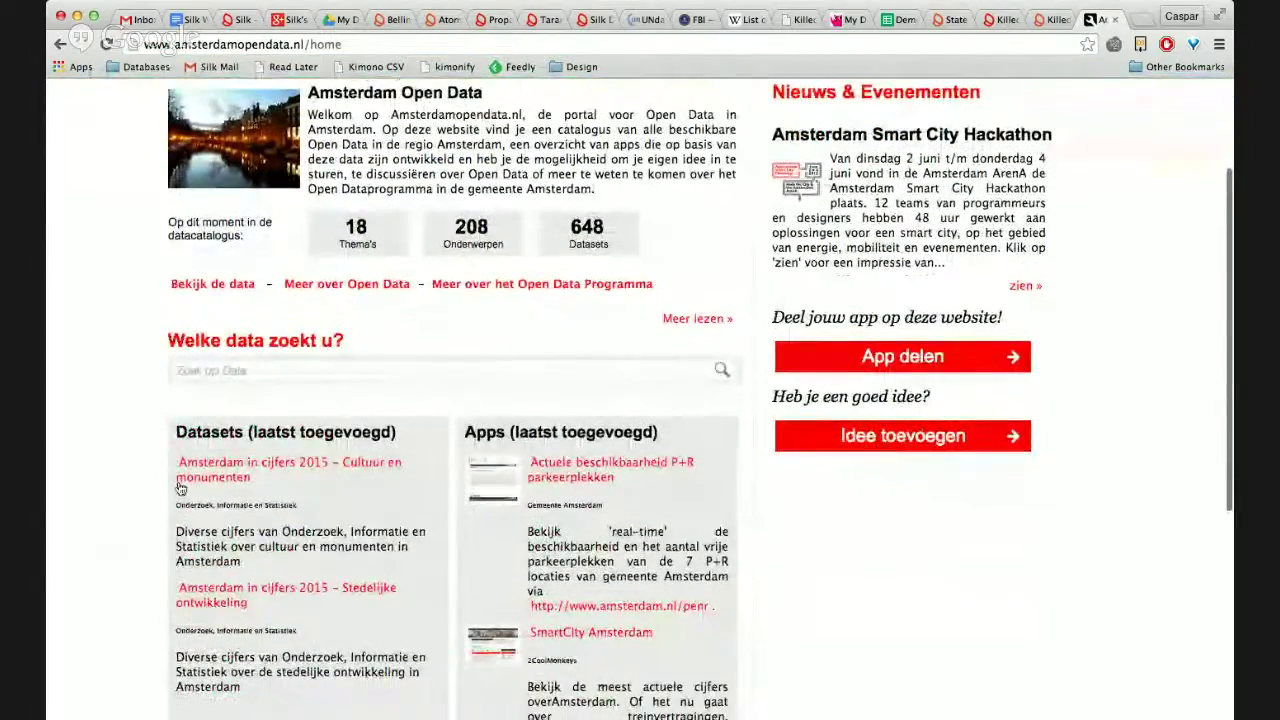
scroll(113, 513, down, 2)
scroll(113, 513, down, 6)
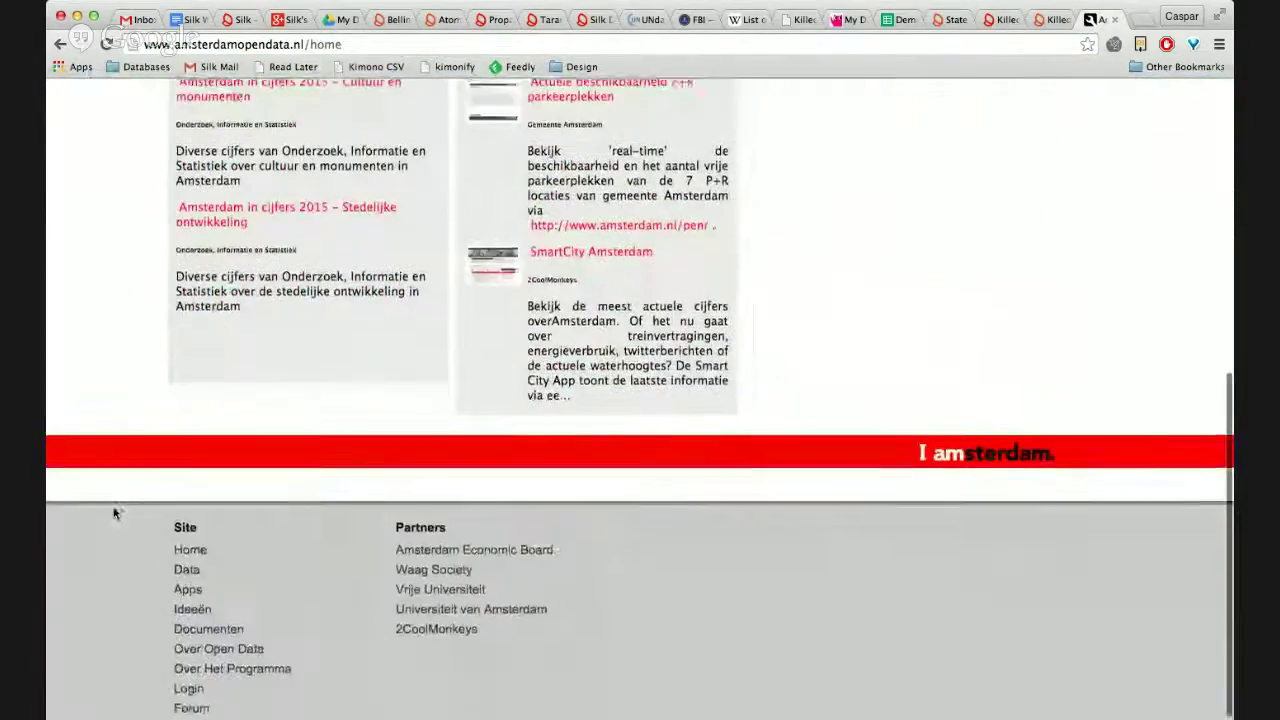
scroll(113, 513, up, 5)
scroll(113, 513, up, 6)
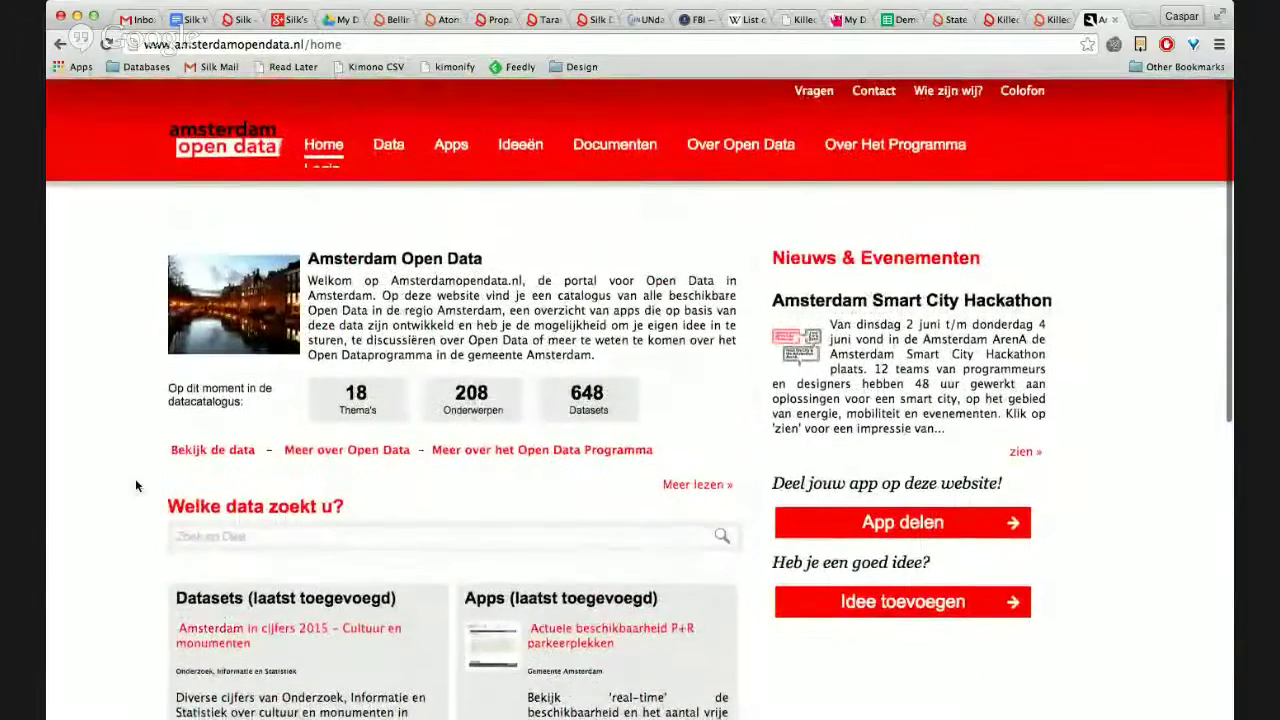